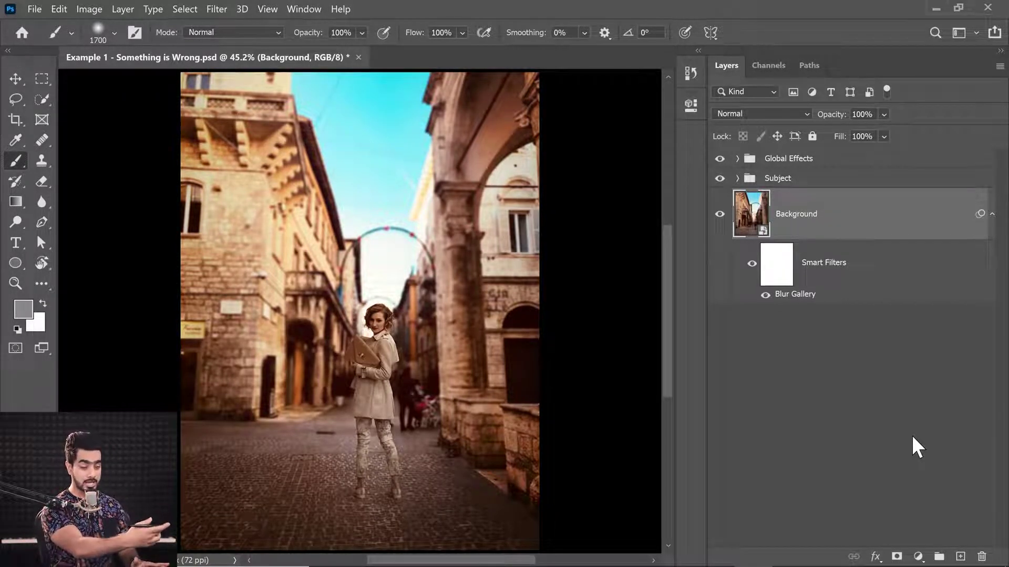
Step: Hide the Global Effects group, keep the woman visible, and expand the Subject group
{"action": "left_click_drag", "start_coordinate": [719, 167], "coordinate": [720, 181]}
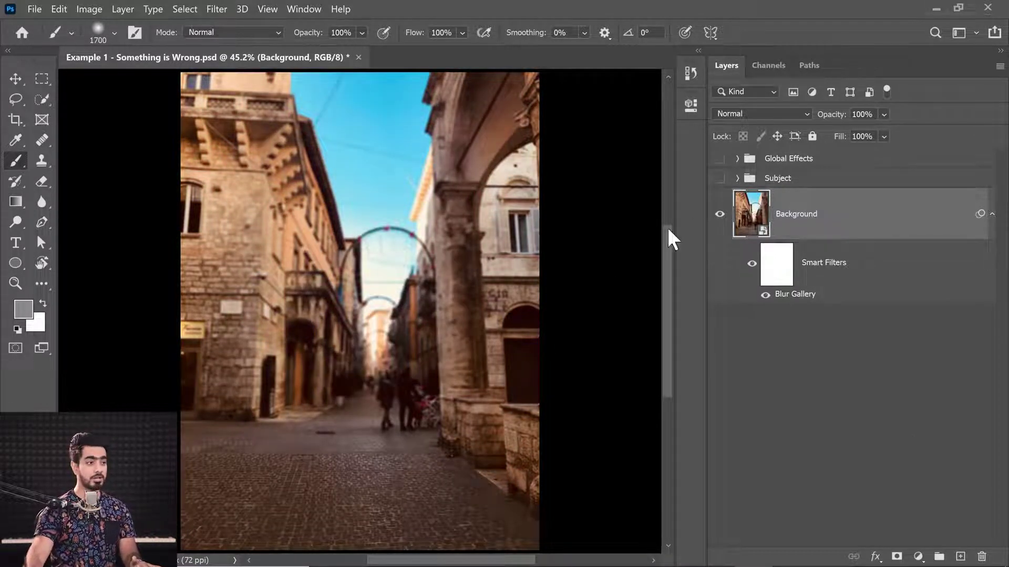
{"action": "left_click", "coordinate": [719, 178]}
{"action": "left_click", "coordinate": [737, 179]}
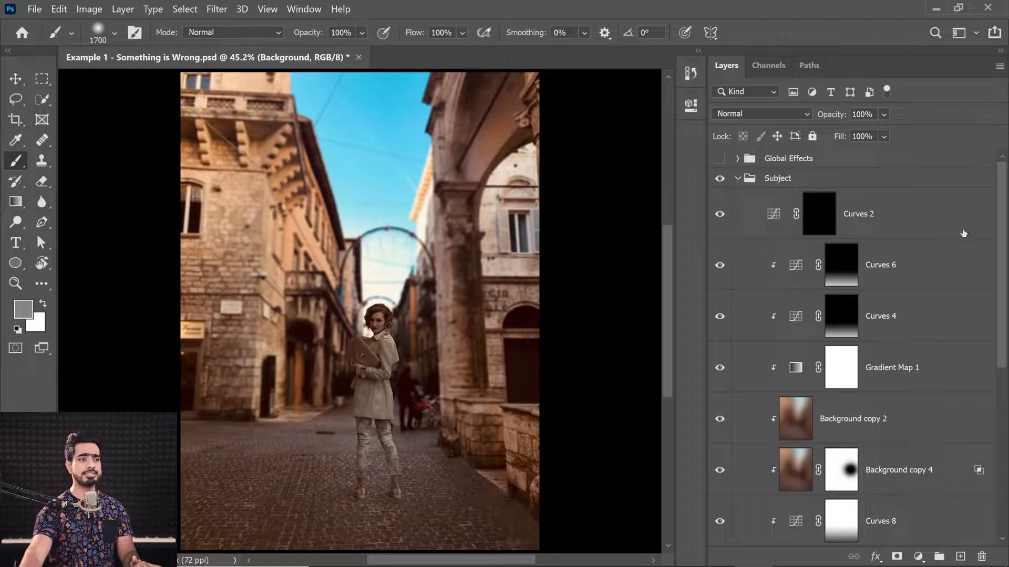
Step: Hide Curves 2, 6 and 4, toggle the woman cutout, then re-enable Curves 1 through Gradient Map 1
{"action": "left_click_drag", "start_coordinate": [719, 215], "coordinate": [718, 523]}
{"action": "left_click_drag", "start_coordinate": [1003, 360], "coordinate": [998, 445]}
{"action": "left_click", "coordinate": [719, 457]}
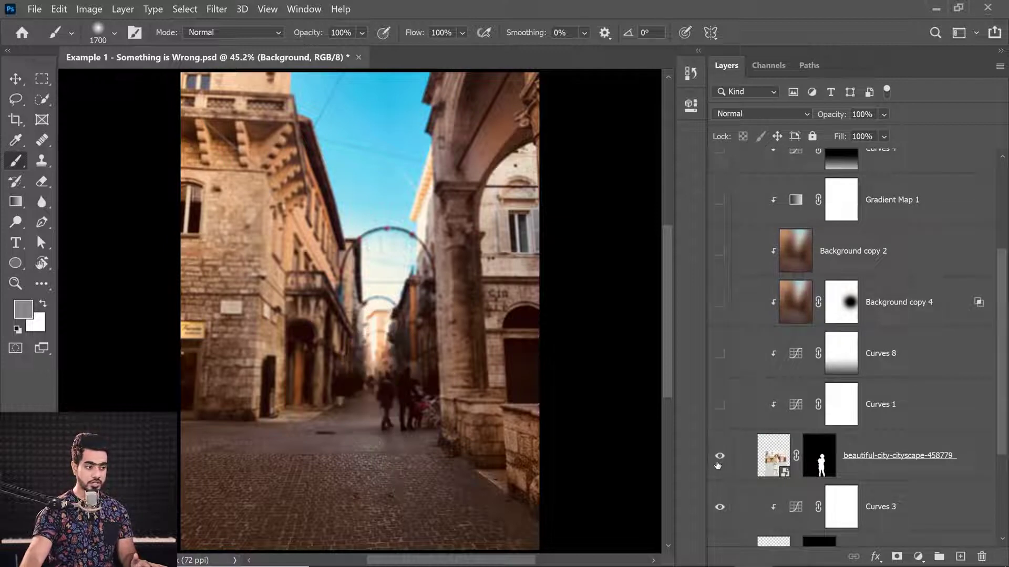
{"action": "left_click", "coordinate": [719, 461]}
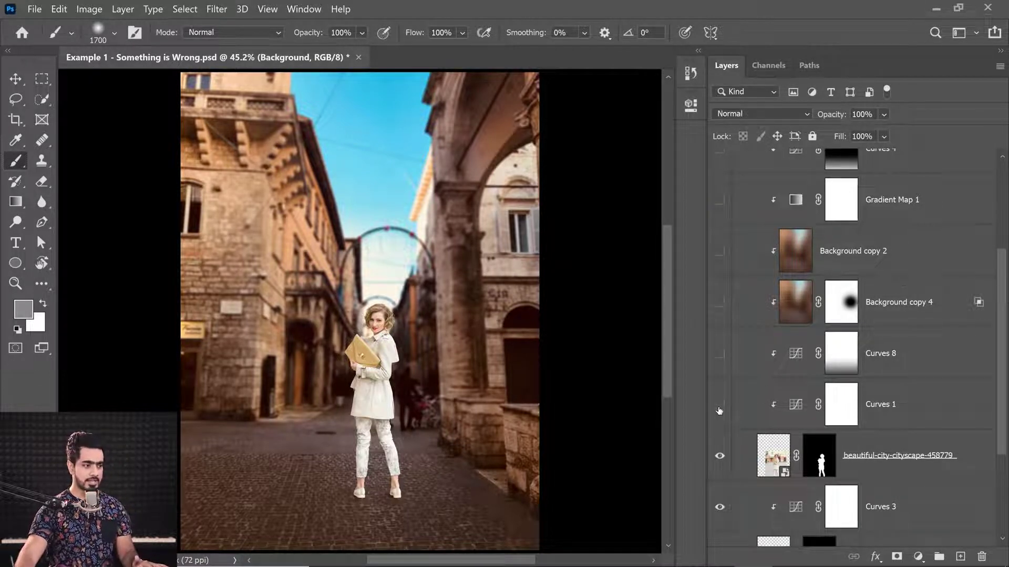
{"action": "left_click_drag", "start_coordinate": [719, 411], "coordinate": [760, 199]}
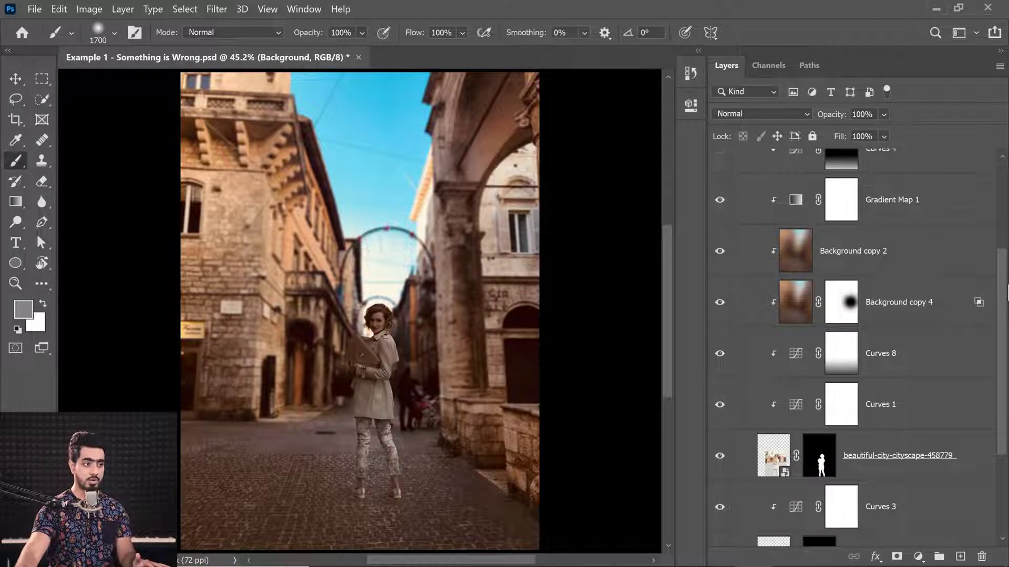
{"action": "scroll", "coordinate": [983, 294], "scroll_direction": "up", "scroll_amount": 3}
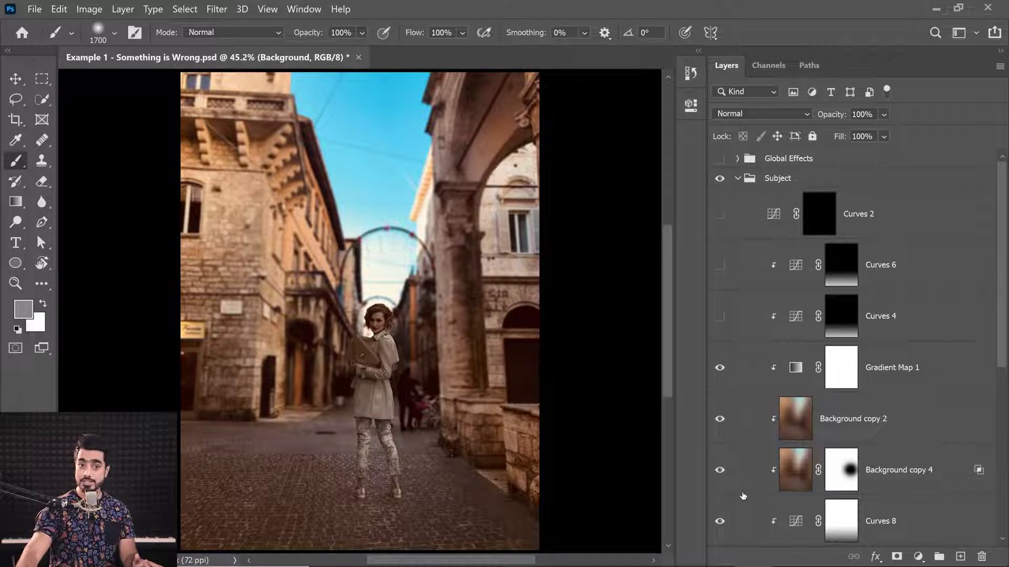
Step: Turn Curves 2, 6 and 4 back on, then hide them again to compare before and after
{"action": "left_click", "coordinate": [719, 216]}
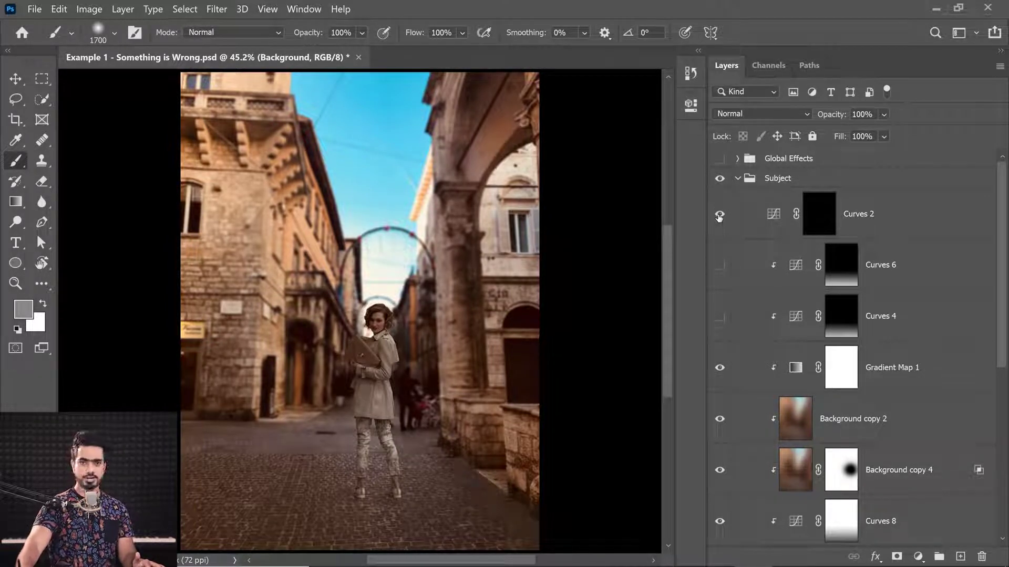
{"action": "left_click_drag", "start_coordinate": [720, 265], "coordinate": [720, 328]}
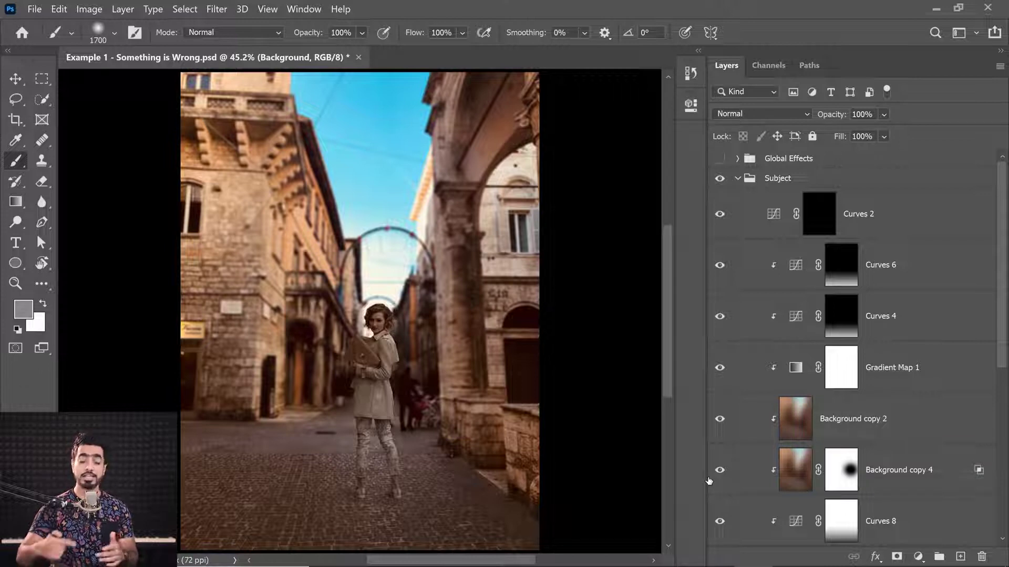
{"action": "left_click", "coordinate": [720, 215]}
{"action": "left_click_drag", "start_coordinate": [721, 216], "coordinate": [693, 225]}
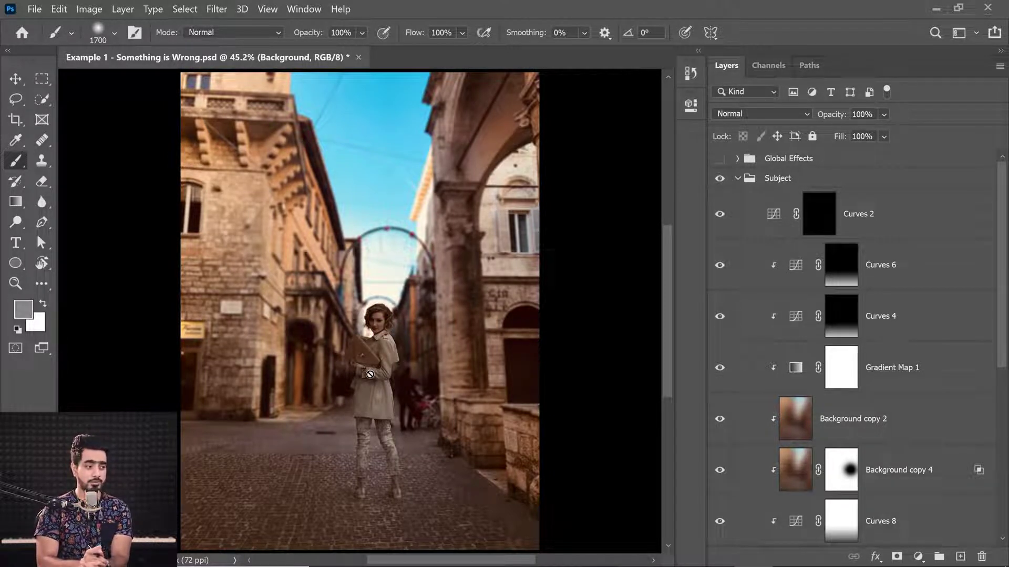
Step: Add a new Curves adjustment layer above Curves 6 in the Subject group
{"action": "left_click", "coordinate": [875, 221]}
{"action": "left_click", "coordinate": [900, 286]}
{"action": "left_click", "coordinate": [918, 556]}
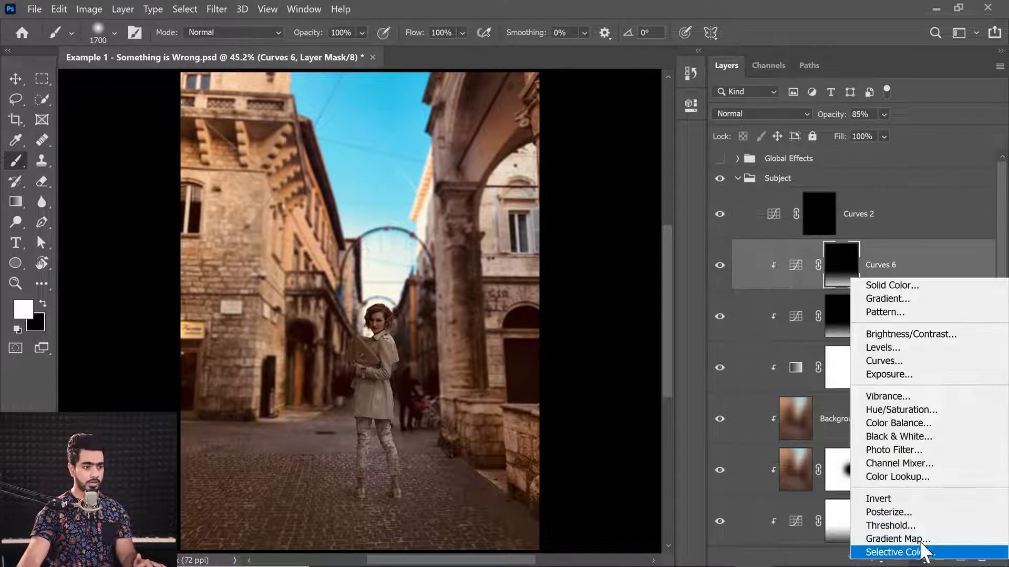
{"action": "left_click", "coordinate": [891, 358]}
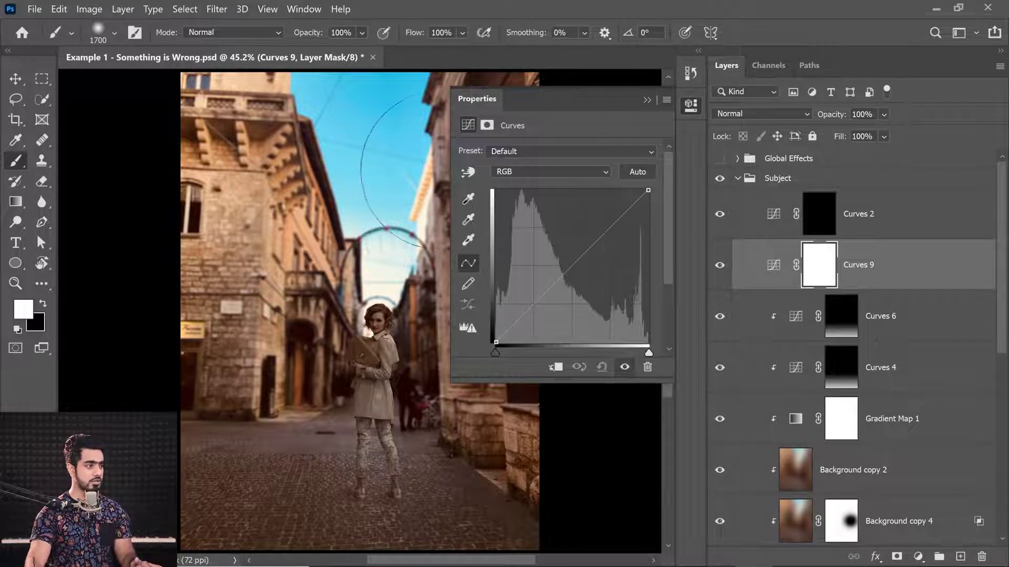
Step: Brighten the woman by sampling a point on her face and raising it on the curve
{"action": "left_click", "coordinate": [468, 172]}
{"action": "left_click", "coordinate": [391, 332]}
{"action": "scroll", "coordinate": [390, 332], "scroll_direction": "up", "scroll_amount": 2}
{"action": "scroll", "coordinate": [418, 332], "scroll_direction": "up", "scroll_amount": 5}
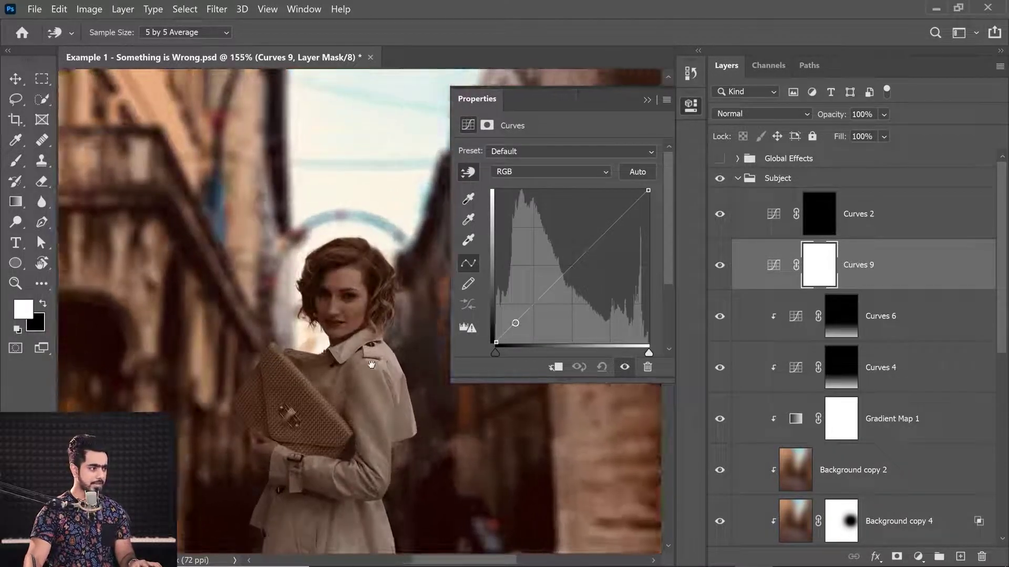
{"action": "left_click", "coordinate": [373, 353]}
{"action": "left_click_drag", "start_coordinate": [373, 353], "coordinate": [377, 321]}
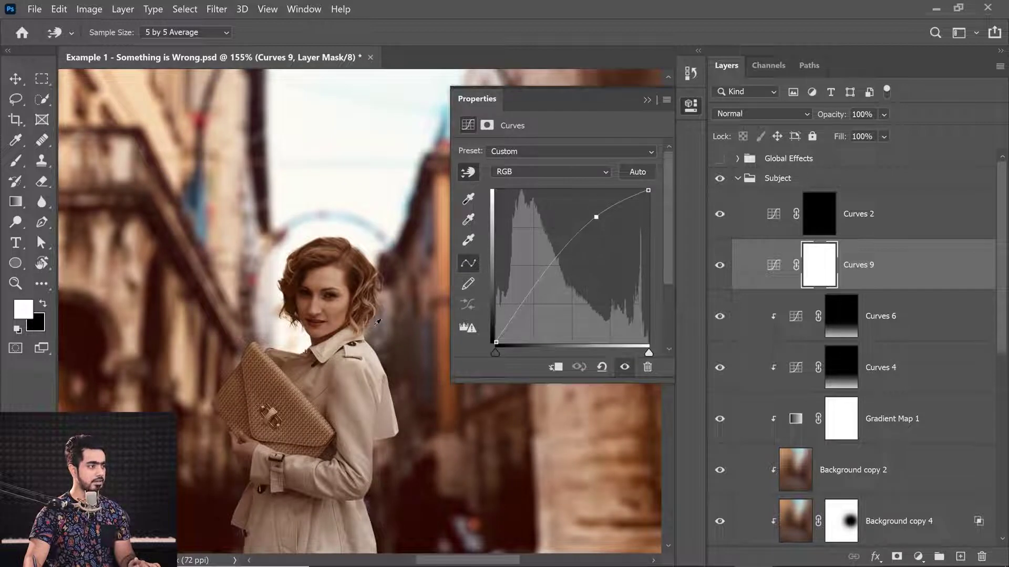
{"action": "left_click", "coordinate": [646, 100]}
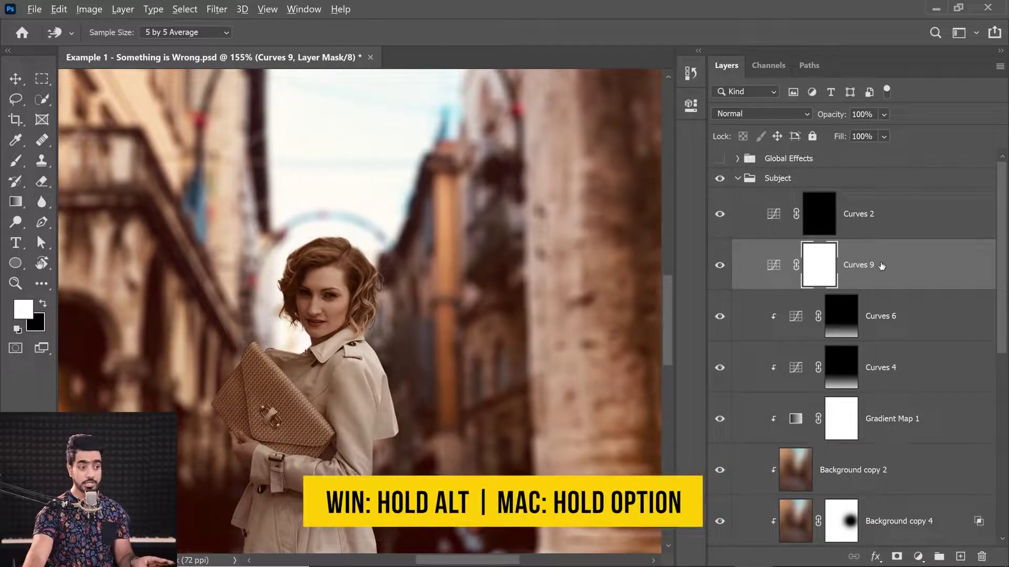
Step: Clip the Curves 9 adjustment to the layer beneath it
{"action": "left_click", "coordinate": [770, 267]}
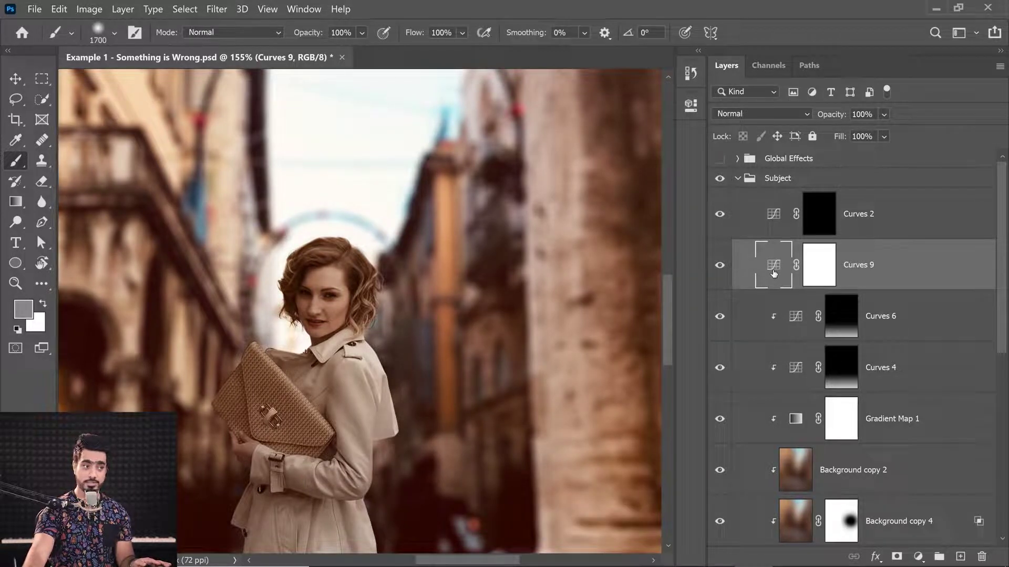
{"action": "double_click", "coordinate": [773, 267]}
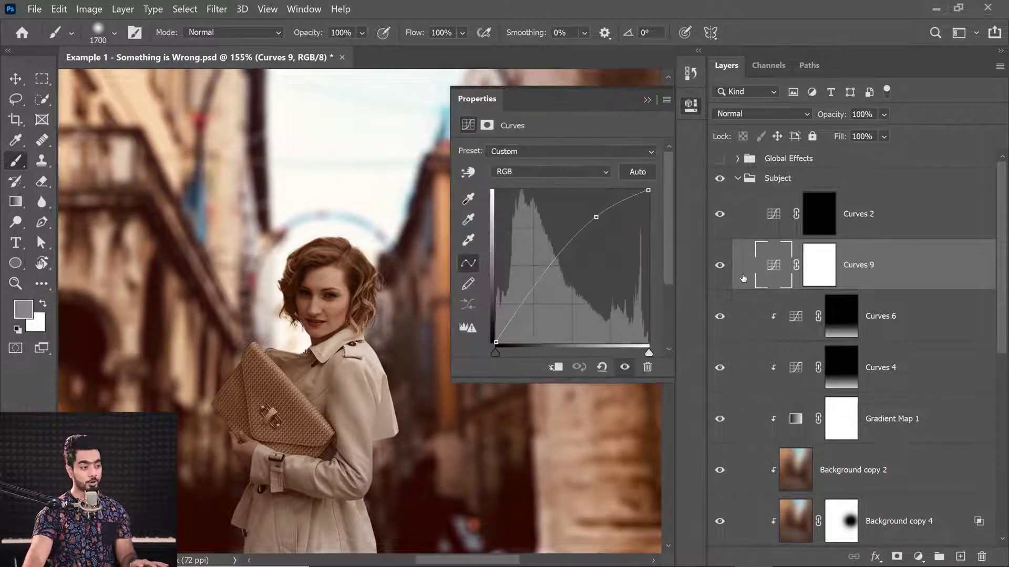
{"action": "left_click", "coordinate": [555, 367]}
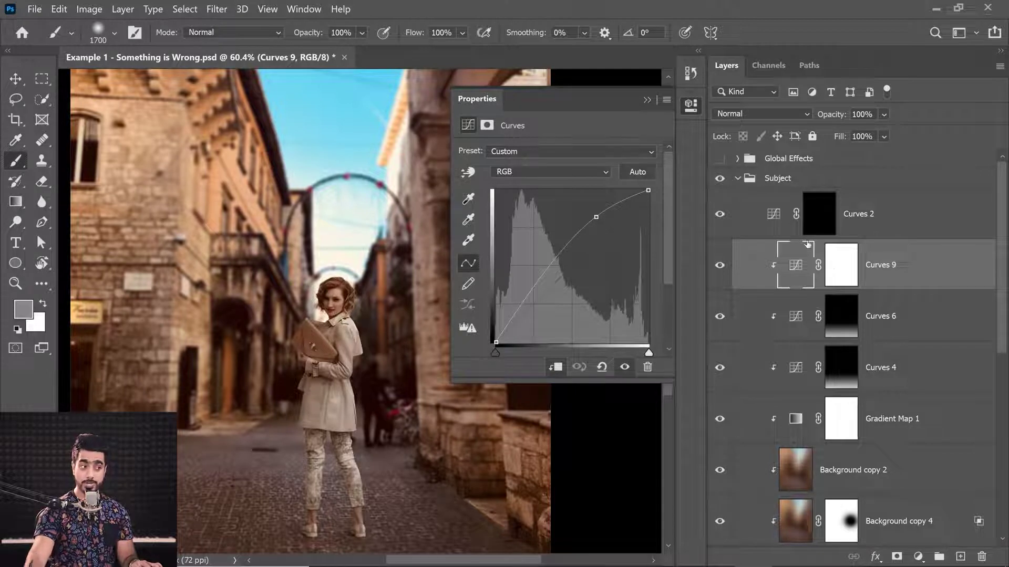
Step: Invert the Curves 9 mask to black and paint white over the woman's upper body and legs
{"action": "left_click", "coordinate": [843, 263]}
{"action": "key", "text": "ctrl+i"}
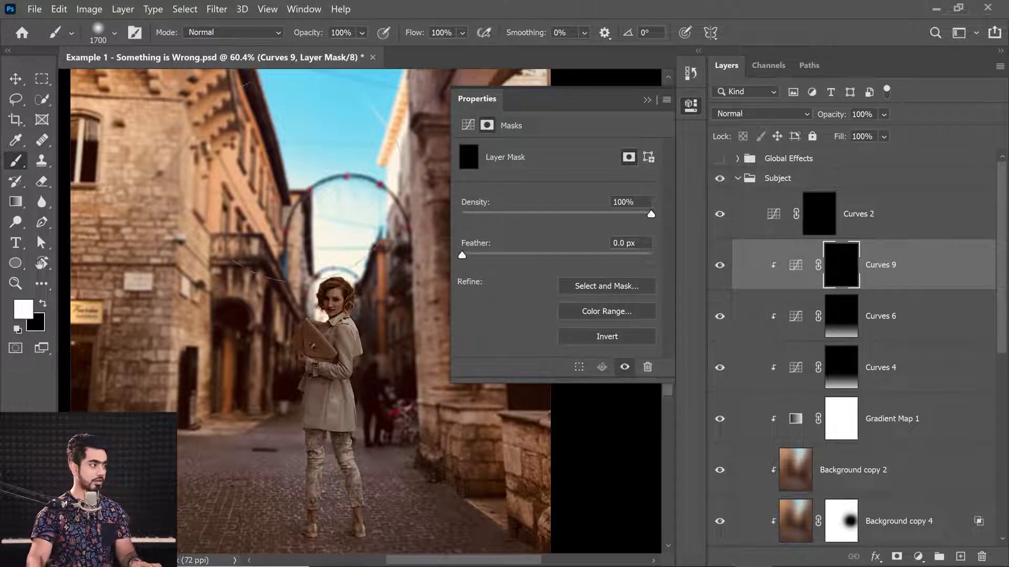
{"action": "left_click_drag", "start_coordinate": [318, 268], "coordinate": [294, 268]}
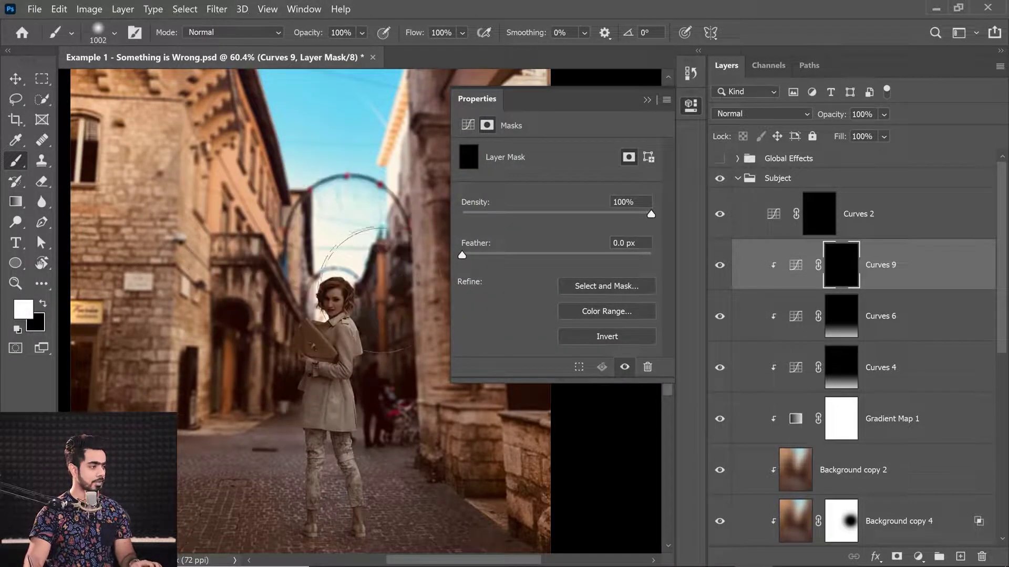
{"action": "left_click_drag", "start_coordinate": [357, 299], "coordinate": [350, 262]}
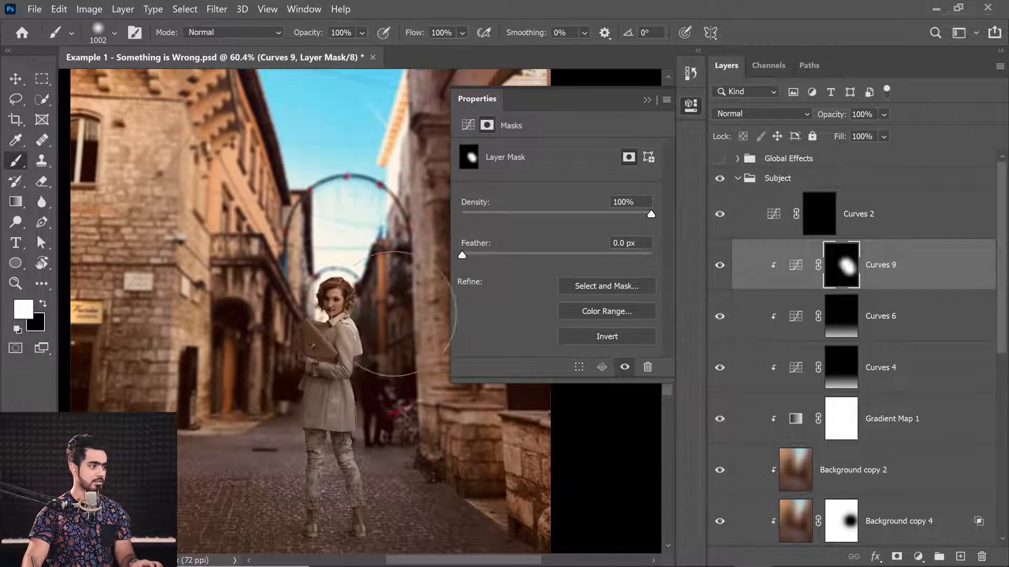
{"action": "left_click_drag", "start_coordinate": [347, 315], "coordinate": [350, 447]}
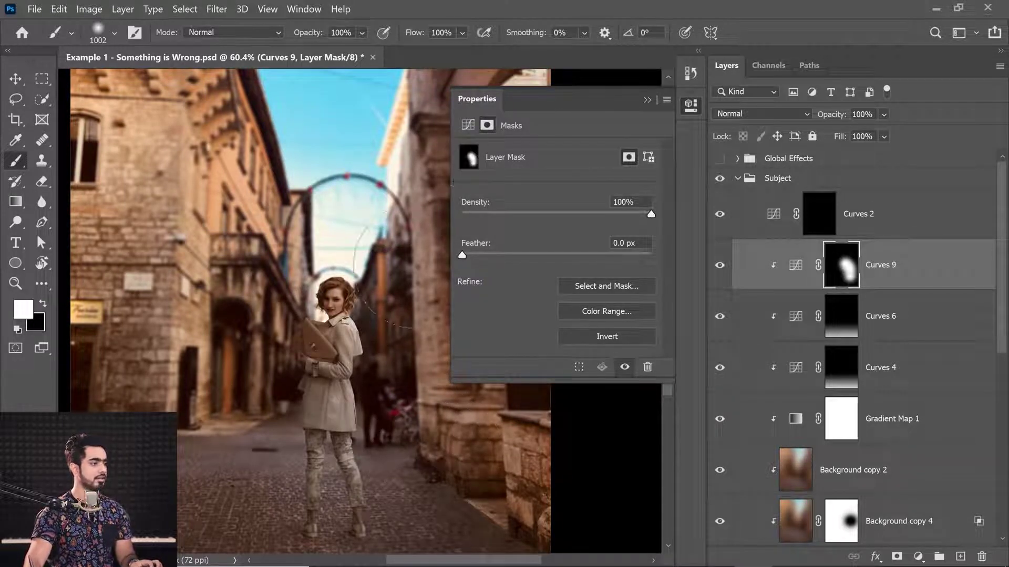
{"action": "key", "text": "x"}
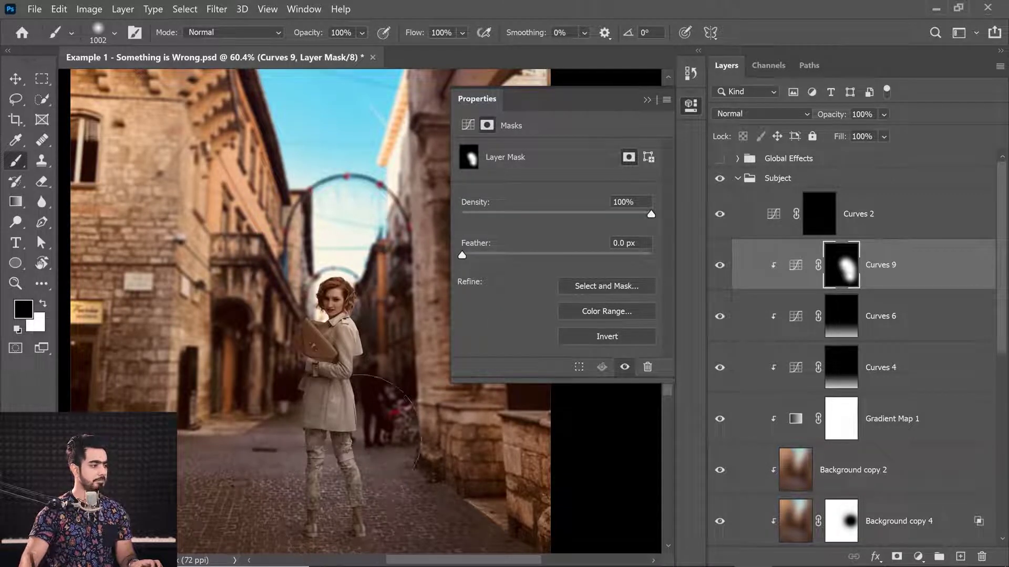
{"action": "left_click", "coordinate": [646, 100]}
{"action": "key", "text": "ctrl+minus"}
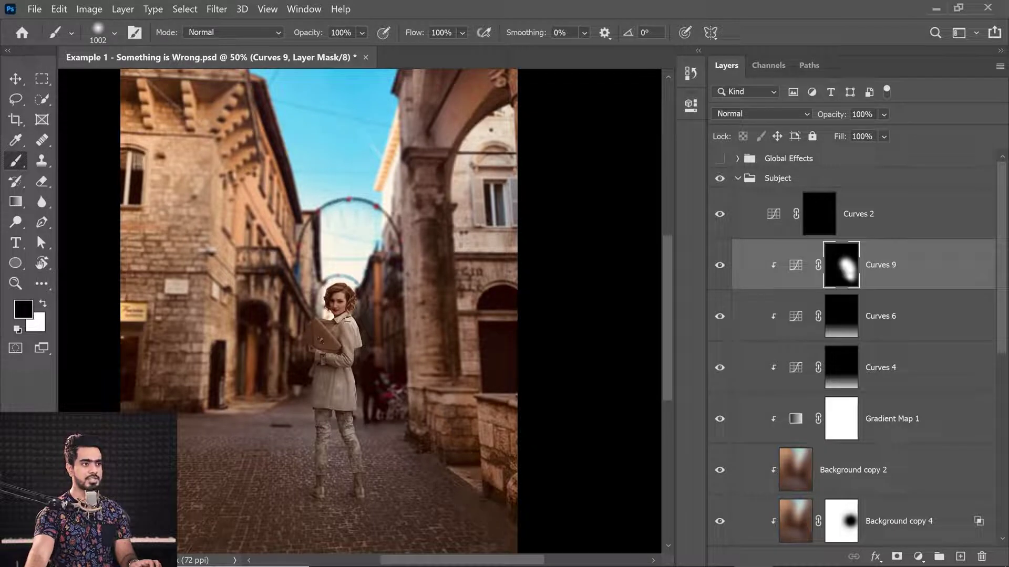
Step: Set the Curves 9 layer opacity to 60%
{"action": "left_click", "coordinate": [861, 114]}
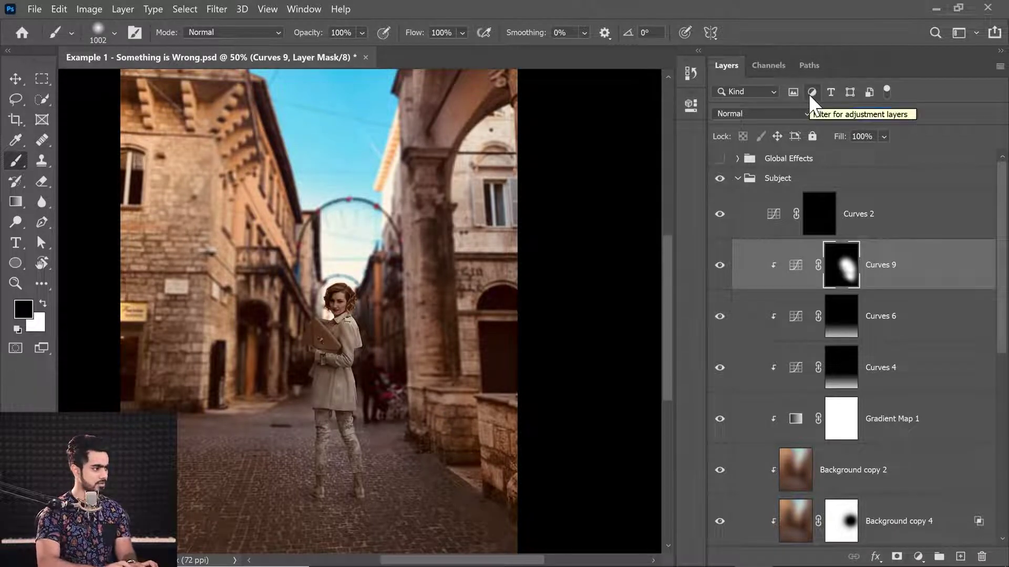
{"action": "type", "text": "60"}
{"action": "key", "text": "Return"}
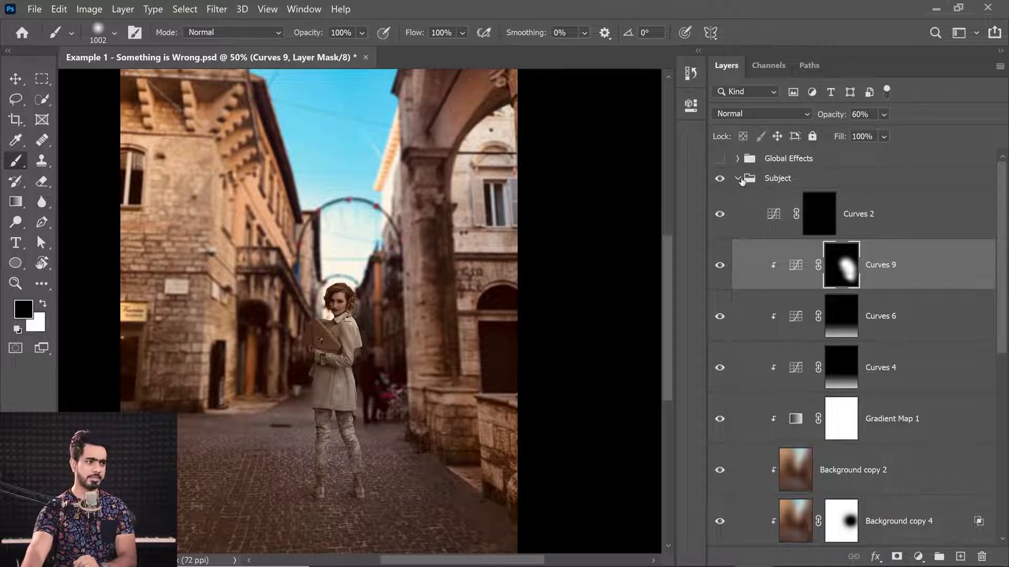
Step: Collapse the Subject group, show the Global Effects group again, and zoom out to the whole composite
{"action": "left_click", "coordinate": [737, 179]}
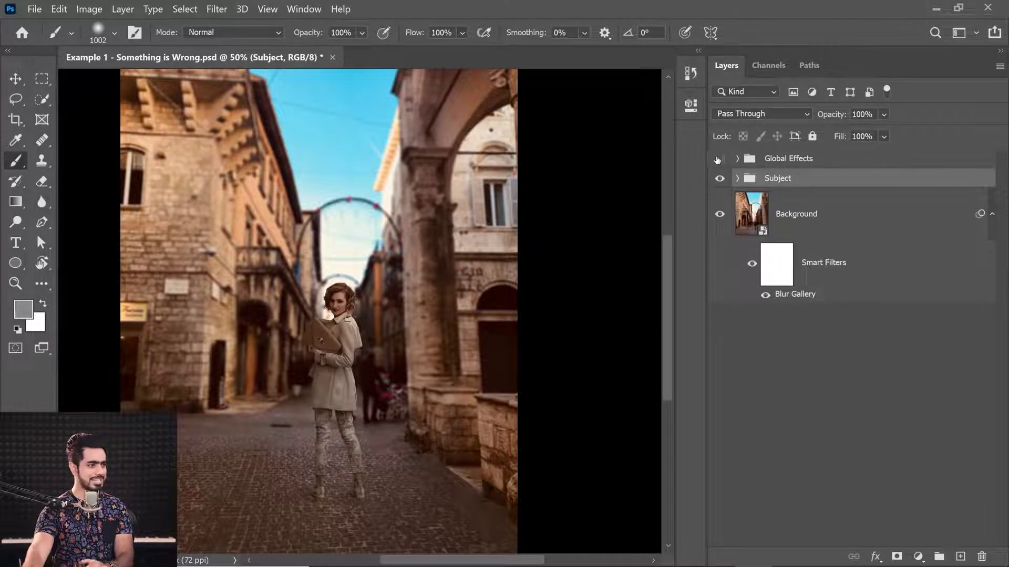
{"action": "left_click", "coordinate": [718, 159]}
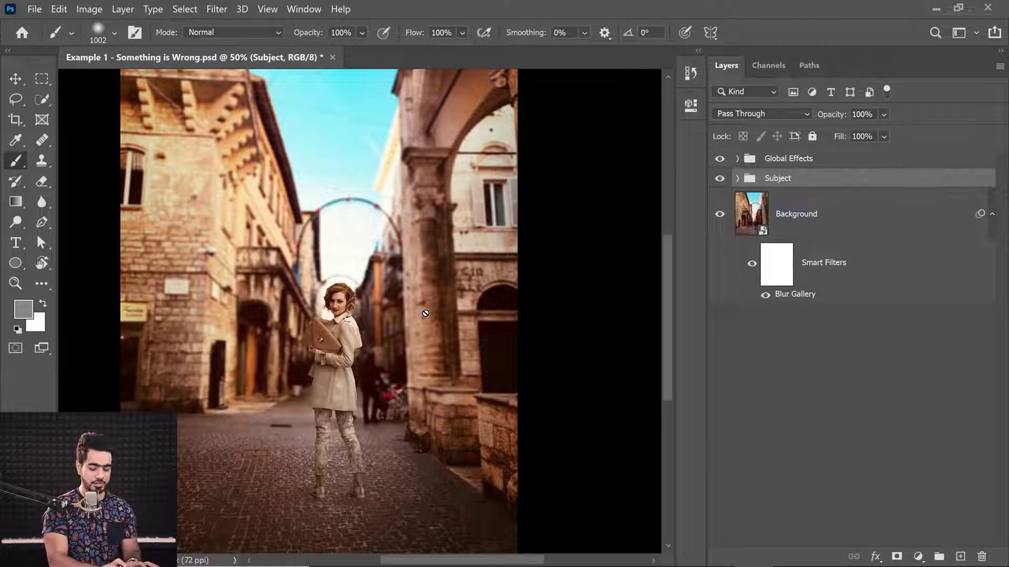
{"action": "key", "text": "ctrl+minus"}
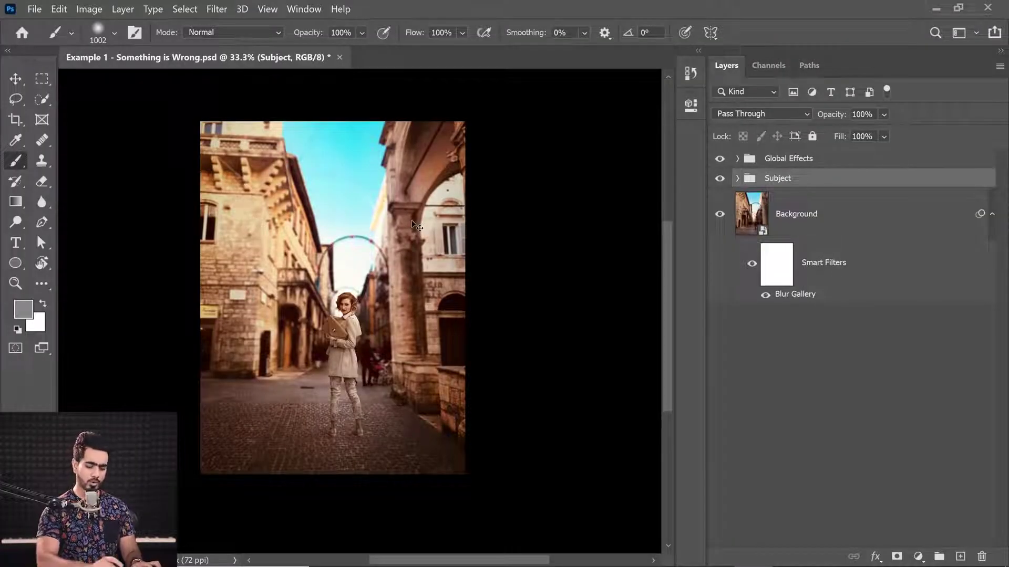
{"action": "scroll", "coordinate": [415, 224], "scroll_direction": "up", "scroll_amount": 2}
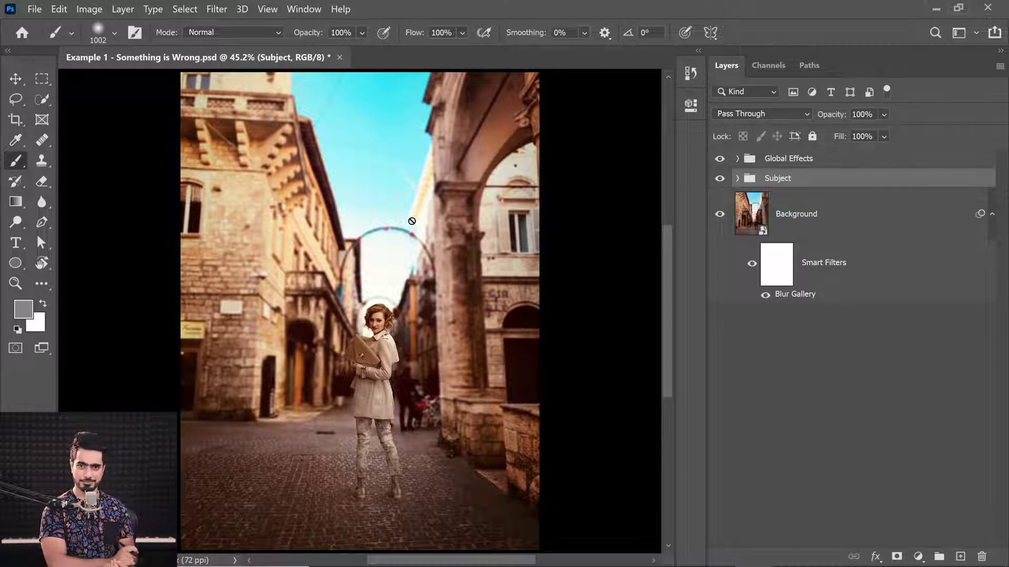
Step: Disable the cityscape cutout's layer mask inside the Subject group, then collapse the group
{"action": "left_click", "coordinate": [738, 179]}
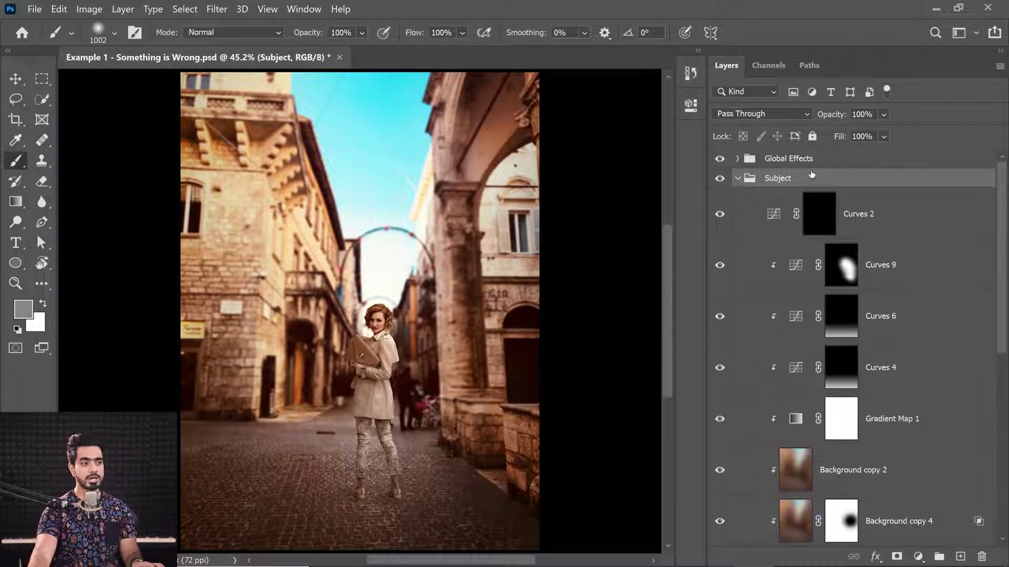
{"action": "left_click_drag", "start_coordinate": [1002, 288], "coordinate": [997, 451]}
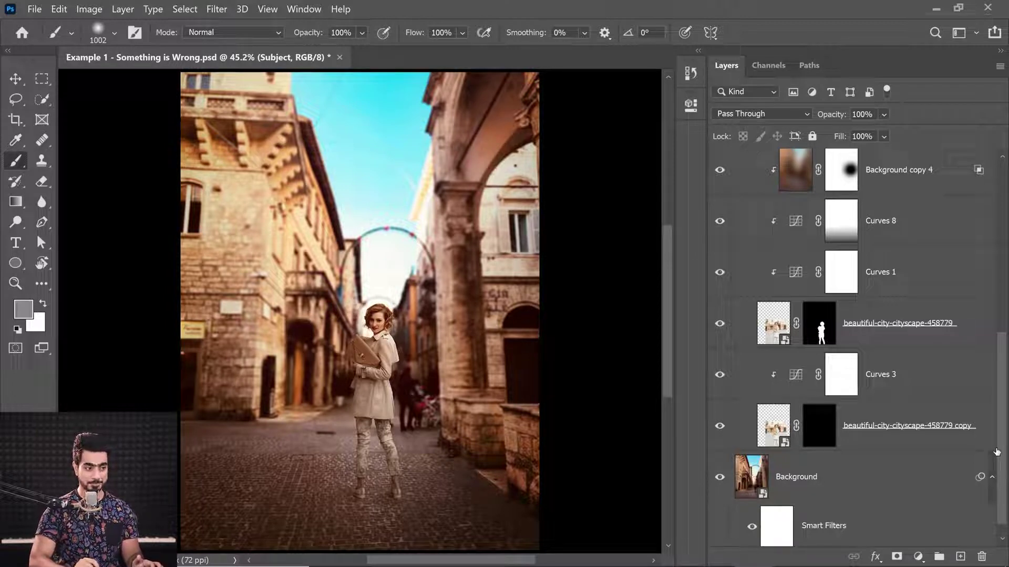
{"action": "left_click", "coordinate": [822, 335]}
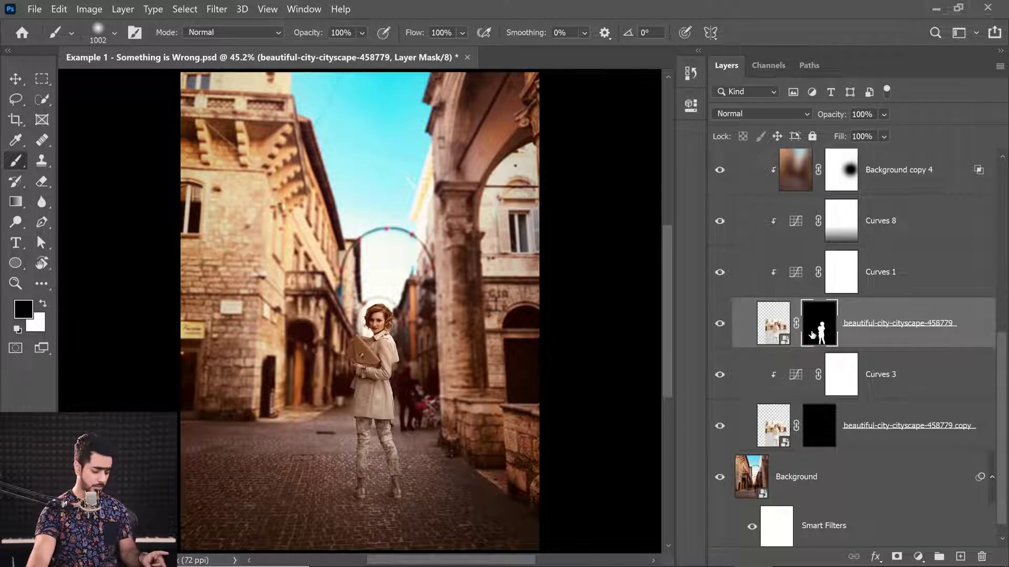
{"action": "left_click", "coordinate": [819, 330], "text": "shift"}
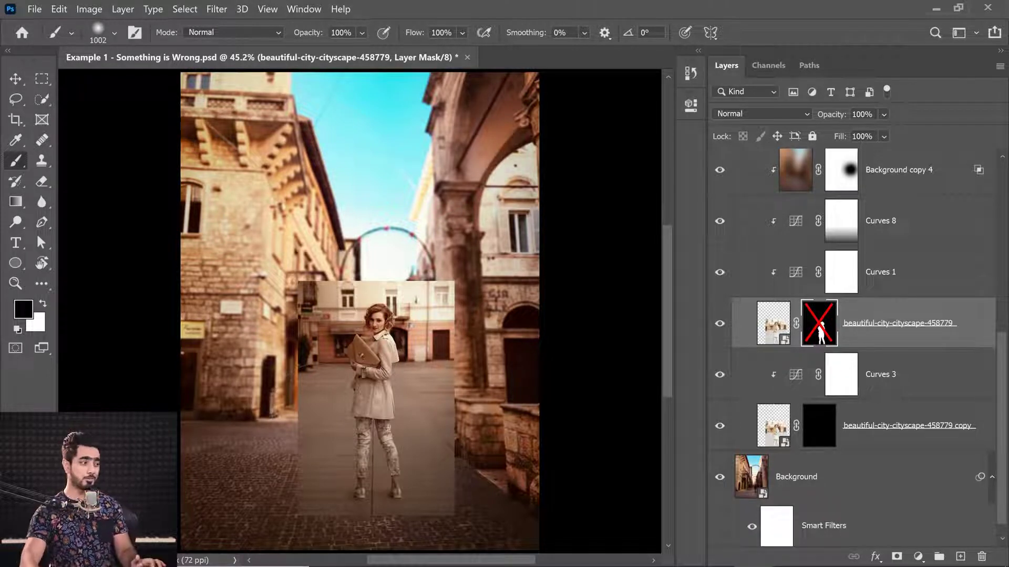
{"action": "left_click_drag", "start_coordinate": [1004, 371], "coordinate": [997, 153]}
{"action": "left_click", "coordinate": [737, 178]}
Step: Add a new empty layer at the top and choose a small Hard Round brush
{"action": "left_click", "coordinate": [820, 160]}
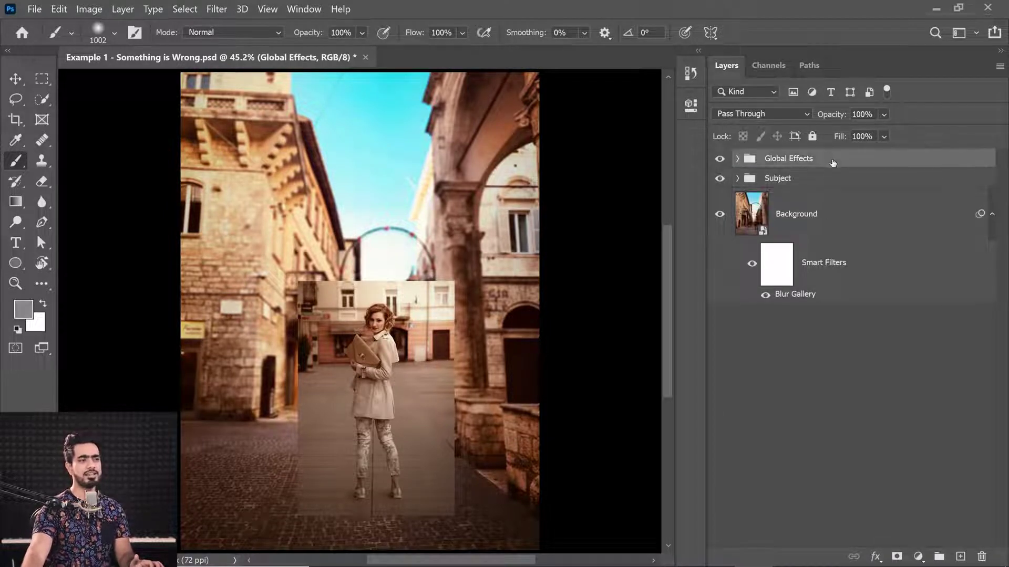
{"action": "left_click", "coordinate": [960, 556]}
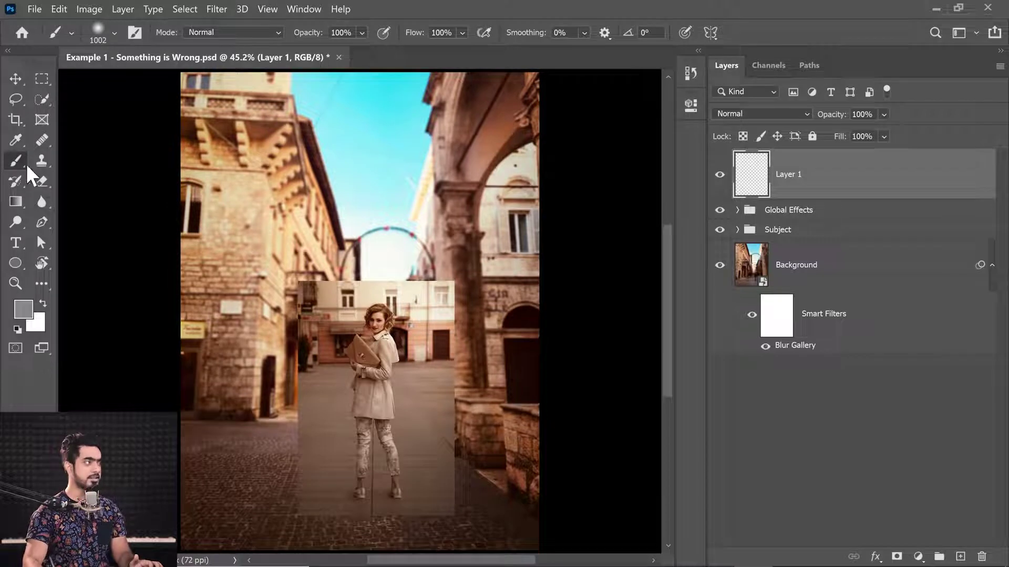
{"action": "left_click", "coordinate": [100, 34]}
{"action": "left_click", "coordinate": [148, 226]}
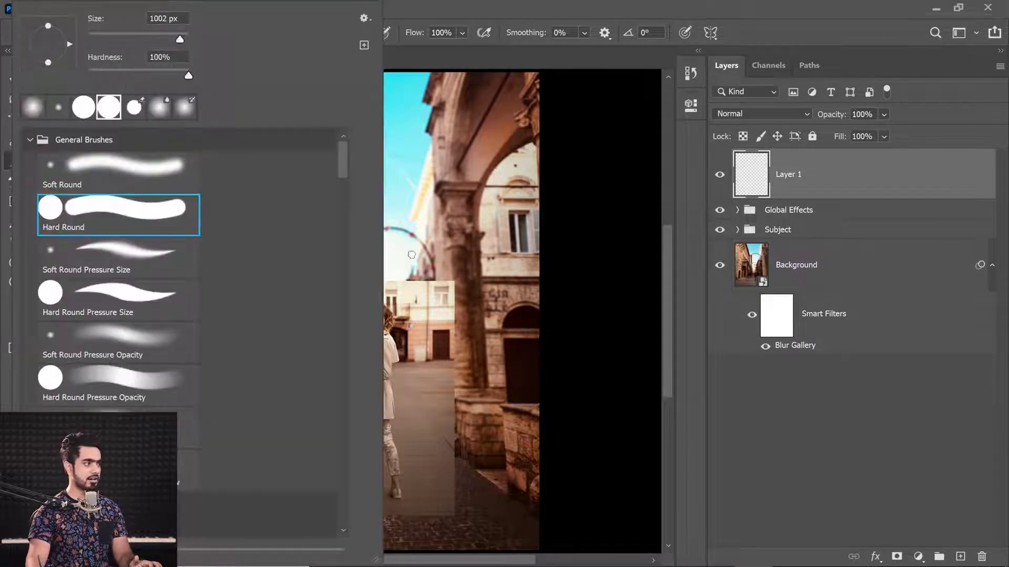
{"action": "key", "text": "Return"}
{"action": "left_click_drag", "start_coordinate": [333, 344], "coordinate": [244, 327]}
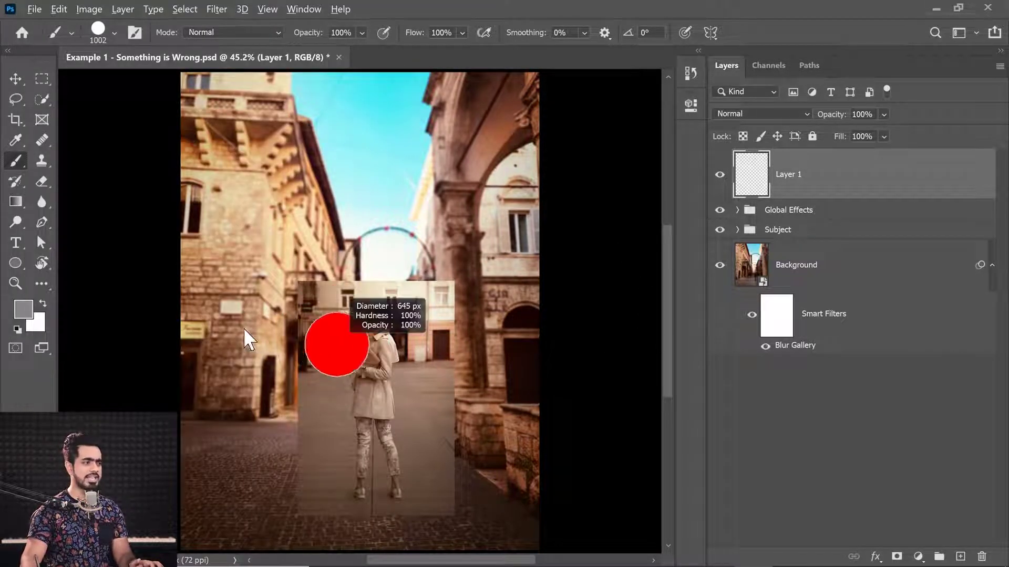
{"action": "left_click_drag", "start_coordinate": [343, 367], "coordinate": [325, 366]}
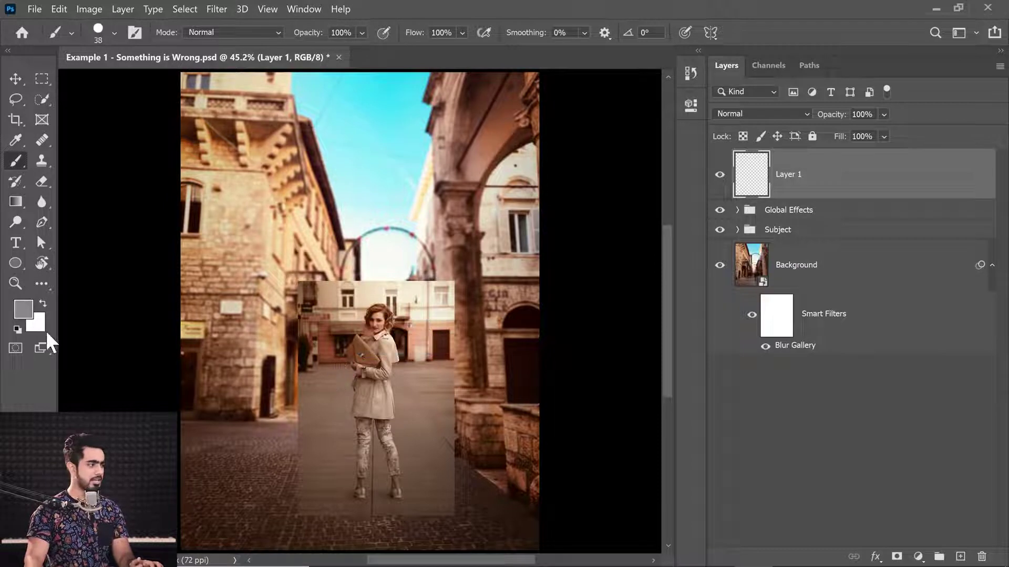
Step: Set the foreground colour to a fully saturated bright red and centre the view on the woman
{"action": "left_click", "coordinate": [26, 311]}
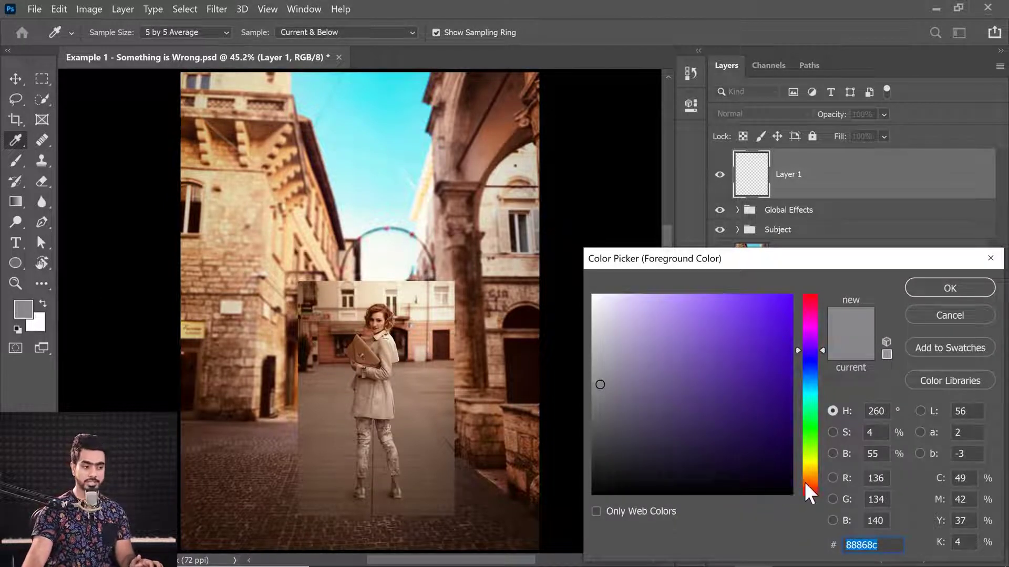
{"action": "left_click_drag", "start_coordinate": [805, 481], "coordinate": [809, 498]}
{"action": "left_click", "coordinate": [788, 295]}
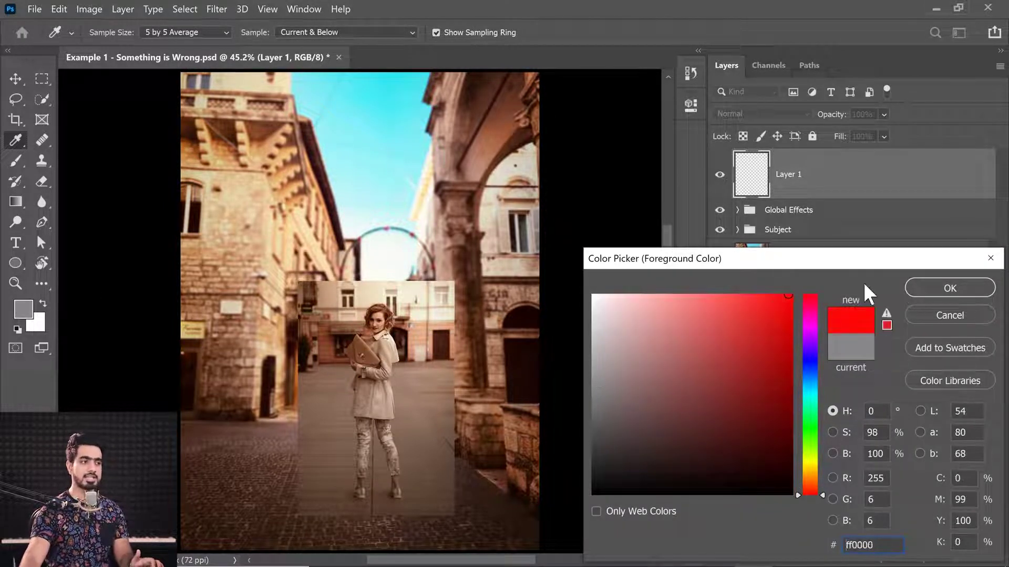
{"action": "left_click", "coordinate": [941, 288]}
{"action": "left_click_drag", "start_coordinate": [341, 442], "coordinate": [367, 442]}
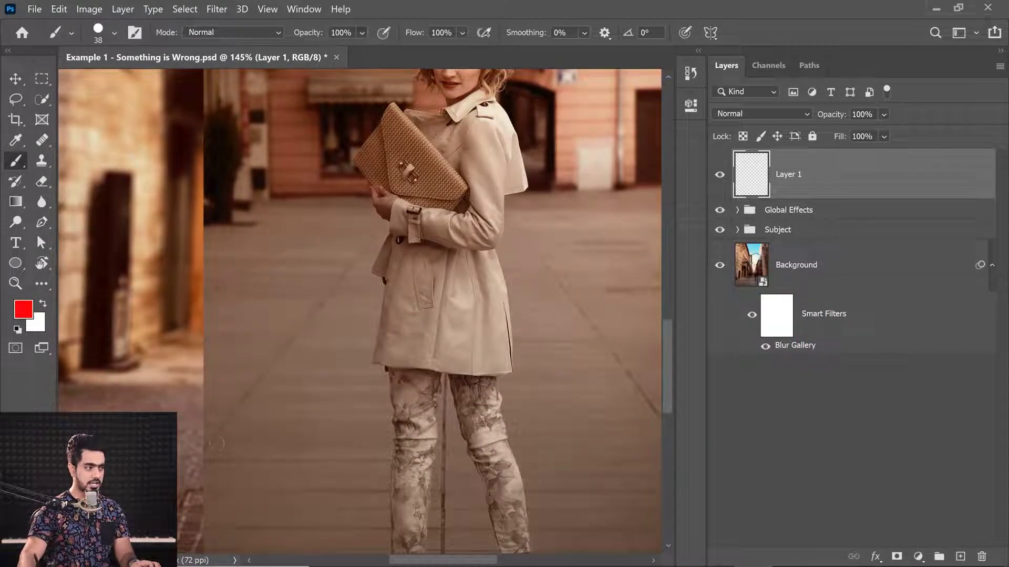
{"action": "key", "text": "ctrl+0"}
{"action": "scroll", "coordinate": [363, 357], "scroll_direction": "up", "scroll_amount": 2}
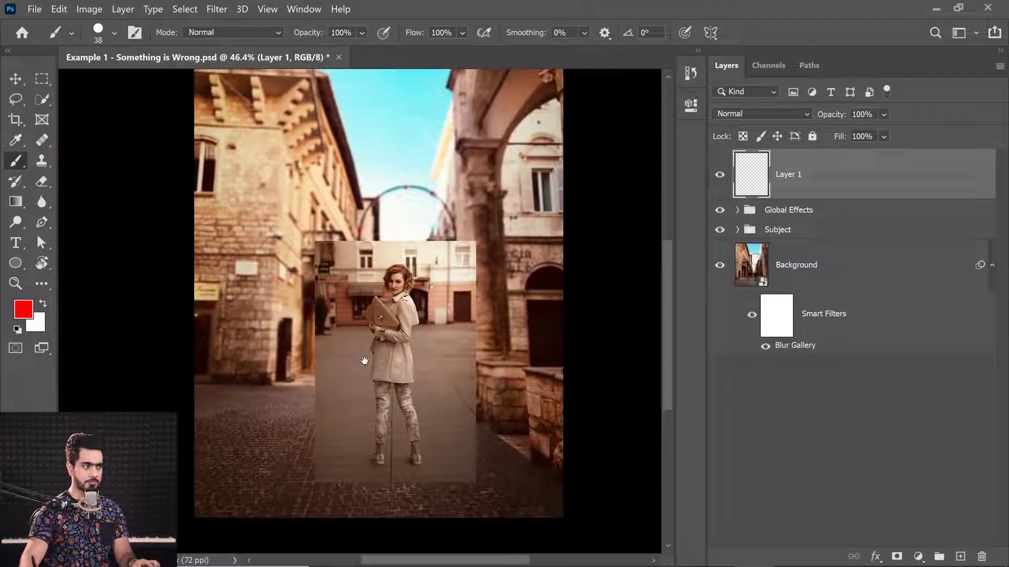
{"action": "scroll", "coordinate": [376, 355], "scroll_direction": "up", "scroll_amount": 2}
{"action": "left_click_drag", "start_coordinate": [376, 354], "coordinate": [363, 384]}
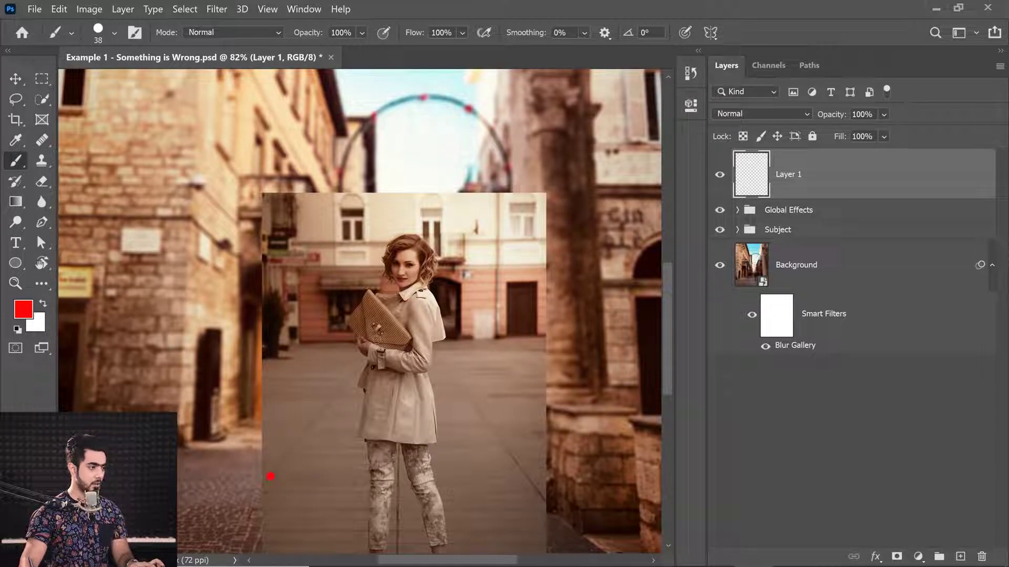
Step: Draw two straight red lines forming an X across the woman's chest
{"action": "left_click", "coordinate": [415, 288], "text": "shift"}
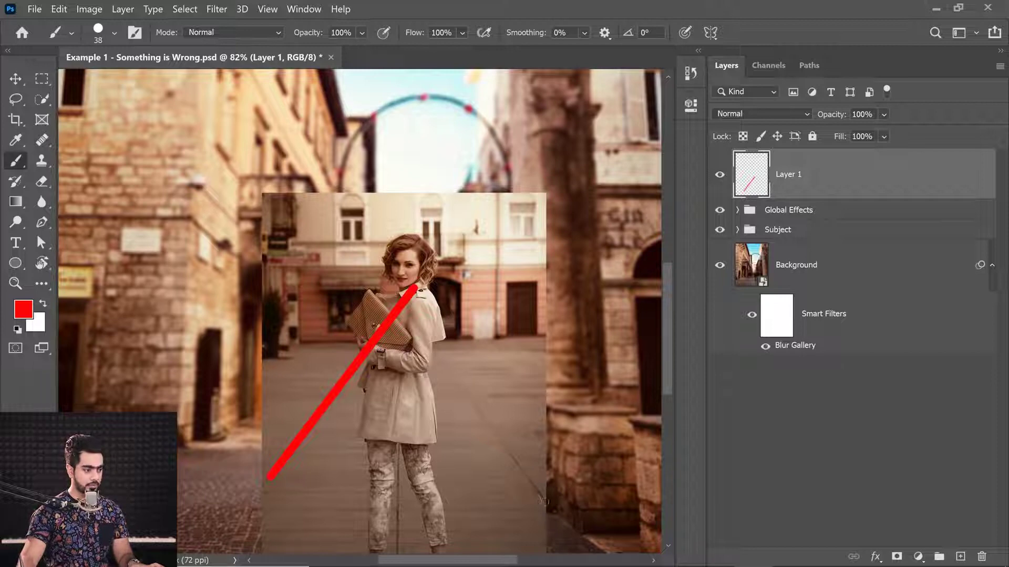
{"action": "left_click", "coordinate": [545, 502]}
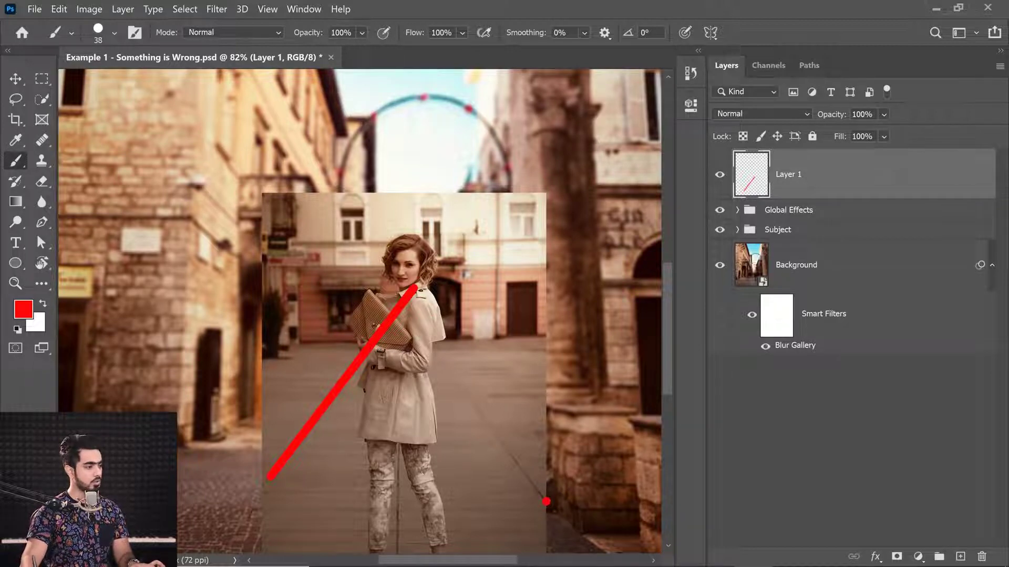
{"action": "left_click", "coordinate": [382, 261], "text": "shift"}
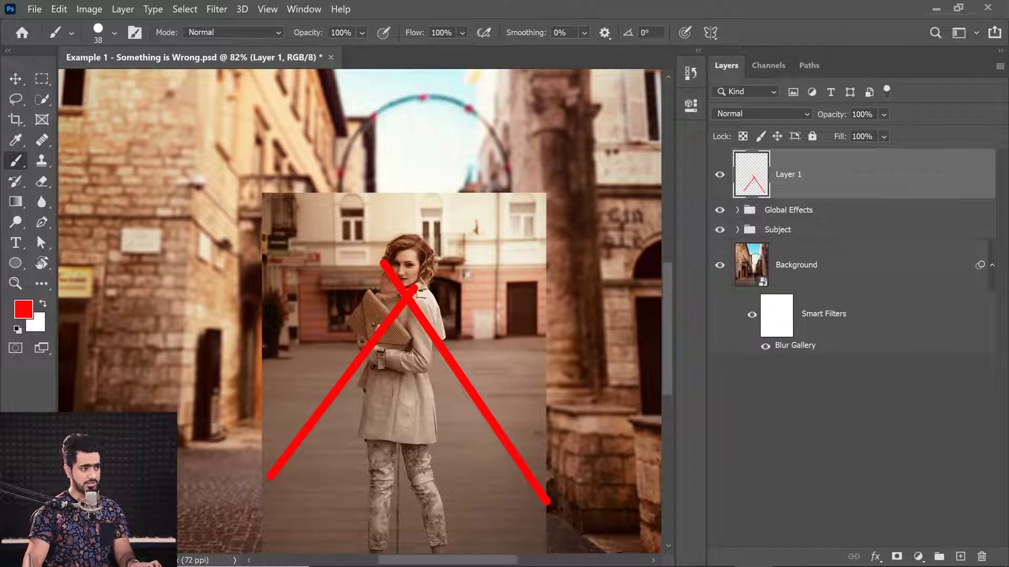
{"action": "key", "text": "ctrl+z"}
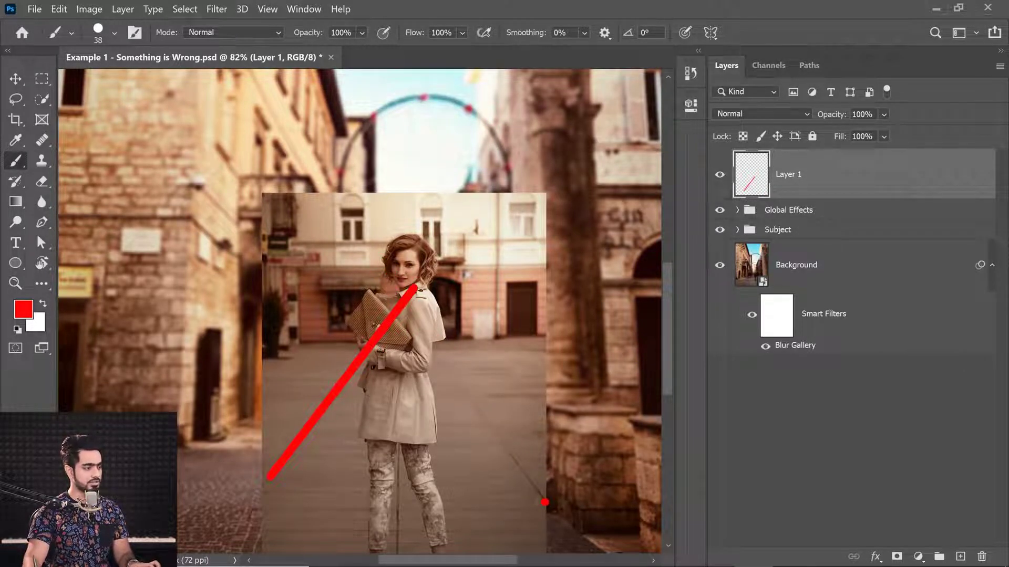
{"action": "key", "text": "ctrl+shift+z"}
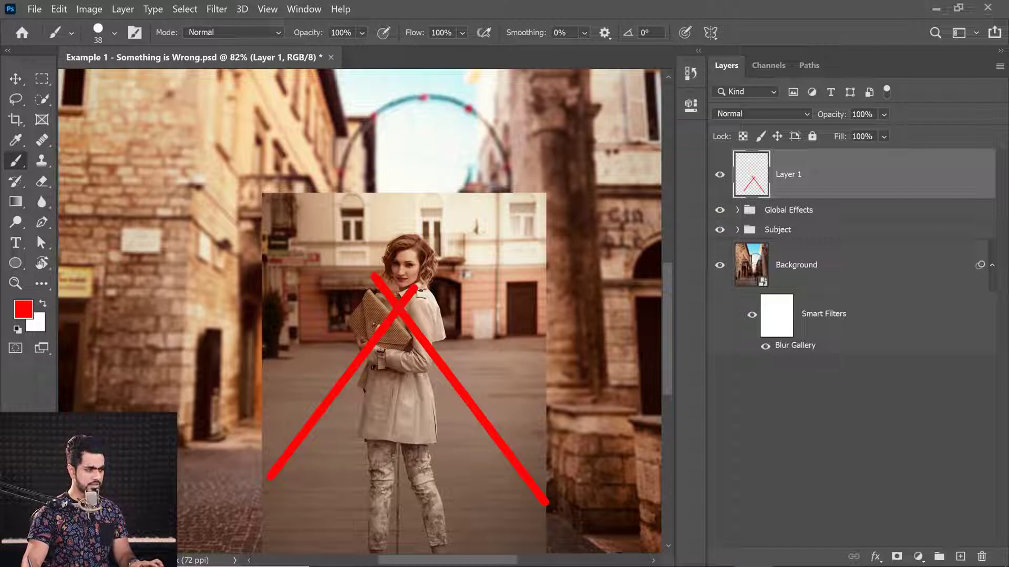
Step: Add a long horizontal red line across the figure, undoing a stray curved arrow
{"action": "left_click_drag", "start_coordinate": [399, 307], "coordinate": [602, 307]}
{"action": "left_click", "coordinate": [231, 307], "text": "shift"}
{"action": "left_click", "coordinate": [156, 306], "text": "shift"}
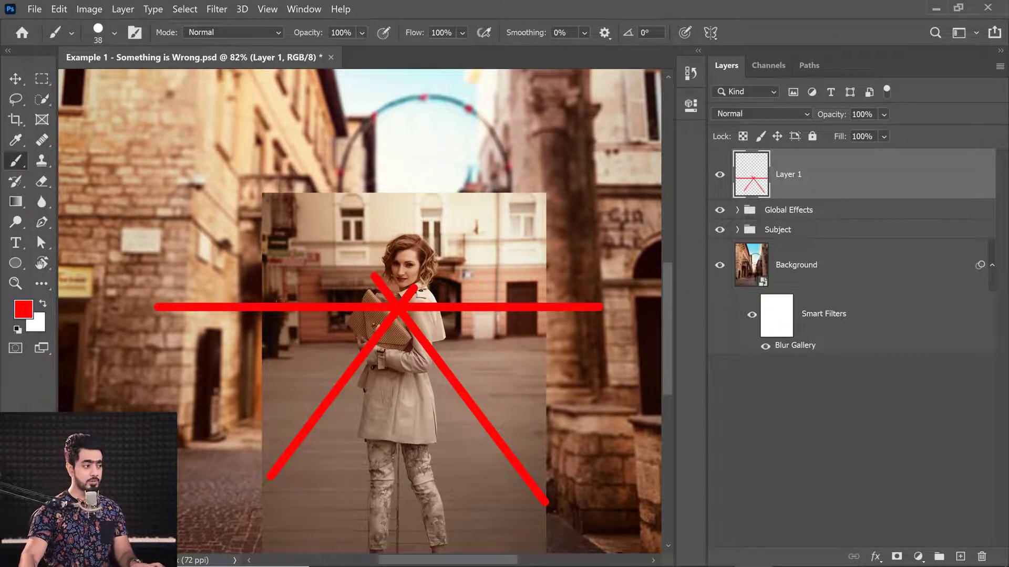
{"action": "left_click_drag", "start_coordinate": [215, 220], "coordinate": [181, 302]}
{"action": "left_click_drag", "start_coordinate": [172, 281], "coordinate": [214, 277]}
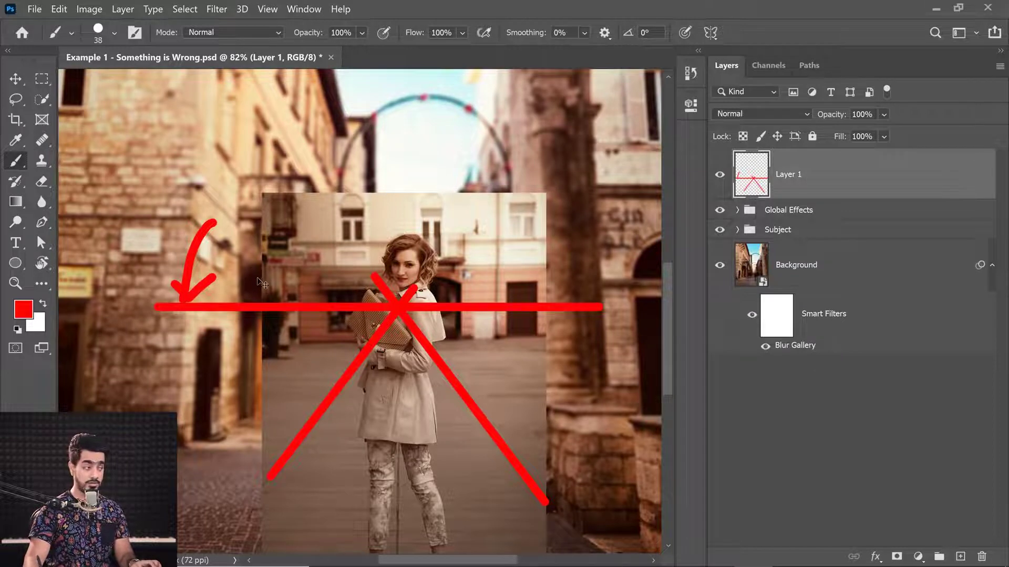
{"action": "key", "text": "ctrl+z"}
{"action": "key", "text": "ctrl+z"}
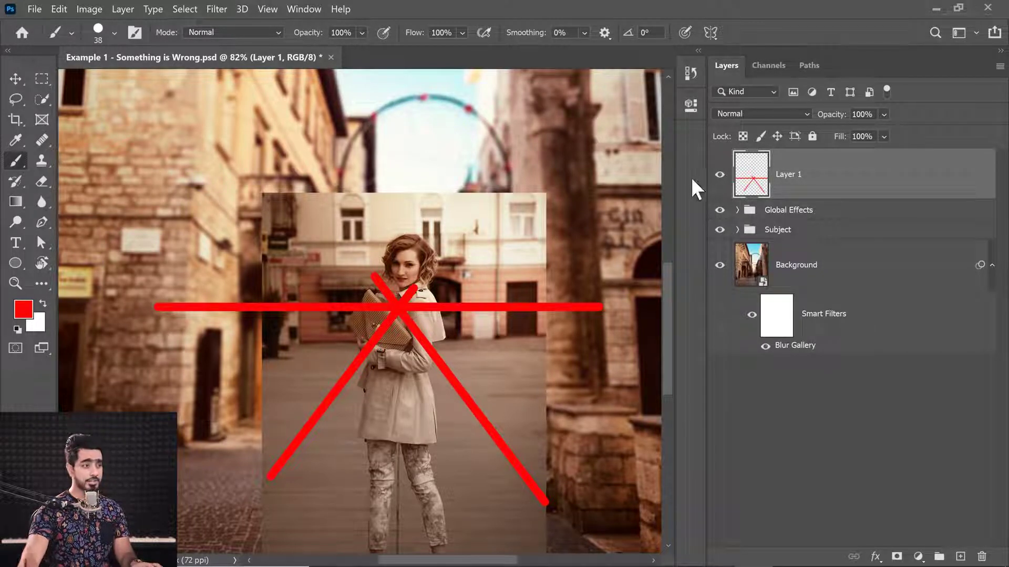
Step: Hide the red-line layer, add a new layer above it, and set the foreground colour to green
{"action": "left_click", "coordinate": [719, 174]}
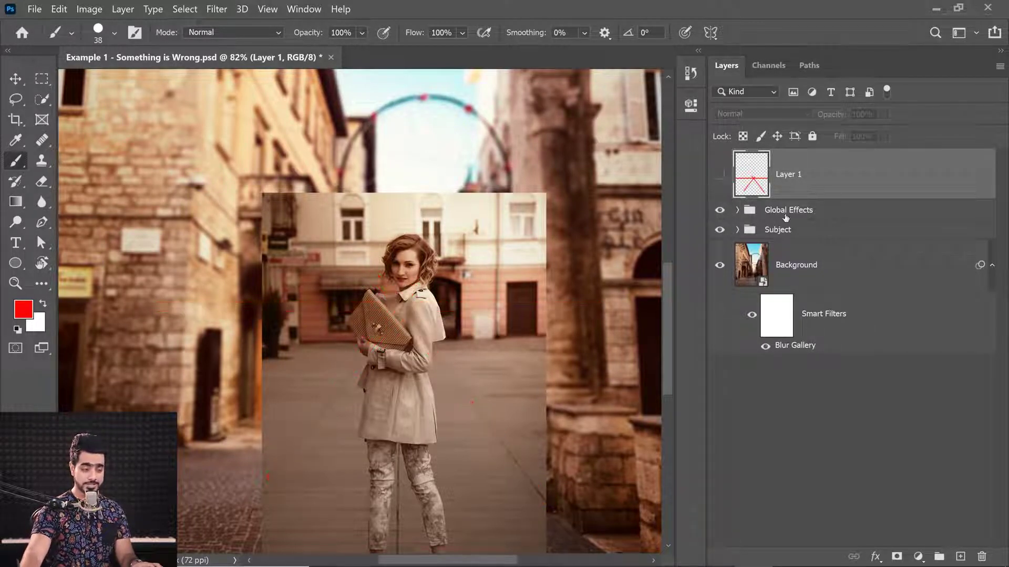
{"action": "left_click", "coordinate": [959, 557]}
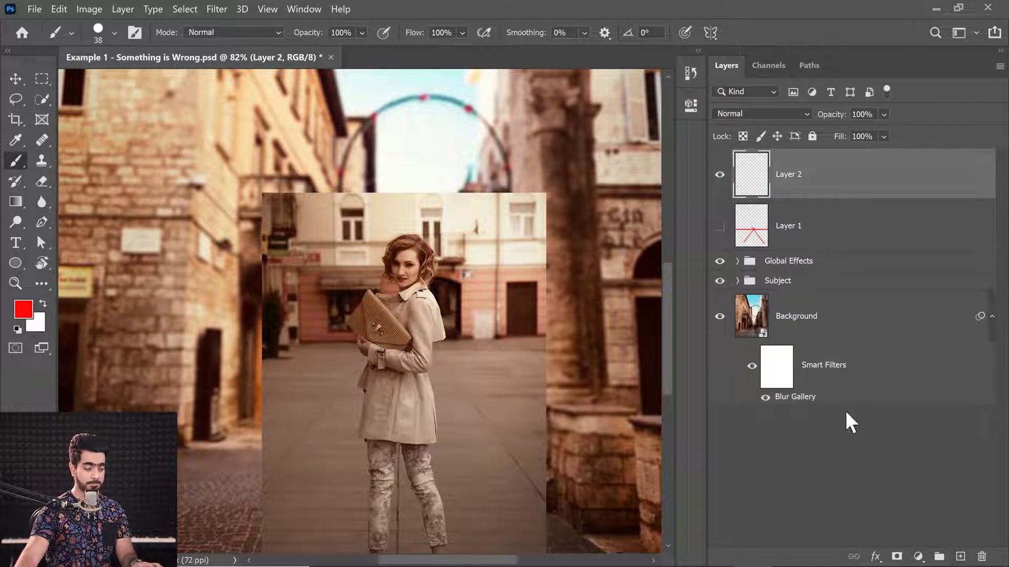
{"action": "left_click", "coordinate": [26, 314]}
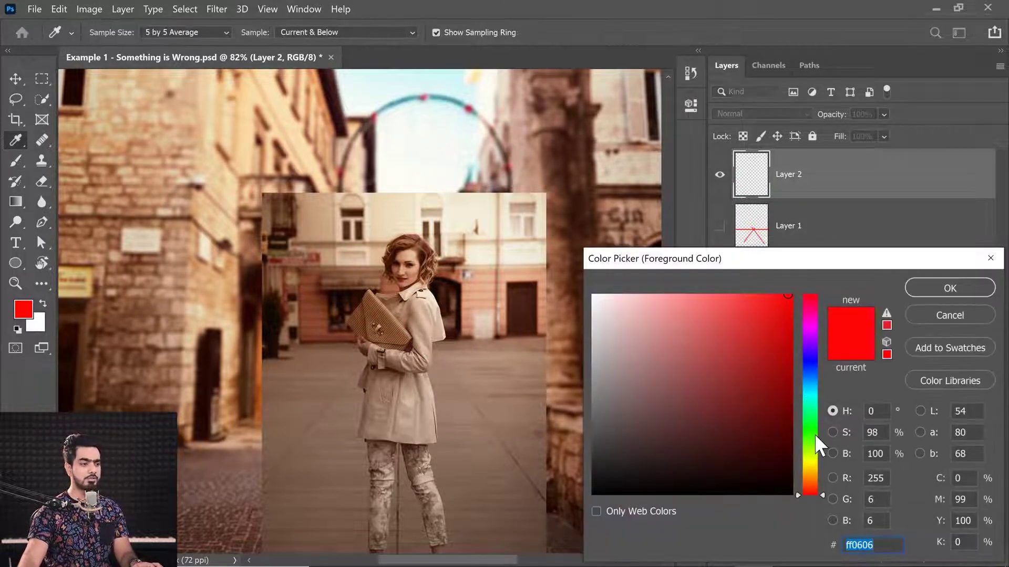
{"action": "left_click", "coordinate": [814, 433]}
{"action": "left_click", "coordinate": [950, 288]}
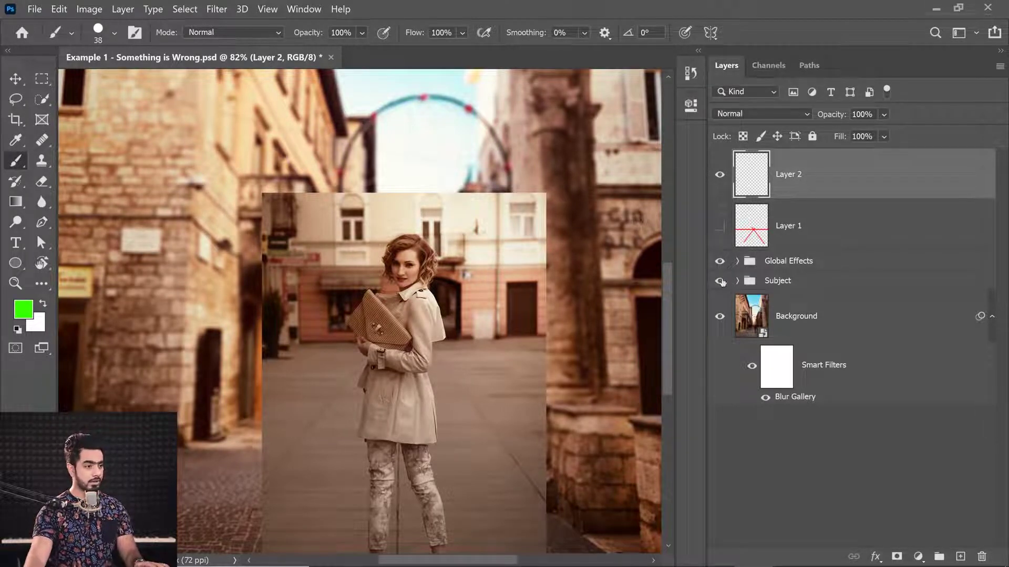
Step: Hide Subject and Global Effects, rename the layers BG and SUB, and select BG
{"action": "left_click", "coordinate": [719, 281]}
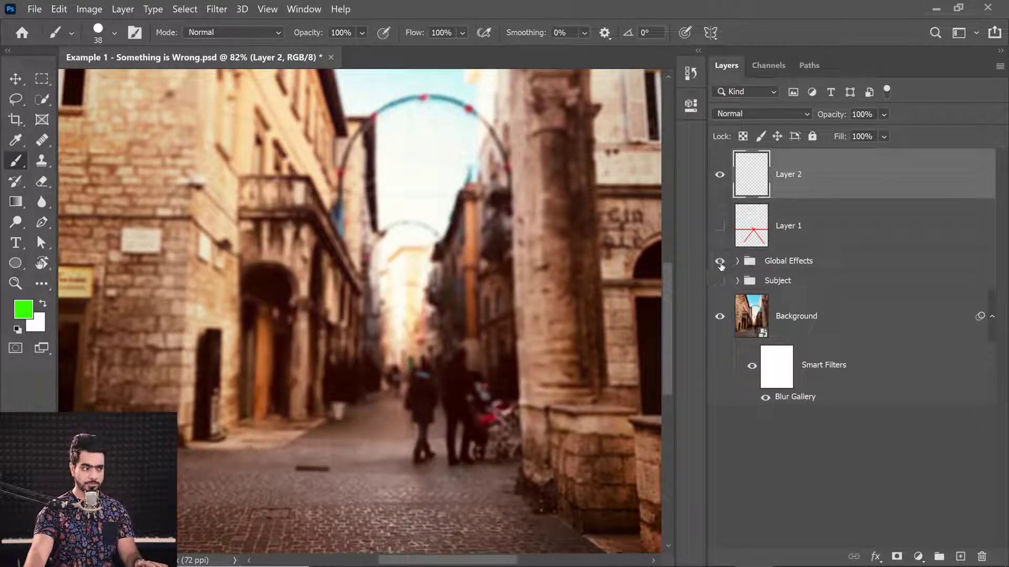
{"action": "left_click", "coordinate": [719, 261]}
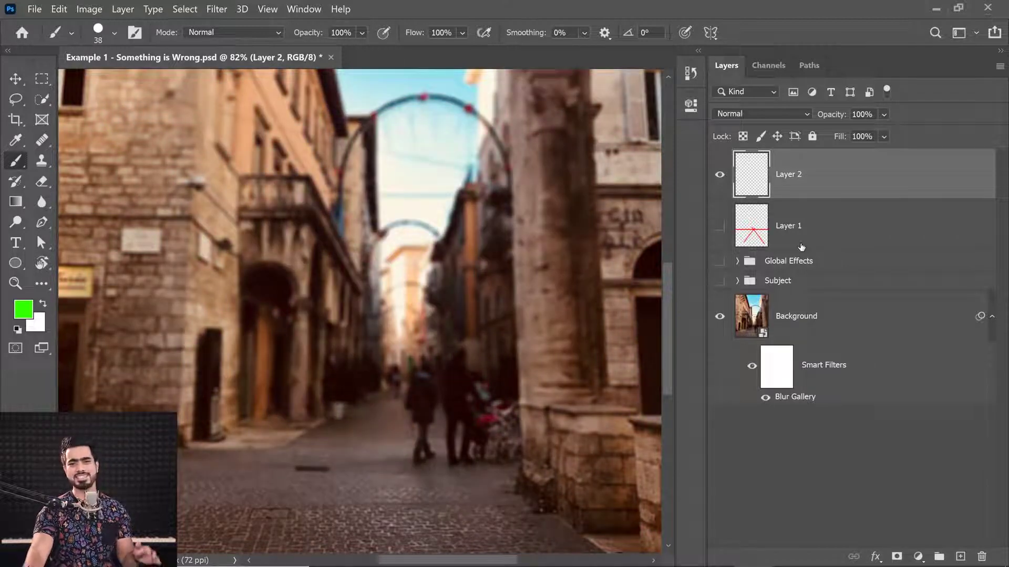
{"action": "double_click", "coordinate": [788, 175]}
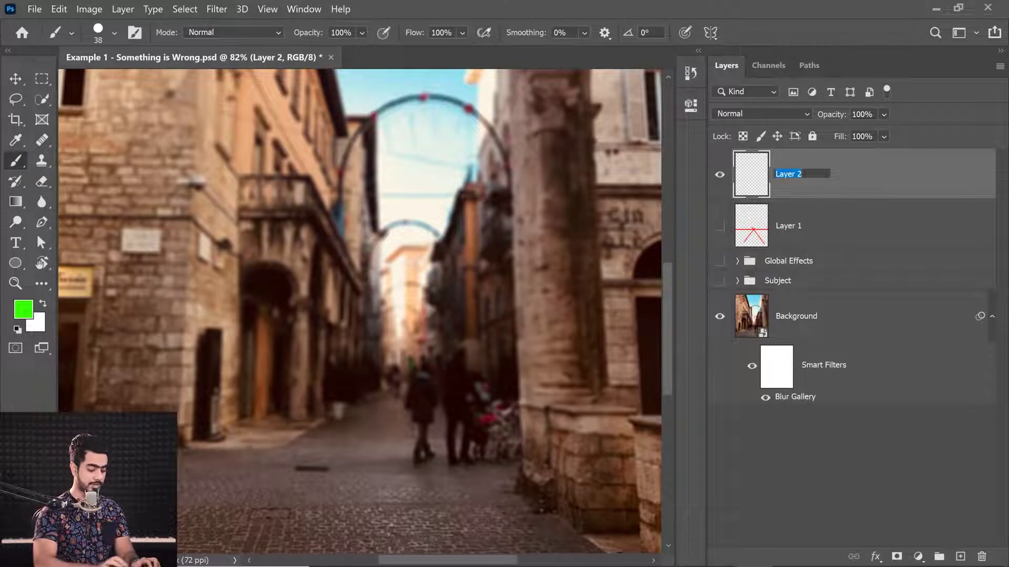
{"action": "type", "text": "BG"}
{"action": "key", "text": "Return"}
{"action": "left_click", "coordinate": [792, 230]}
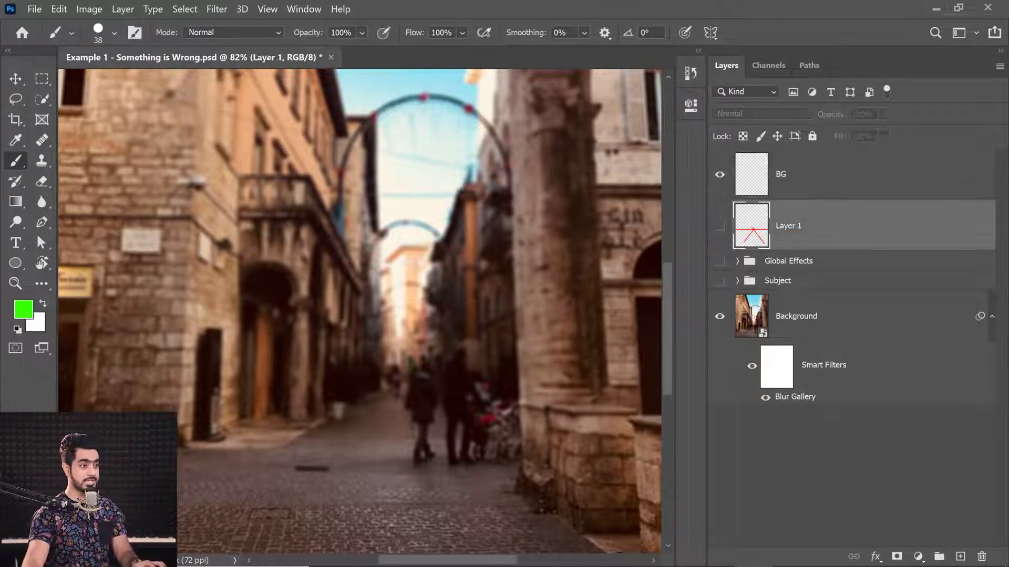
{"action": "double_click", "coordinate": [799, 238]}
{"action": "type", "text": "SUB"}
{"action": "key", "text": "Return"}
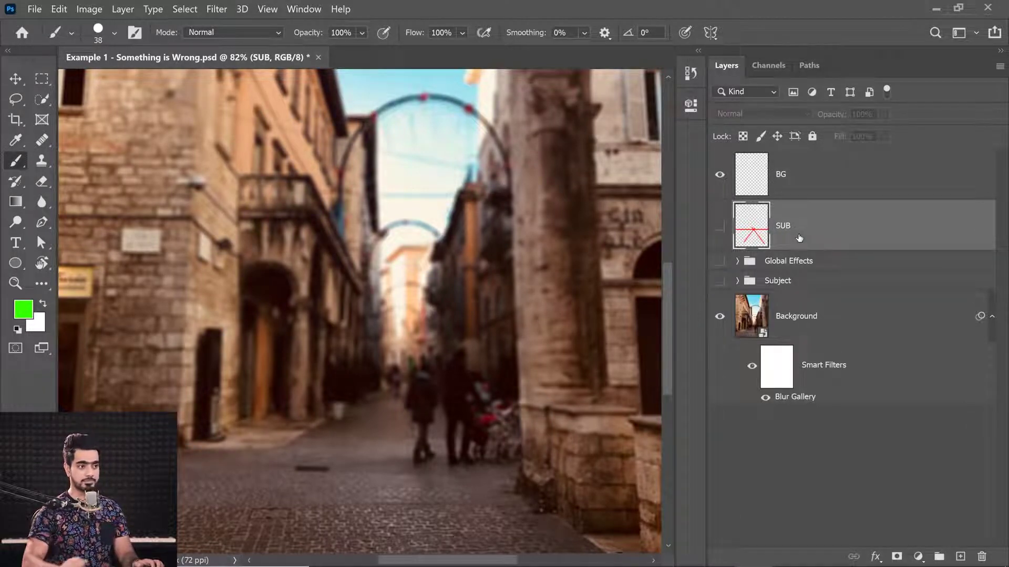
{"action": "left_click", "coordinate": [822, 196]}
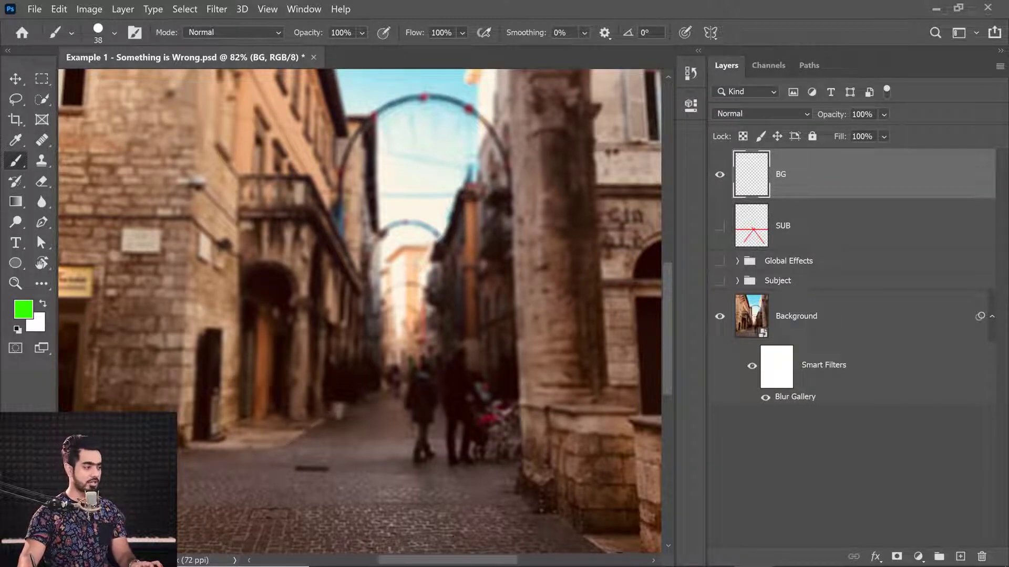
Step: Paint a straight green line on BG from the street's lower left toward the walking figures
{"action": "left_click", "coordinate": [281, 447]}
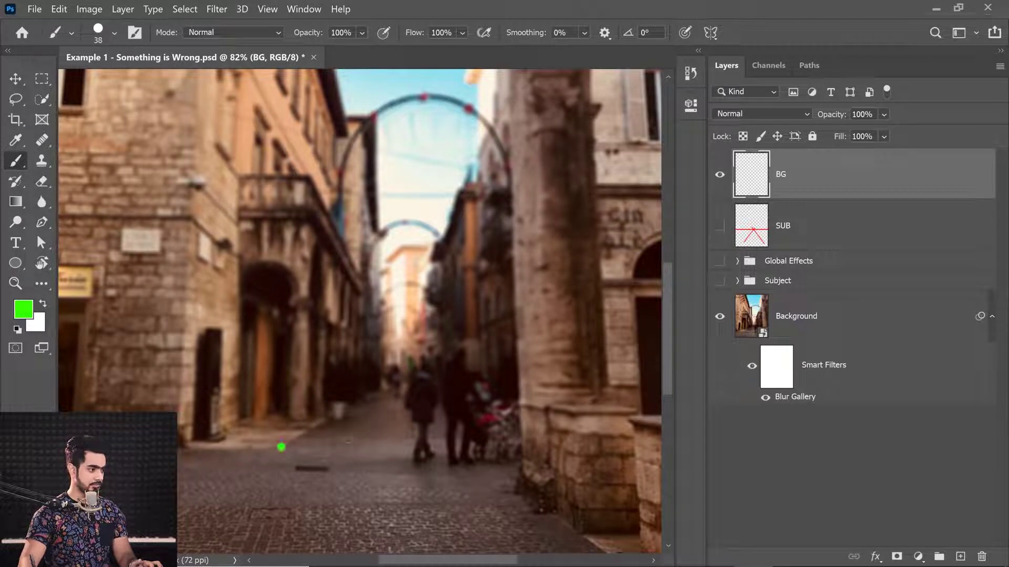
{"action": "left_click", "coordinate": [430, 352], "text": "shift"}
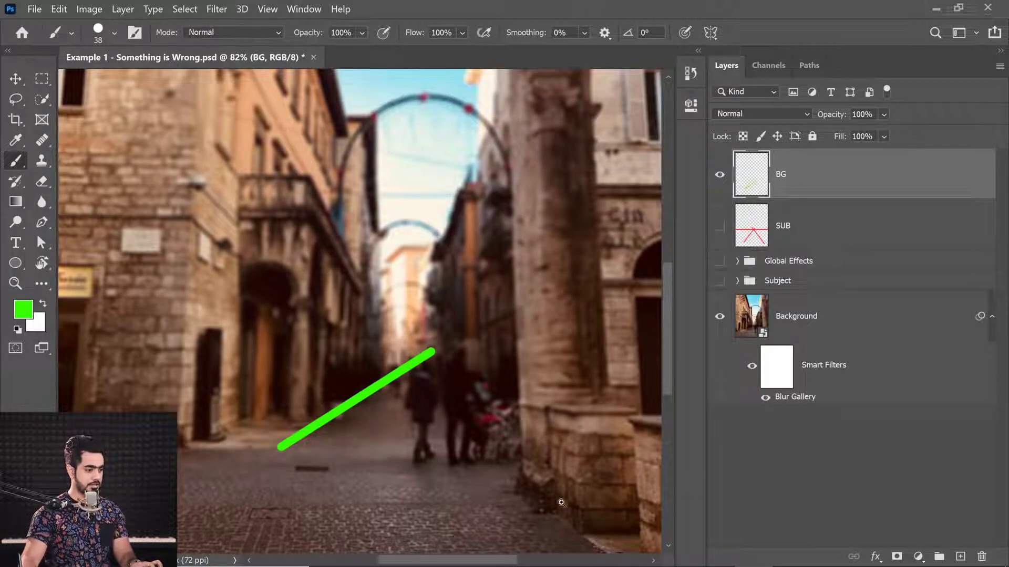
{"action": "scroll", "coordinate": [563, 503], "scroll_direction": "down", "scroll_amount": 1}
{"action": "scroll", "coordinate": [509, 472], "scroll_direction": "down", "scroll_amount": 2}
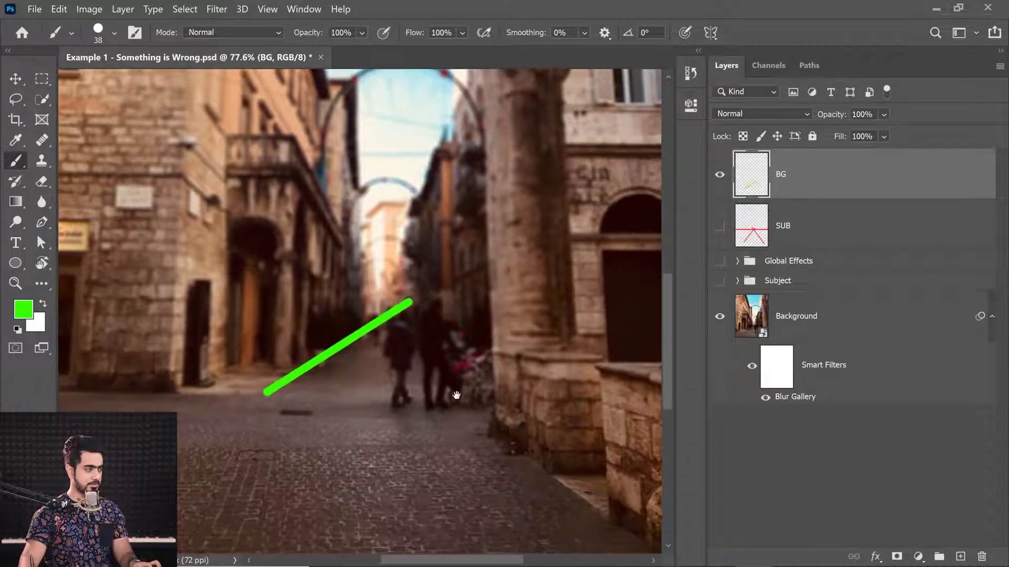
{"action": "left_click", "coordinate": [606, 516]}
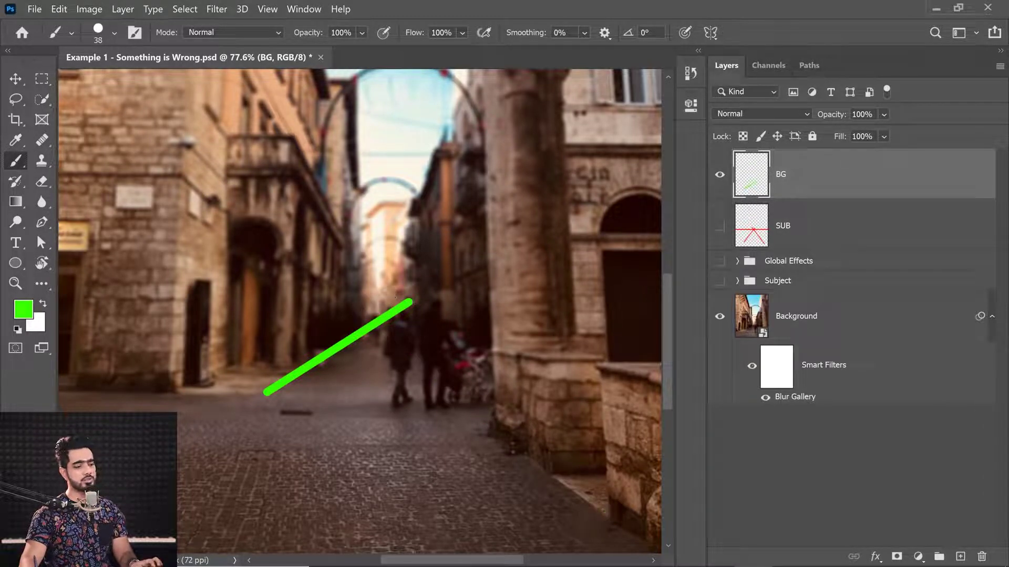
{"action": "left_click", "coordinate": [17, 263]}
Step: Draw a tall thin green rectangle and tilt it about 18 degrees with Free Transform
{"action": "right_click", "coordinate": [18, 264]}
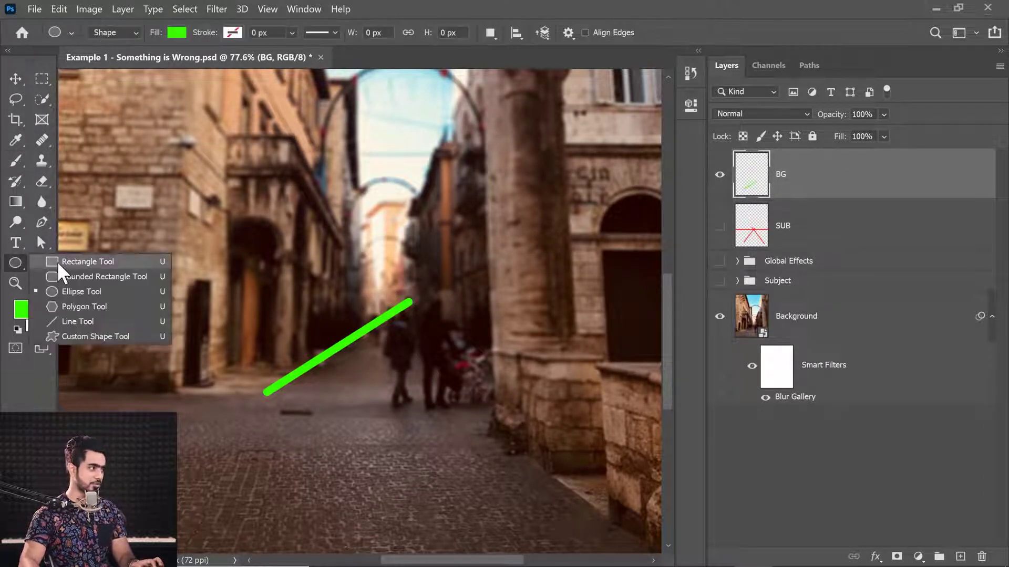
{"action": "left_click", "coordinate": [58, 262]}
{"action": "left_click_drag", "start_coordinate": [228, 225], "coordinate": [226, 539]}
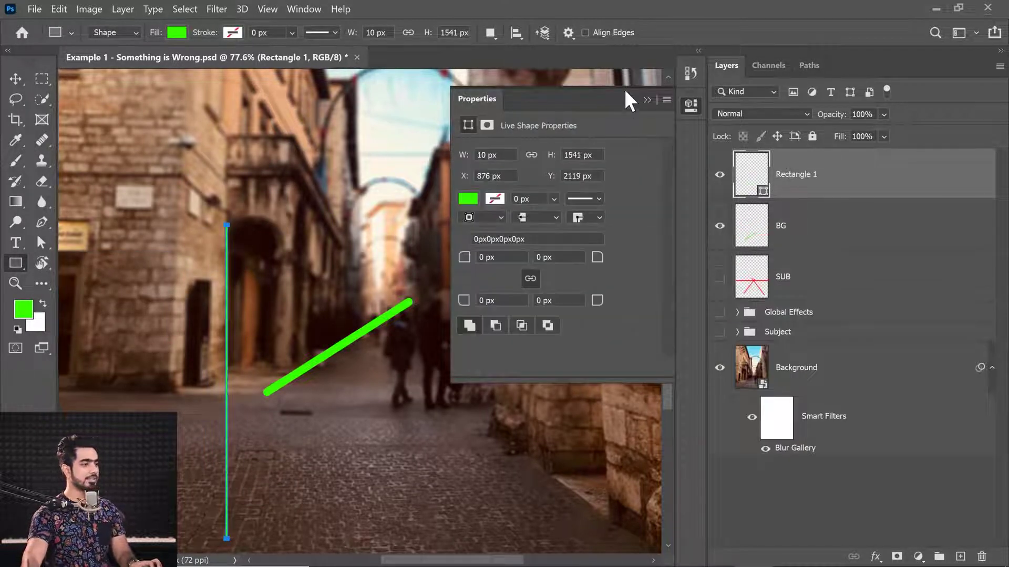
{"action": "key", "text": "ctrl+t"}
{"action": "left_click_drag", "start_coordinate": [228, 252], "coordinate": [180, 255]}
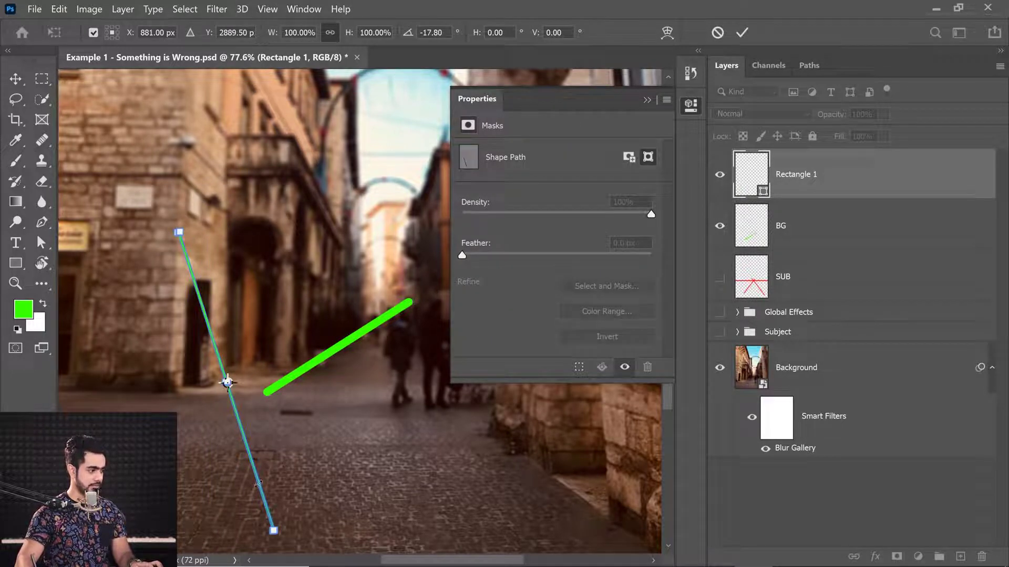
{"action": "left_click_drag", "start_coordinate": [259, 486], "coordinate": [593, 476]}
{"action": "left_click", "coordinate": [647, 100]}
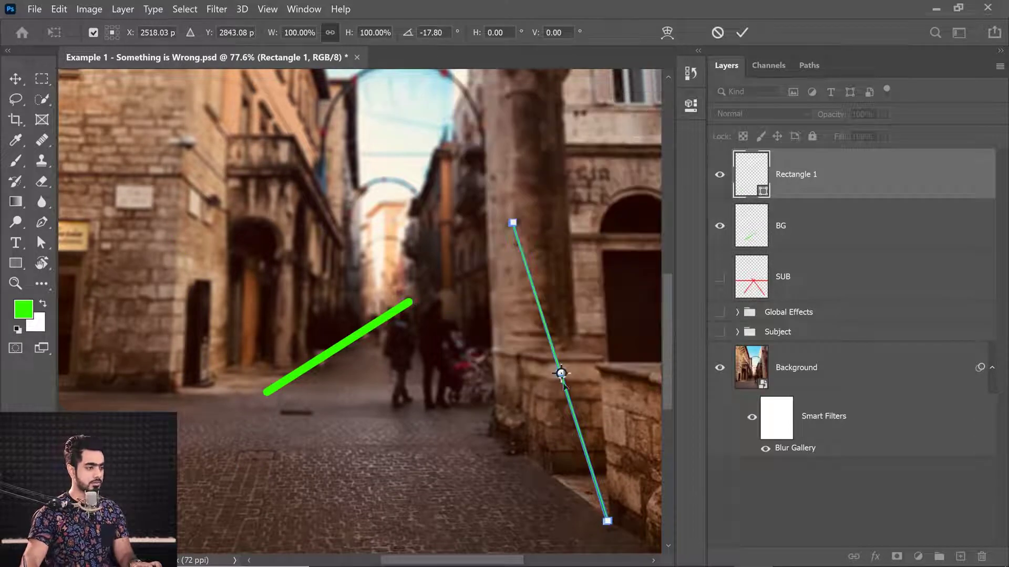
{"action": "left_click_drag", "start_coordinate": [563, 383], "coordinate": [541, 351]}
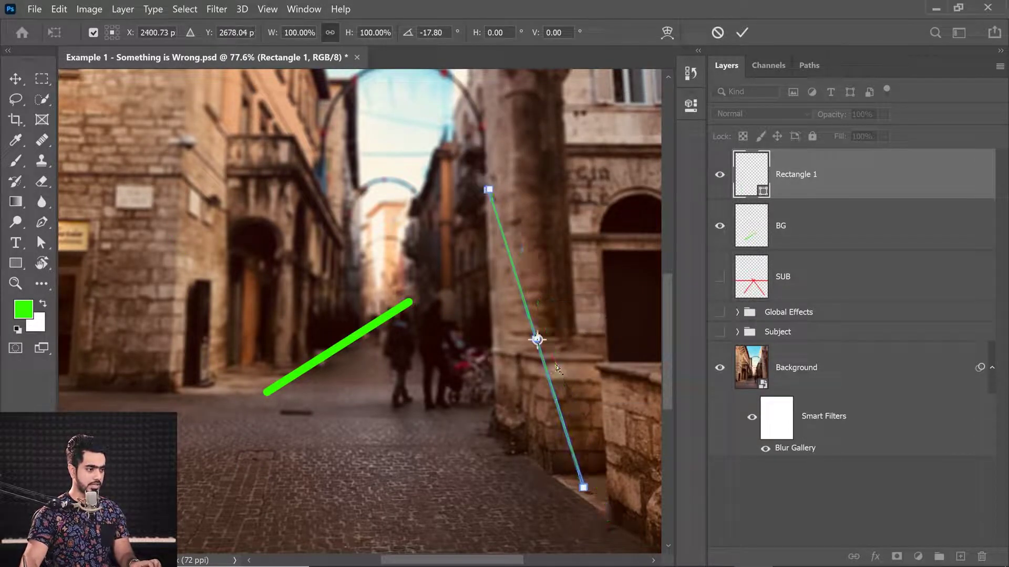
{"action": "key", "text": "ctrl+z"}
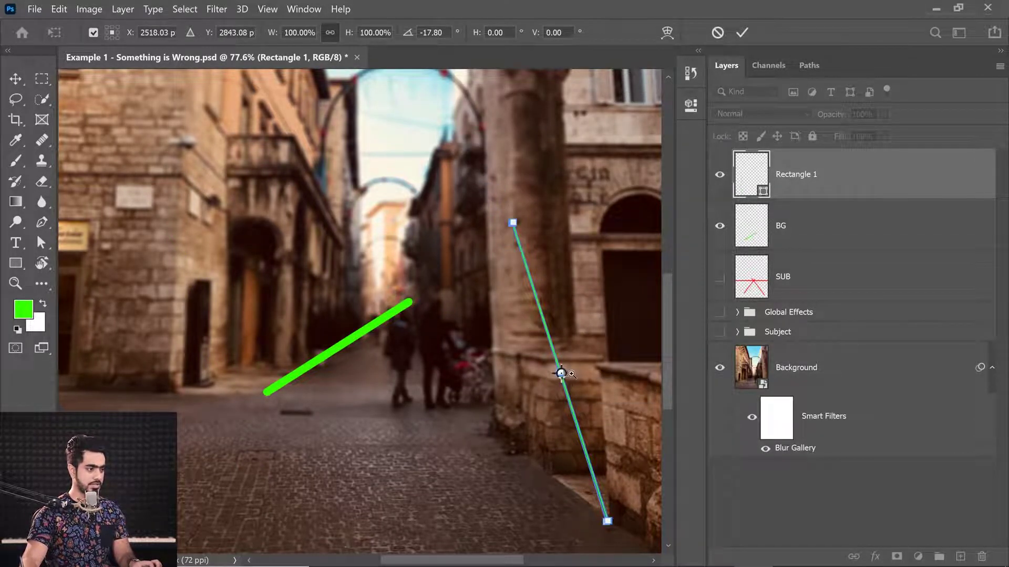
Step: Reposition and rotate the green line steeper to cross the first stroke, then commit it
{"action": "scroll", "coordinate": [561, 373], "scroll_direction": "up", "scroll_amount": 6}
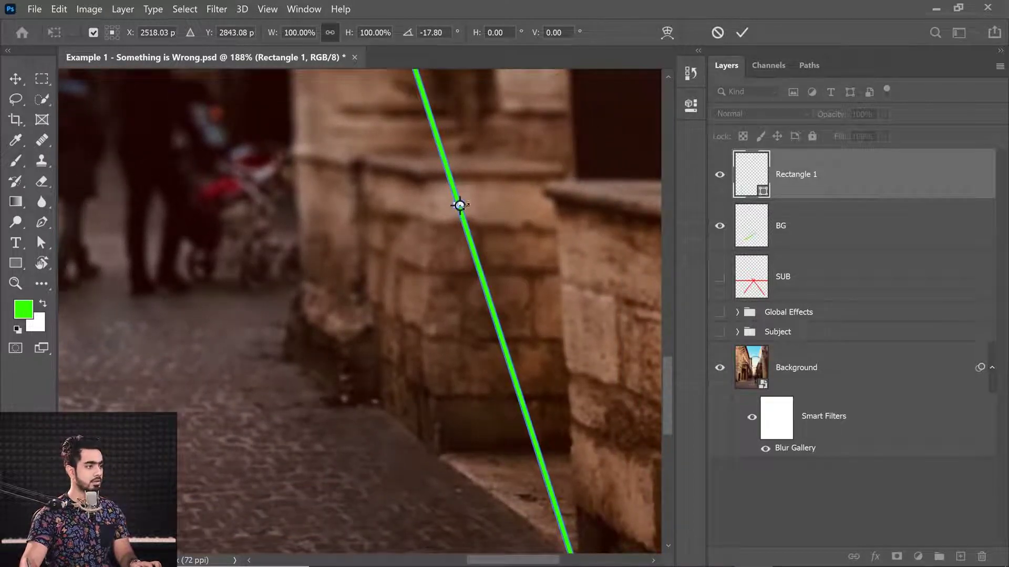
{"action": "left_click_drag", "start_coordinate": [460, 205], "coordinate": [542, 408]}
{"action": "scroll", "coordinate": [465, 206], "scroll_direction": "down", "scroll_amount": 3}
{"action": "scroll", "coordinate": [517, 358], "scroll_direction": "down", "scroll_amount": 5}
{"action": "scroll", "coordinate": [514, 347], "scroll_direction": "up", "scroll_amount": 2}
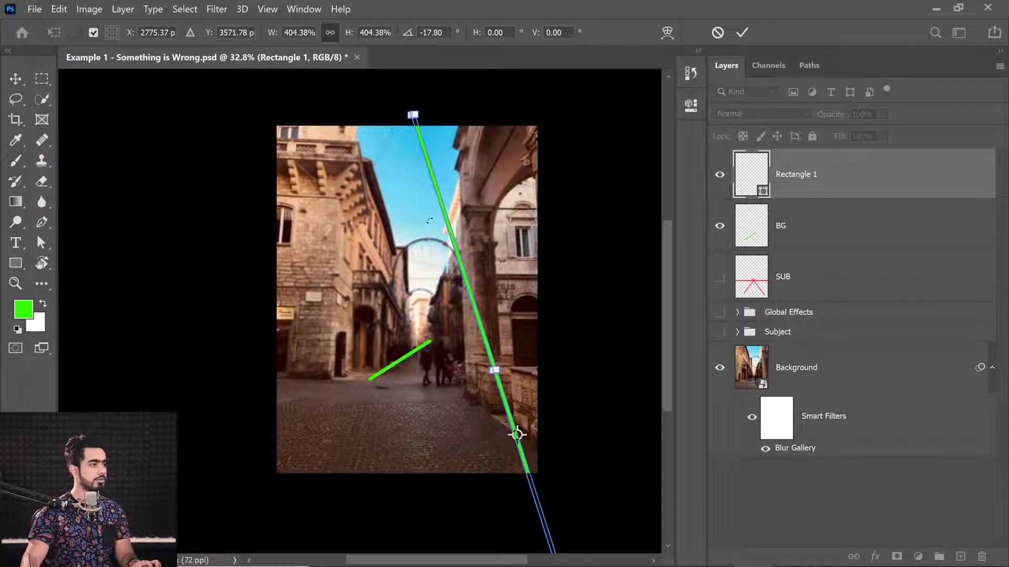
{"action": "left_click_drag", "start_coordinate": [393, 107], "coordinate": [253, 244]}
{"action": "scroll", "coordinate": [409, 351], "scroll_direction": "up", "scroll_amount": 5}
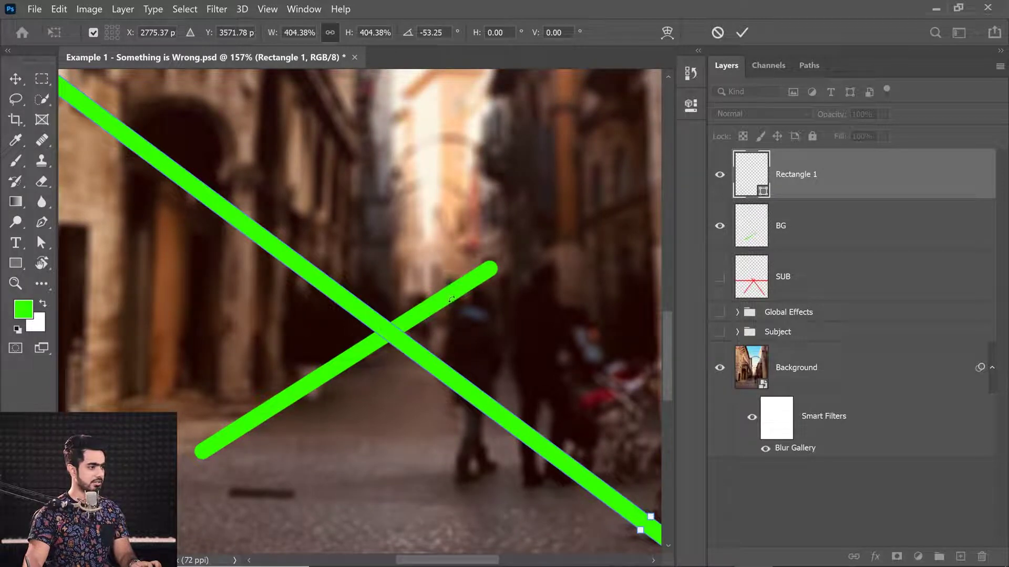
{"action": "scroll", "coordinate": [481, 266], "scroll_direction": "down", "scroll_amount": 3}
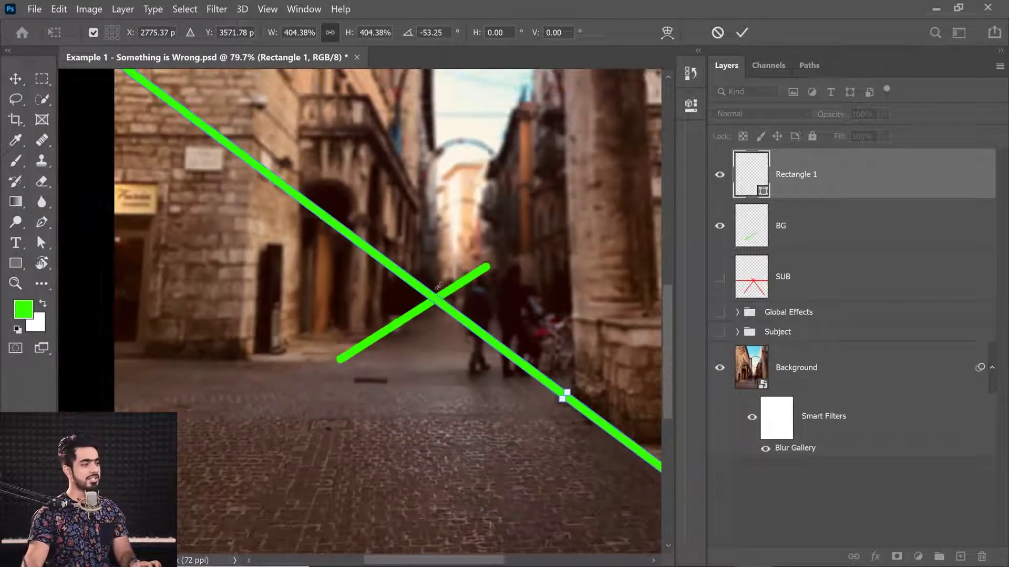
{"action": "left_click_drag", "start_coordinate": [441, 285], "coordinate": [336, 270]}
{"action": "left_click", "coordinate": [15, 159]}
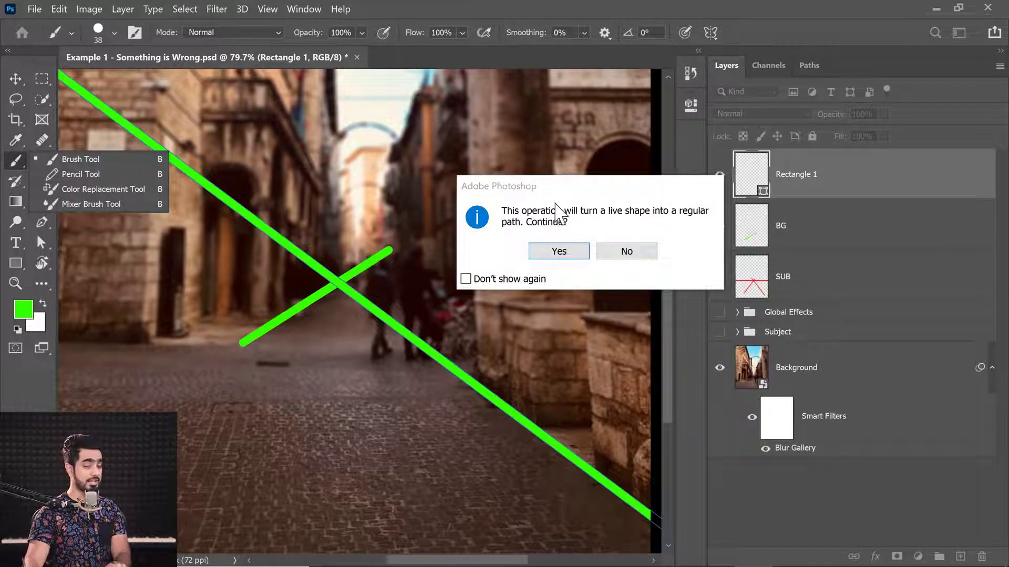
{"action": "left_click", "coordinate": [567, 254]}
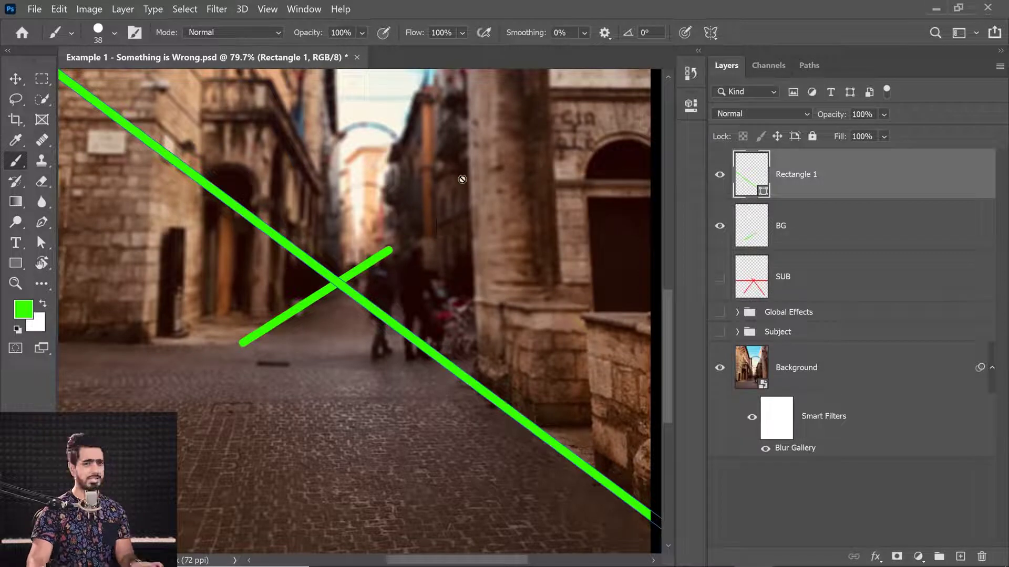
Step: Merge the two green line layers and paint a horizontal green line through the intersection
{"action": "key", "text": "v"}
{"action": "left_click", "coordinate": [835, 231], "text": "shift"}
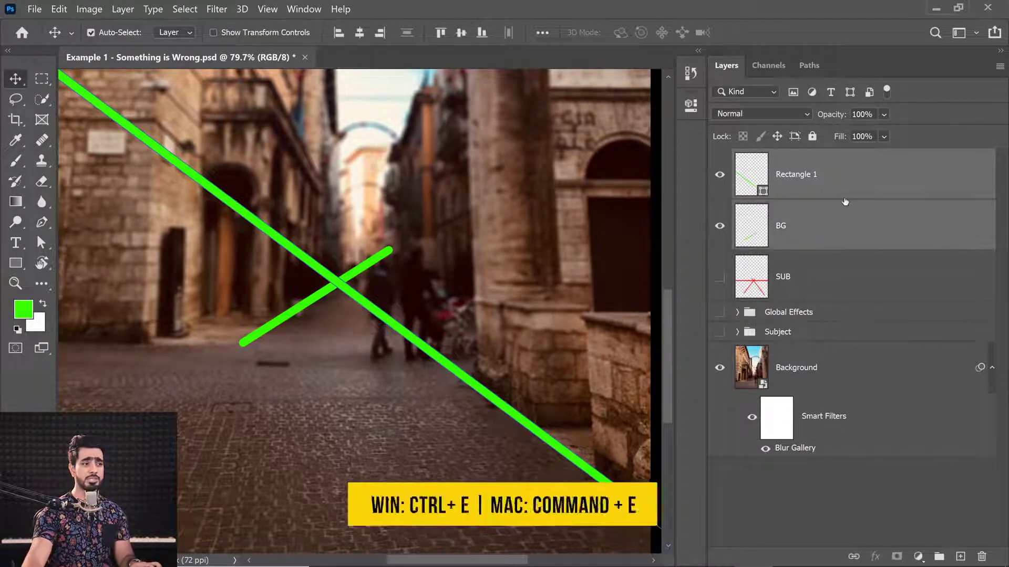
{"action": "key", "text": "ctrl+e"}
{"action": "scroll", "coordinate": [347, 251], "scroll_direction": "down", "scroll_amount": 3}
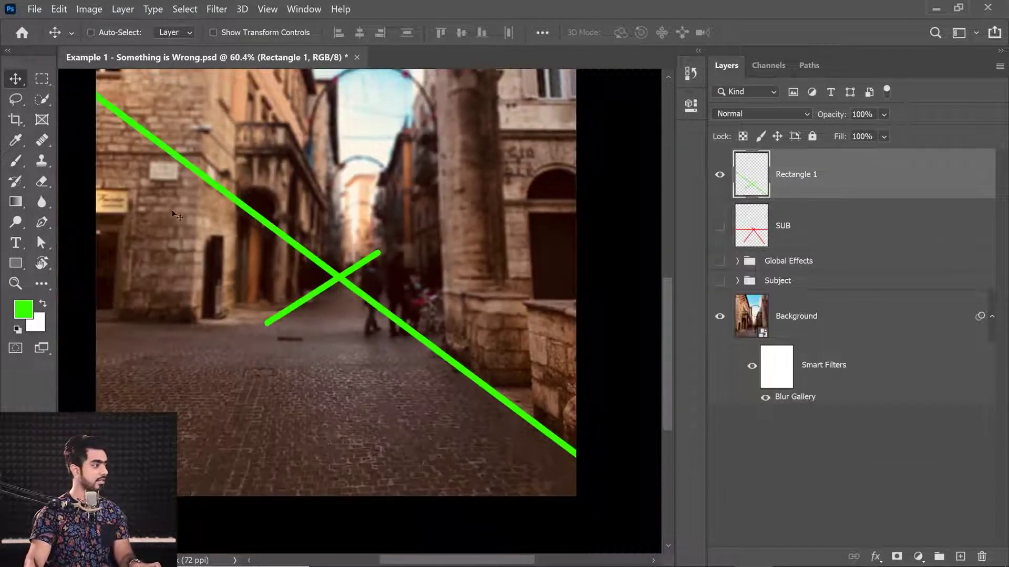
{"action": "left_click", "coordinate": [15, 160]}
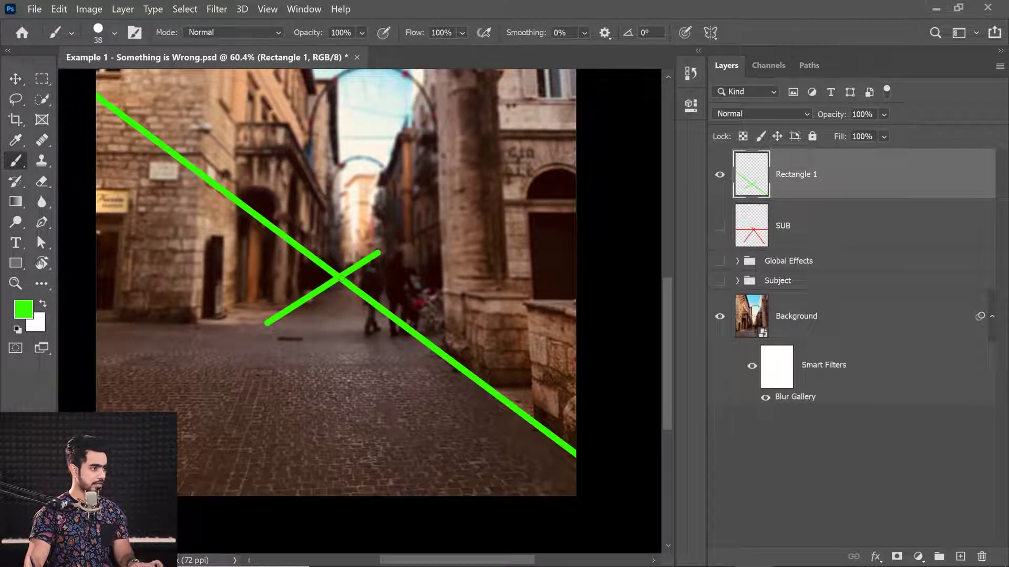
{"action": "left_click_drag", "start_coordinate": [341, 277], "coordinate": [558, 278]}
{"action": "left_click_drag", "start_coordinate": [339, 278], "coordinate": [106, 278]}
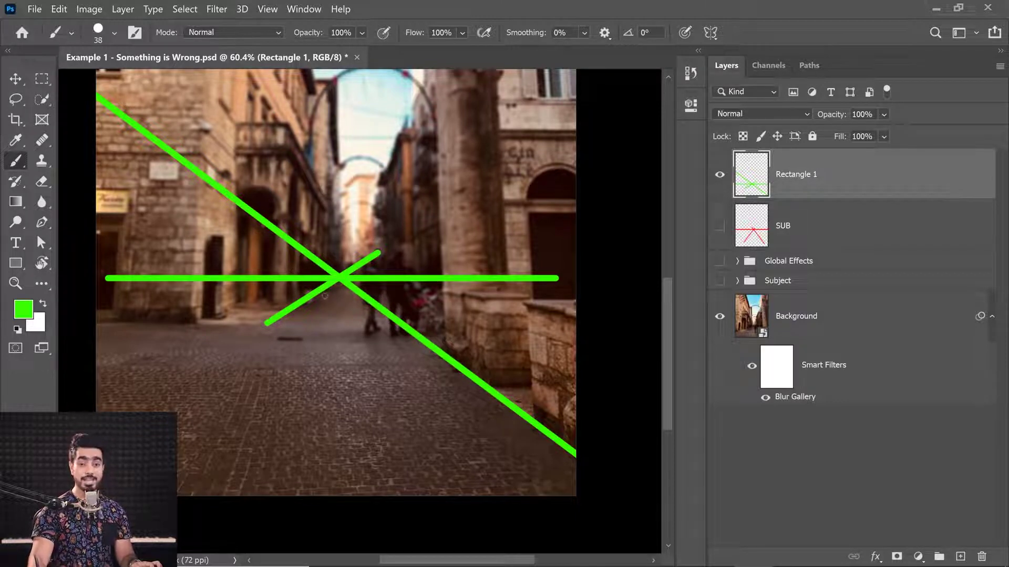
Step: Rename the merged line layer to 'BG'
{"action": "double_click", "coordinate": [793, 175]}
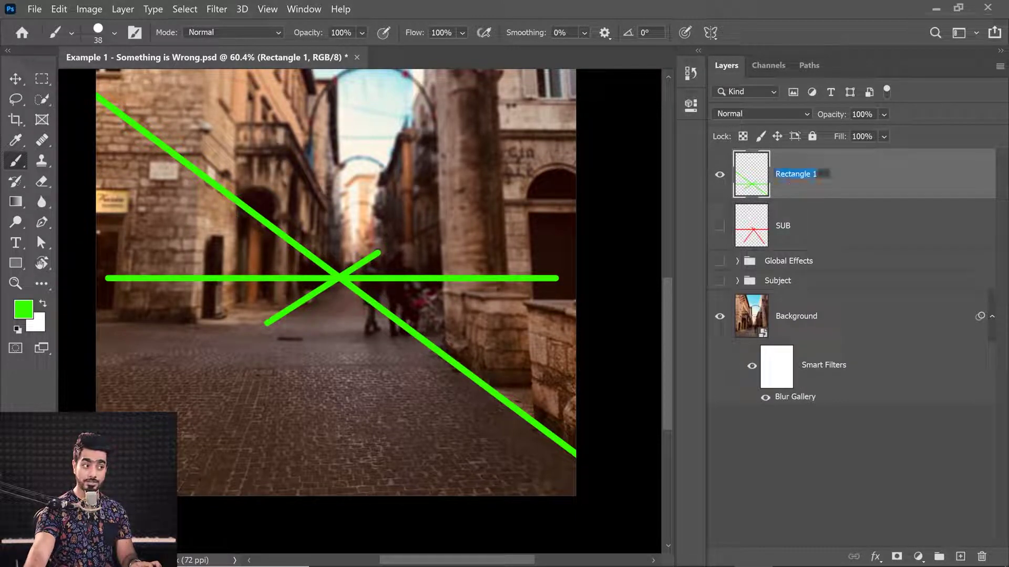
{"action": "type", "text": "BG"}
{"action": "key", "text": "Return"}
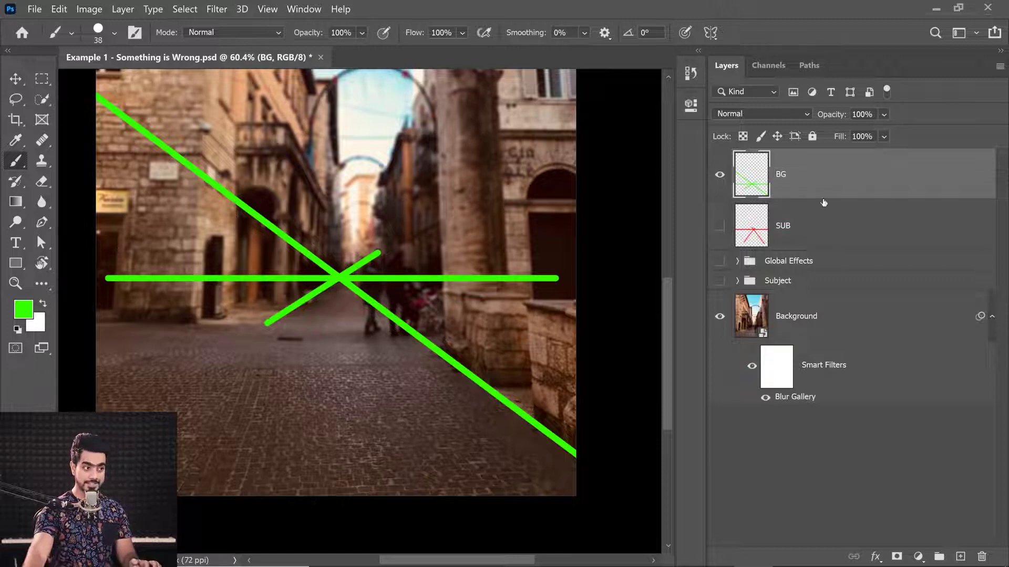
Step: Show SUB, Subject and Global Effects, then select SUB together with Subject
{"action": "left_click", "coordinate": [719, 226]}
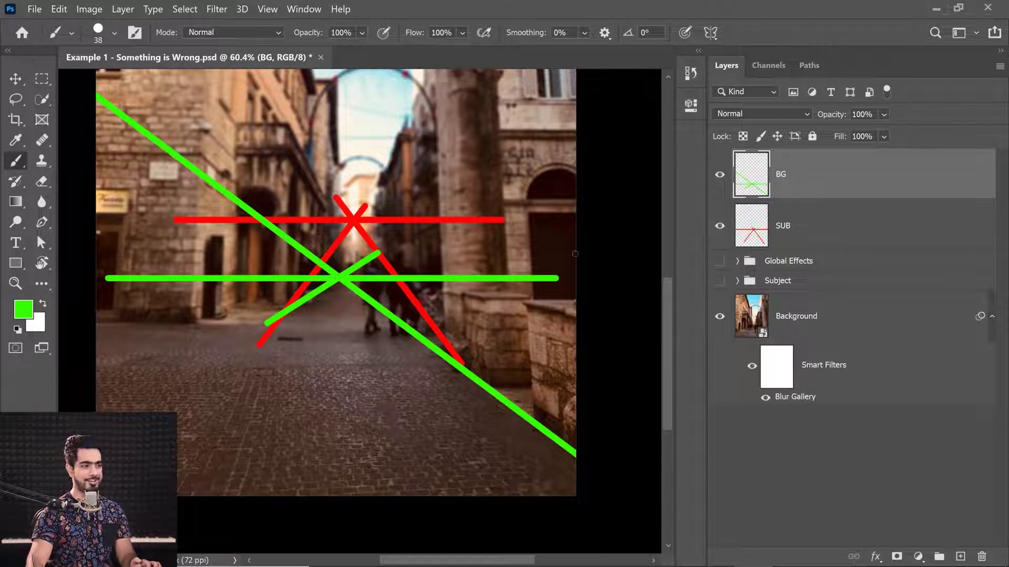
{"action": "left_click", "coordinate": [721, 282]}
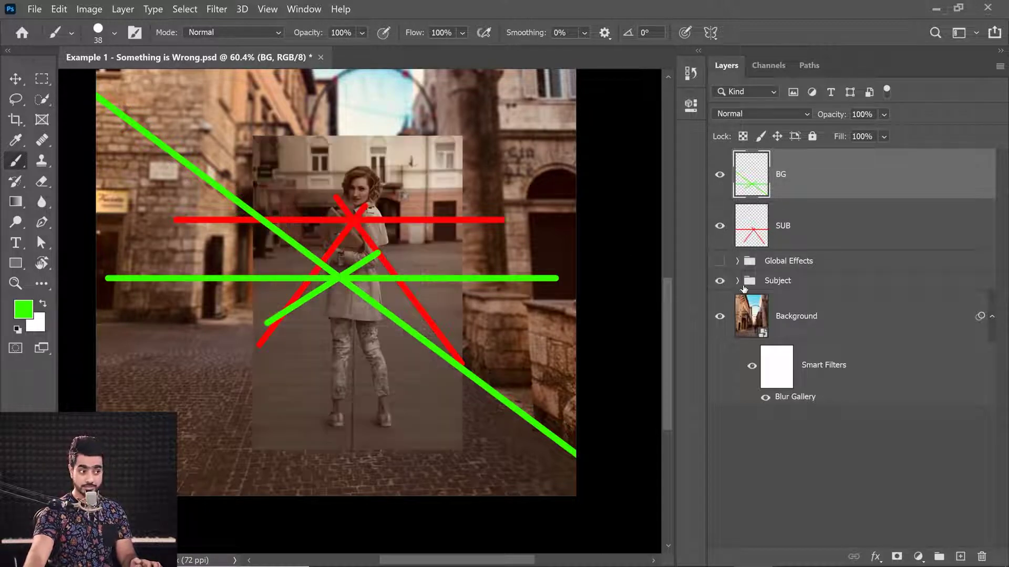
{"action": "left_click", "coordinate": [719, 262]}
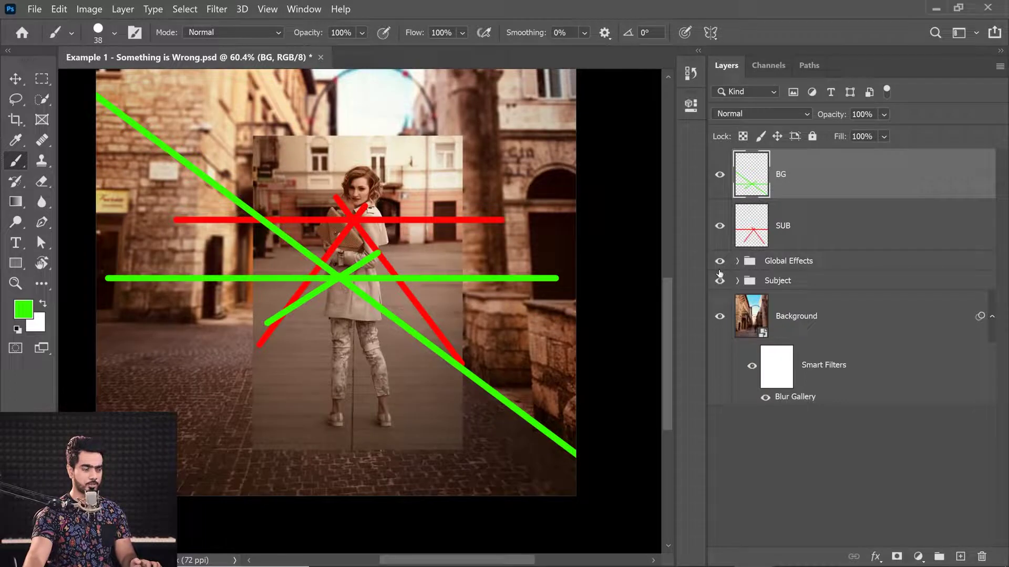
{"action": "left_click", "coordinate": [809, 237]}
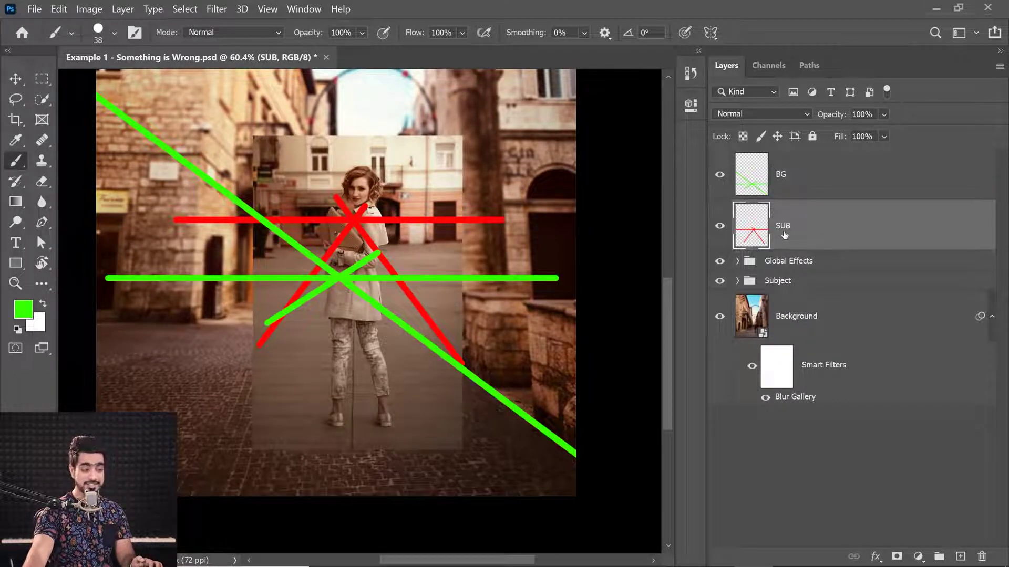
{"action": "left_click", "coordinate": [812, 287], "text": "ctrl"}
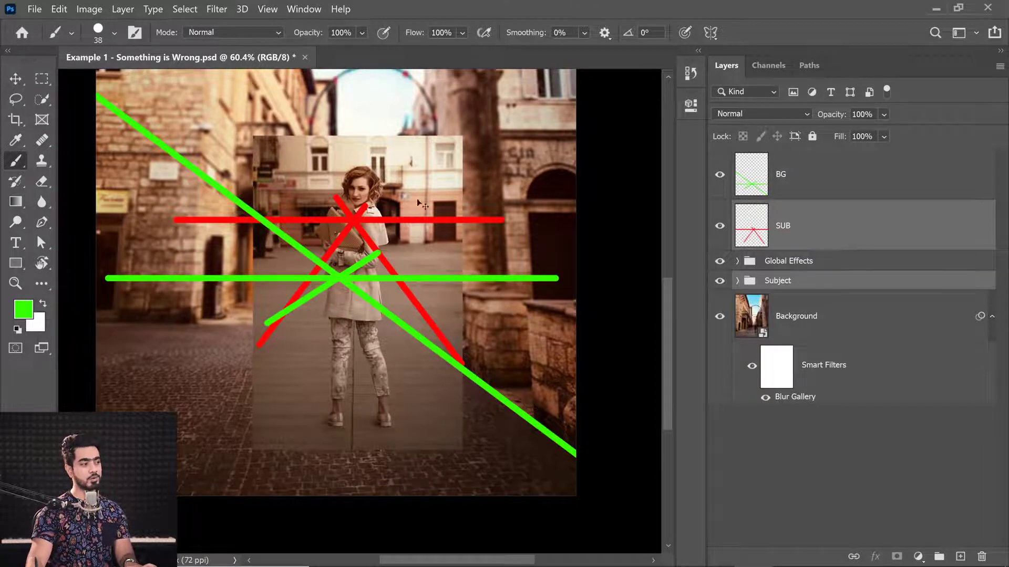
Step: Move the woman so her red guide lines meet the green intersection
{"action": "key", "text": "ctrl+t"}
{"action": "left_click_drag", "start_coordinate": [427, 192], "coordinate": [415, 257]}
{"action": "key", "text": "Return"}
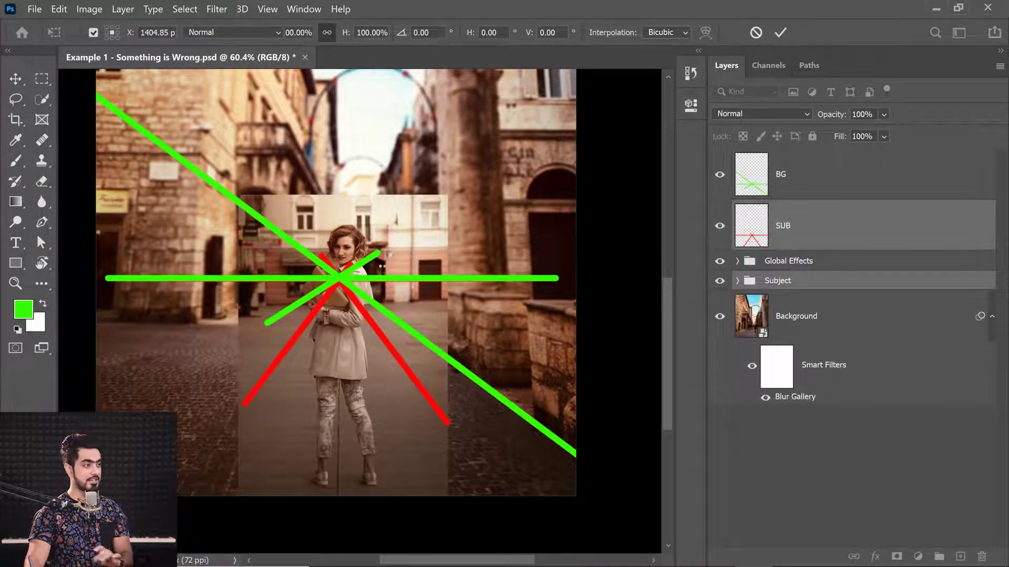
Step: Hide the BG and SUB guide line layers
{"action": "scroll", "coordinate": [435, 247], "scroll_direction": "down", "scroll_amount": 3}
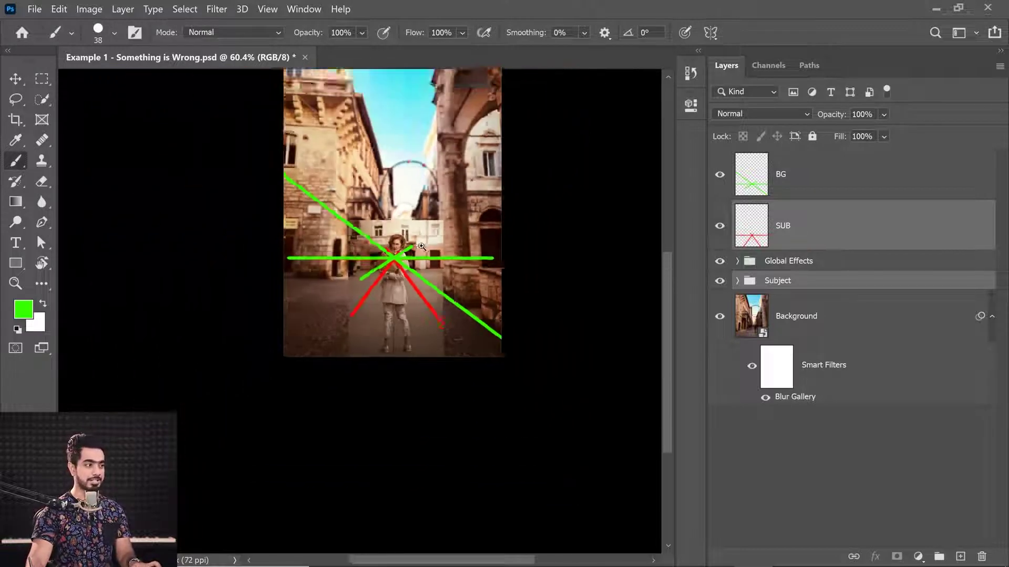
{"action": "left_click", "coordinate": [720, 176]}
{"action": "left_click", "coordinate": [721, 227]}
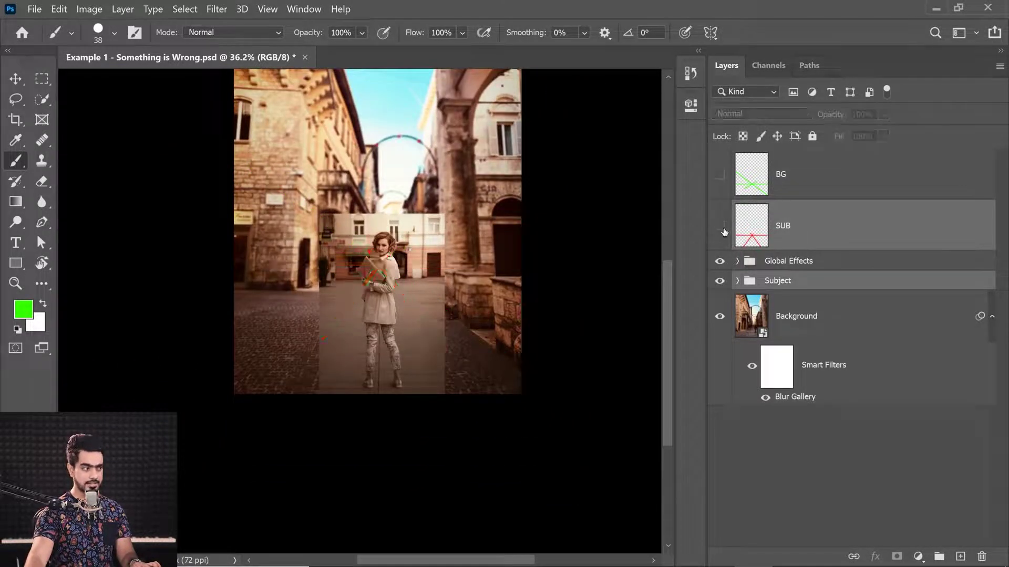
Step: Re-enable the beautiful-city layer mask inside Subject and turn off Curves 9
{"action": "left_click", "coordinate": [737, 281]}
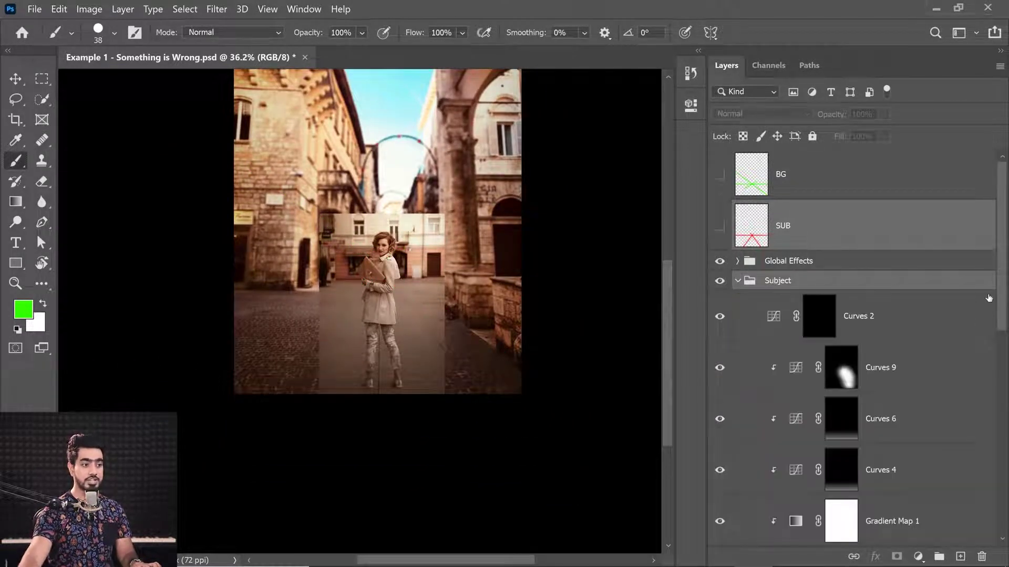
{"action": "left_click_drag", "start_coordinate": [999, 322], "coordinate": [998, 470]}
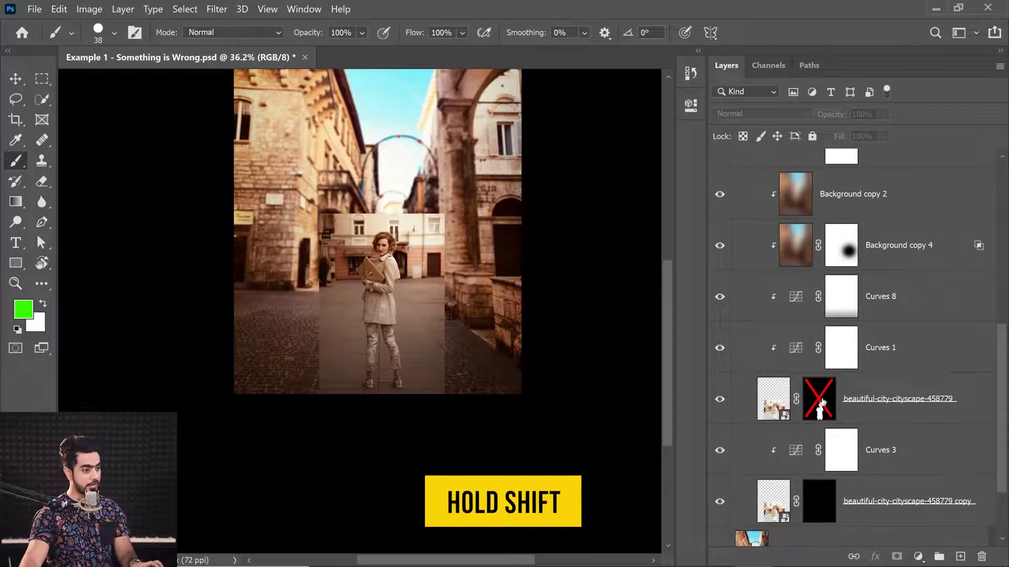
{"action": "left_click", "coordinate": [821, 404], "text": "shift"}
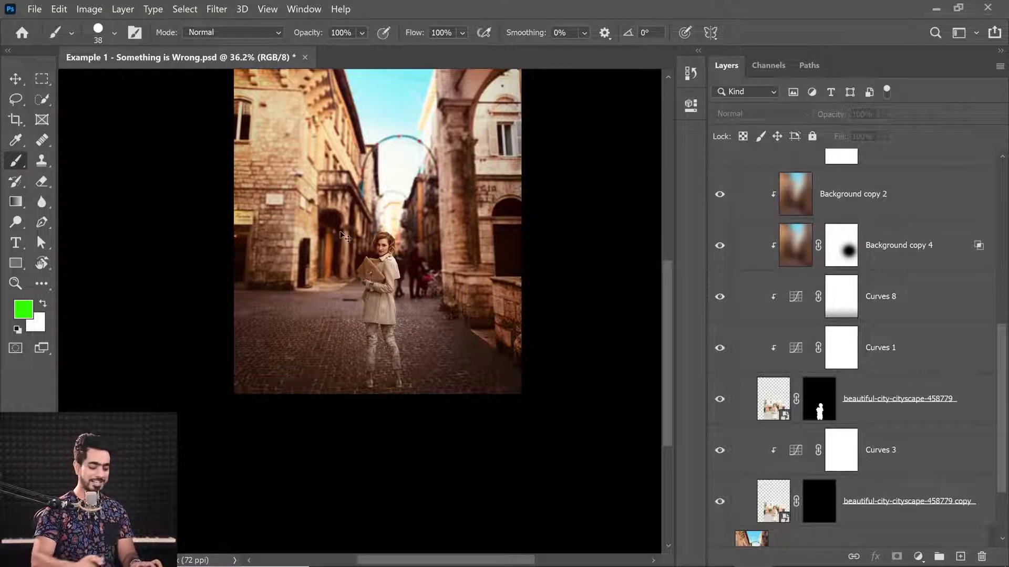
{"action": "scroll", "coordinate": [345, 236], "scroll_direction": "up", "scroll_amount": 2}
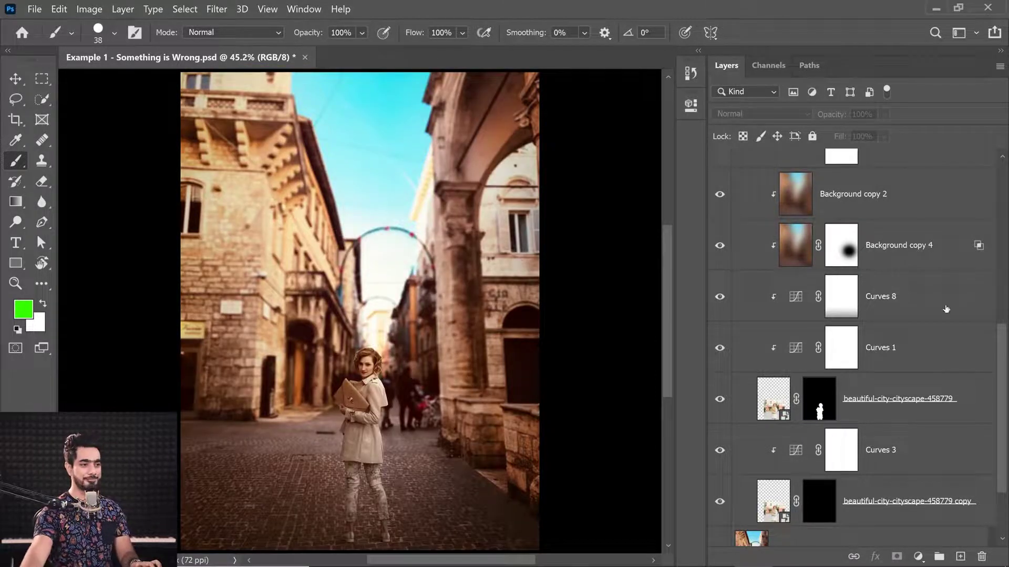
{"action": "left_click_drag", "start_coordinate": [1002, 357], "coordinate": [985, 228]}
{"action": "left_click", "coordinate": [720, 299]}
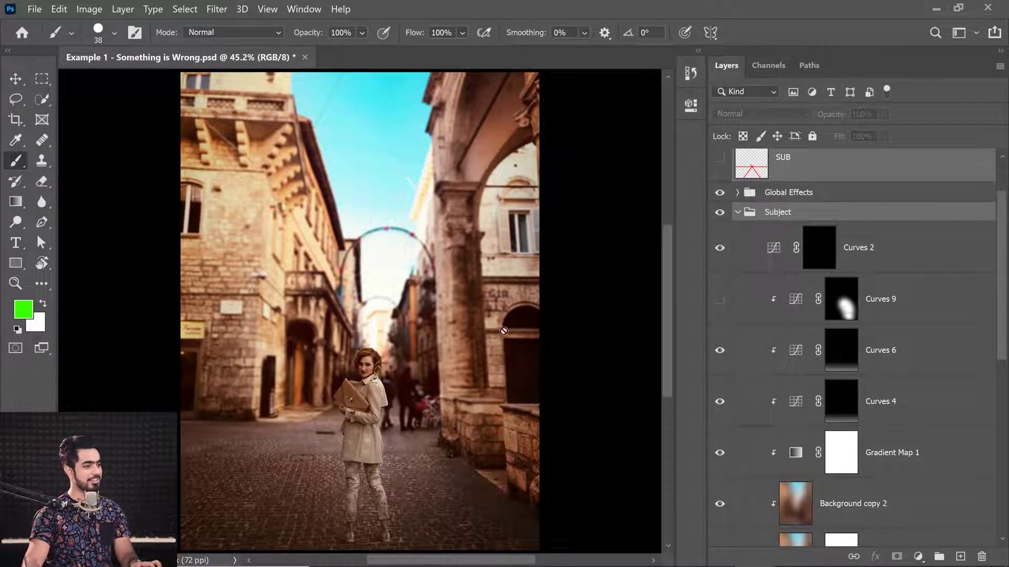
{"action": "left_click", "coordinate": [691, 74]}
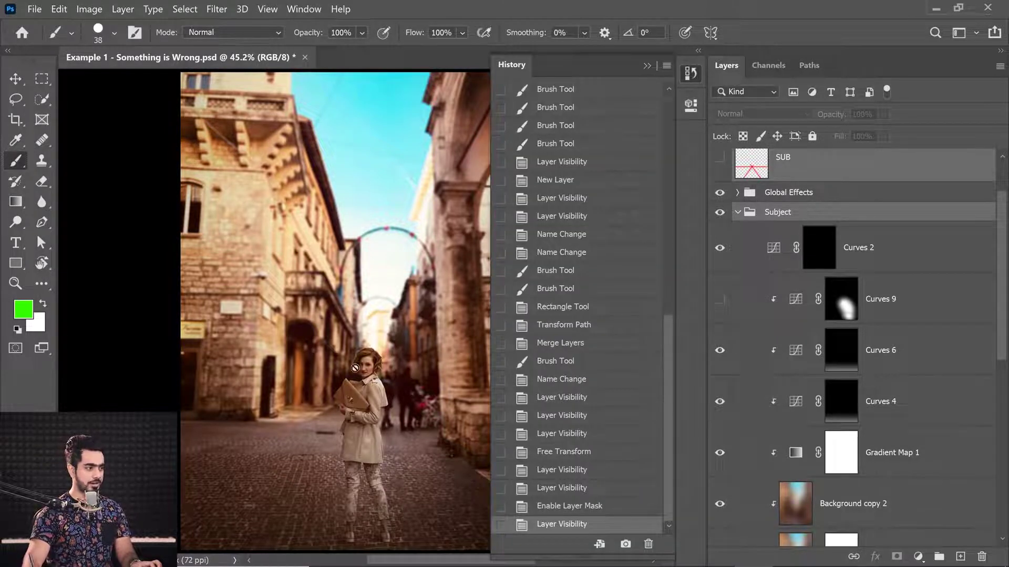
{"action": "scroll", "coordinate": [355, 369], "scroll_direction": "up", "scroll_amount": 8}
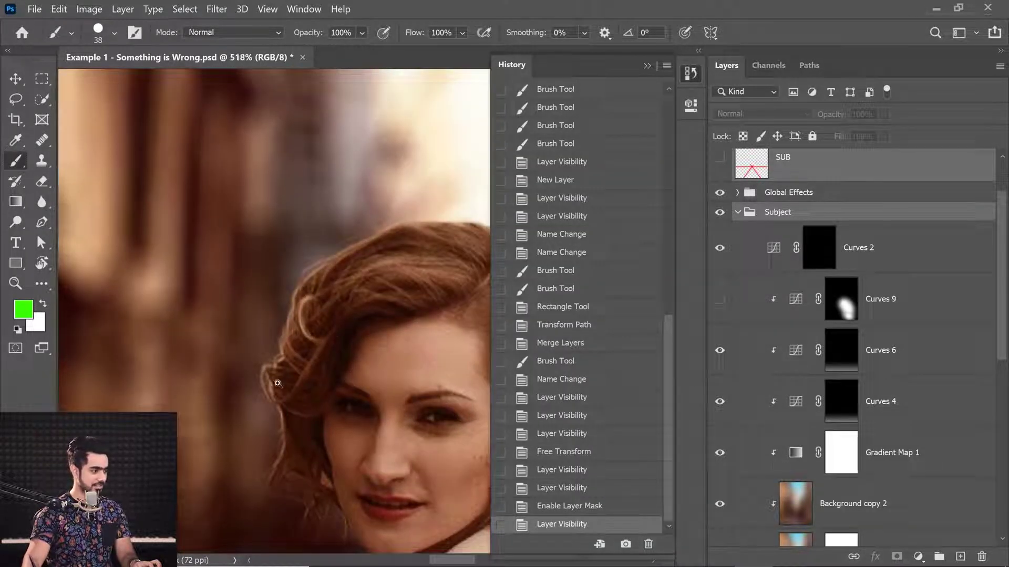
{"action": "scroll", "coordinate": [326, 345], "scroll_direction": "down", "scroll_amount": 8}
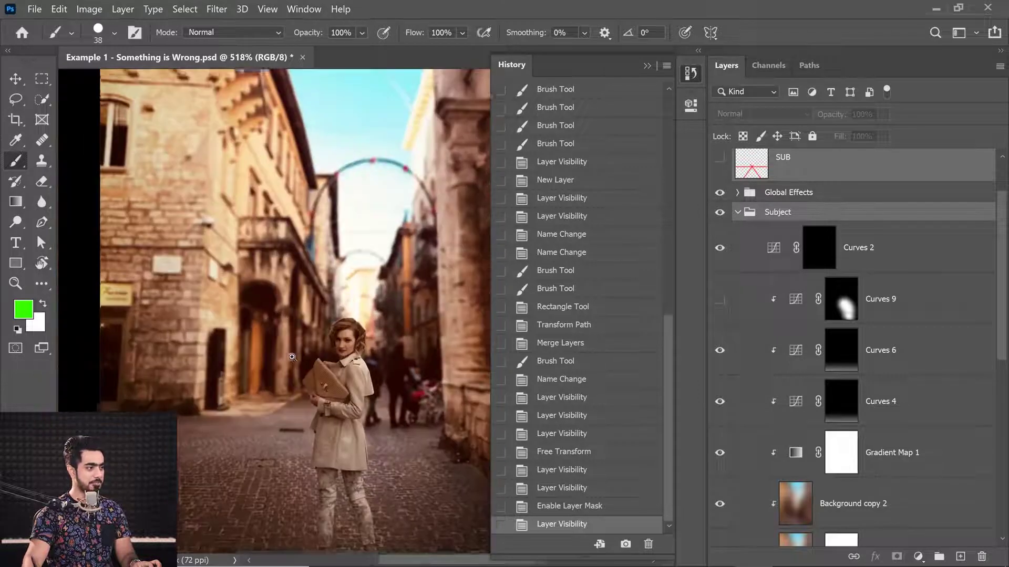
{"action": "scroll", "coordinate": [660, 252], "scroll_direction": "up", "scroll_amount": 10}
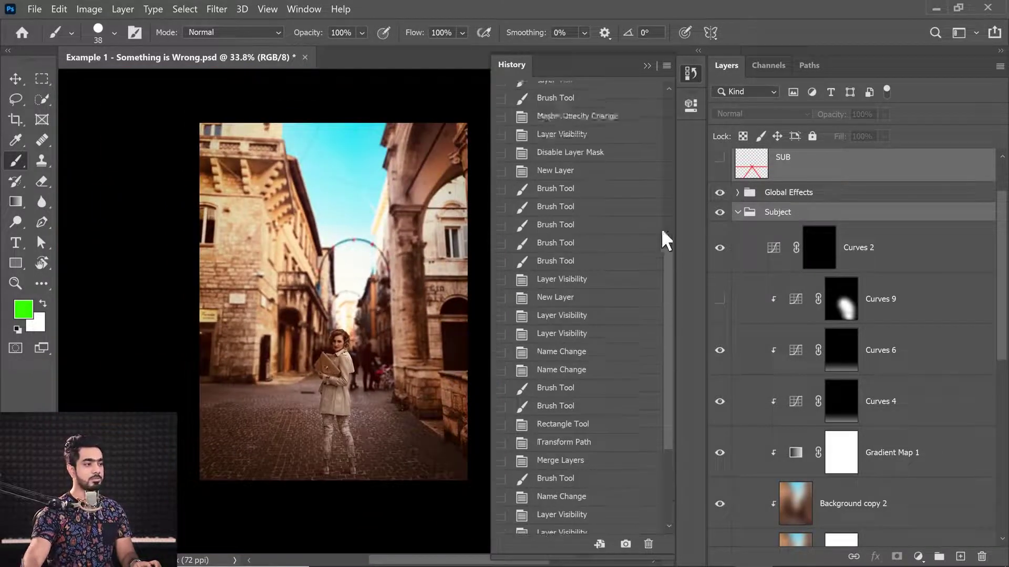
{"action": "left_click", "coordinate": [594, 94]}
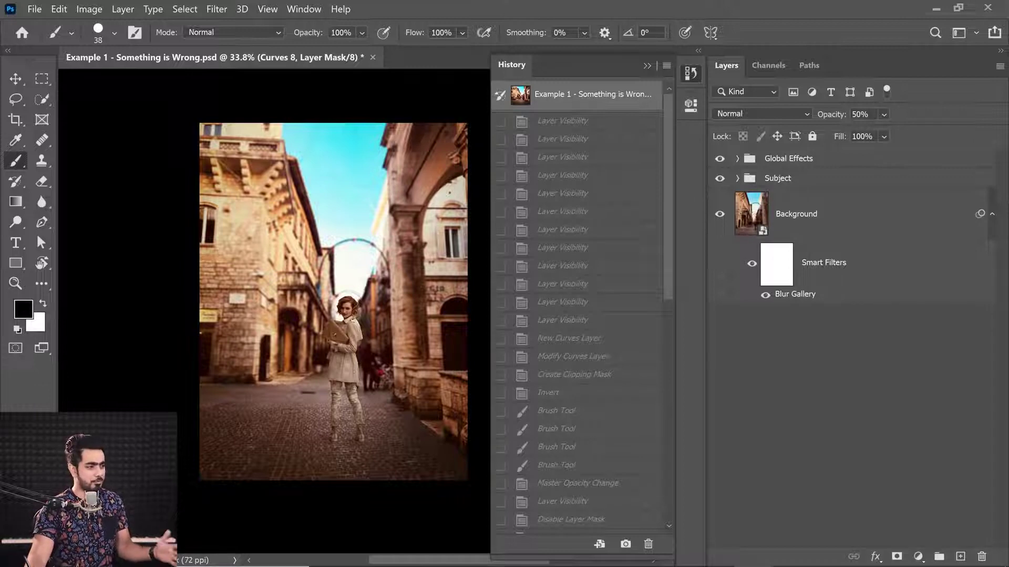
{"action": "left_click_drag", "start_coordinate": [665, 253], "coordinate": [650, 530]}
{"action": "left_click", "coordinate": [589, 526]}
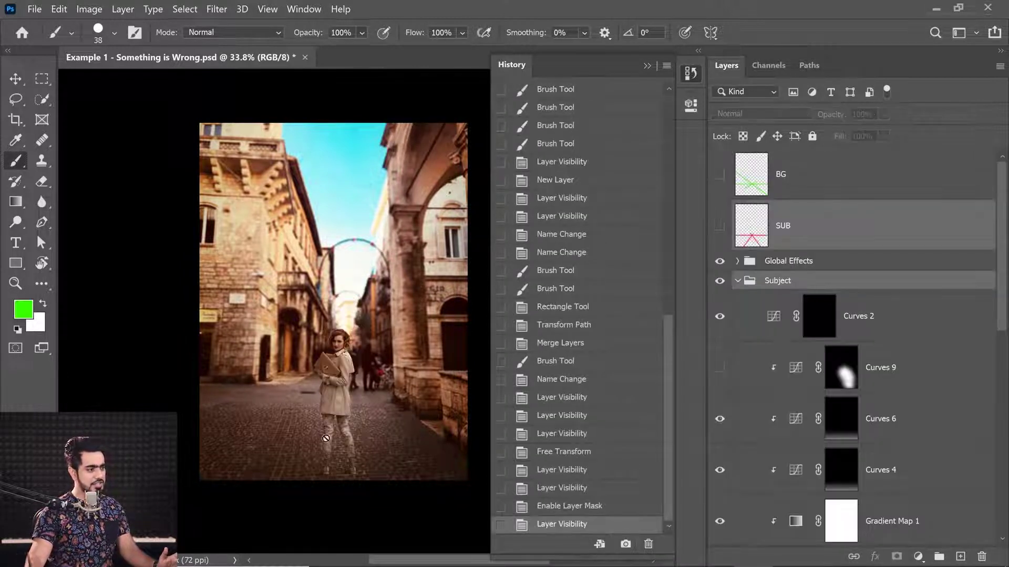
{"action": "scroll", "coordinate": [334, 384], "scroll_direction": "up", "scroll_amount": 3}
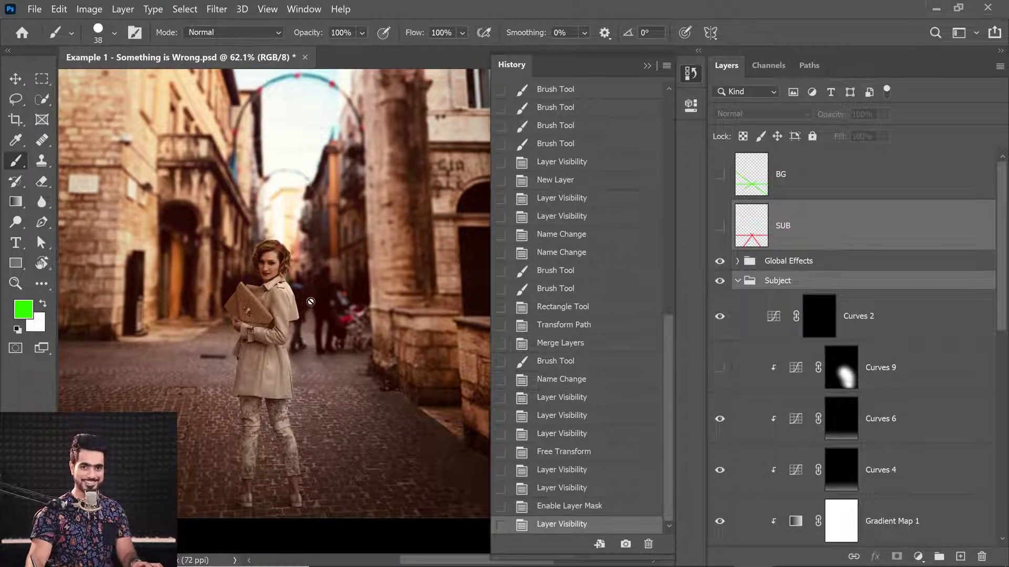
Step: Add a new empty Layer 1 above the beautiful-city-cityscape-458779 layer
{"action": "left_click", "coordinate": [646, 65]}
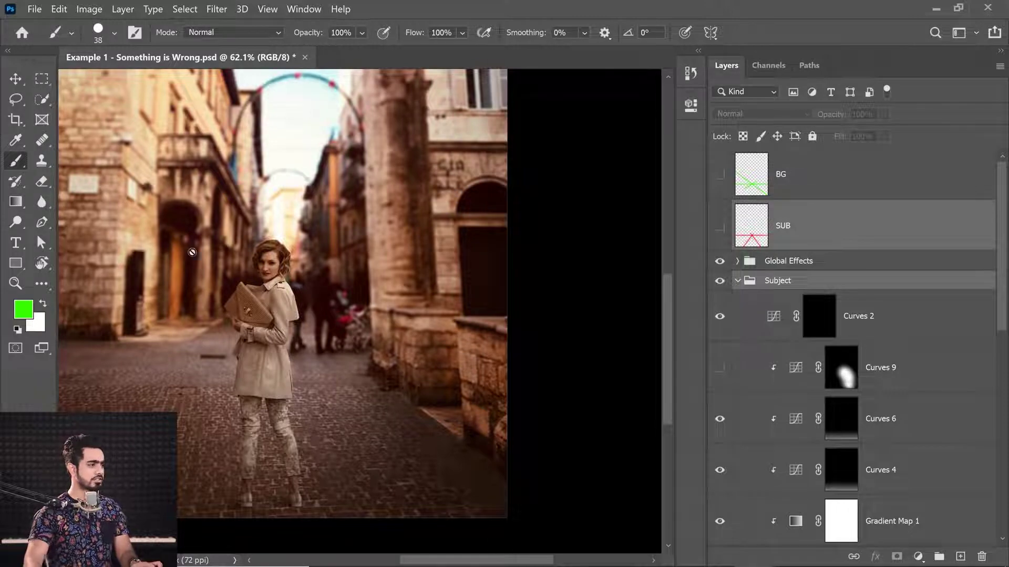
{"action": "scroll", "coordinate": [254, 253], "scroll_direction": "up", "scroll_amount": 5}
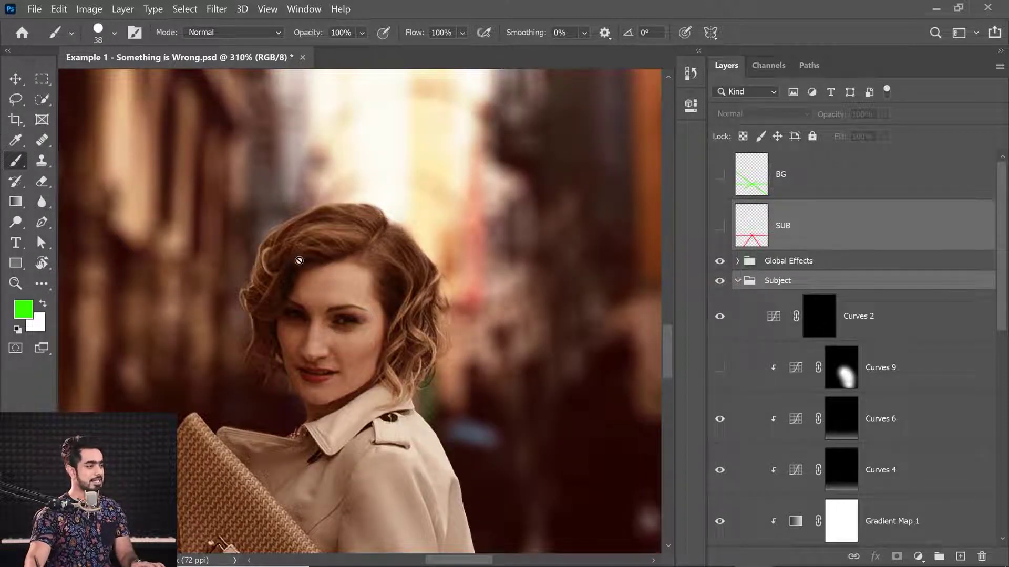
{"action": "scroll", "coordinate": [299, 260], "scroll_direction": "up", "scroll_amount": 4}
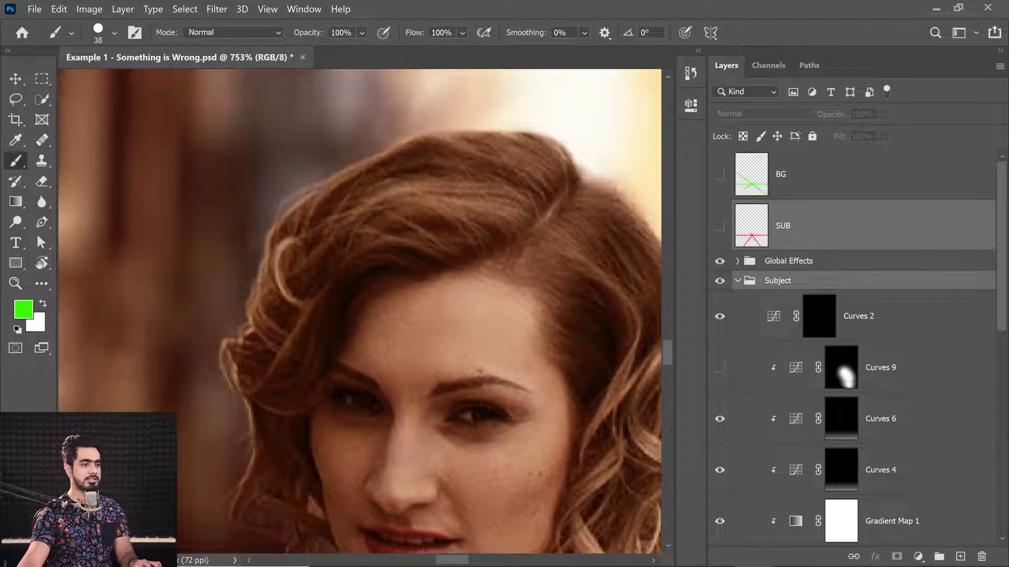
{"action": "left_click_drag", "start_coordinate": [1004, 325], "coordinate": [962, 471]}
{"action": "scroll", "coordinate": [957, 436], "scroll_direction": "up", "scroll_amount": 6}
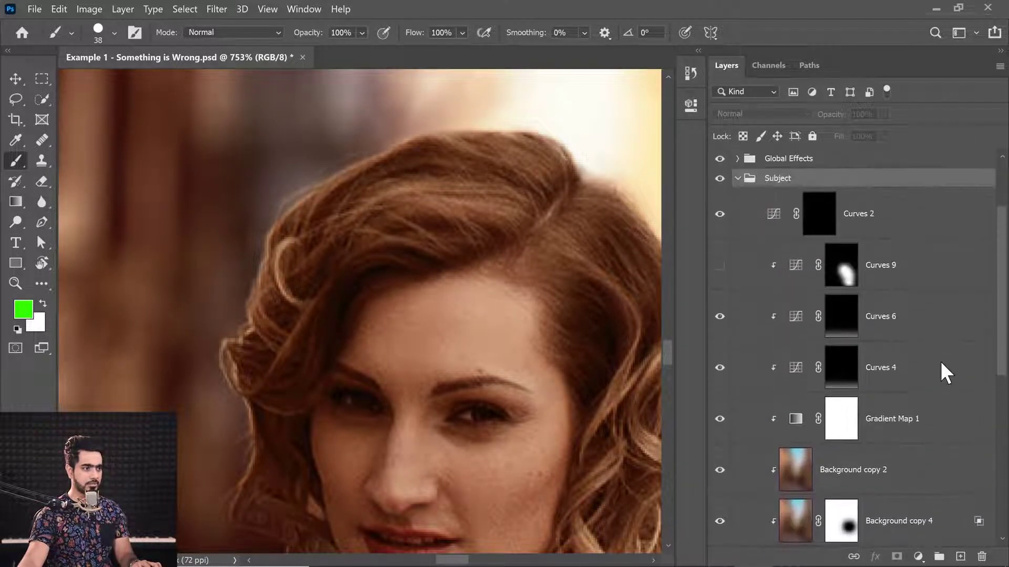
{"action": "scroll", "coordinate": [940, 368], "scroll_direction": "down", "scroll_amount": 5}
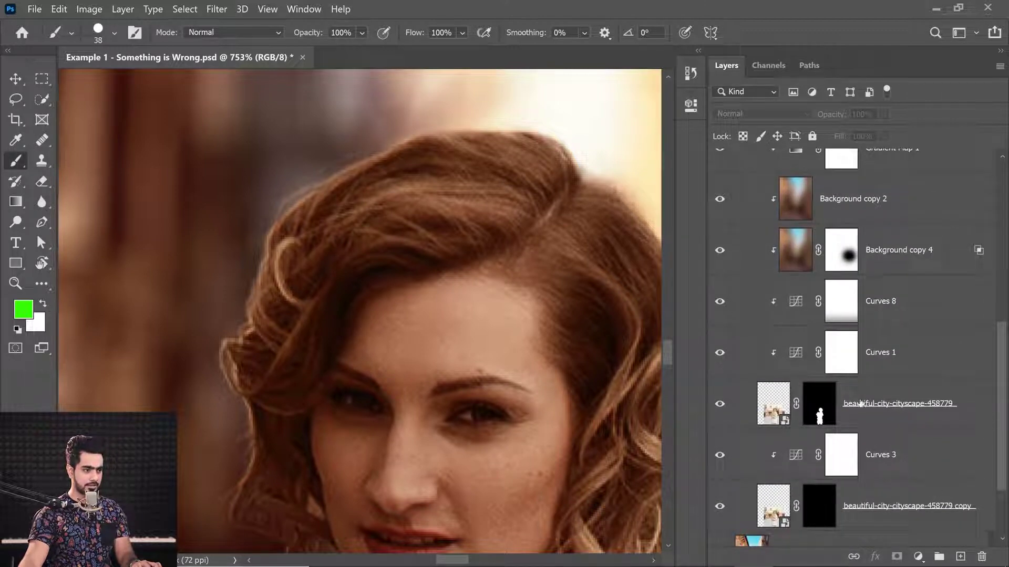
{"action": "left_click", "coordinate": [915, 392]}
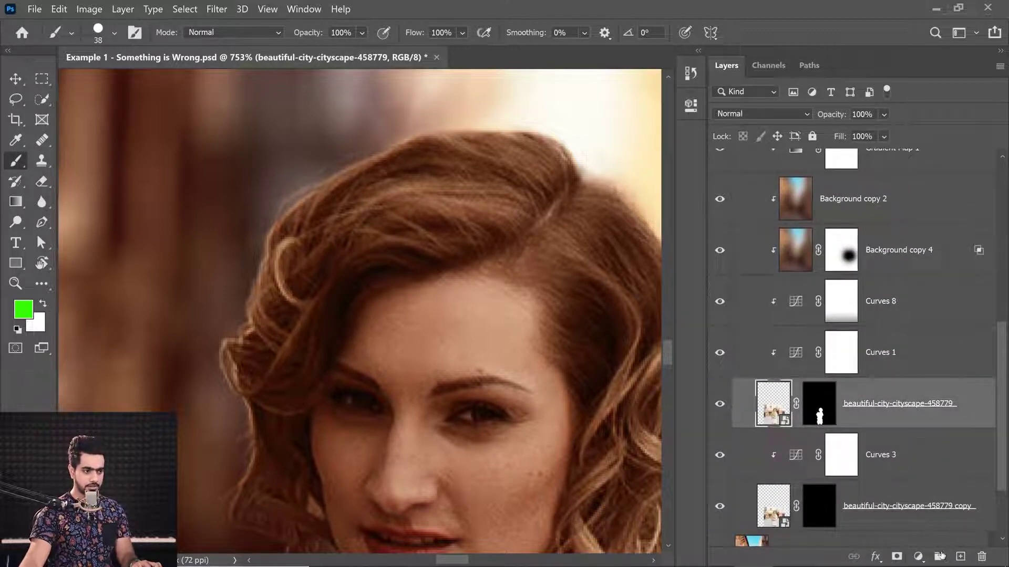
{"action": "left_click", "coordinate": [960, 557]}
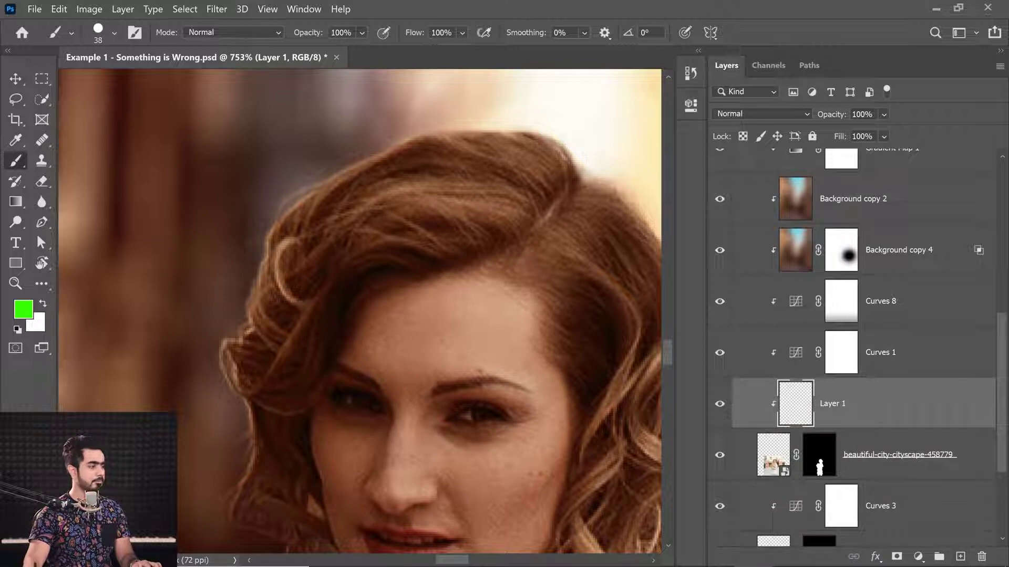
Step: Sample the brown hair colour and pick a Soft Round brush
{"action": "left_click", "coordinate": [319, 213], "text": "alt"}
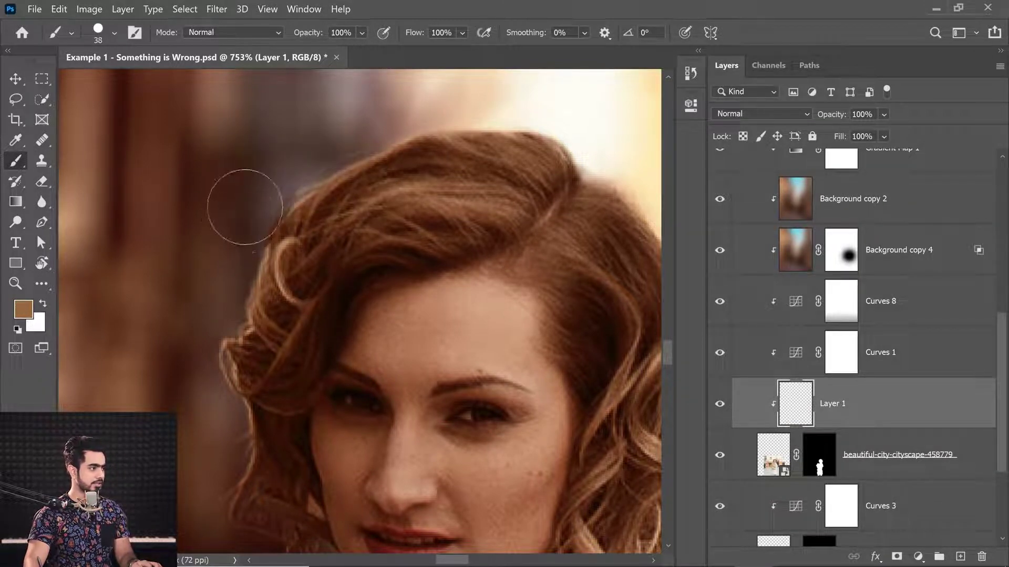
{"action": "right_click", "coordinate": [94, 55]}
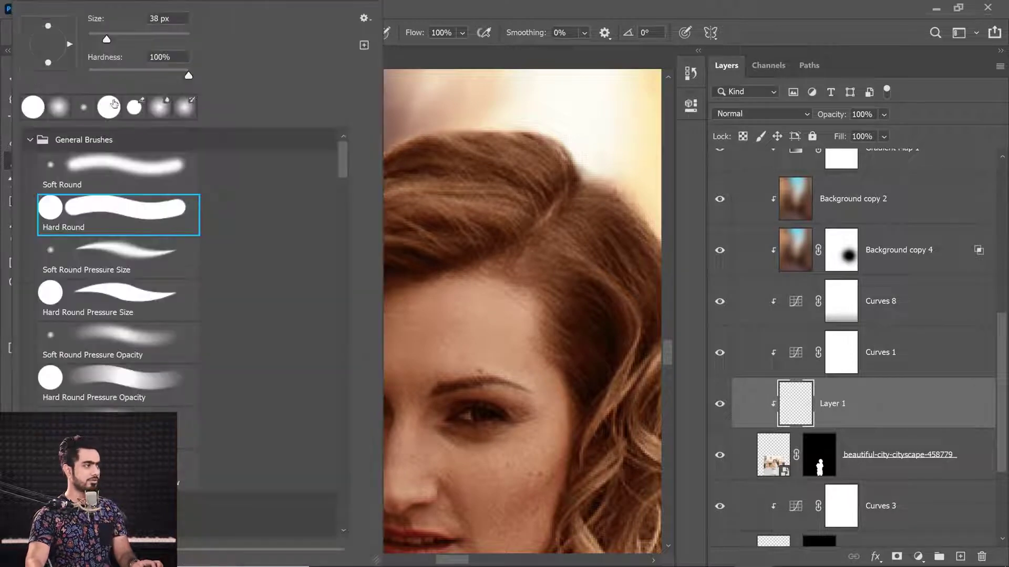
{"action": "left_click", "coordinate": [135, 164]}
{"action": "key", "text": "Return"}
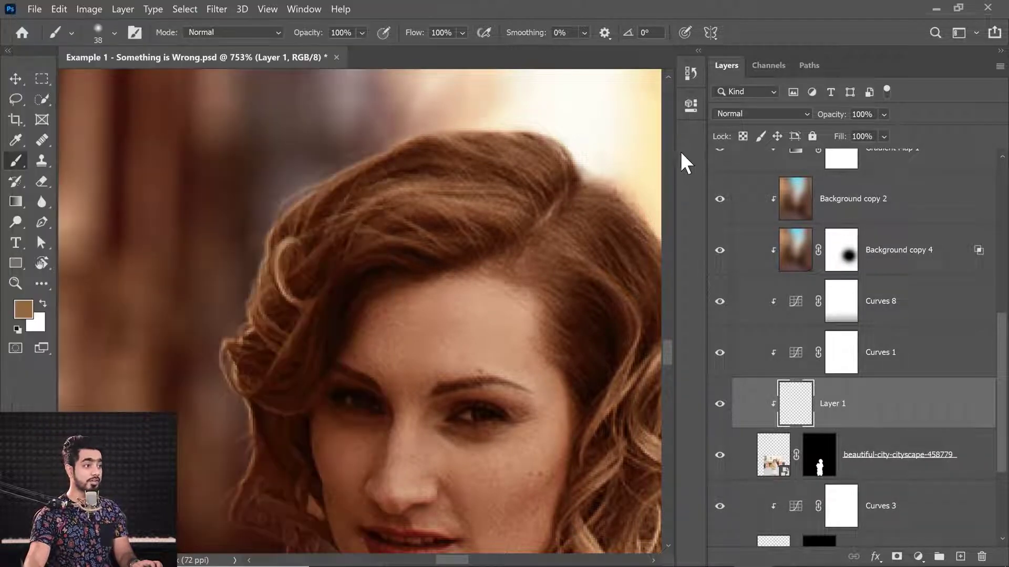
{"action": "left_click_drag", "start_coordinate": [41, 160], "coordinate": [97, 161]}
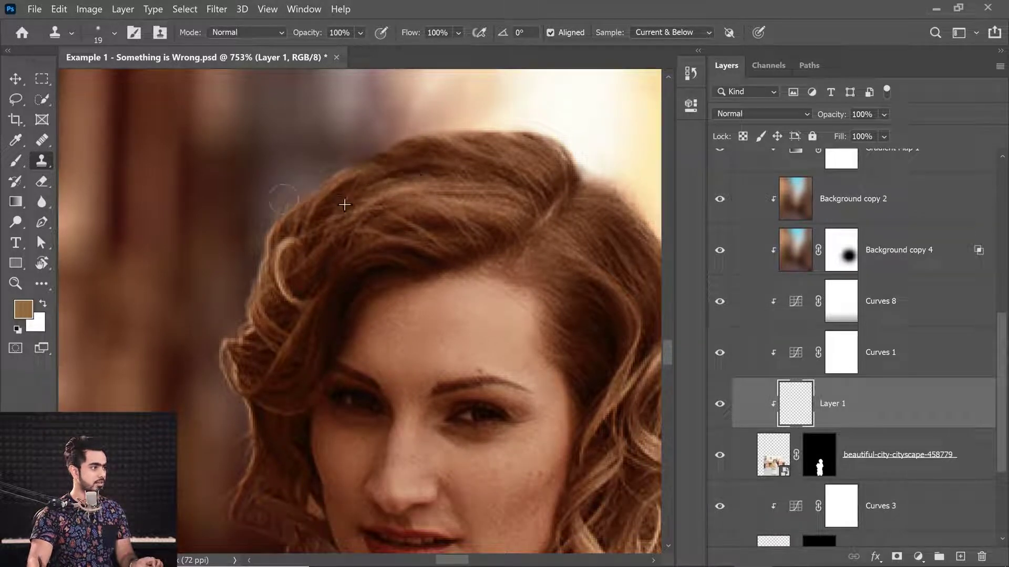
{"action": "left_click_drag", "start_coordinate": [293, 245], "coordinate": [332, 190]}
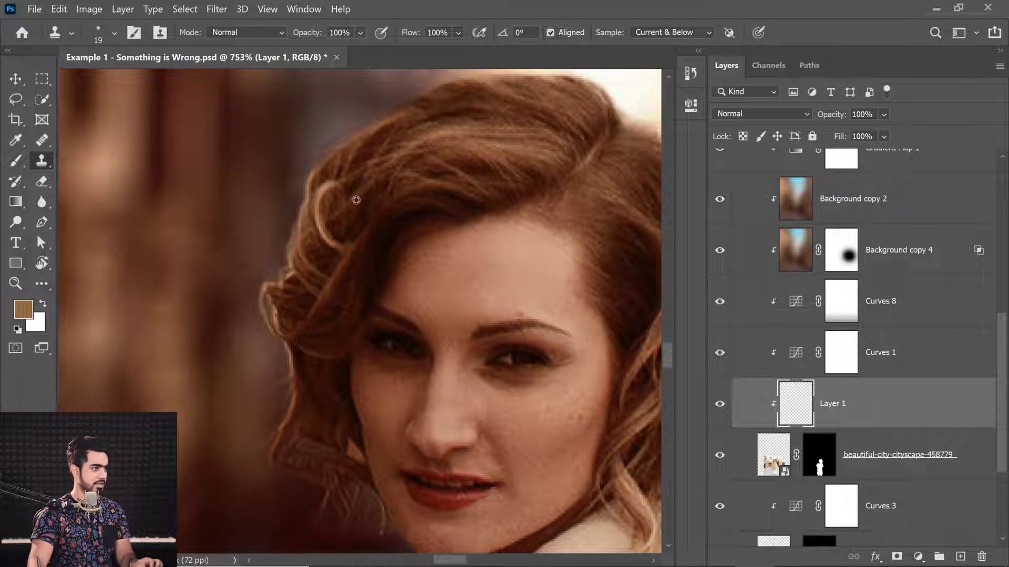
{"action": "left_click", "coordinate": [16, 161]}
{"action": "left_click", "coordinate": [336, 203], "text": "alt"}
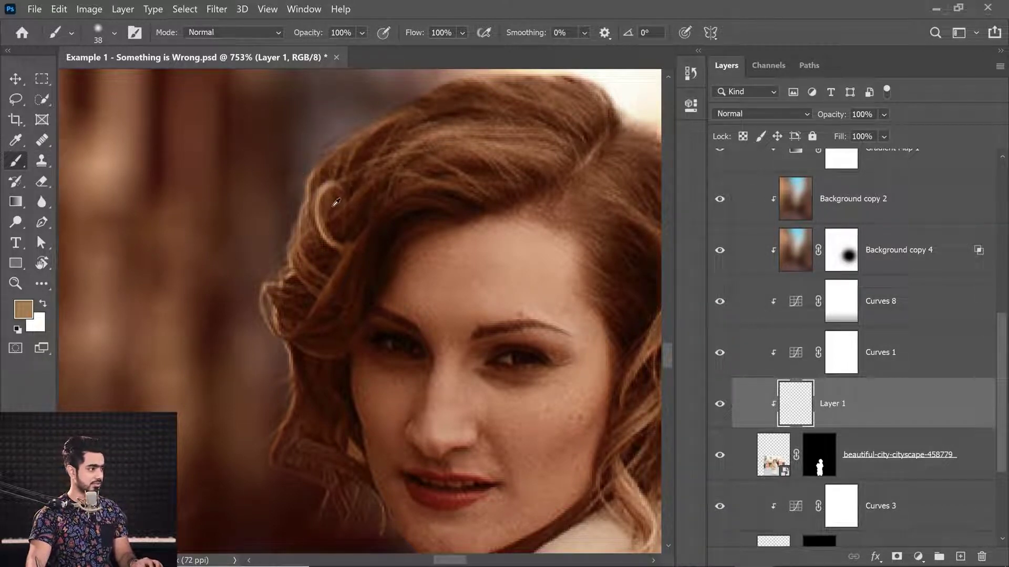
{"action": "mouse_move", "coordinate": [286, 152]}
{"action": "left_mouse_down"}
{"action": "mouse_move", "coordinate": [270, 191]}
{"action": "mouse_move", "coordinate": [278, 247]}
{"action": "left_mouse_up"}
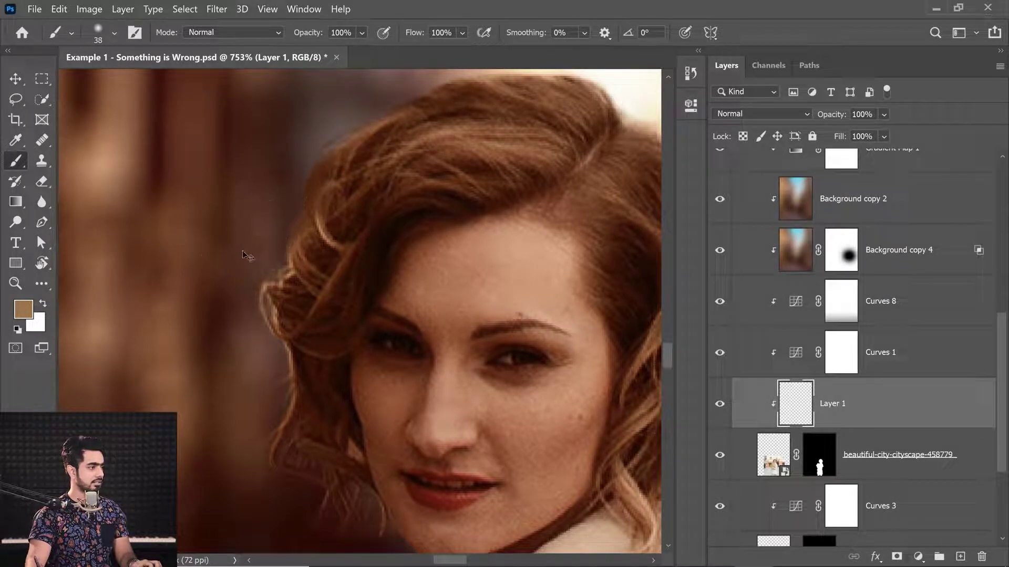
{"action": "key", "text": "ctrl+z"}
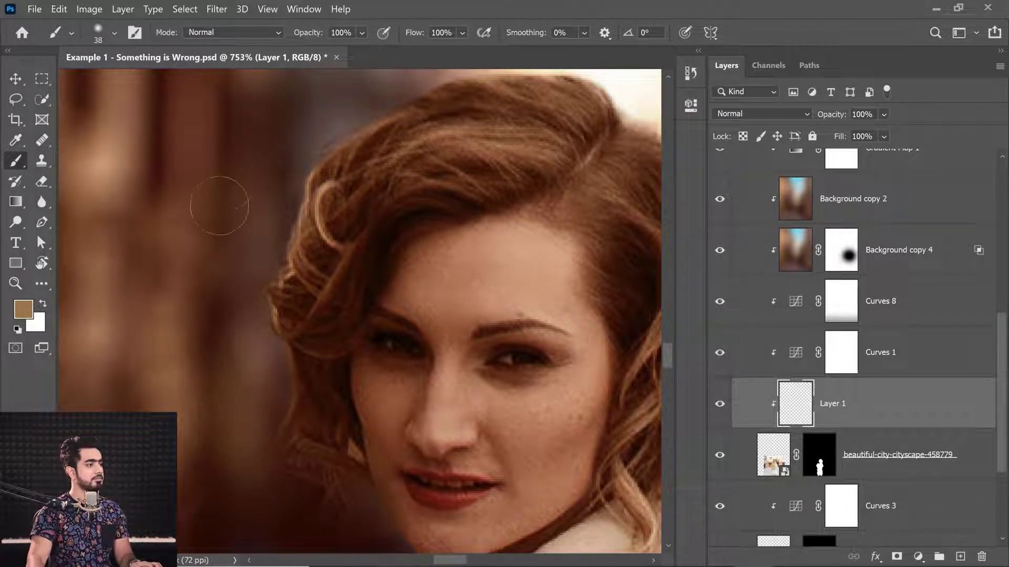
Step: Paint extra hair strands on Layer 1 along the hair's right edge with a larger brush
{"action": "scroll", "coordinate": [297, 239], "scroll_direction": "down", "scroll_amount": 5}
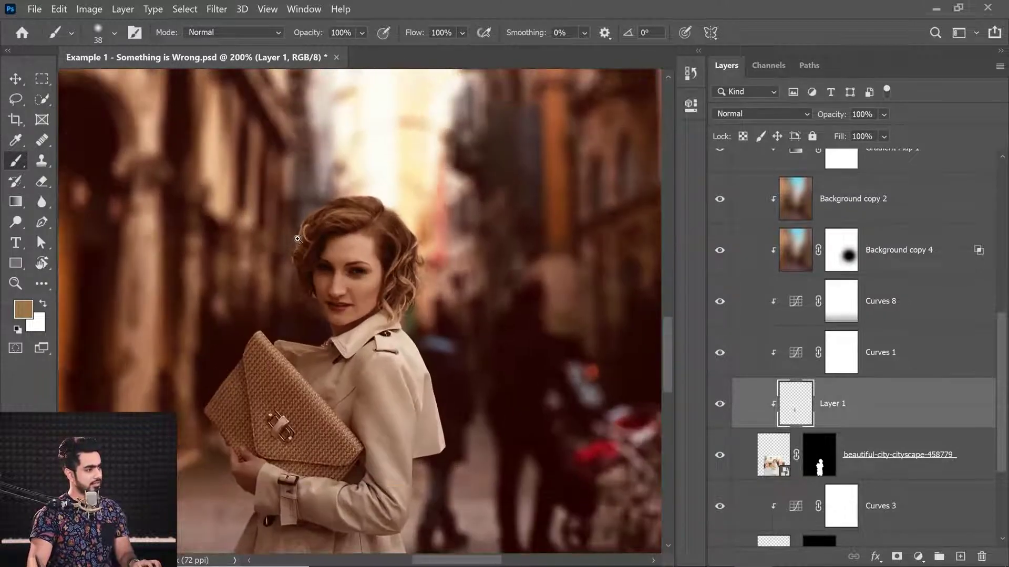
{"action": "scroll", "coordinate": [298, 239], "scroll_direction": "up", "scroll_amount": 5}
{"action": "scroll", "coordinate": [260, 283], "scroll_direction": "down", "scroll_amount": 2}
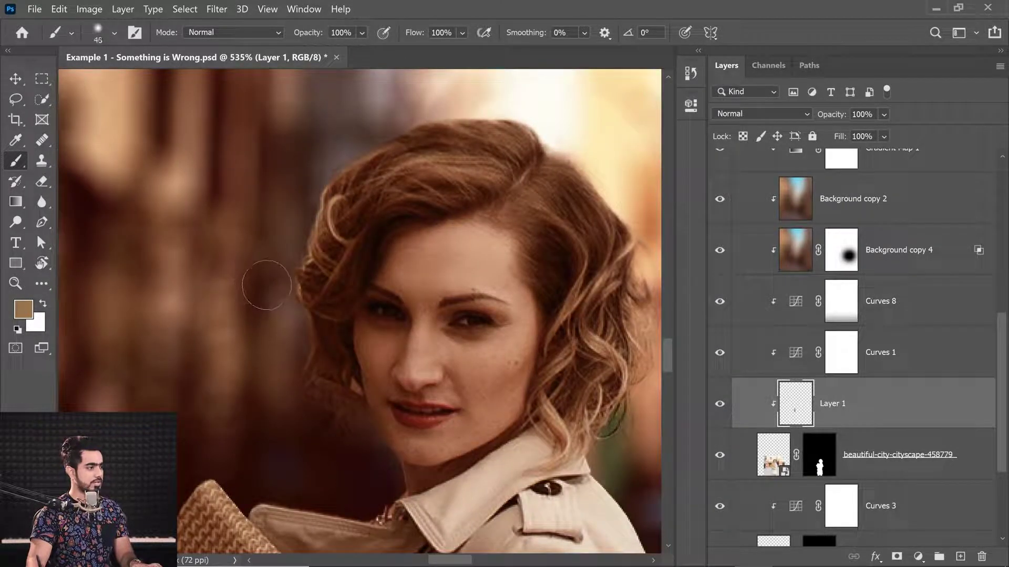
{"action": "key", "text": "bracketright"}
{"action": "key", "text": "bracketright"}
{"action": "key", "text": "bracketright"}
{"action": "key", "text": "bracketright"}
{"action": "key", "text": "bracketright"}
{"action": "key", "text": "bracketright"}
{"action": "key", "text": "bracketright"}
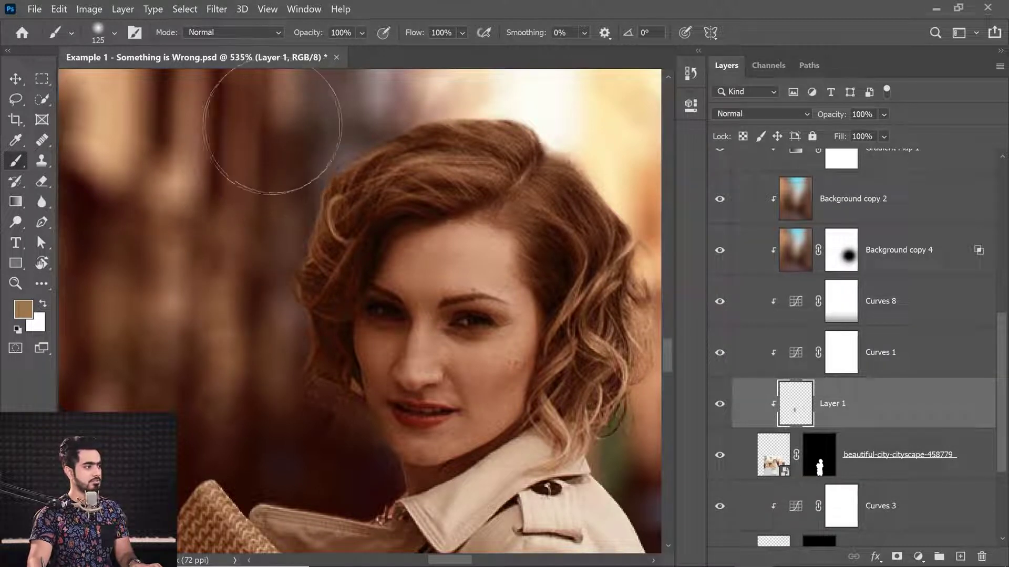
{"action": "left_click_drag", "start_coordinate": [367, 283], "coordinate": [279, 181]}
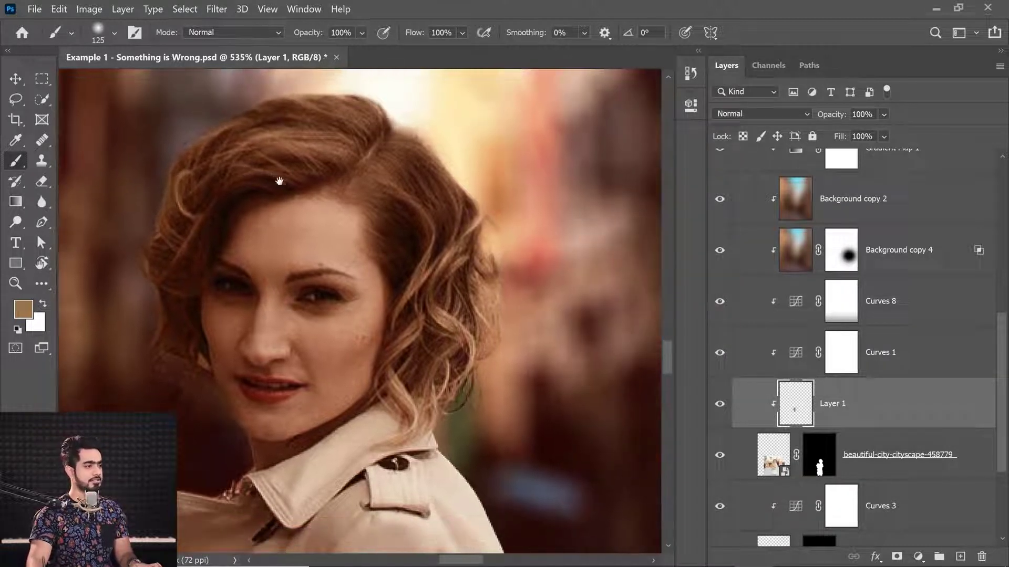
{"action": "mouse_move", "coordinate": [486, 208]}
{"action": "left_mouse_down"}
{"action": "mouse_move", "coordinate": [496, 317]}
{"action": "mouse_move", "coordinate": [471, 375]}
{"action": "left_mouse_up"}
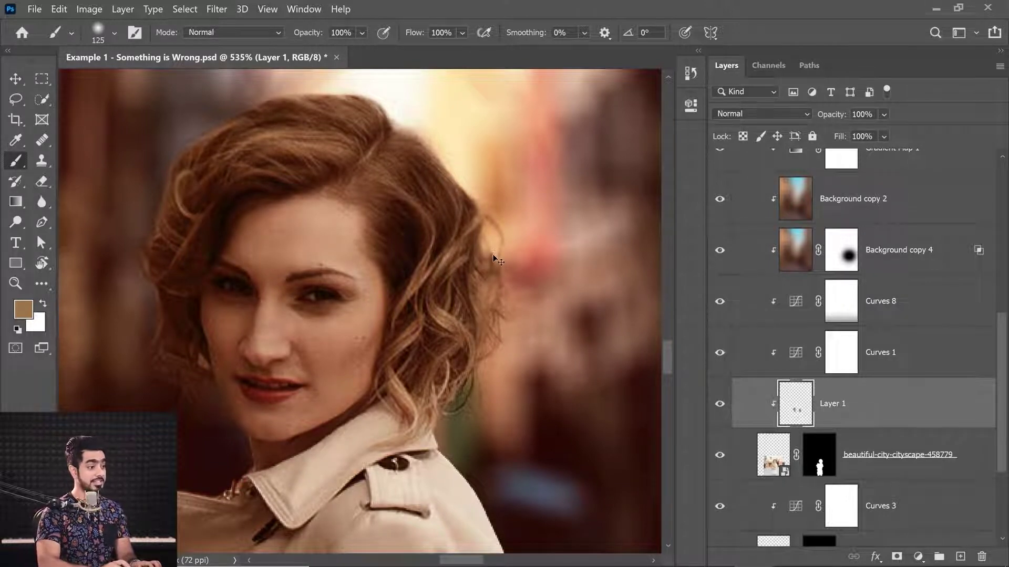
{"action": "key", "text": "ctrl+0"}
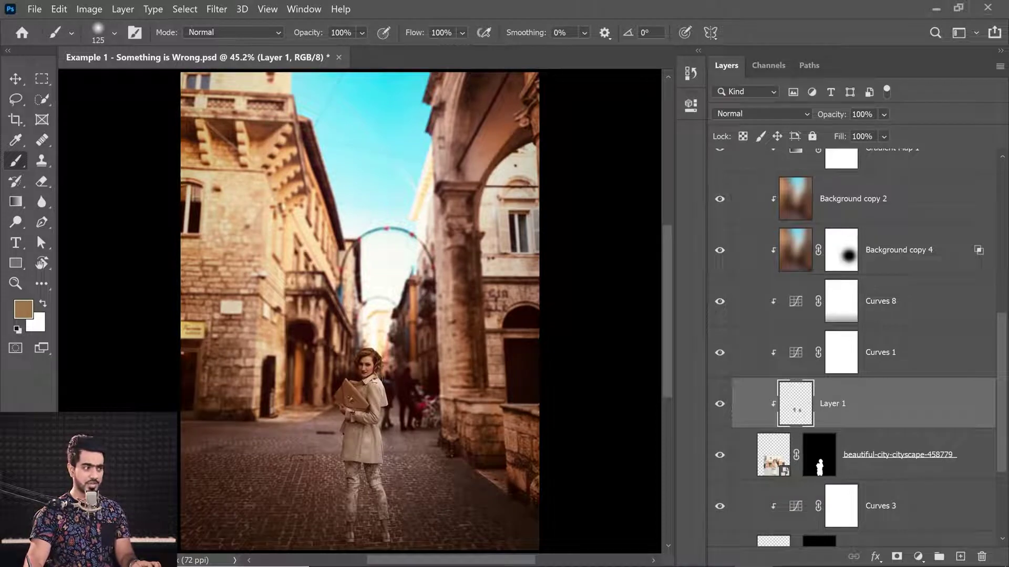
Step: Select the Background layer and reopen its Blur Gallery smart filter
{"action": "scroll", "coordinate": [374, 383], "scroll_direction": "up", "scroll_amount": 10}
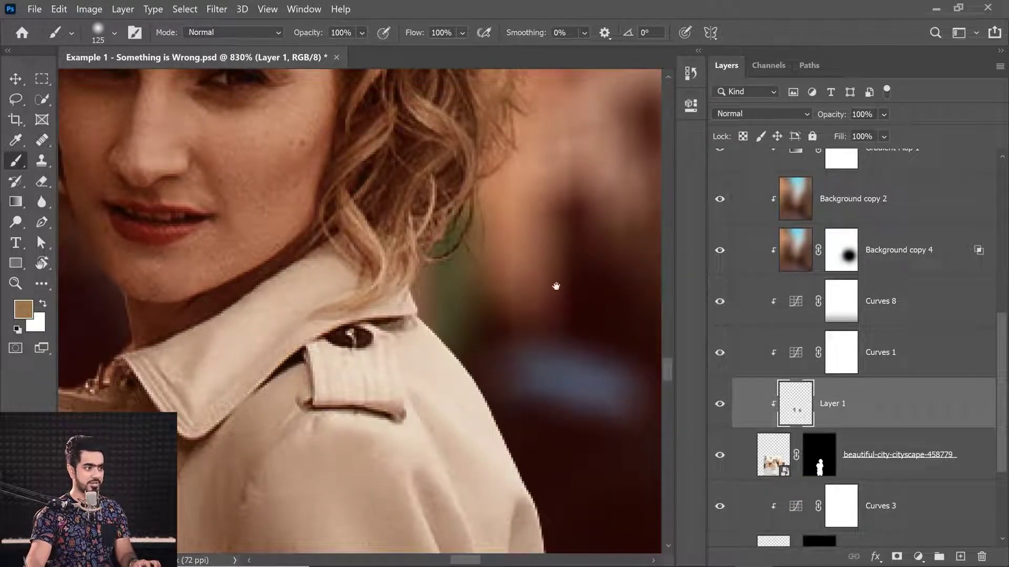
{"action": "scroll", "coordinate": [554, 316], "scroll_direction": "down", "scroll_amount": 5}
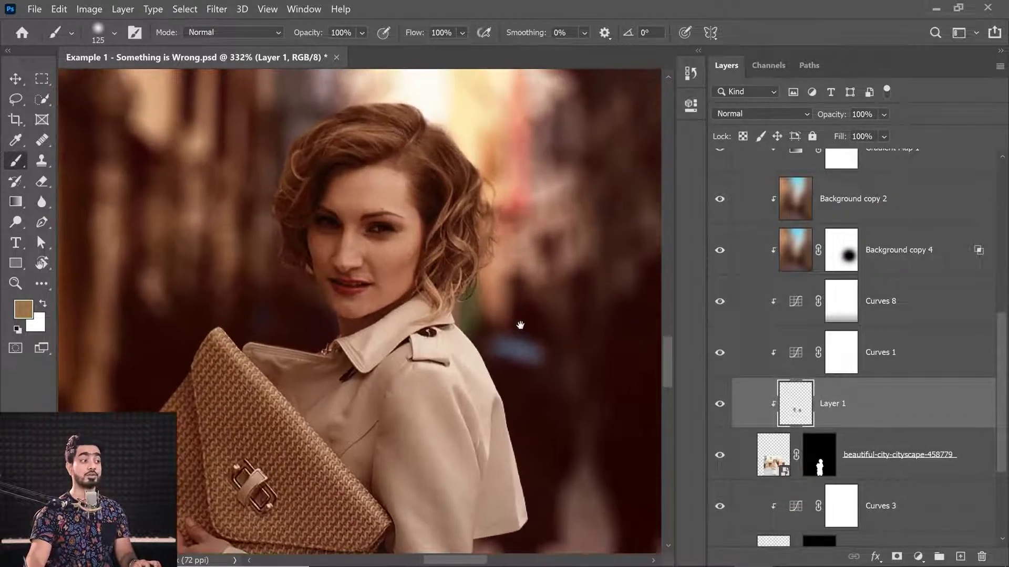
{"action": "scroll", "coordinate": [1000, 373], "scroll_direction": "down", "scroll_amount": 5}
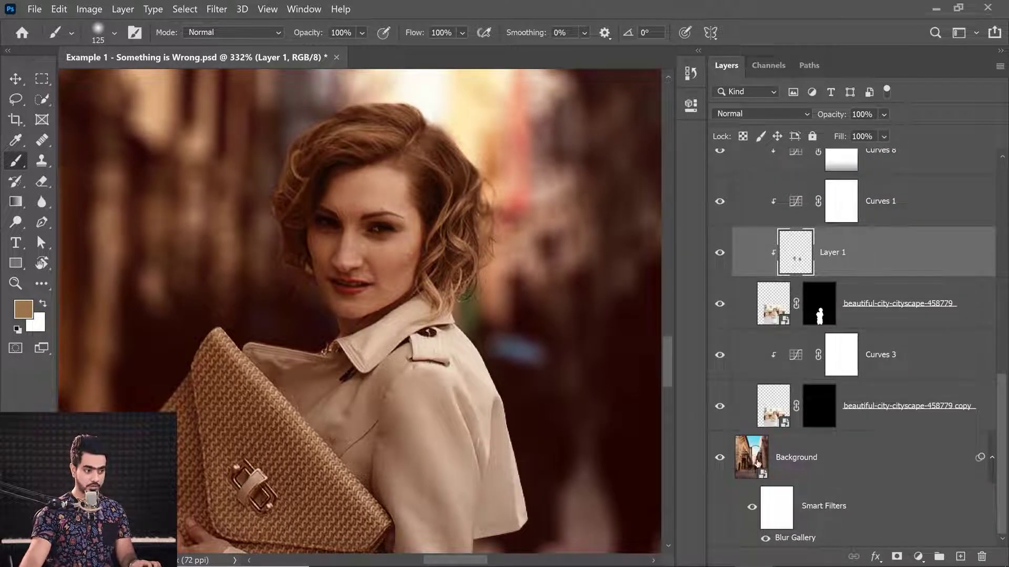
{"action": "left_click", "coordinate": [810, 474]}
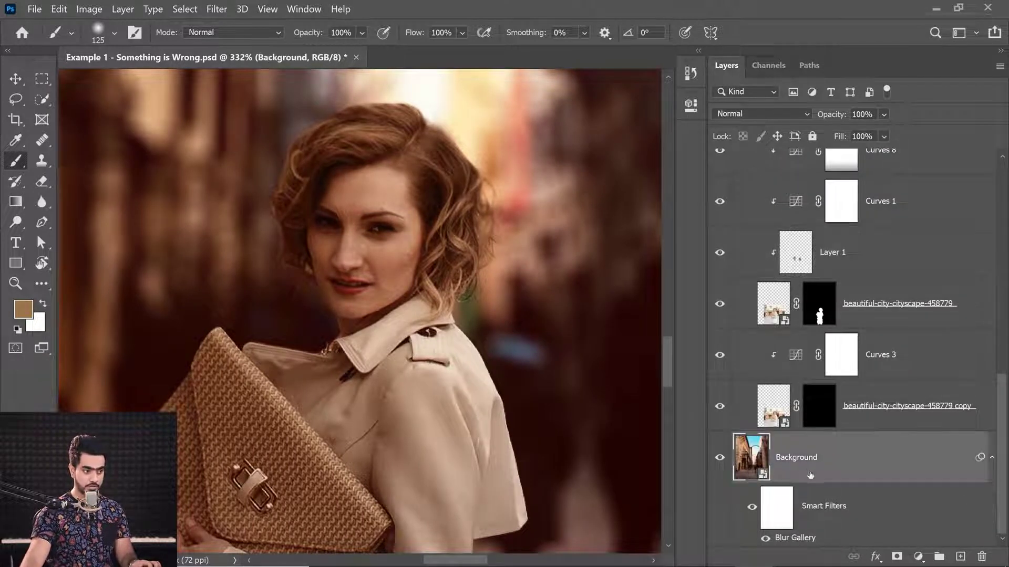
{"action": "double_click", "coordinate": [803, 538]}
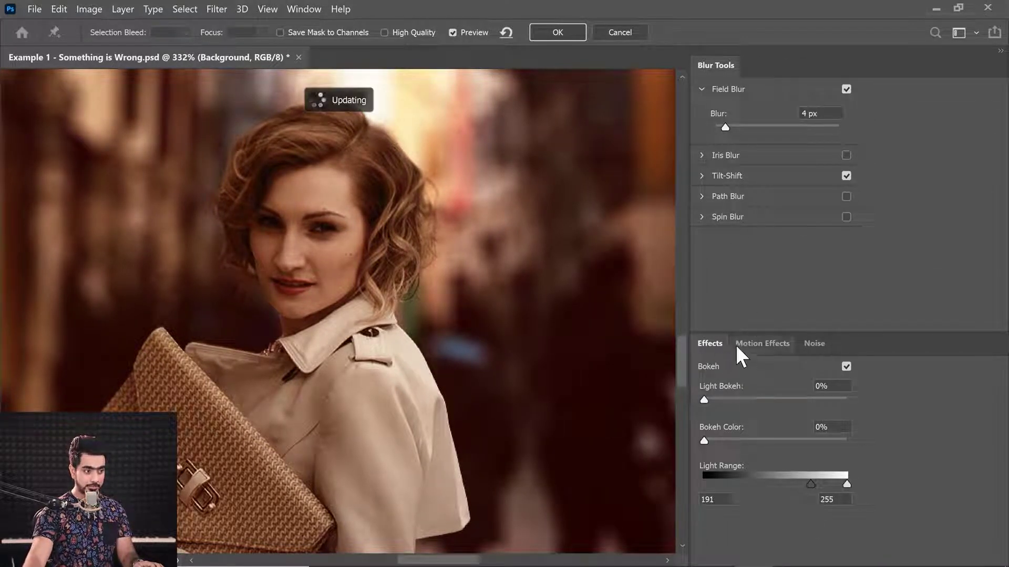
Step: Add Grain noise of about 19% in the Blur Gallery and apply it
{"action": "left_click", "coordinate": [814, 343]}
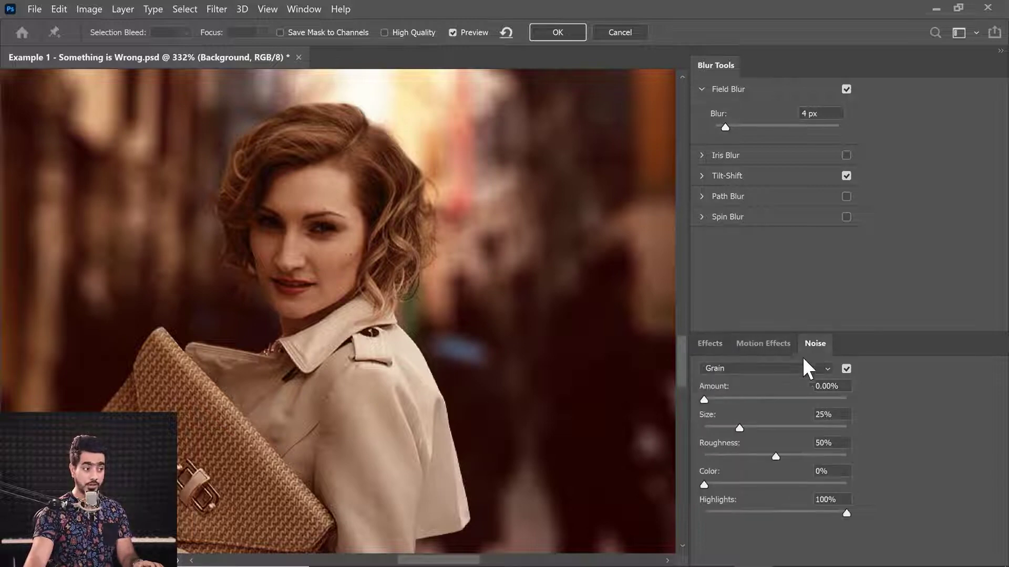
{"action": "left_click_drag", "start_coordinate": [395, 249], "coordinate": [411, 255]}
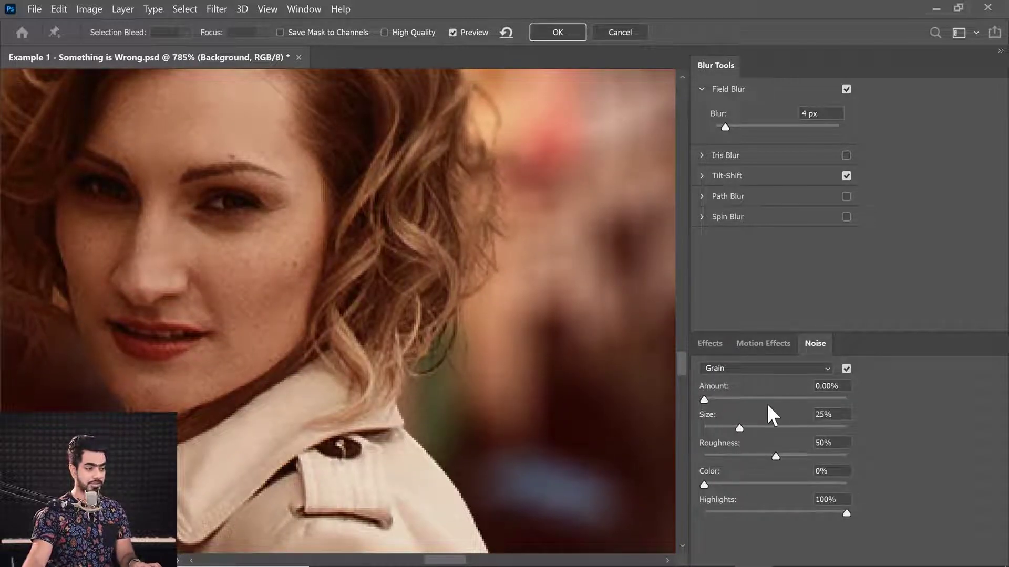
{"action": "left_click_drag", "start_coordinate": [704, 398], "coordinate": [732, 402]}
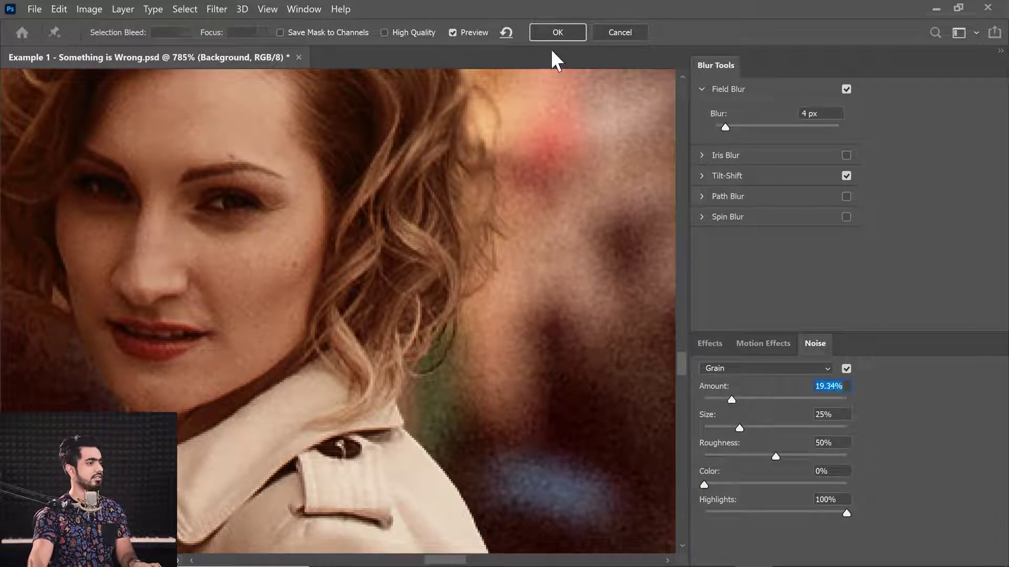
{"action": "left_click", "coordinate": [555, 32]}
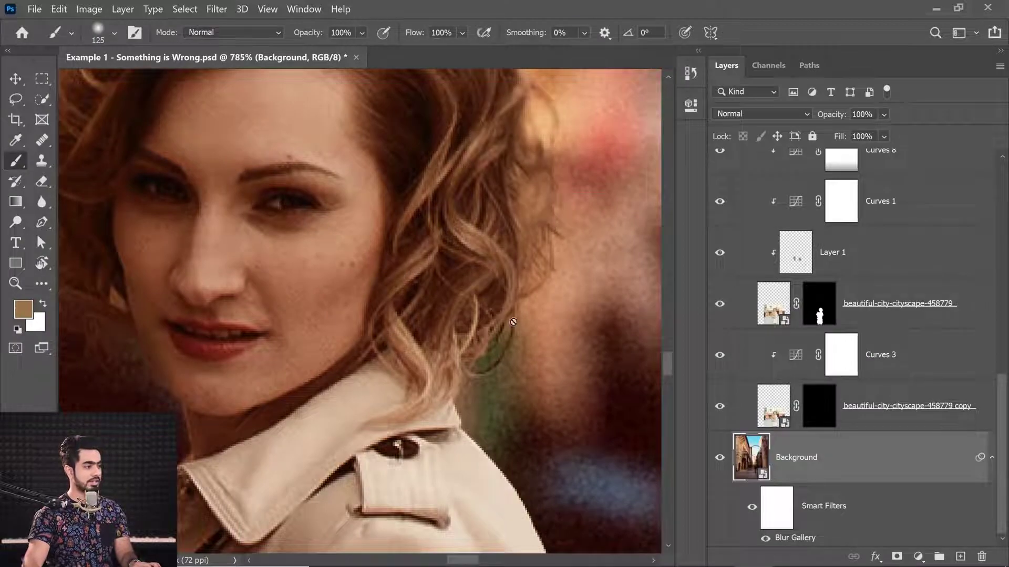
Step: Fit the composite on screen and zoom in to review the woman in the street
{"action": "key", "text": "ctrl+0"}
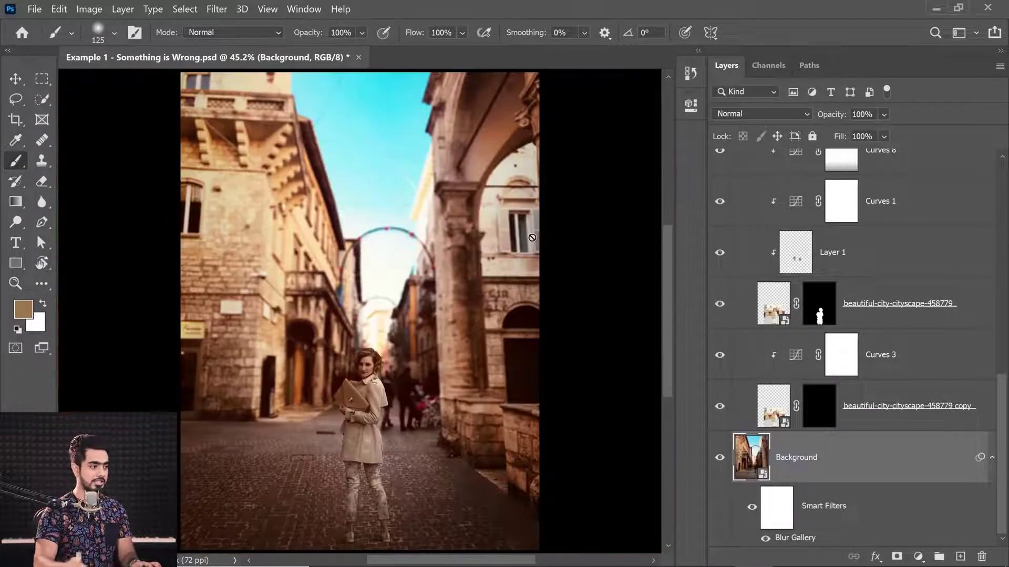
{"action": "left_click_drag", "start_coordinate": [410, 420], "coordinate": [391, 303]}
{"action": "scroll", "coordinate": [389, 300], "scroll_direction": "down", "scroll_amount": 1, "text": "alt"}
{"action": "scroll", "coordinate": [381, 292], "scroll_direction": "down", "scroll_amount": 3}
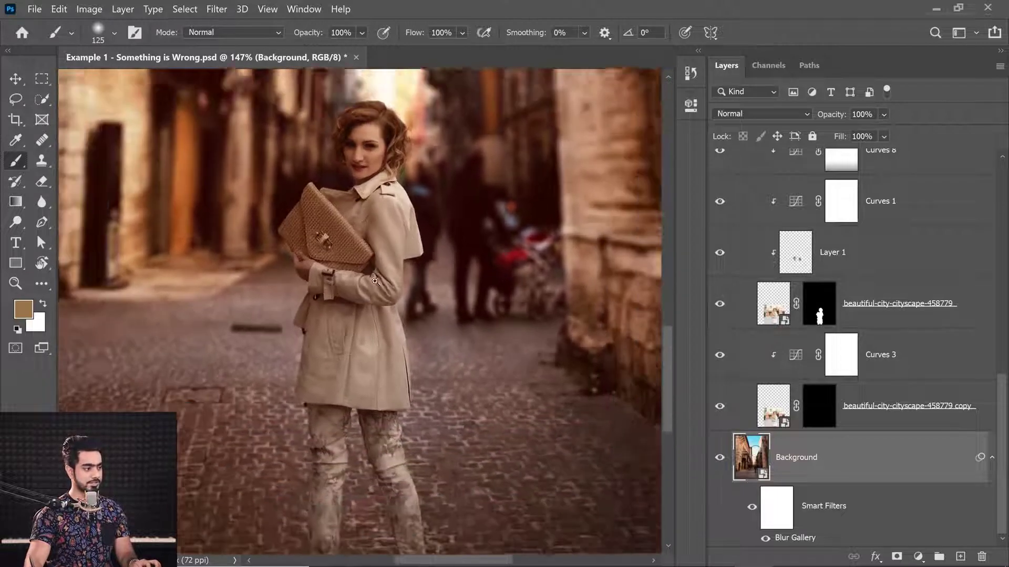
{"action": "scroll", "coordinate": [377, 293], "scroll_direction": "down", "scroll_amount": 1, "text": "alt"}
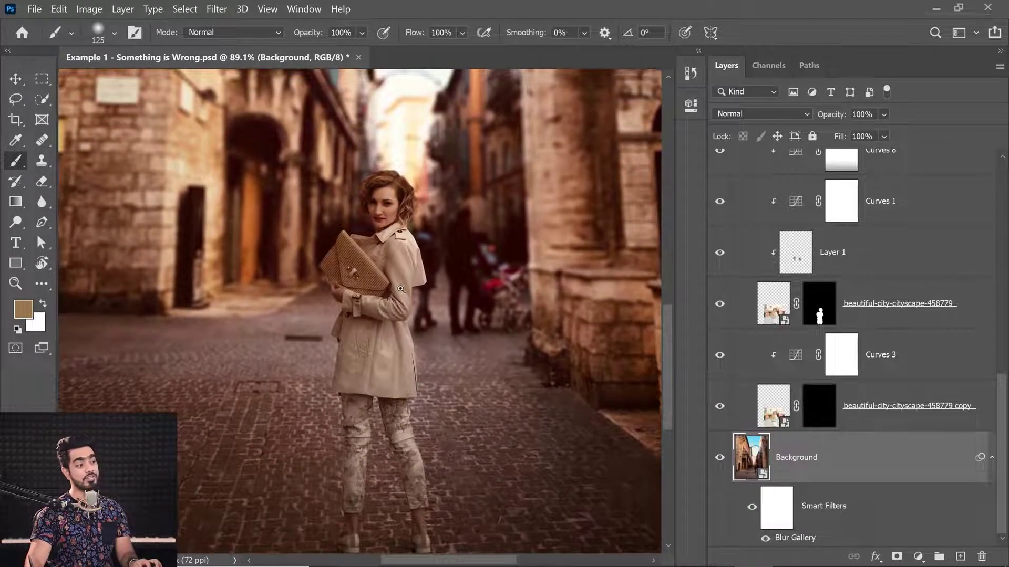
{"action": "scroll", "coordinate": [382, 303], "scroll_direction": "down", "scroll_amount": 1}
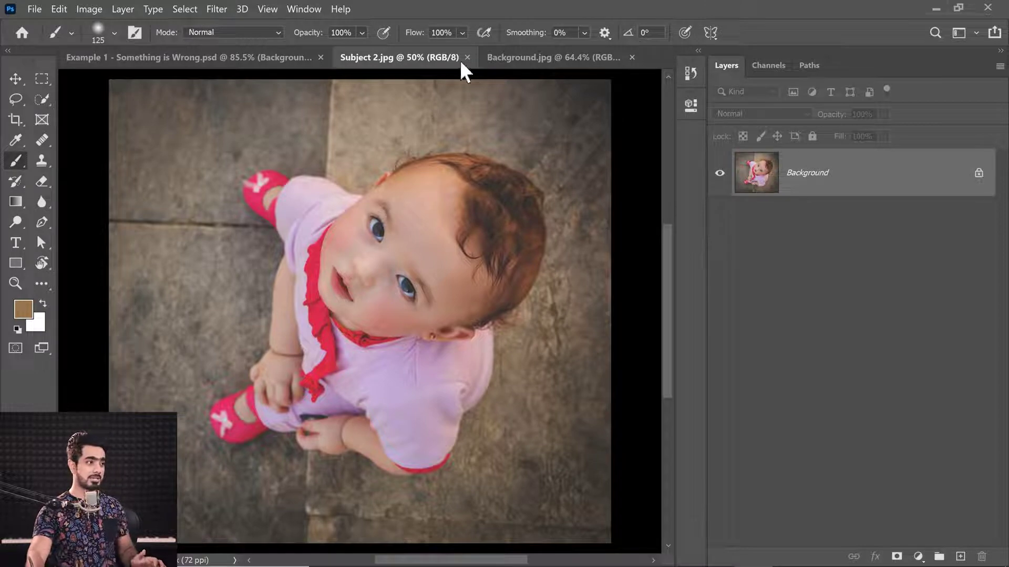
Step: Toggle the cityscape layer mask off and on in Example 1, then return to Background.jpg
{"action": "left_click", "coordinate": [533, 62]}
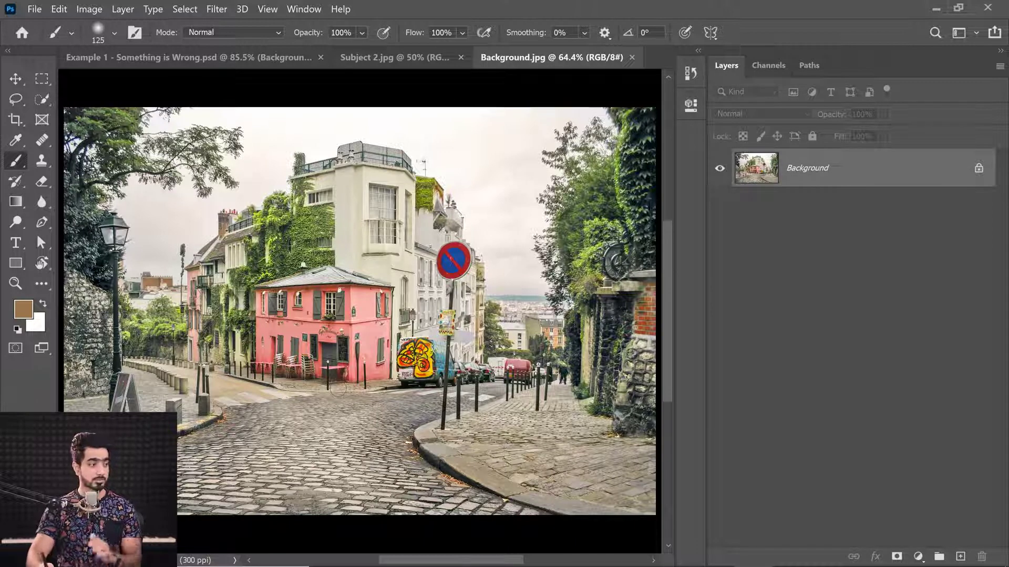
{"action": "left_click", "coordinate": [184, 66]}
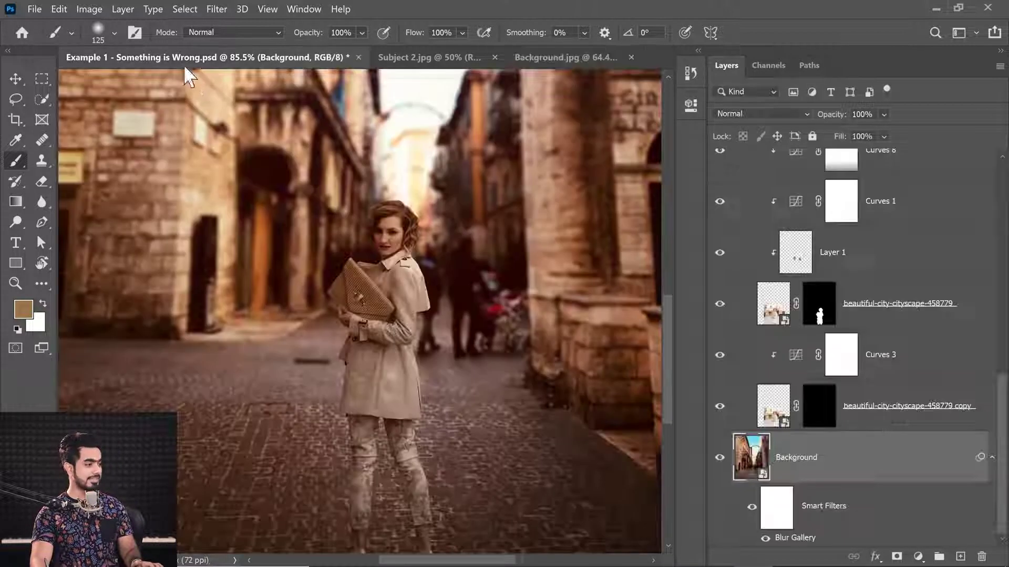
{"action": "left_click", "coordinate": [830, 314], "text": "shift"}
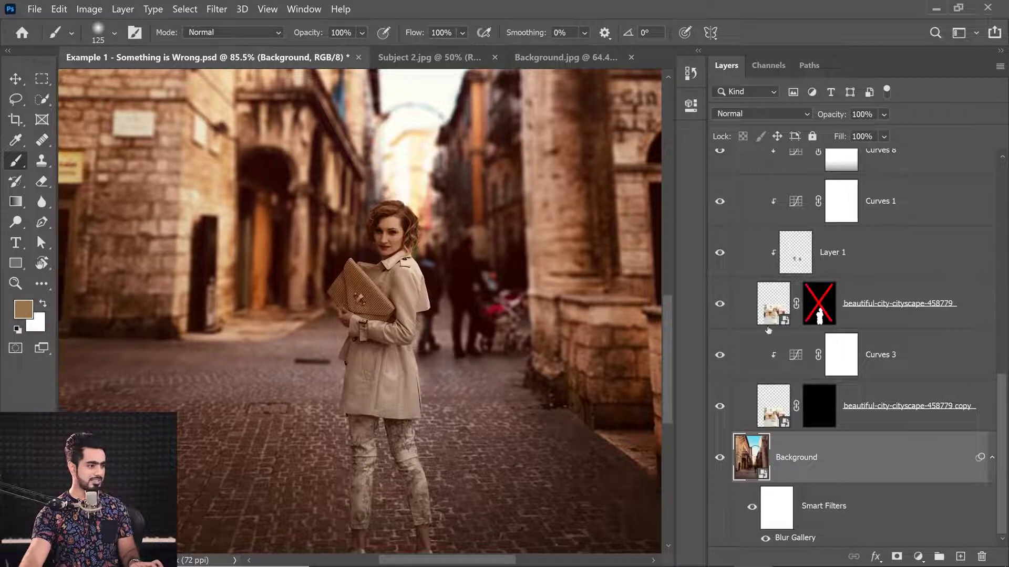
{"action": "left_click_drag", "start_coordinate": [448, 378], "coordinate": [326, 465]}
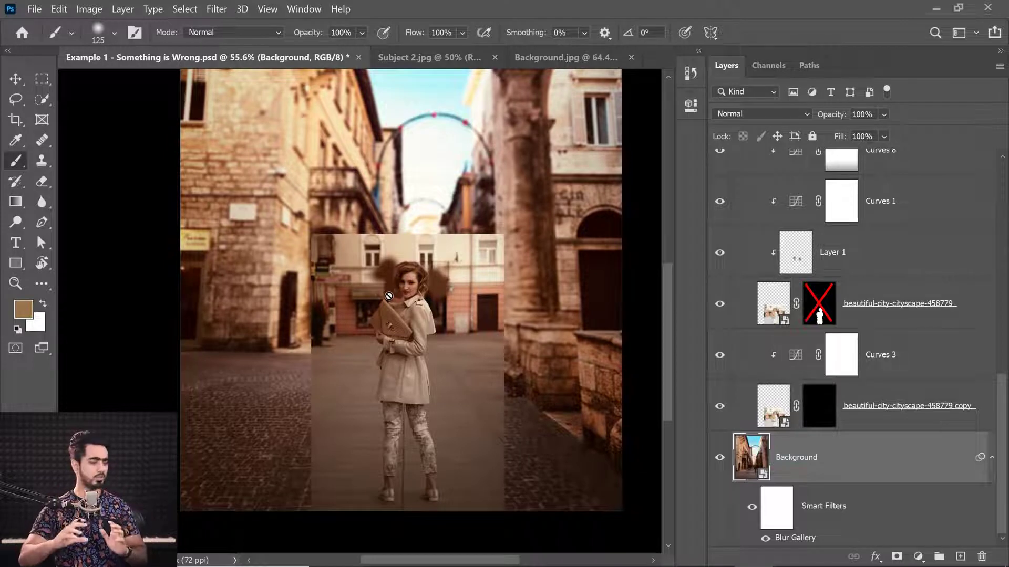
{"action": "left_click", "coordinate": [811, 314], "text": "shift"}
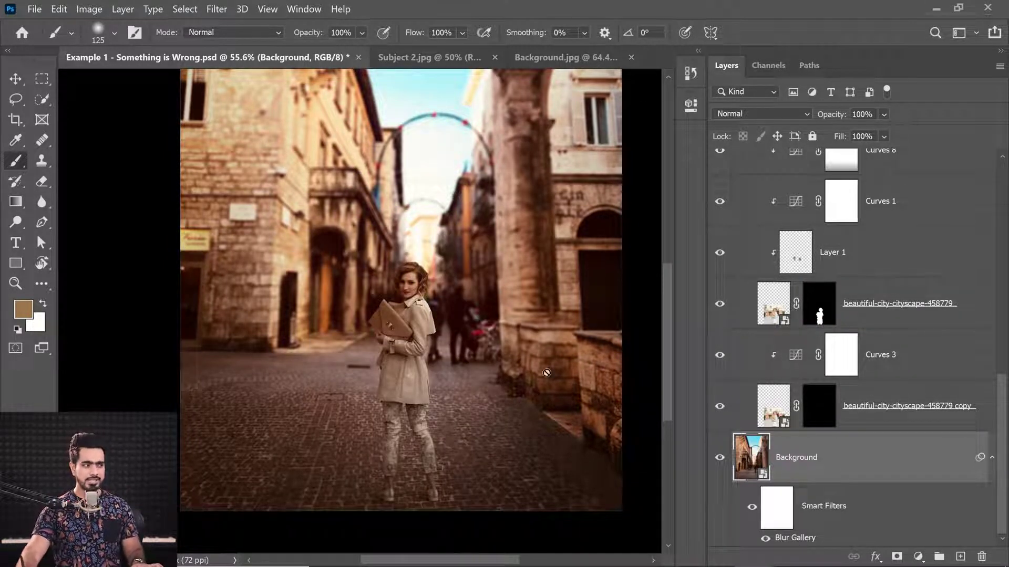
{"action": "left_click", "coordinate": [557, 57]}
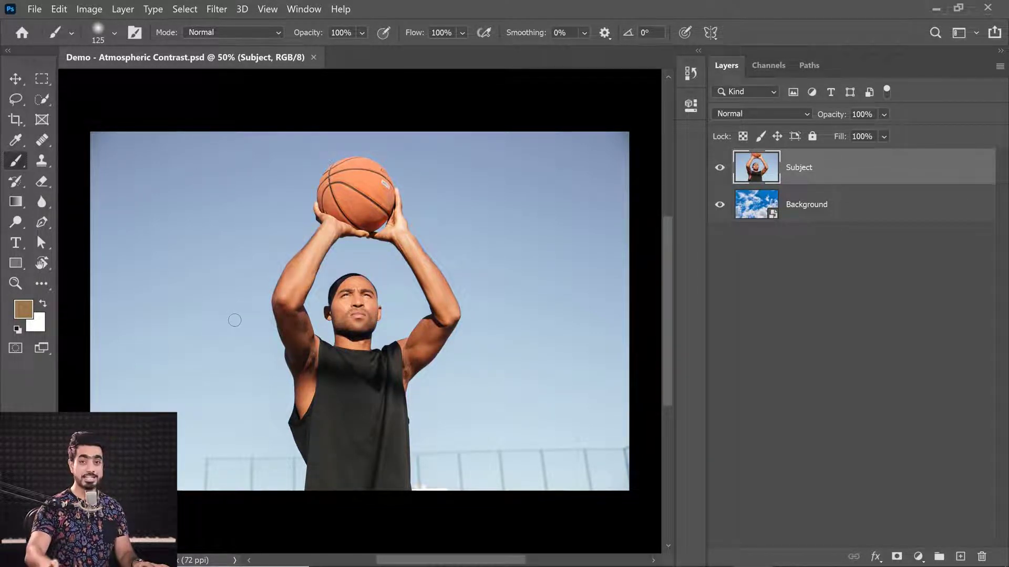
{"action": "scroll", "coordinate": [209, 158], "scroll_direction": "up", "scroll_amount": 1}
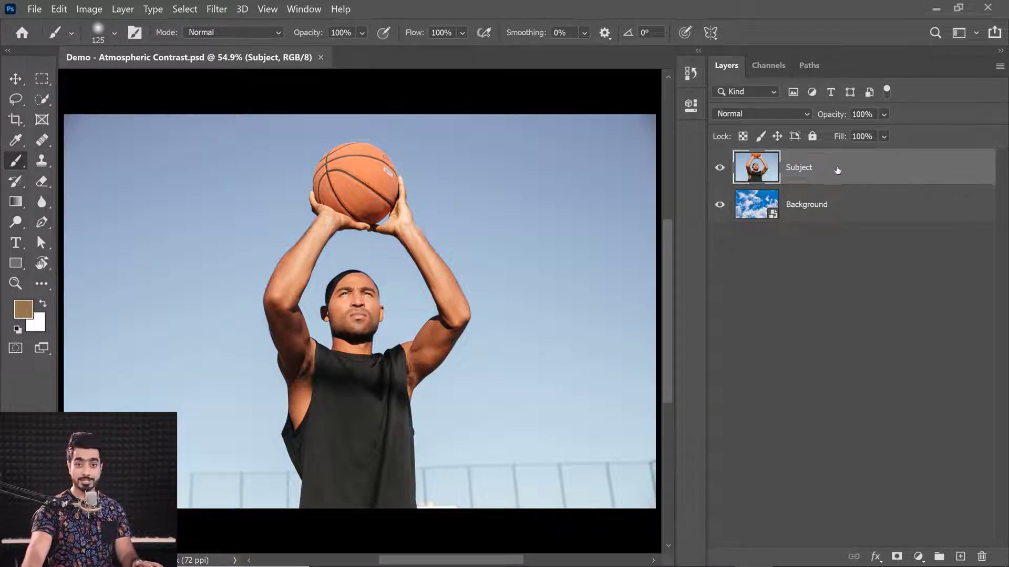
{"action": "left_click", "coordinate": [719, 167]}
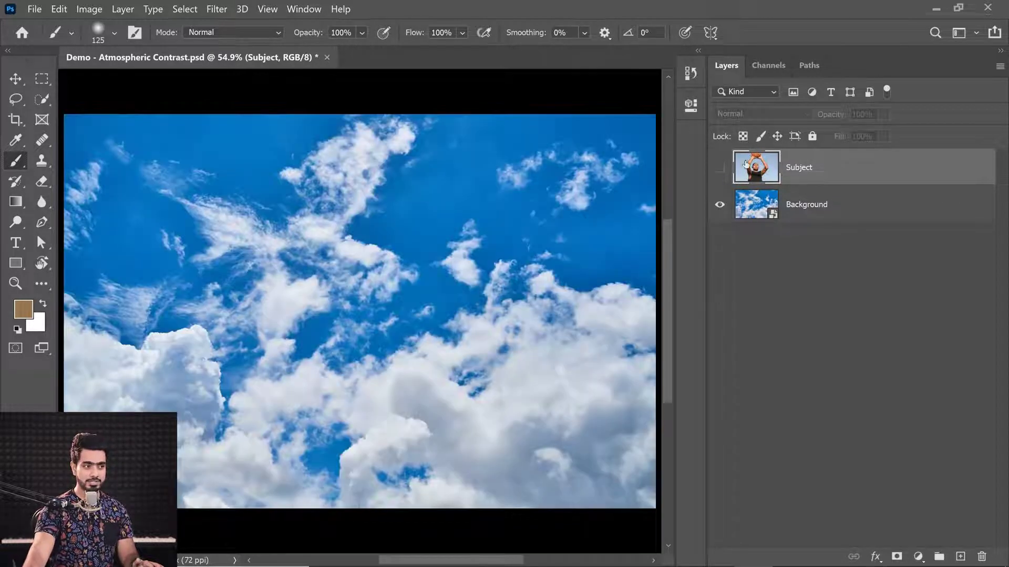
{"action": "left_click", "coordinate": [760, 202]}
{"action": "left_click", "coordinate": [719, 204]}
{"action": "left_click", "coordinate": [719, 204]}
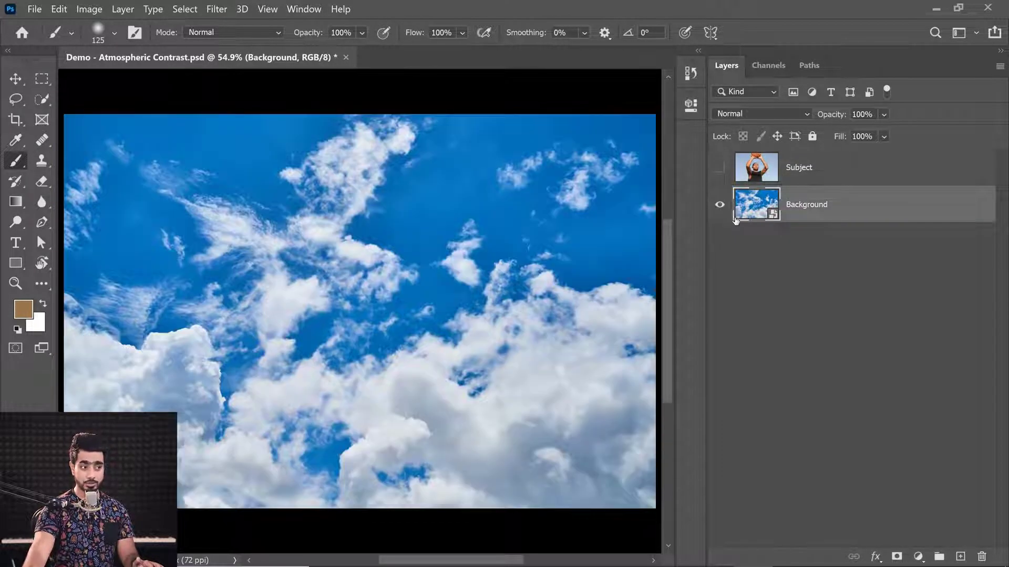
{"action": "left_click", "coordinate": [878, 171]}
{"action": "left_click", "coordinate": [719, 167]}
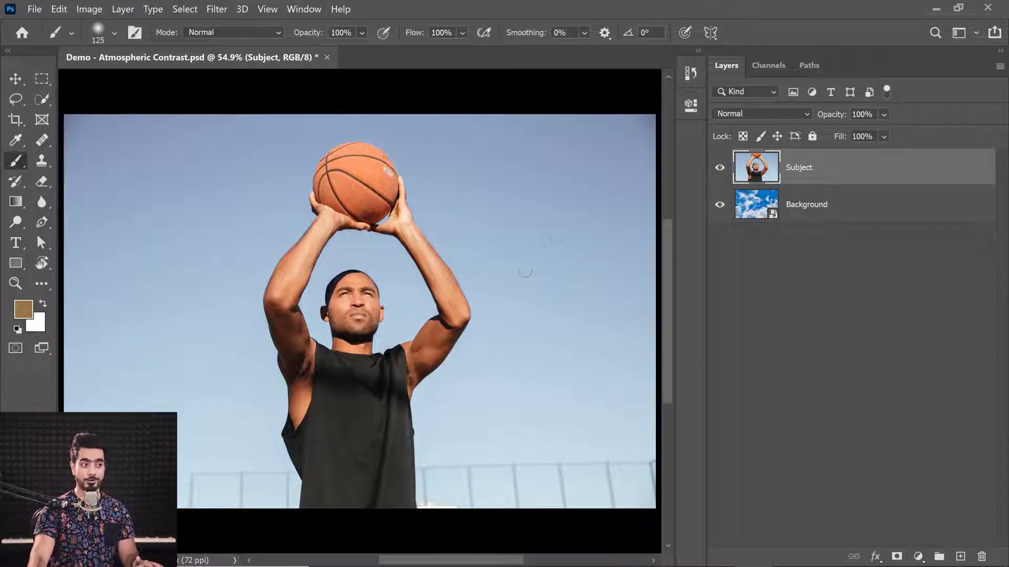
Step: Open the Subject layer's Blending Options, then test and reset the Gray Blend If range
{"action": "double_click", "coordinate": [943, 177]}
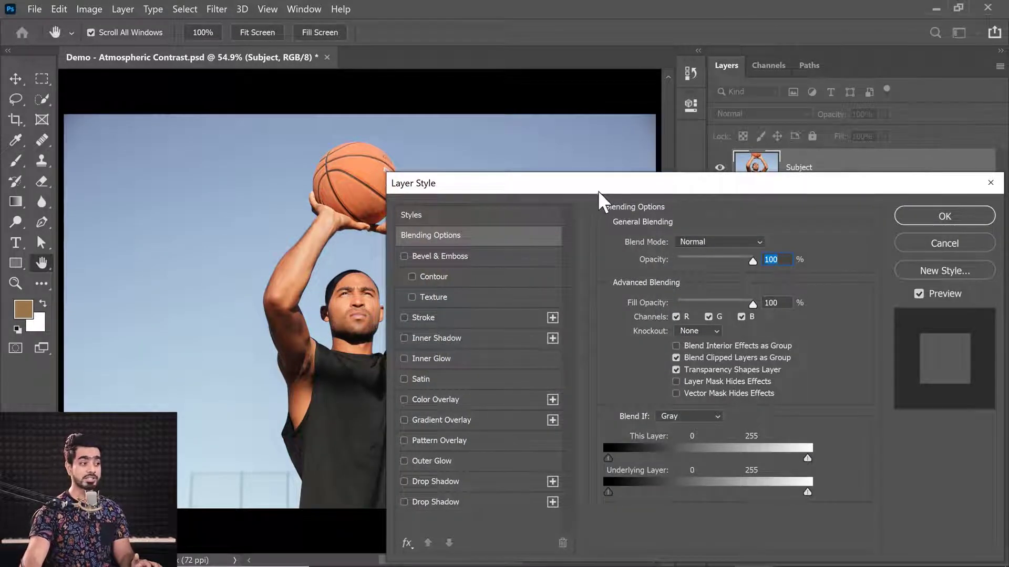
{"action": "left_click_drag", "start_coordinate": [601, 187], "coordinate": [704, 129]}
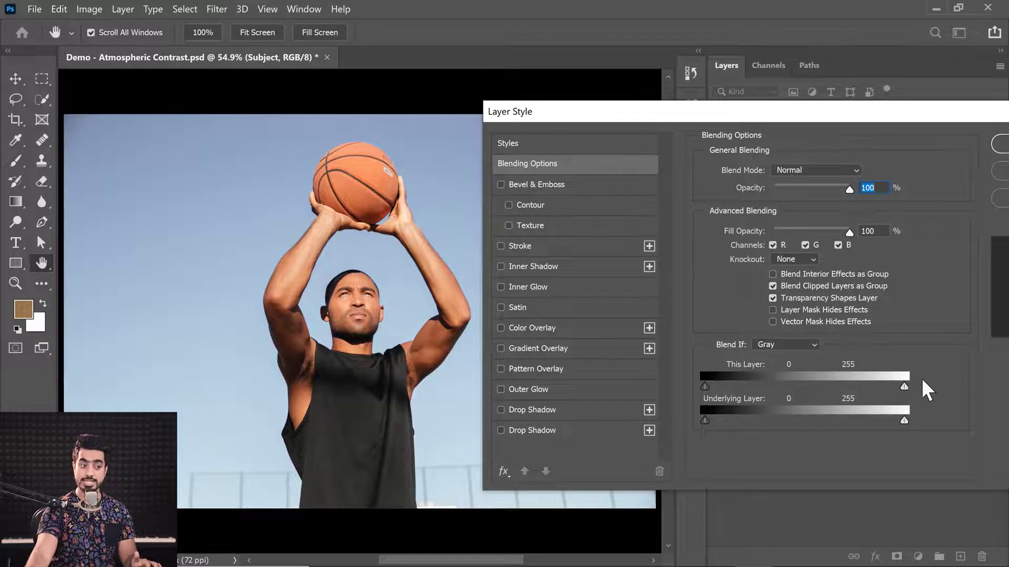
{"action": "left_click_drag", "start_coordinate": [903, 389], "coordinate": [842, 387]}
{"action": "left_click", "coordinate": [293, 267]}
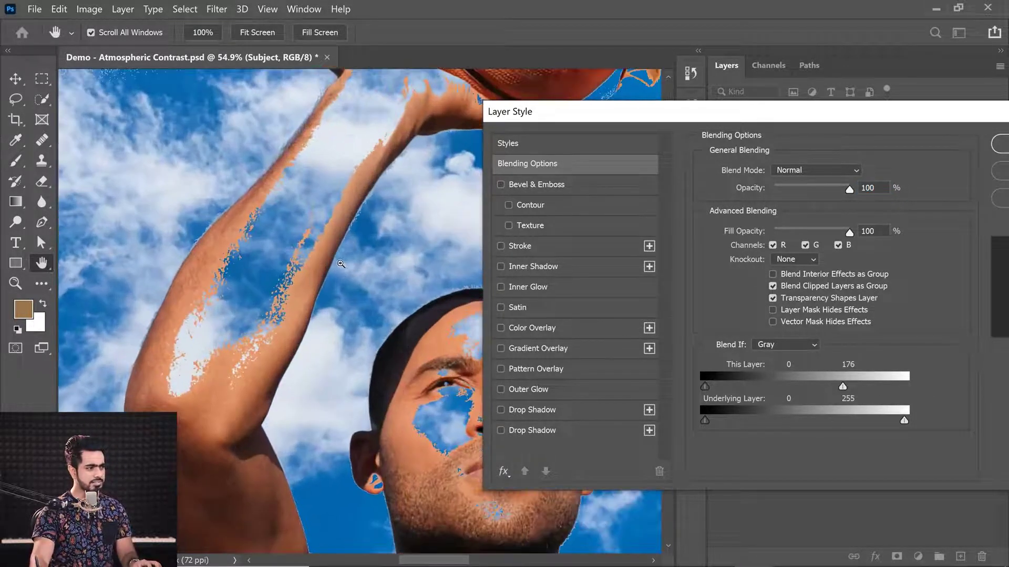
{"action": "mouse_move", "coordinate": [292, 267]}
{"action": "left_mouse_down"}
{"action": "mouse_move", "coordinate": [282, 264]}
{"action": "mouse_move", "coordinate": [297, 282]}
{"action": "left_mouse_up"}
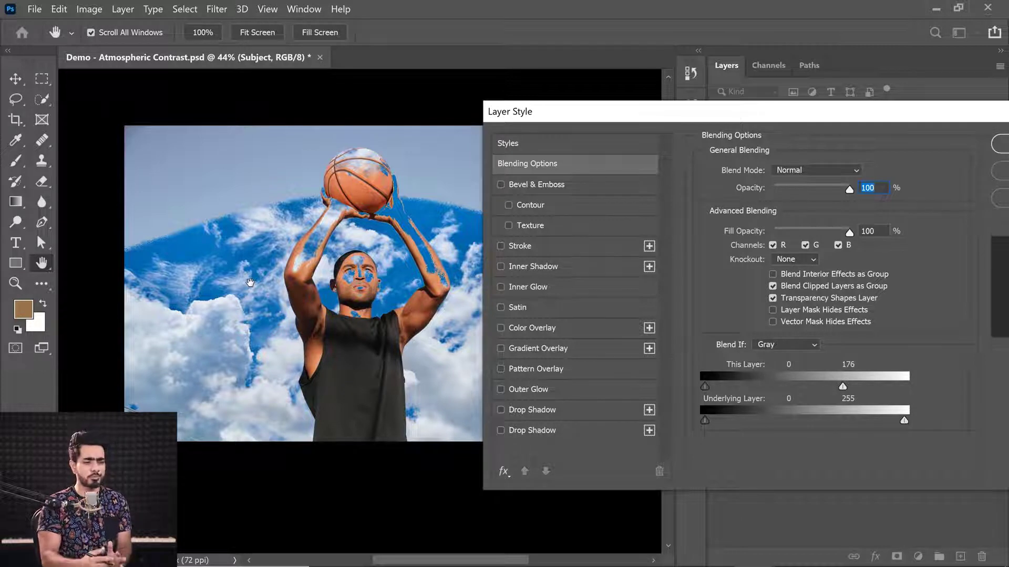
{"action": "left_click_drag", "start_coordinate": [843, 387], "coordinate": [927, 391]}
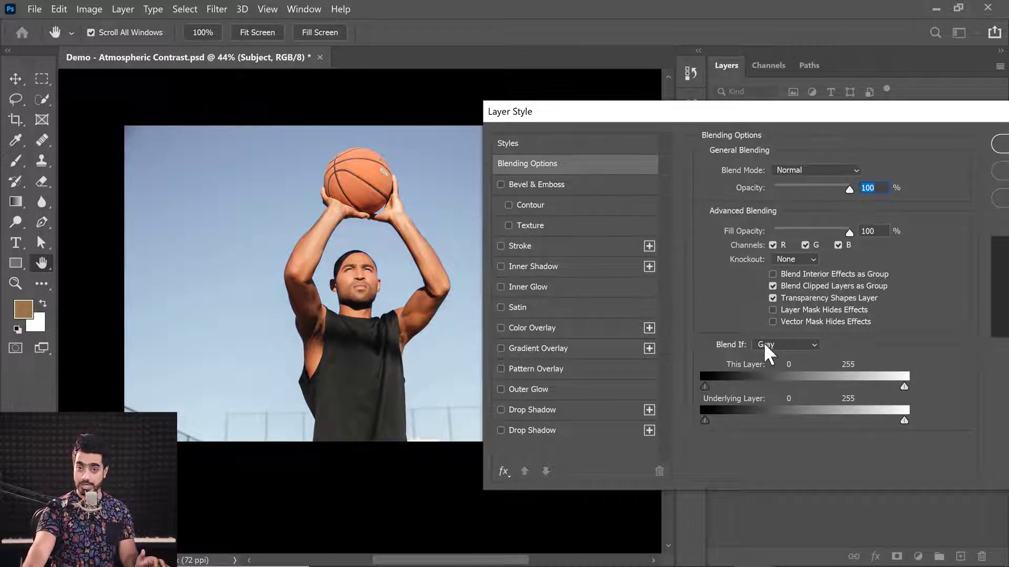
Step: Switch Blend If to the Blue channel and lower the This Layer white threshold
{"action": "left_click", "coordinate": [791, 345]}
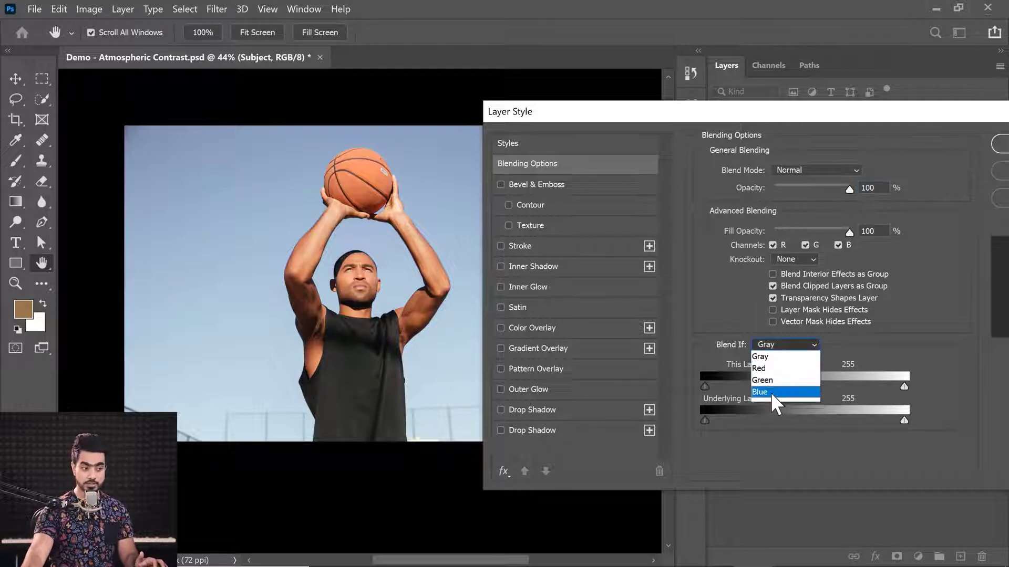
{"action": "left_click", "coordinate": [773, 396]}
{"action": "left_click_drag", "start_coordinate": [905, 387], "coordinate": [866, 400]}
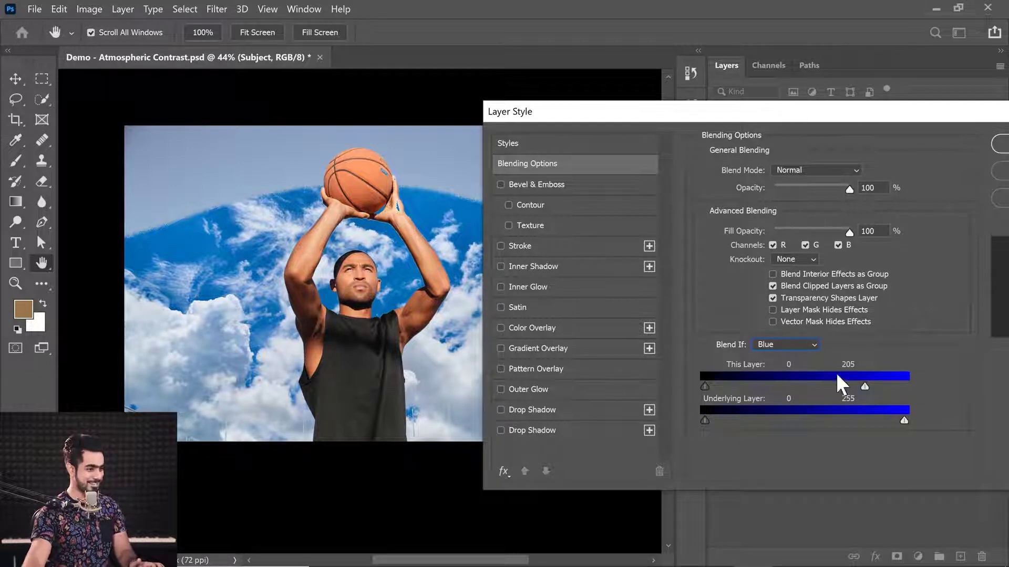
{"action": "left_click_drag", "start_coordinate": [864, 390], "coordinate": [853, 395]}
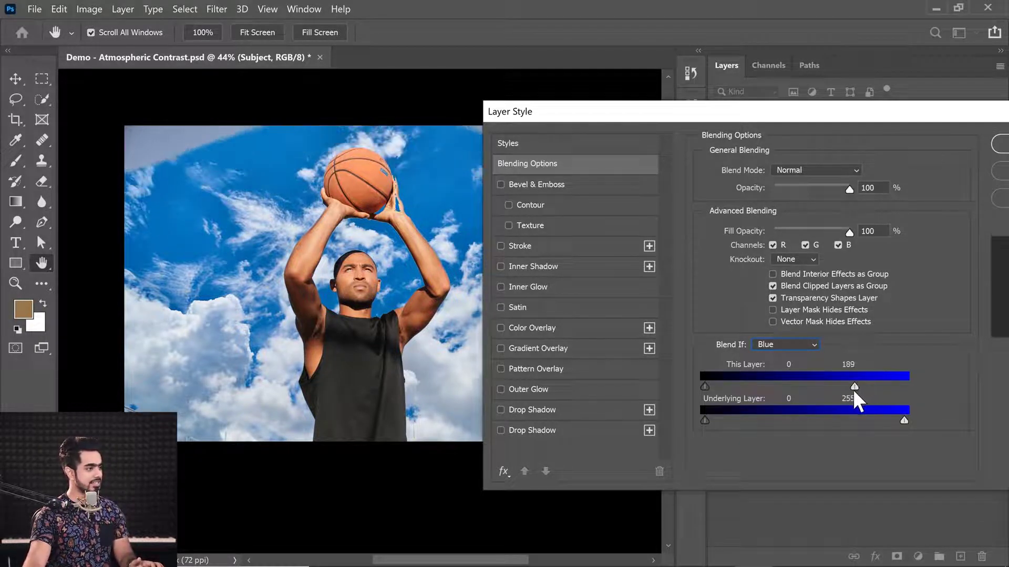
{"action": "left_click_drag", "start_coordinate": [414, 208], "coordinate": [389, 287]}
{"action": "left_click_drag", "start_coordinate": [852, 387], "coordinate": [865, 389]}
{"action": "scroll", "coordinate": [355, 305], "scroll_direction": "down", "scroll_amount": 5}
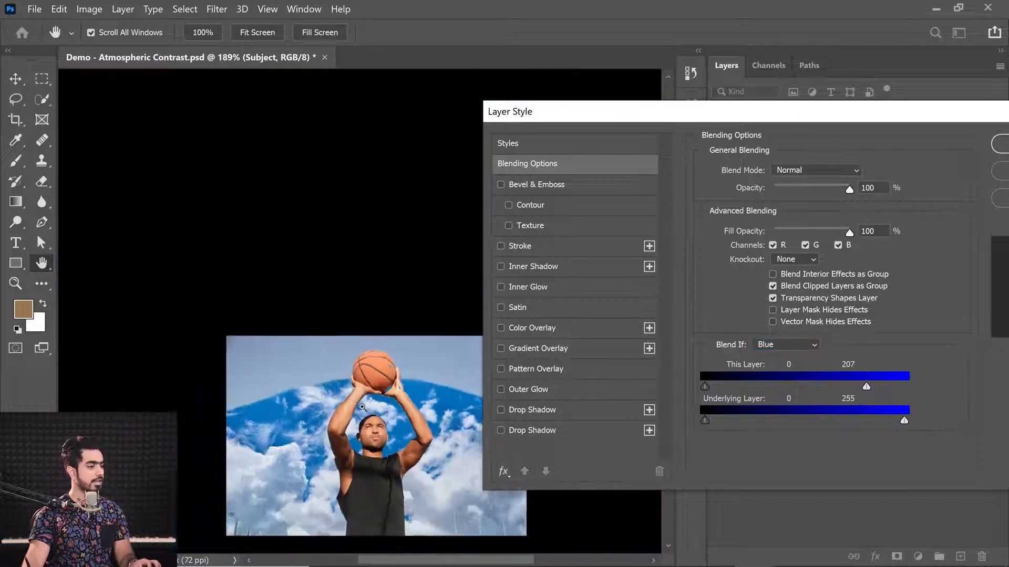
{"action": "scroll", "coordinate": [356, 305], "scroll_direction": "up", "scroll_amount": 3}
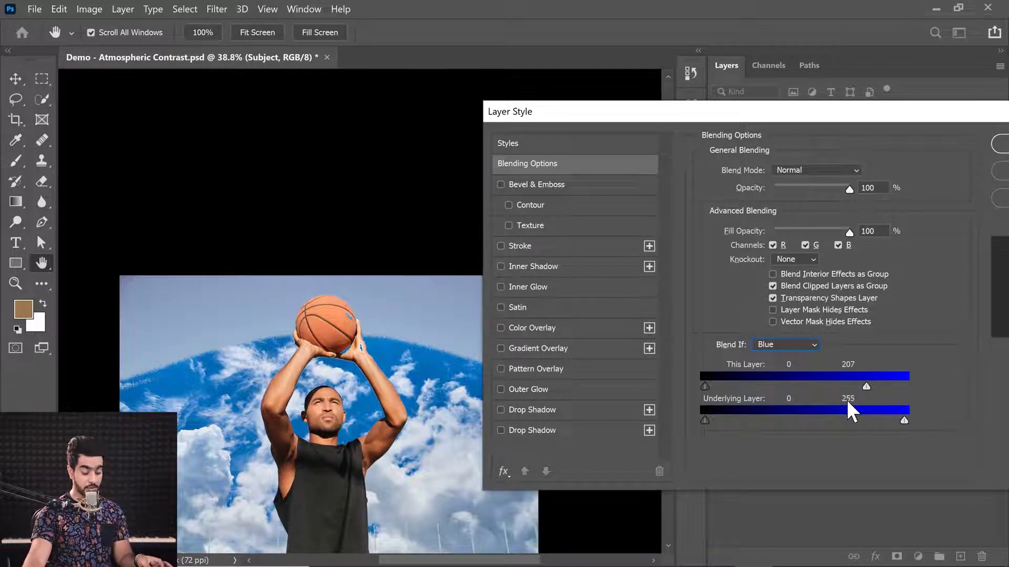
Step: Split the white slider to 118/207 for a soft transition and apply
{"action": "key", "text": "alt"}
{"action": "left_click_drag", "start_coordinate": [865, 387], "coordinate": [794, 387]}
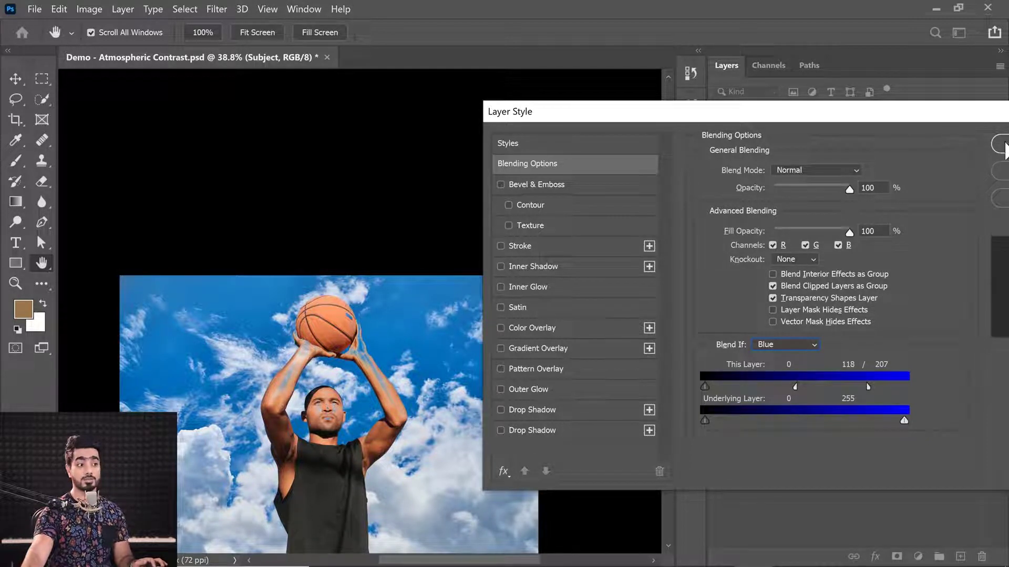
{"action": "left_click", "coordinate": [1001, 143]}
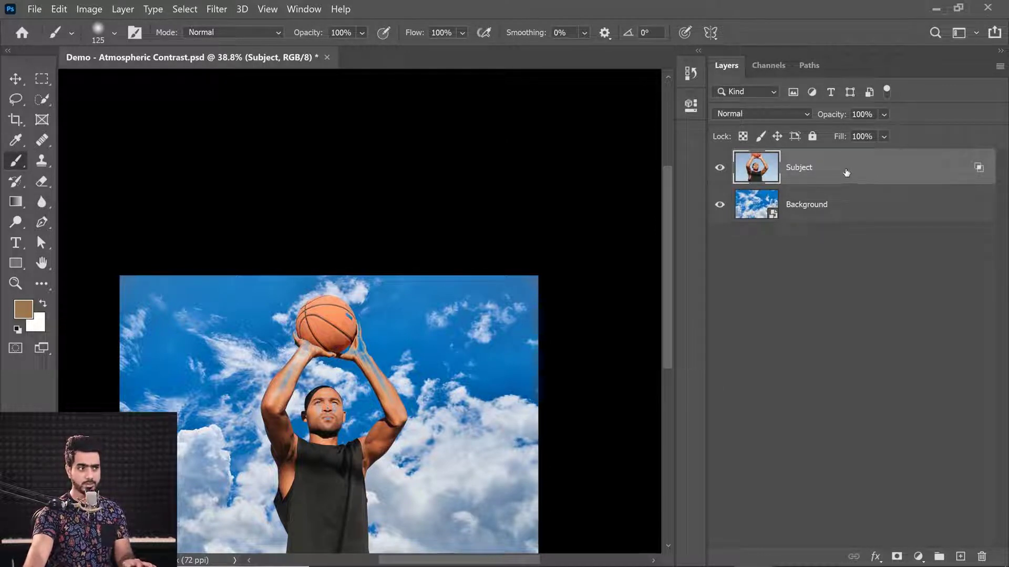
Step: Duplicate Subject, clear the layer style on Subject copy, and give it a black mask
{"action": "key", "text": "ctrl+j"}
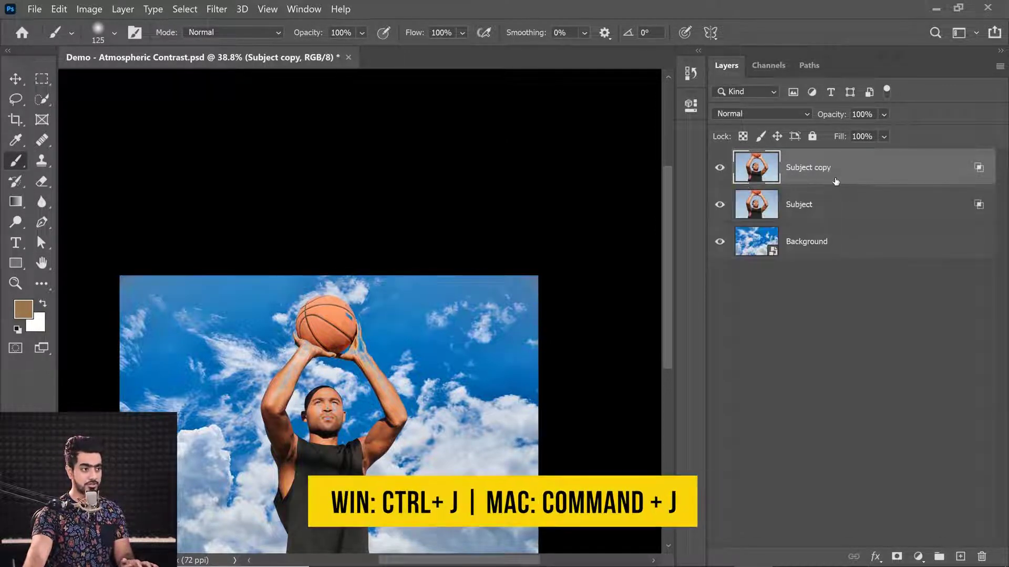
{"action": "right_click", "coordinate": [870, 181]}
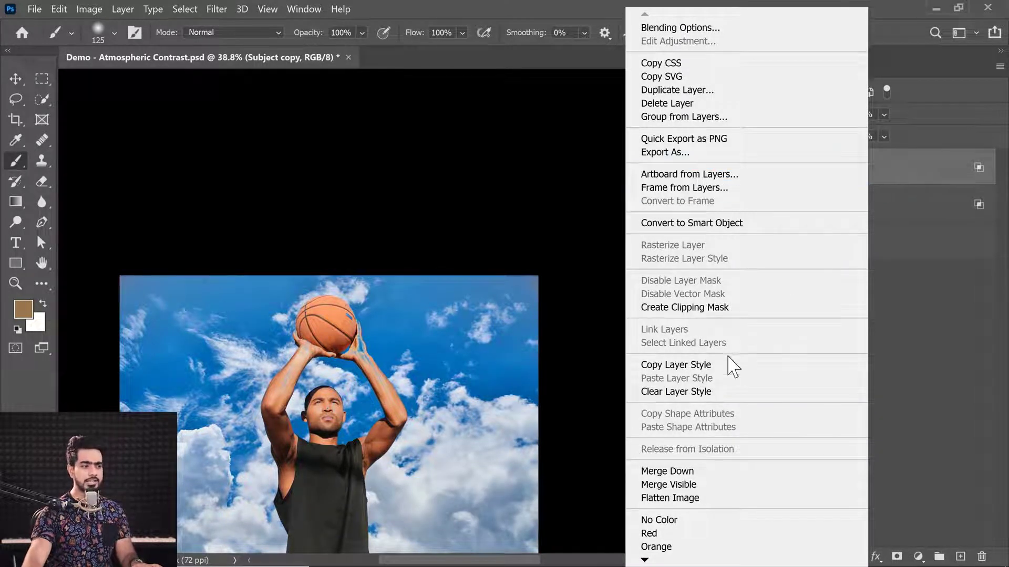
{"action": "left_click", "coordinate": [699, 393]}
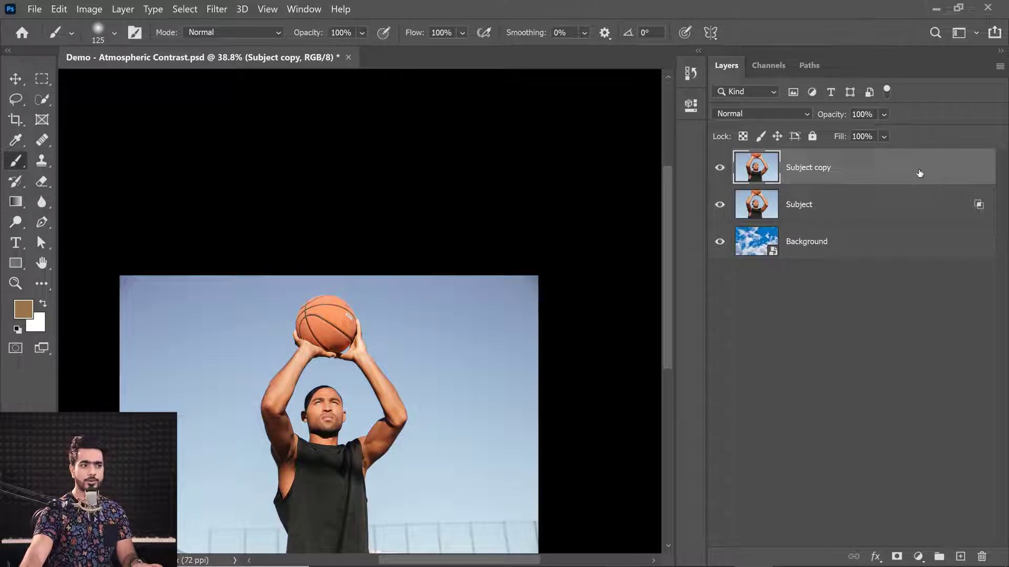
{"action": "key", "text": "ctrl+0"}
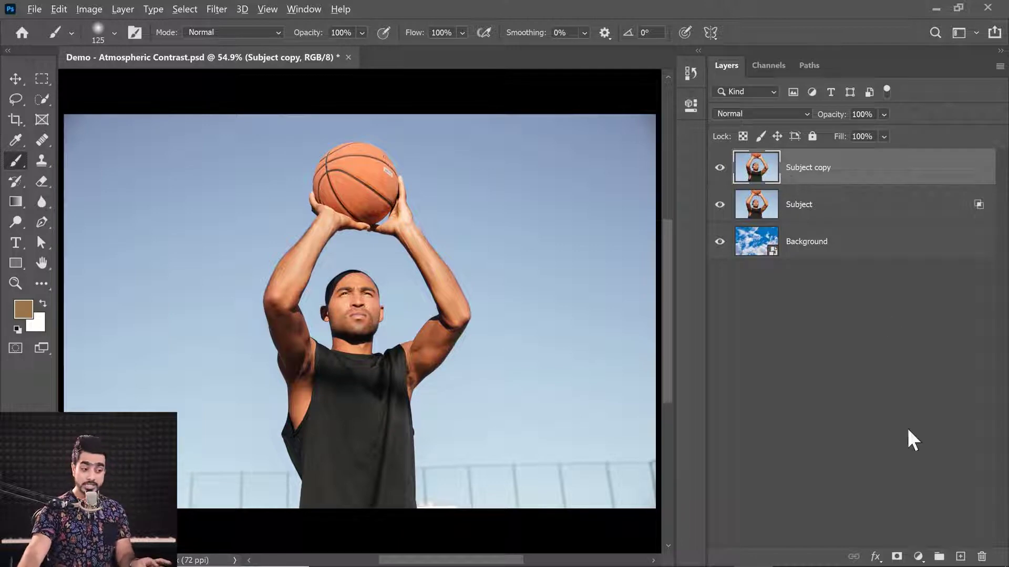
{"action": "left_click", "coordinate": [897, 557], "text": "alt"}
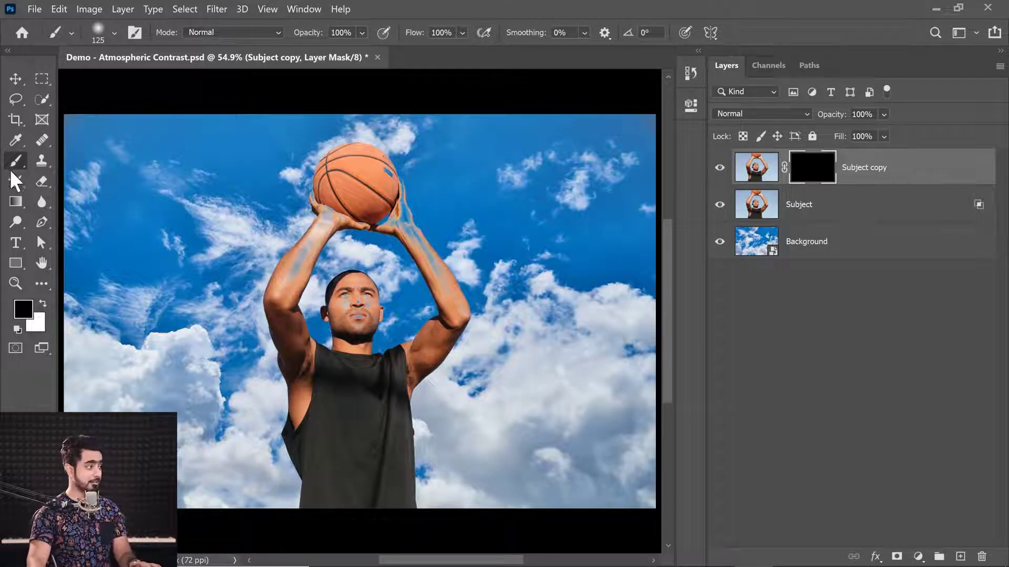
Step: Paint white on the mask over the forearm, hand and wrist
{"action": "key", "text": "x"}
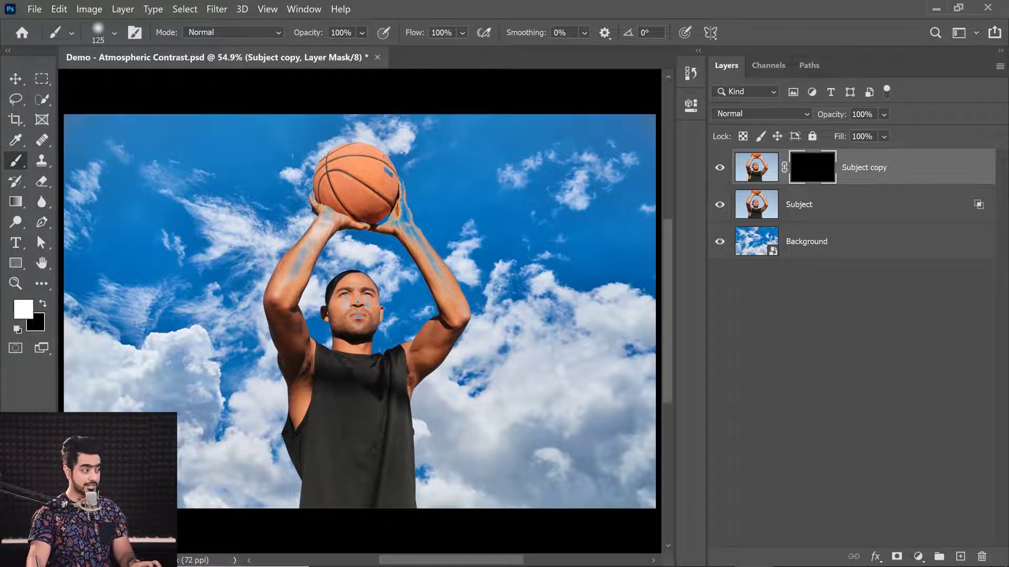
{"action": "scroll", "coordinate": [312, 235], "scroll_direction": "up", "scroll_amount": 5}
{"action": "key", "text": "bracketleft"}
{"action": "key", "text": "bracketleft"}
{"action": "key", "text": "bracketleft"}
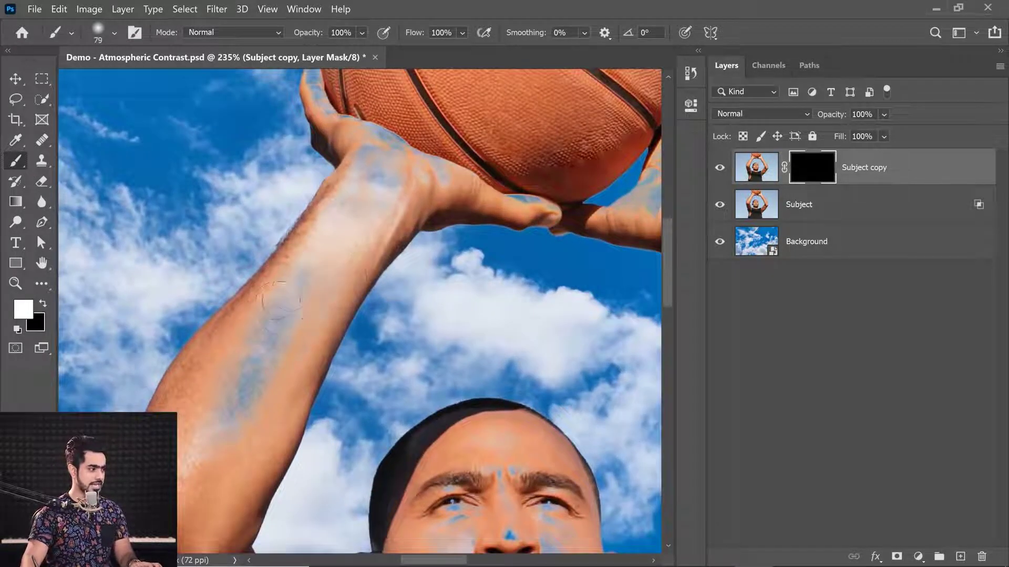
{"action": "mouse_move", "coordinate": [281, 300]}
{"action": "left_mouse_down"}
{"action": "mouse_move", "coordinate": [235, 387]}
{"action": "mouse_move", "coordinate": [280, 338]}
{"action": "mouse_move", "coordinate": [265, 383]}
{"action": "left_mouse_up"}
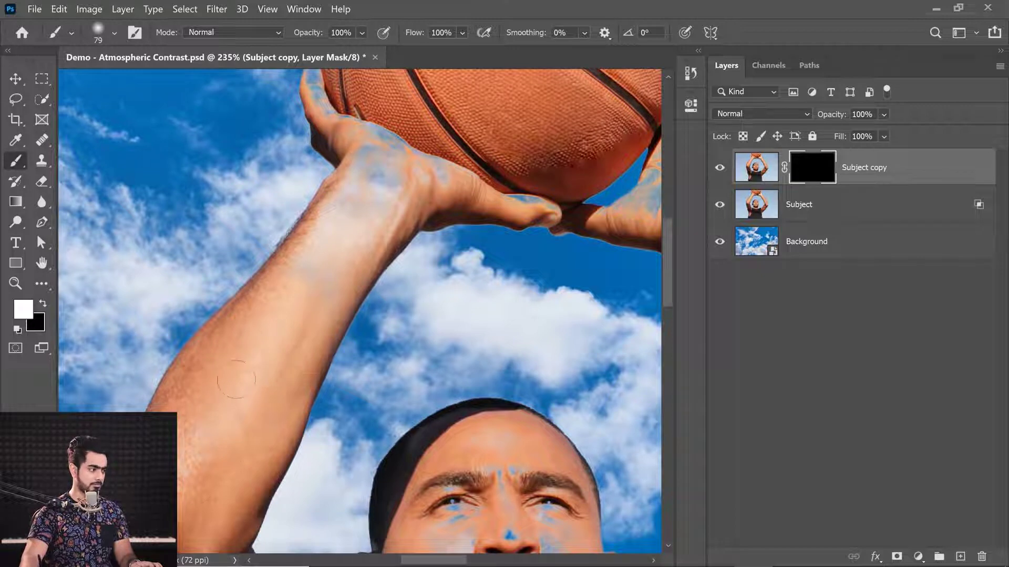
{"action": "mouse_move", "coordinate": [341, 231]}
{"action": "left_mouse_down"}
{"action": "mouse_move", "coordinate": [384, 156]}
{"action": "mouse_move", "coordinate": [397, 192]}
{"action": "mouse_move", "coordinate": [335, 244]}
{"action": "mouse_move", "coordinate": [335, 231]}
{"action": "mouse_move", "coordinate": [325, 283]}
{"action": "mouse_move", "coordinate": [359, 213]}
{"action": "mouse_move", "coordinate": [344, 271]}
{"action": "left_mouse_up"}
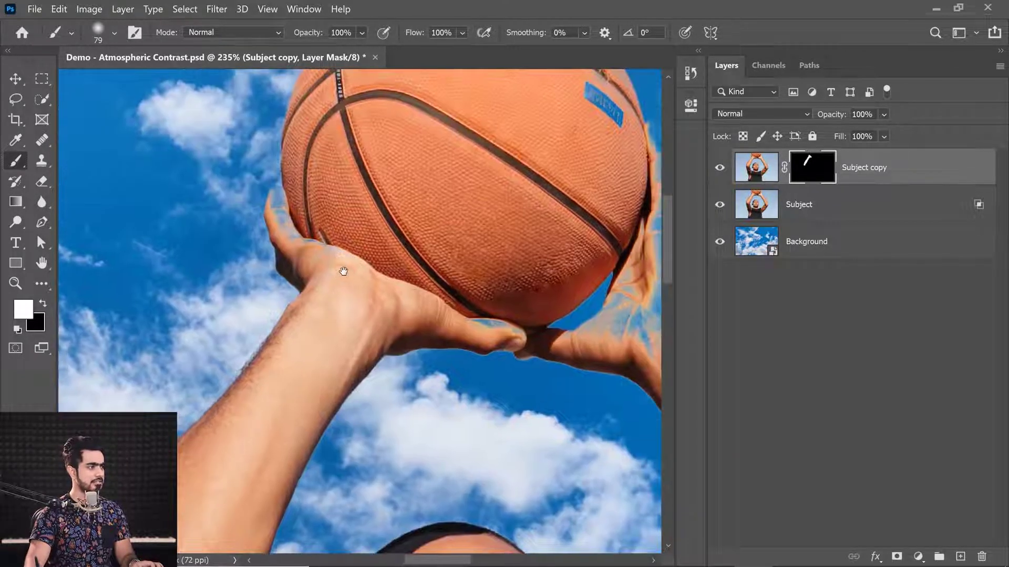
Step: Use a small Soft Round brush to restore skin tone on the thumb and fingertips
{"action": "right_click", "coordinate": [289, 214], "text": "alt"}
{"action": "scroll", "coordinate": [284, 210], "scroll_direction": "up", "scroll_amount": 5}
{"action": "right_click", "coordinate": [280, 210], "text": "alt"}
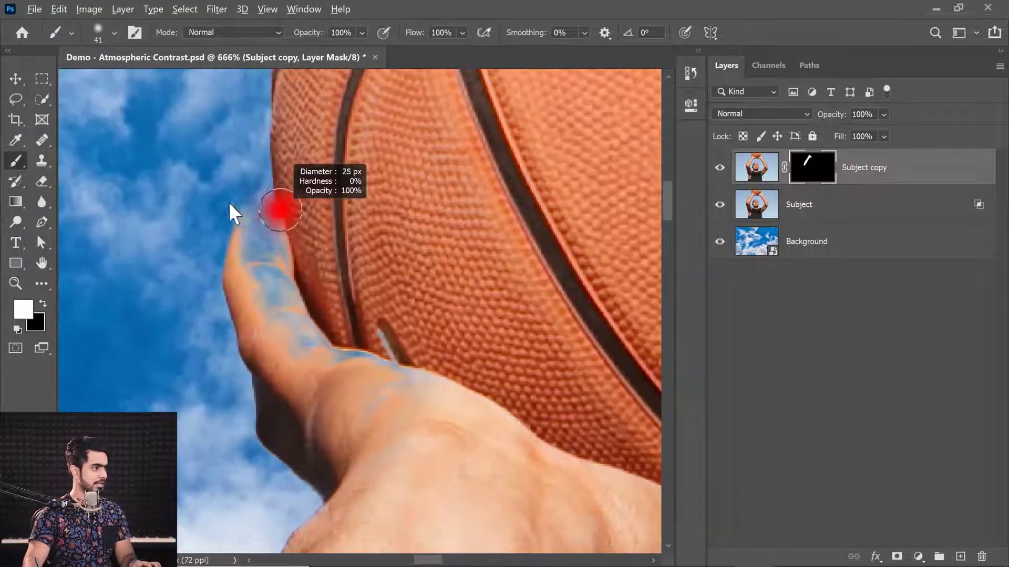
{"action": "right_click", "coordinate": [235, 213]}
{"action": "left_click", "coordinate": [286, 170]}
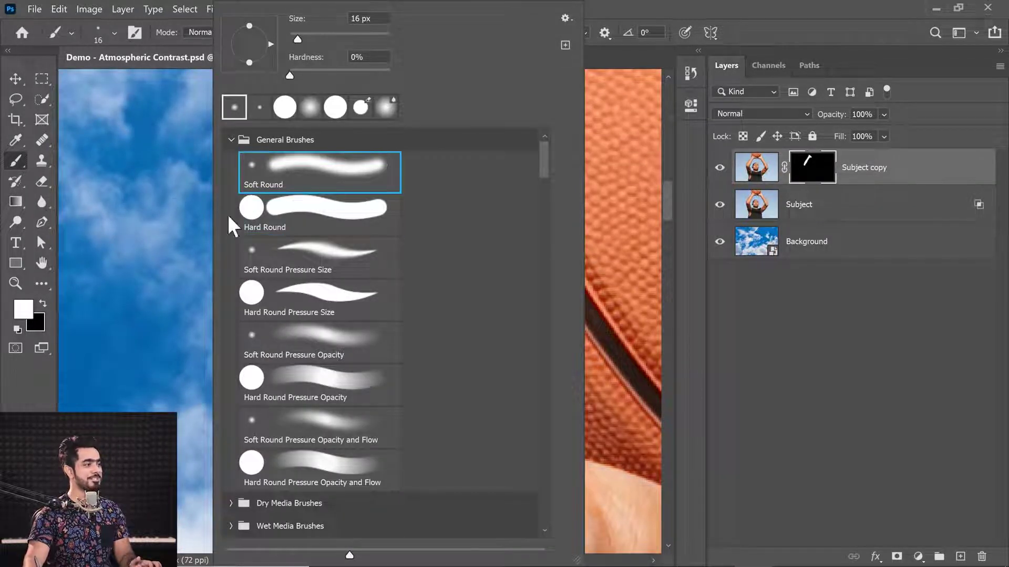
{"action": "key", "text": "Return"}
{"action": "right_click", "coordinate": [245, 213], "text": "alt"}
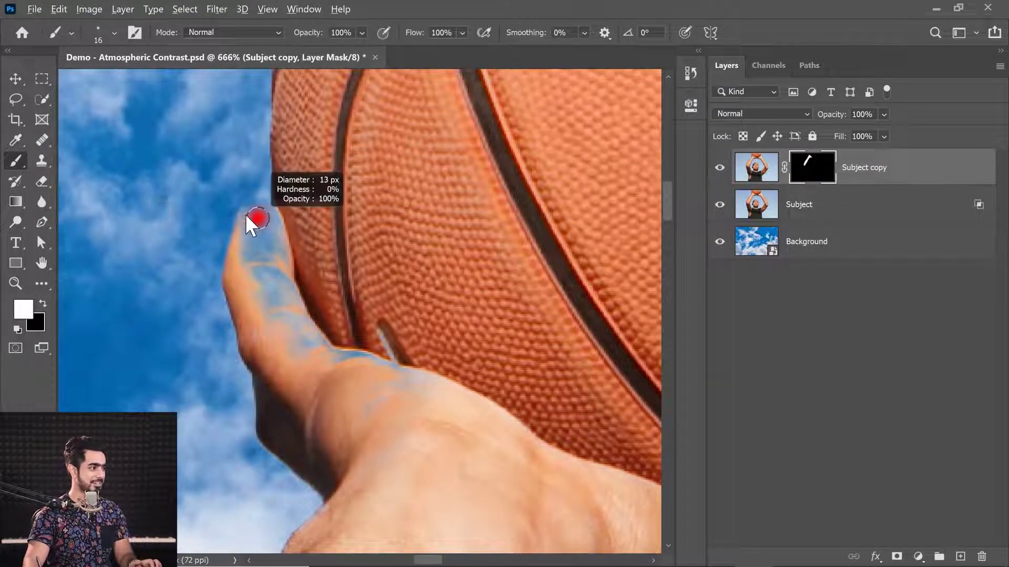
{"action": "mouse_move", "coordinate": [271, 207]}
{"action": "left_mouse_down"}
{"action": "mouse_move", "coordinate": [253, 234]}
{"action": "mouse_move", "coordinate": [272, 261]}
{"action": "mouse_move", "coordinate": [278, 225]}
{"action": "mouse_move", "coordinate": [272, 236]}
{"action": "mouse_move", "coordinate": [268, 227]}
{"action": "mouse_move", "coordinate": [294, 294]}
{"action": "mouse_move", "coordinate": [271, 290]}
{"action": "mouse_move", "coordinate": [271, 308]}
{"action": "mouse_move", "coordinate": [396, 377]}
{"action": "mouse_move", "coordinate": [365, 398]}
{"action": "left_mouse_up"}
{"action": "key", "text": "bracketright"}
{"action": "key", "text": "bracketright"}
{"action": "key", "text": "bracketright"}
{"action": "key", "text": "bracketright"}
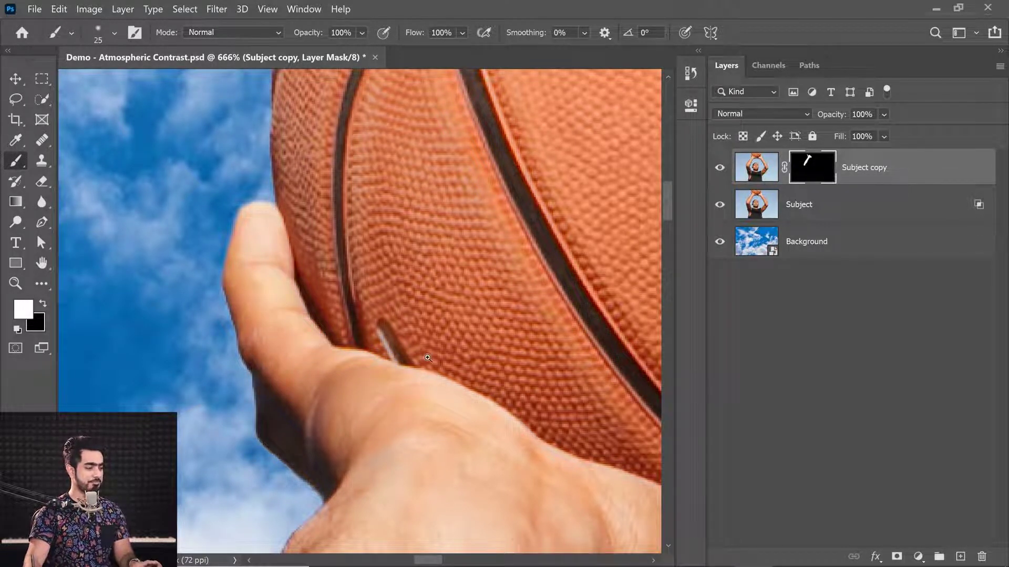
Step: Pan across the hand and torso and greatly enlarge the brush
{"action": "scroll", "coordinate": [411, 358], "scroll_direction": "down", "scroll_amount": 2}
{"action": "left_click_drag", "start_coordinate": [275, 297], "coordinate": [258, 263]}
{"action": "scroll", "coordinate": [320, 297], "scroll_direction": "down", "scroll_amount": 3}
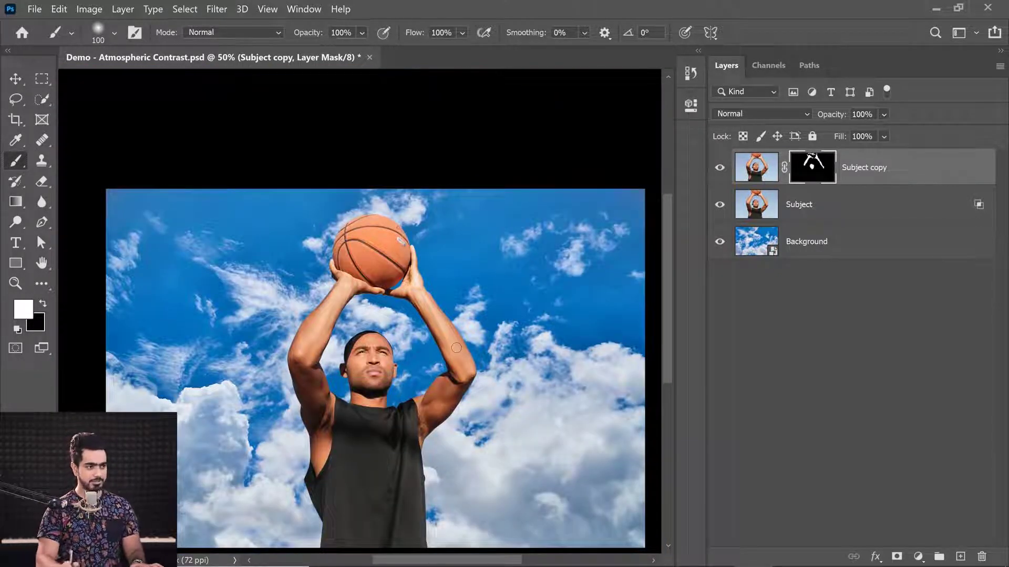
{"action": "left_click_drag", "start_coordinate": [426, 417], "coordinate": [366, 294]}
{"action": "scroll", "coordinate": [525, 419], "scroll_direction": "up", "scroll_amount": 2}
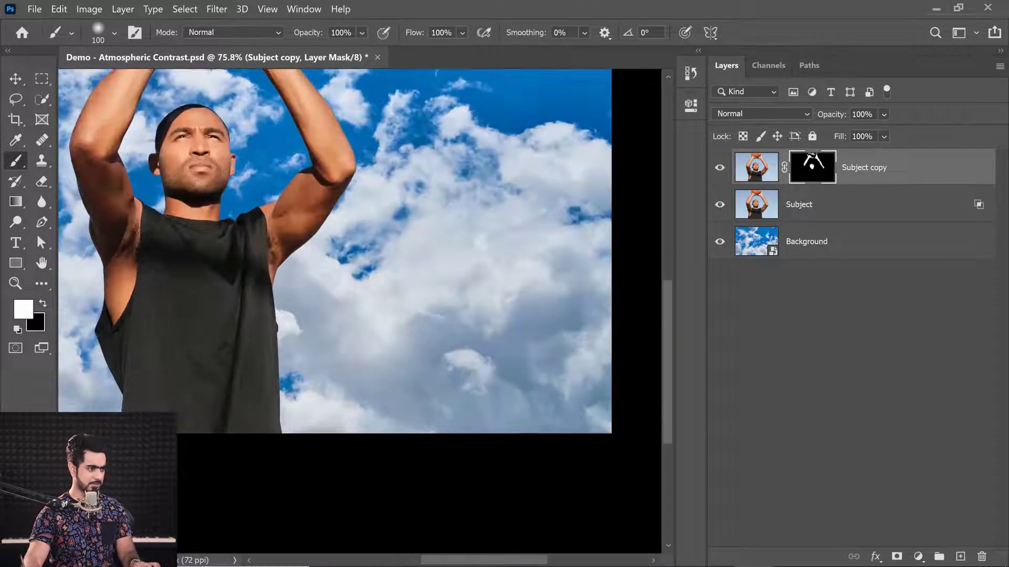
{"action": "key", "text": "bracketright"}
{"action": "key", "text": "bracketright"}
{"action": "key", "text": "bracketright"}
{"action": "key", "text": "bracketright"}
{"action": "key", "text": "bracketright"}
{"action": "key", "text": "bracketright"}
{"action": "key", "text": "bracketright"}
{"action": "key", "text": "bracketright"}
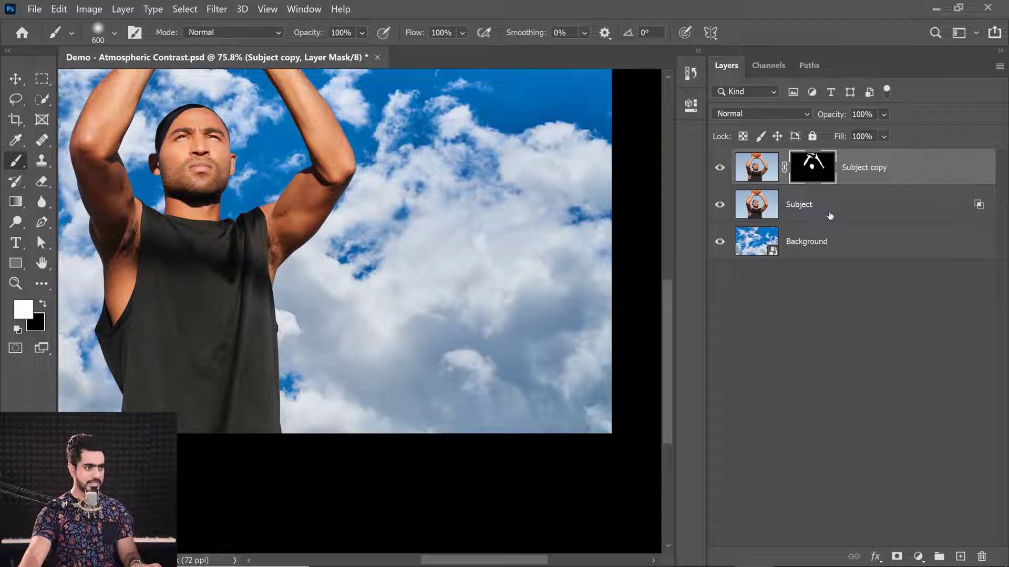
Step: Add a white layer mask to the Subject layer and make black the foreground colour
{"action": "left_click", "coordinate": [850, 216]}
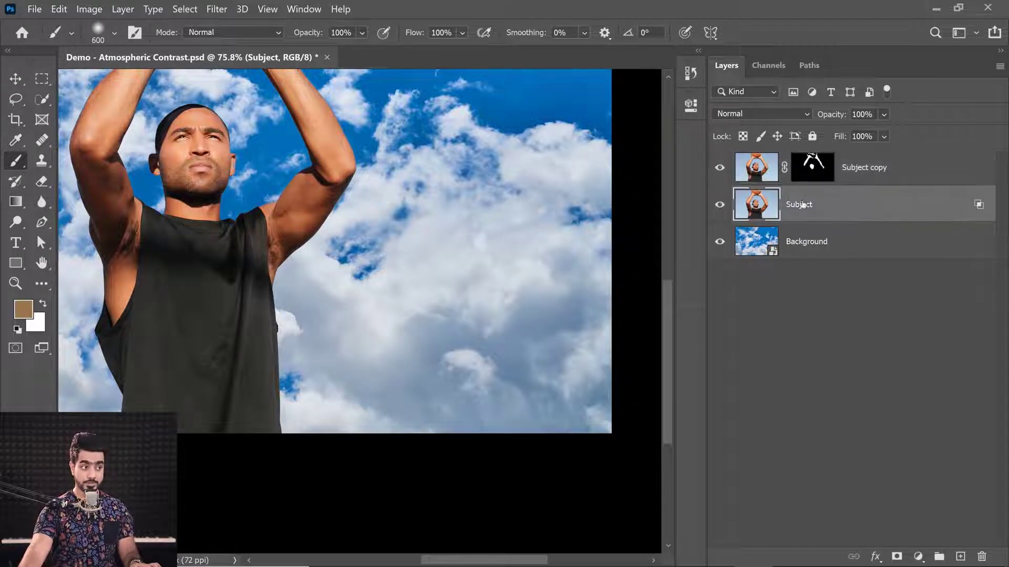
{"action": "left_click", "coordinate": [897, 556]}
{"action": "key", "text": "x"}
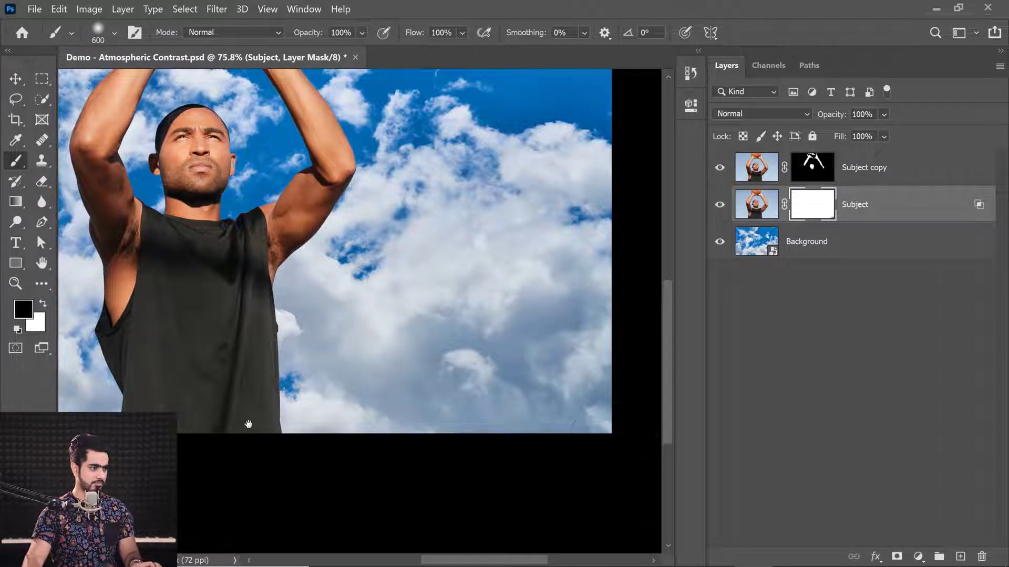
{"action": "key", "text": "ctrl+shift+h"}
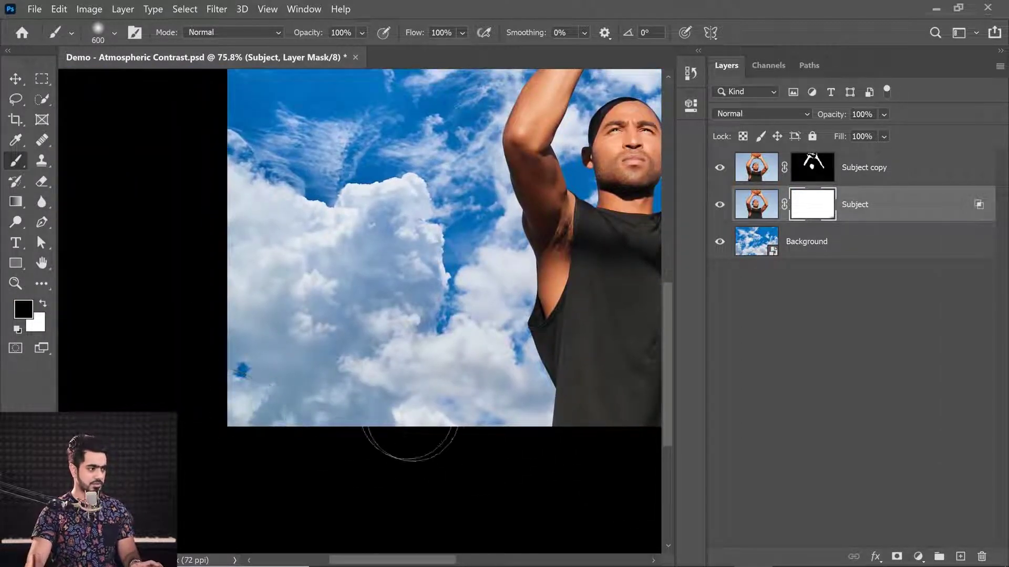
{"action": "key", "text": "ctrl+0"}
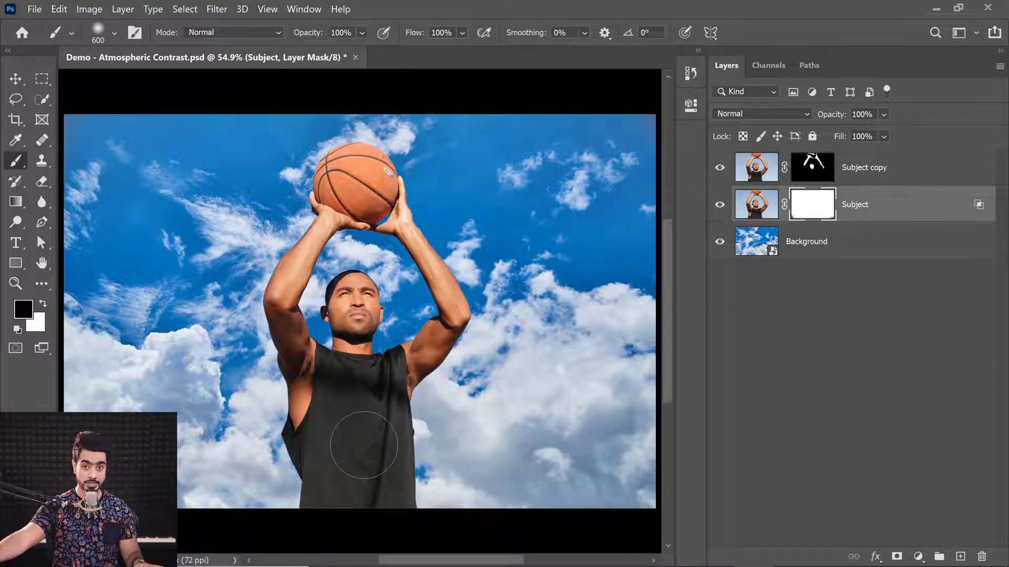
Step: Add a Brightness/Contrast adjustment above the Background with Contrast set to -50
{"action": "left_click", "coordinate": [849, 244]}
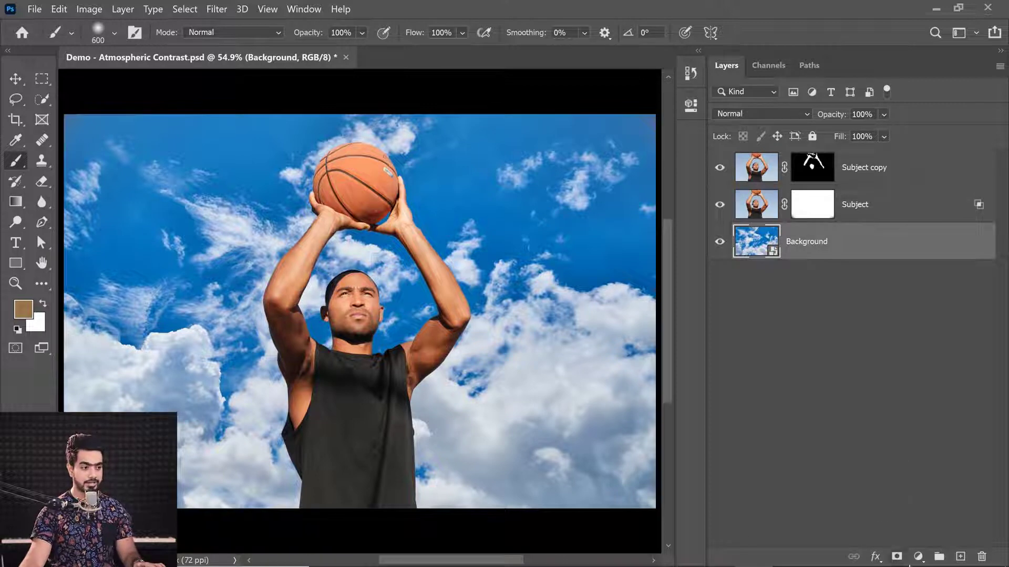
{"action": "left_click", "coordinate": [918, 556]}
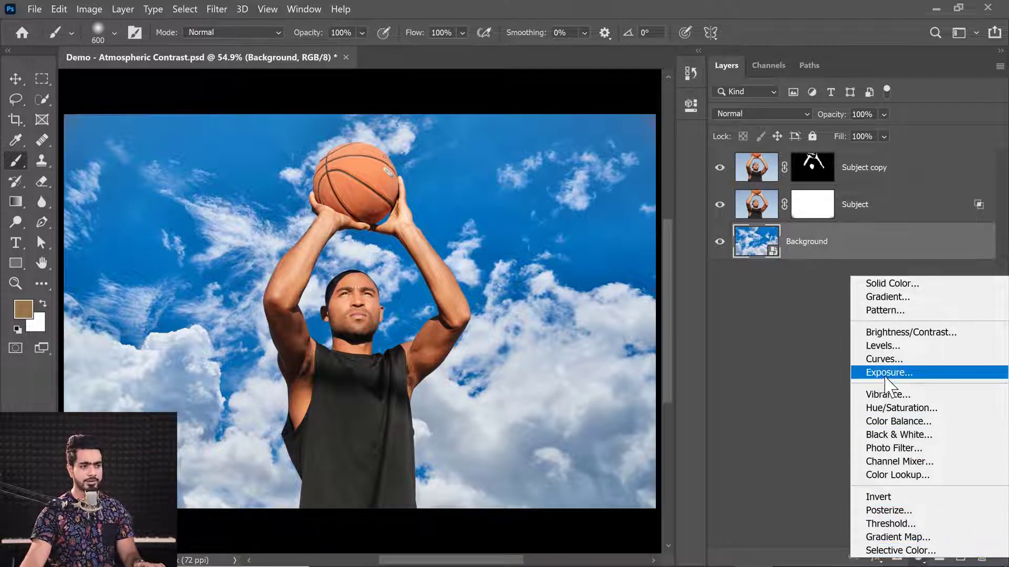
{"action": "left_click", "coordinate": [909, 333]}
{"action": "left_click_drag", "start_coordinate": [554, 227], "coordinate": [461, 226]}
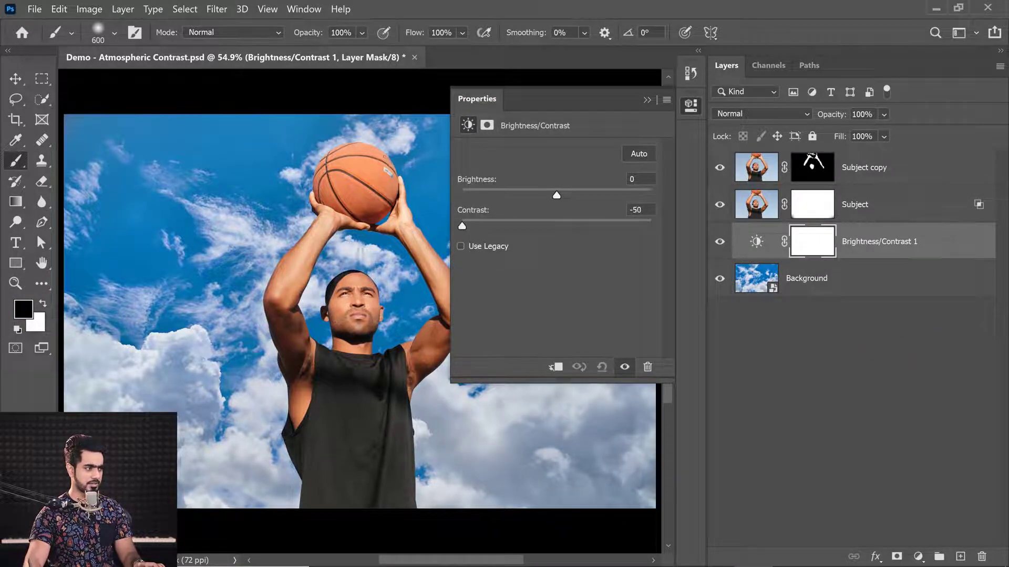
{"action": "left_click", "coordinate": [648, 100]}
Step: Toggle the Brightness/Contrast layer off and on to compare the softened sky
{"action": "left_click", "coordinate": [720, 243]}
{"action": "left_click", "coordinate": [719, 242]}
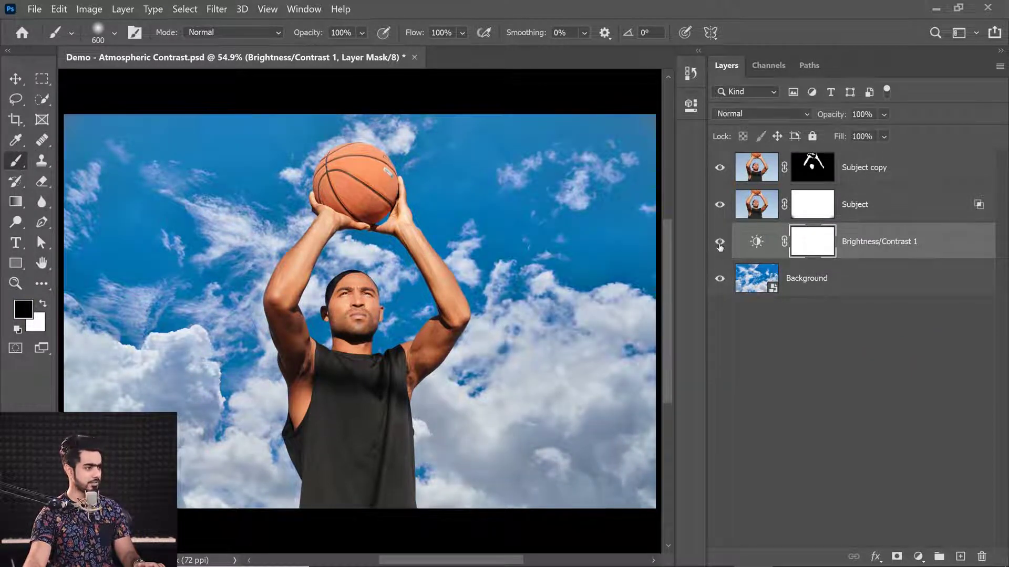
{"action": "left_click", "coordinate": [720, 244]}
{"action": "left_click", "coordinate": [720, 244]}
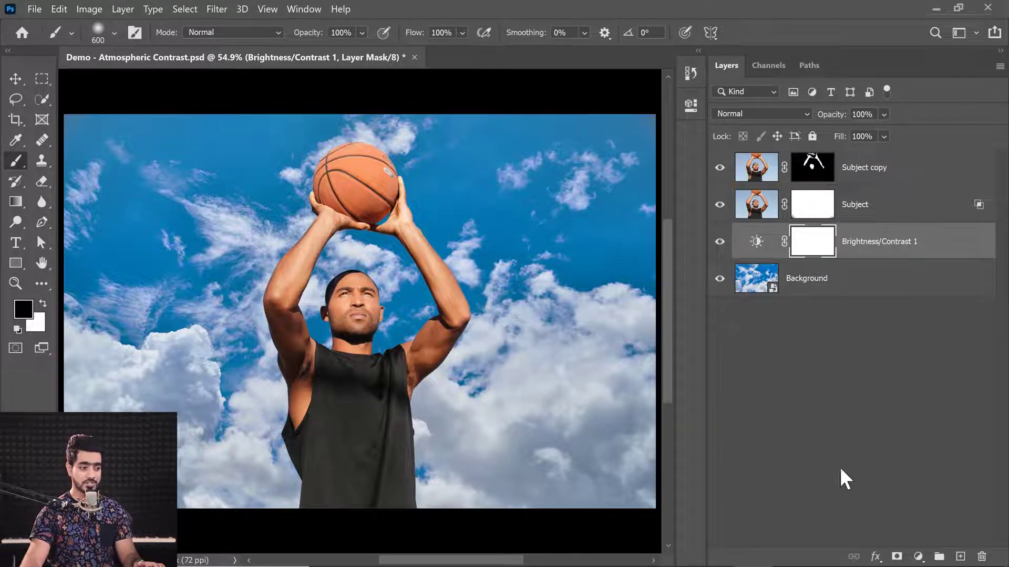
Step: Add a Hue/Saturation adjustment layer with Saturation lowered to -16
{"action": "left_click", "coordinate": [920, 558]}
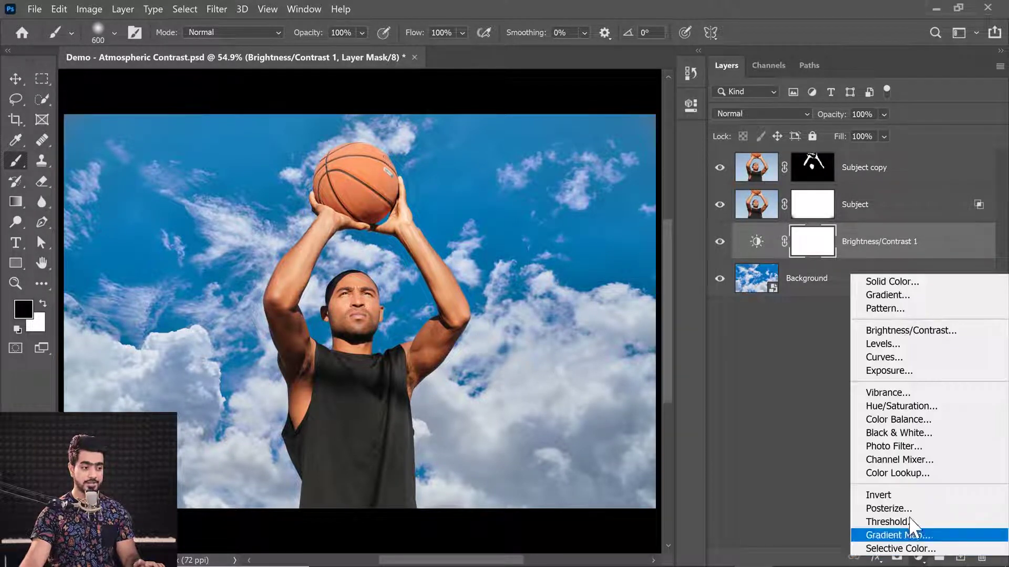
{"action": "left_click", "coordinate": [894, 408]}
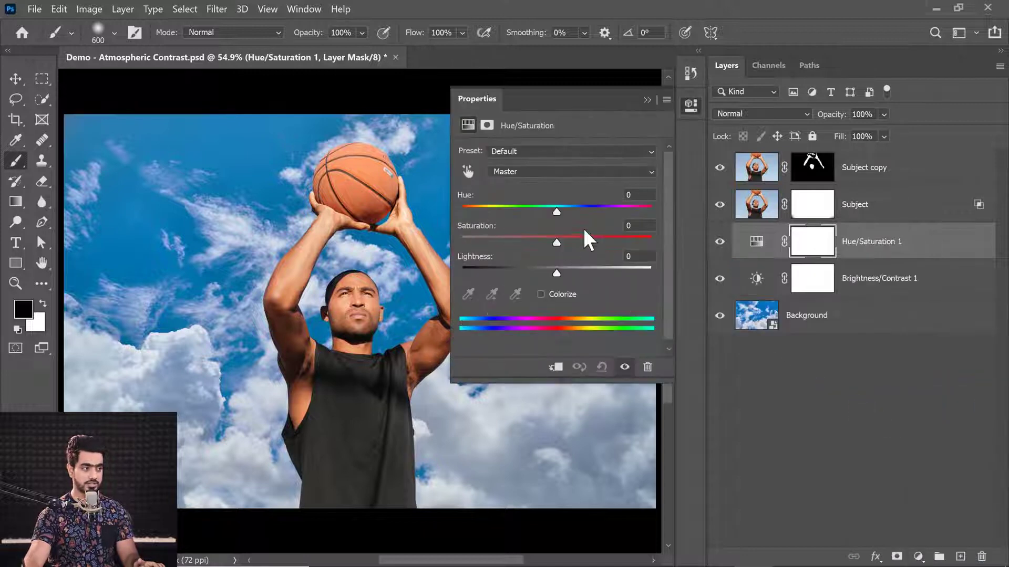
{"action": "left_click_drag", "start_coordinate": [556, 242], "coordinate": [541, 243]}
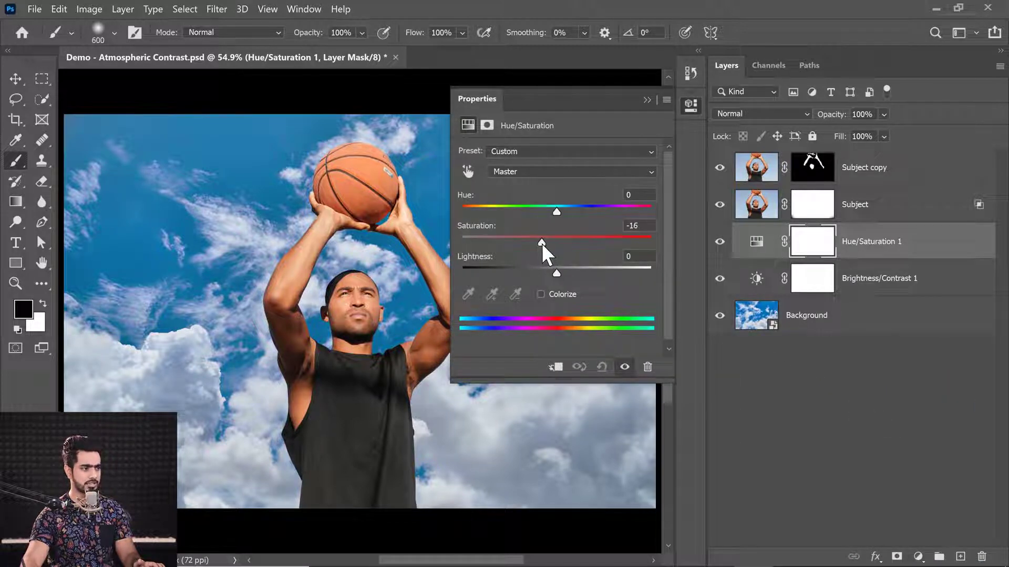
{"action": "left_click", "coordinate": [648, 100]}
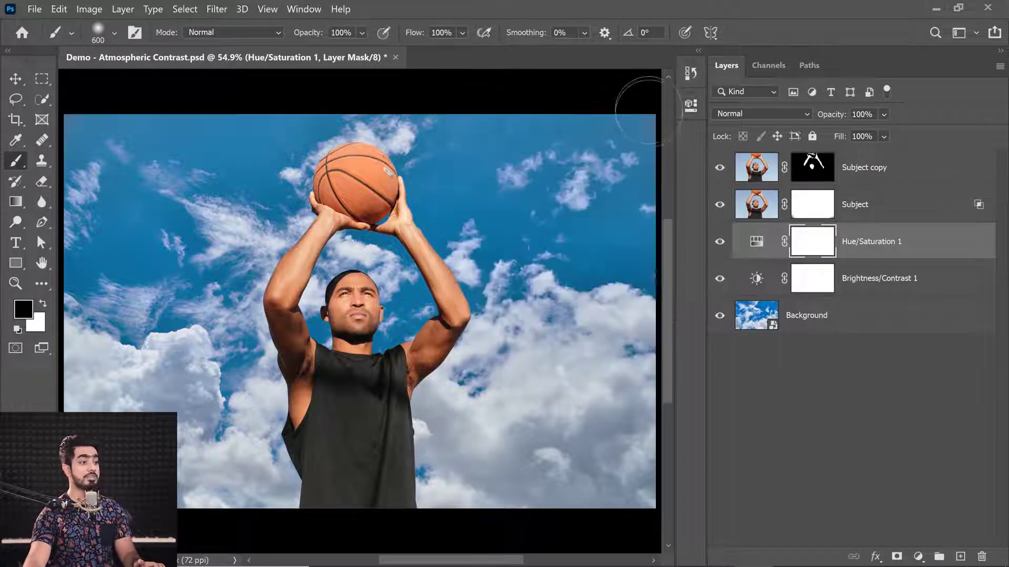
Step: Compare with the adjustments and Subject copy mask toggled, then select the Background layer
{"action": "left_click", "coordinate": [719, 243]}
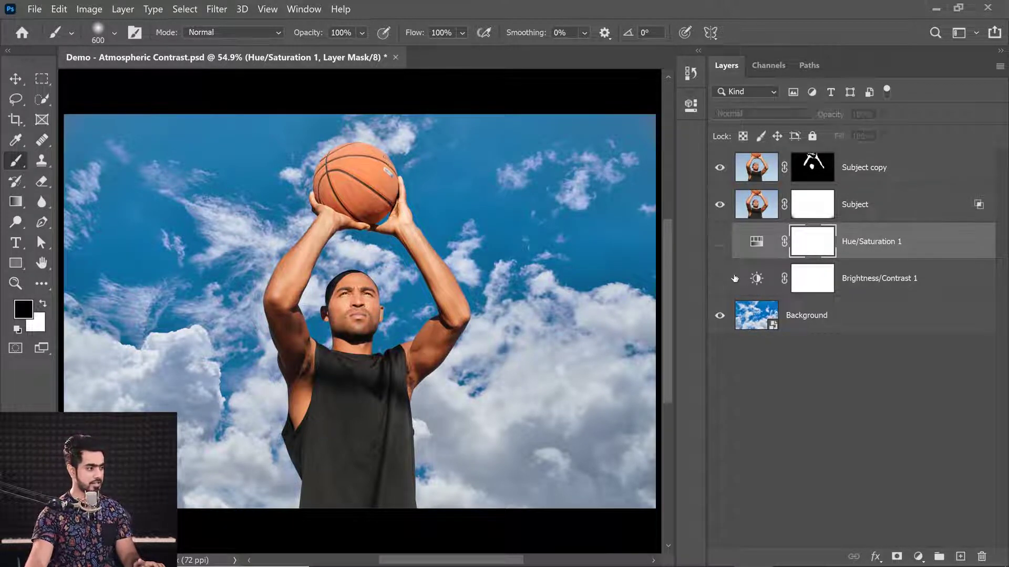
{"action": "left_click", "coordinate": [718, 242]}
{"action": "left_click", "coordinate": [719, 284]}
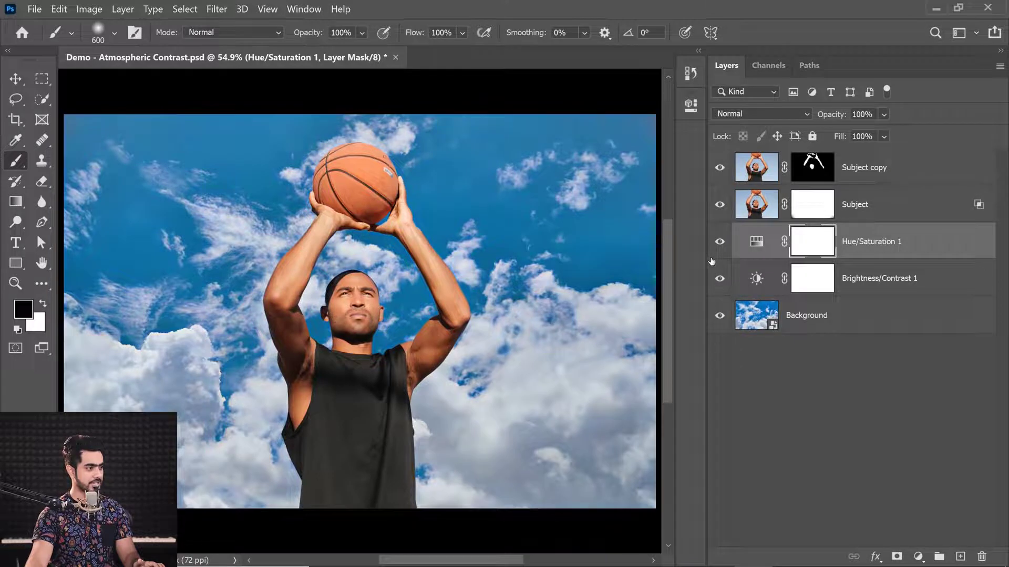
{"action": "left_click", "coordinate": [712, 245]}
{"action": "left_click", "coordinate": [719, 243]}
{"action": "left_click", "coordinate": [719, 280]}
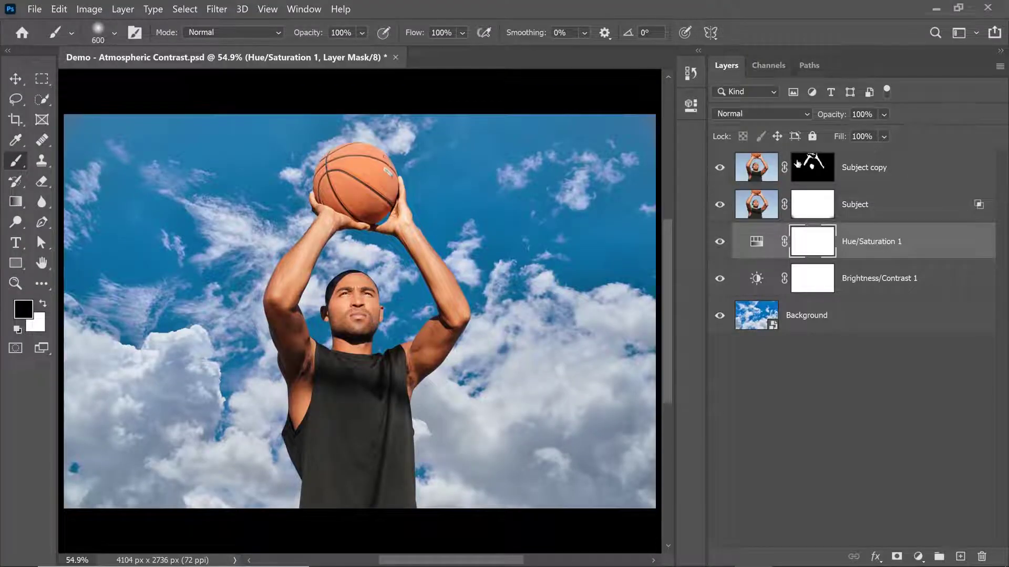
{"action": "left_click", "coordinate": [812, 168], "text": "shift"}
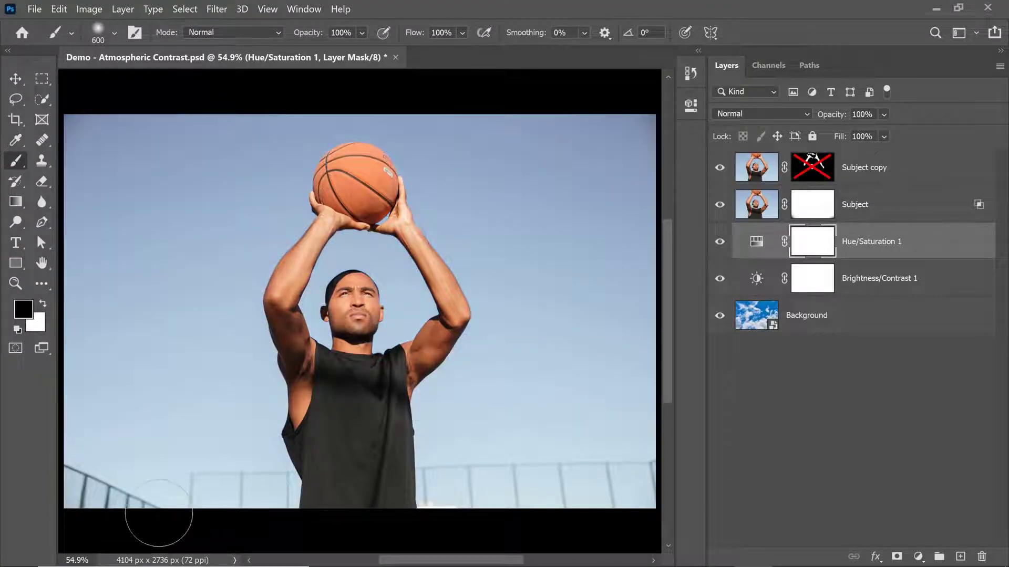
{"action": "left_click", "coordinate": [825, 174], "text": "shift"}
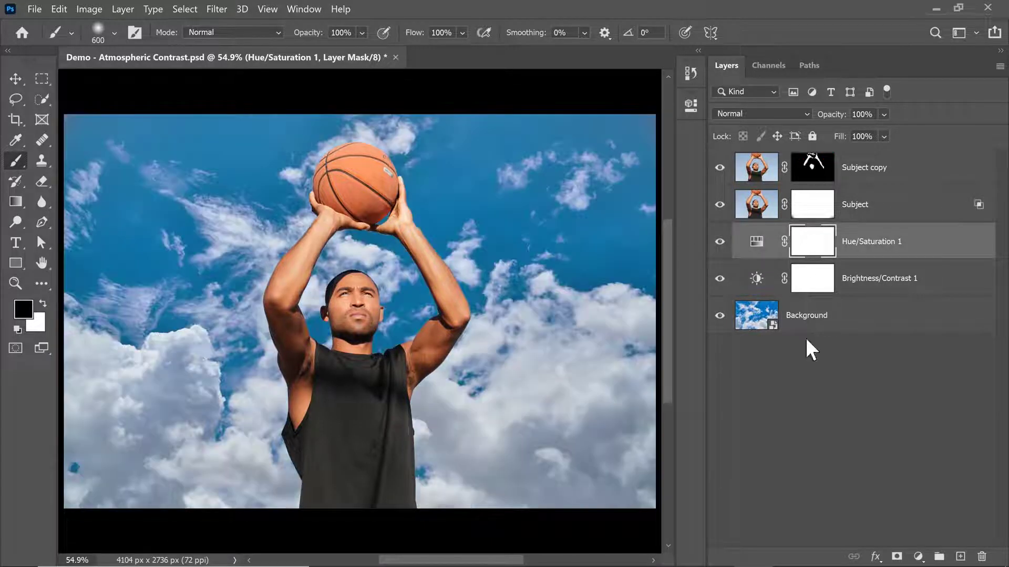
{"action": "left_click", "coordinate": [805, 331]}
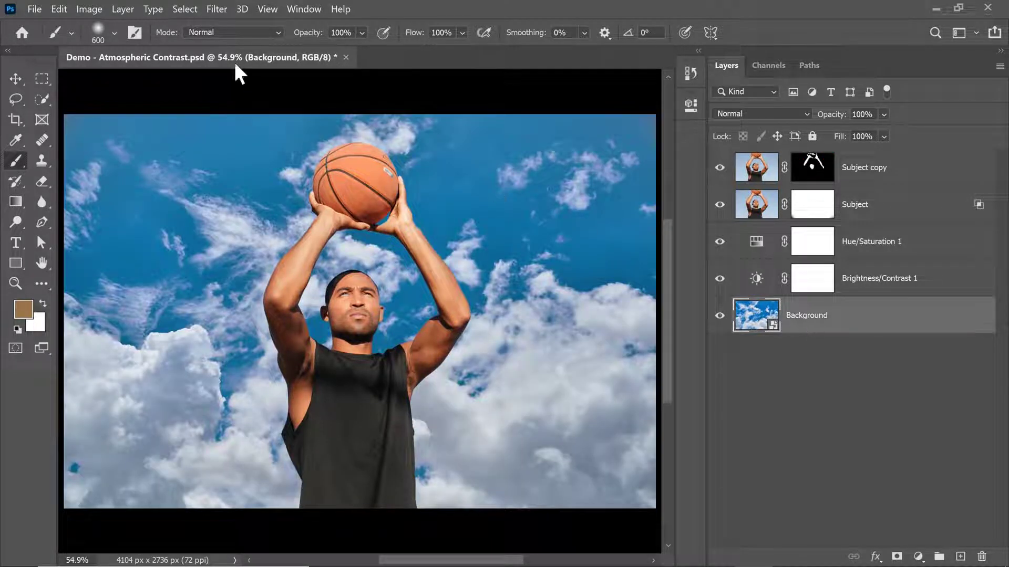
Step: Apply a Gaussian Blur smart filter of about 5.6 px to the sky Background
{"action": "left_click", "coordinate": [217, 11]}
{"action": "mouse_move", "coordinate": [310, 171]}
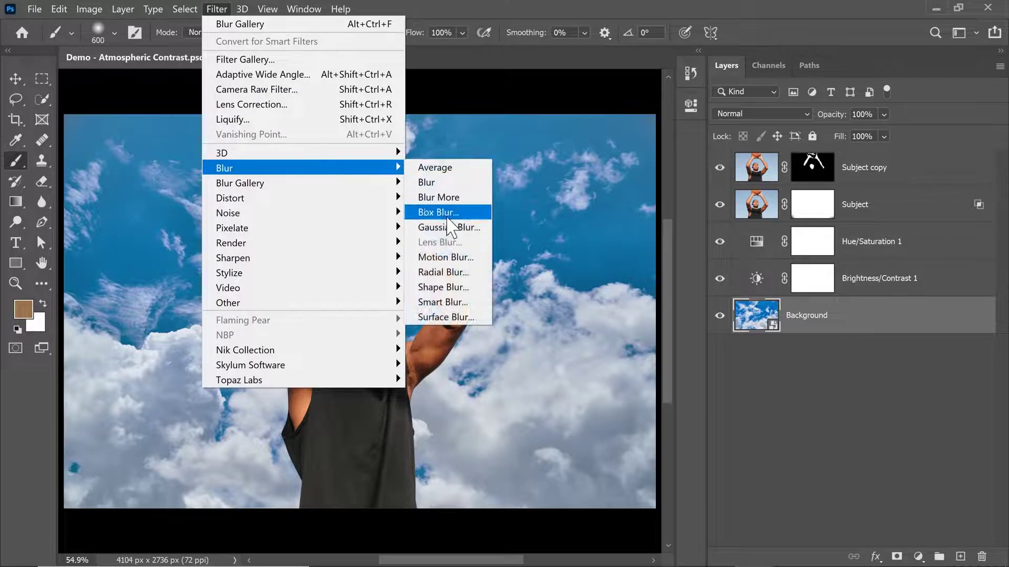
{"action": "left_click", "coordinate": [444, 227]}
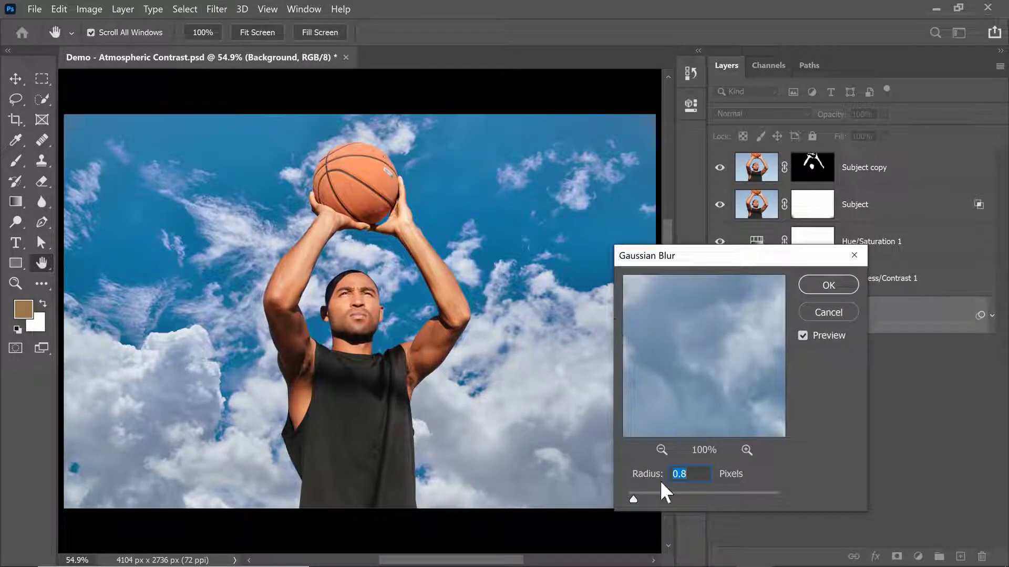
{"action": "mouse_move", "coordinate": [660, 497]}
{"action": "left_mouse_down"}
{"action": "mouse_move", "coordinate": [675, 496]}
{"action": "mouse_move", "coordinate": [662, 497]}
{"action": "left_mouse_up"}
{"action": "type", "text": "8"}
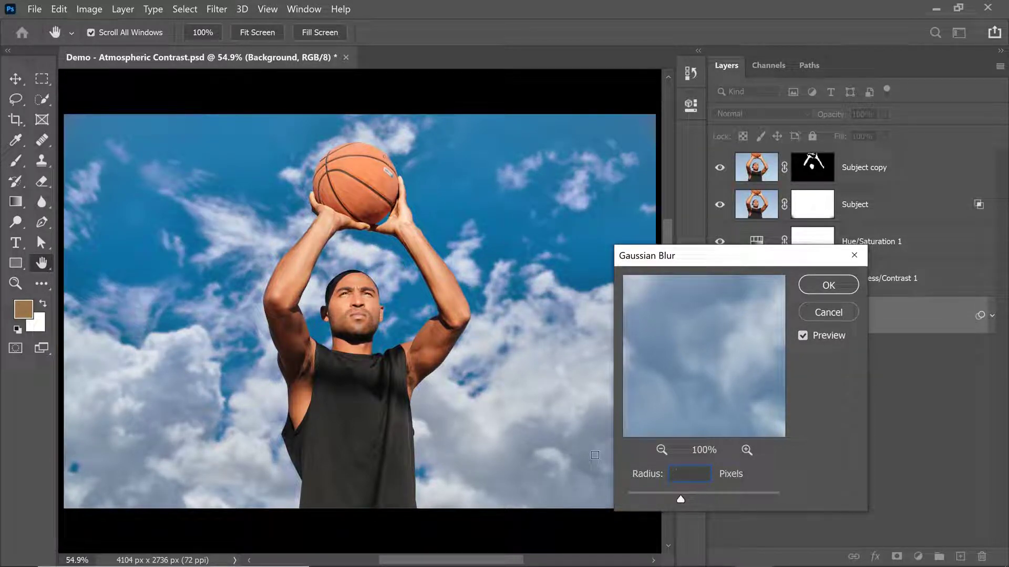
{"action": "type", "text": "5.6"}
{"action": "key", "text": "Return"}
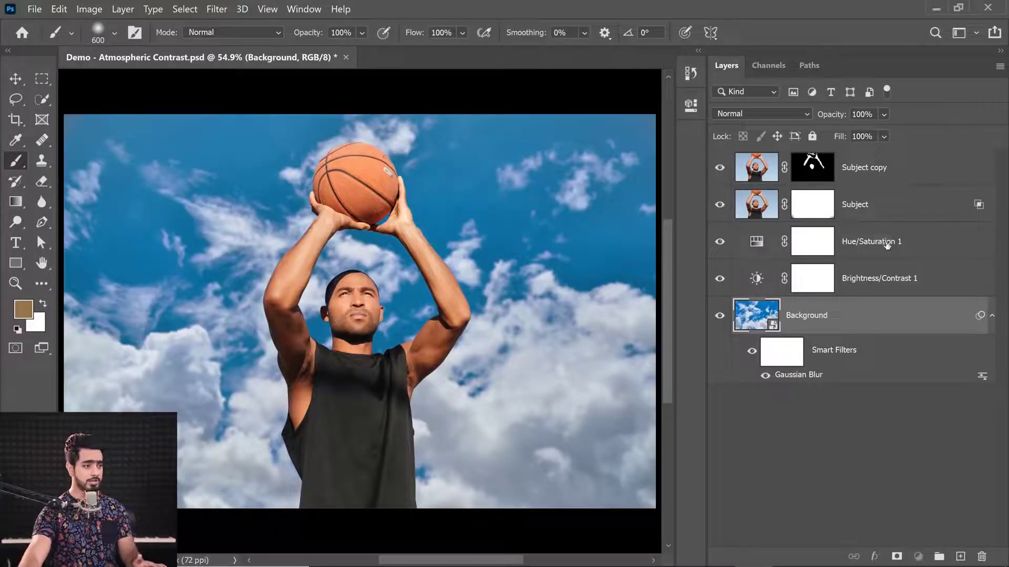
Step: Add a Curves layer above Hue/Saturation 1 lifting blacks to 33 and lowering whites to 246
{"action": "left_click", "coordinate": [828, 240]}
{"action": "left_click", "coordinate": [918, 556]}
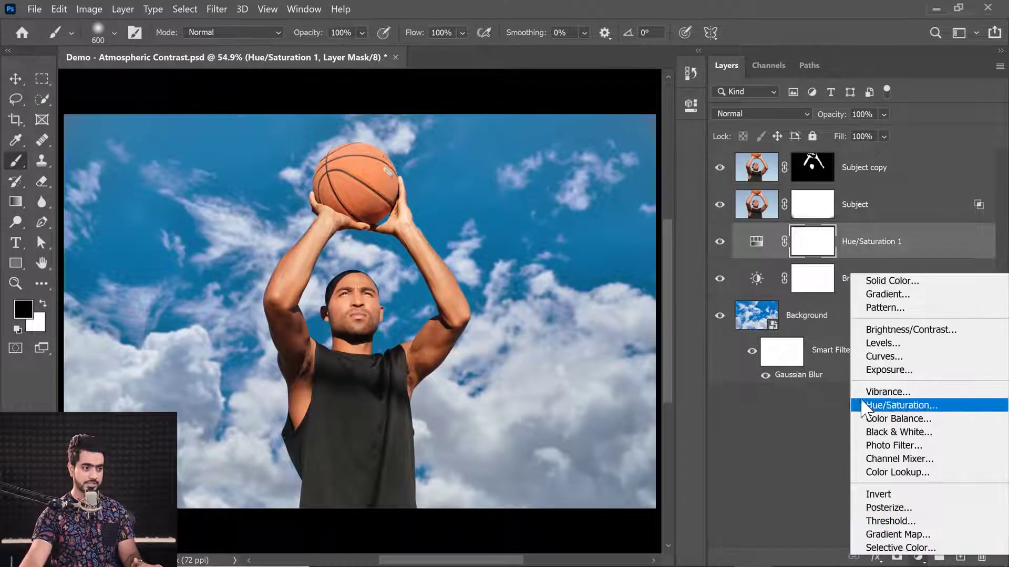
{"action": "left_click", "coordinate": [880, 357]}
{"action": "left_click", "coordinate": [496, 342]}
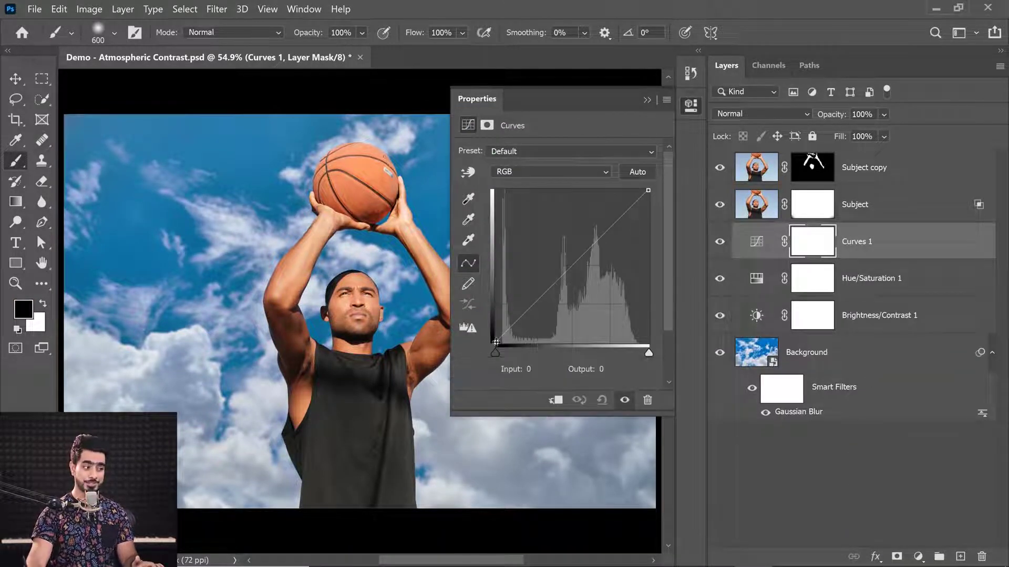
{"action": "left_click_drag", "start_coordinate": [496, 342], "coordinate": [496, 322]}
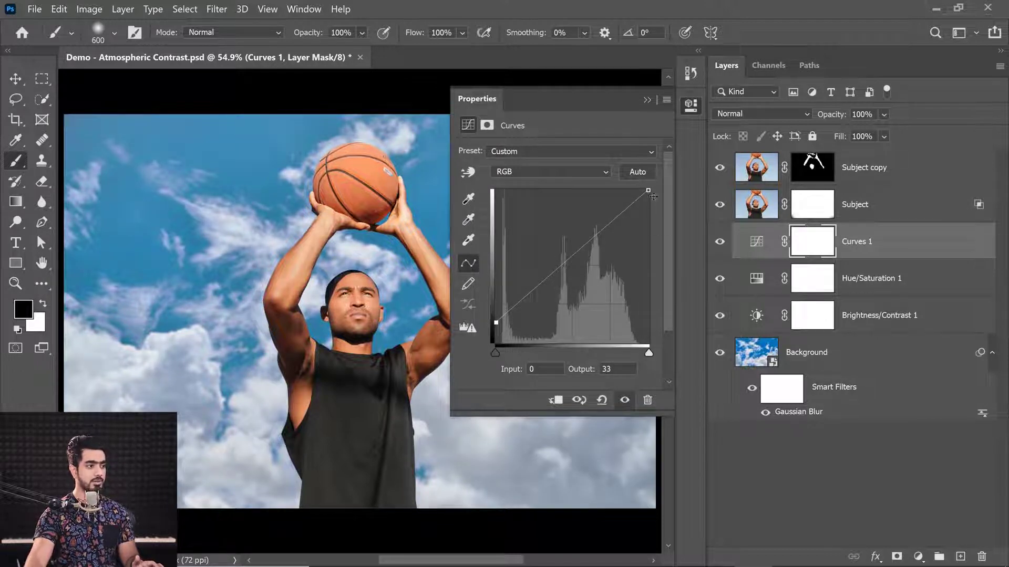
{"action": "mouse_move", "coordinate": [648, 190]}
{"action": "left_mouse_down"}
{"action": "mouse_move", "coordinate": [649, 202]}
{"action": "mouse_move", "coordinate": [661, 198]}
{"action": "left_mouse_up"}
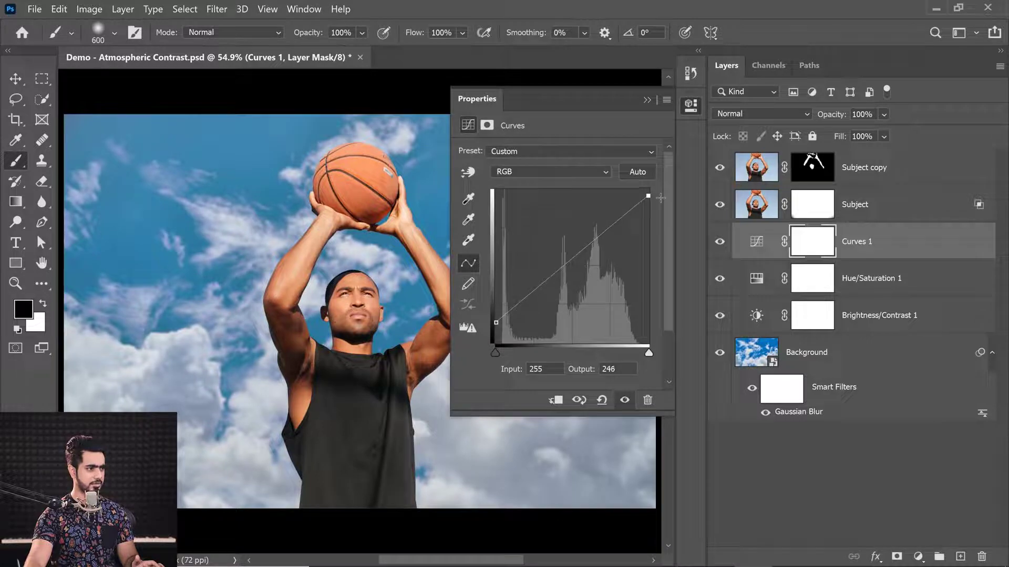
{"action": "left_click", "coordinate": [647, 100]}
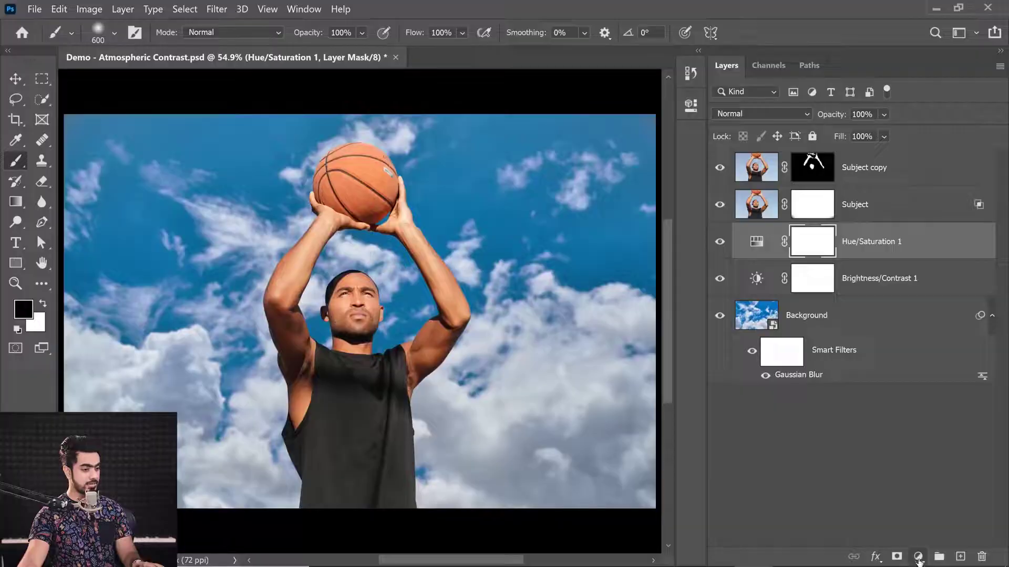
Step: Add a Vibrance adjustment layer with Vibrance set to -55
{"action": "left_click", "coordinate": [920, 561]}
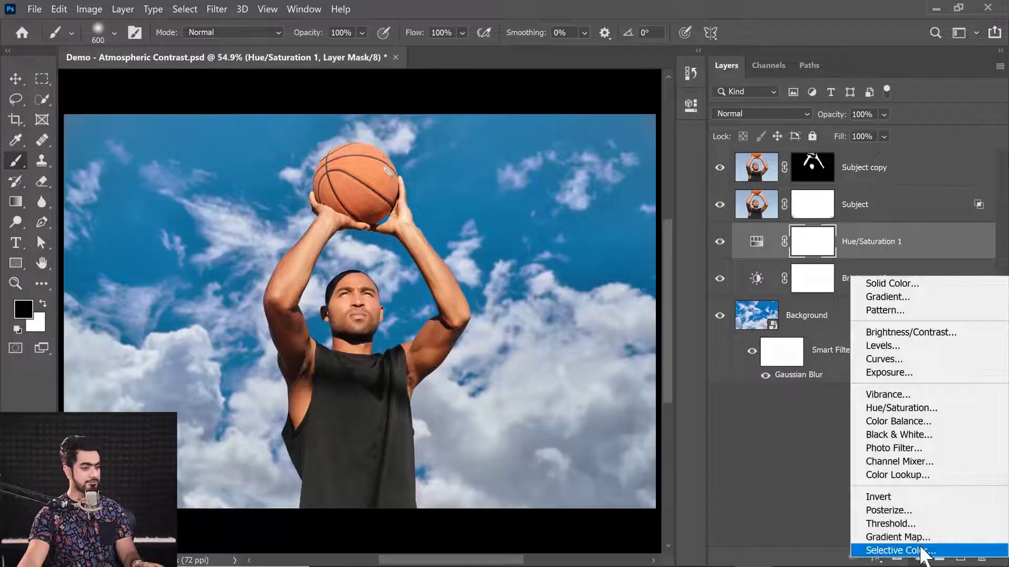
{"action": "left_click", "coordinate": [888, 395]}
{"action": "left_click_drag", "start_coordinate": [555, 168], "coordinate": [506, 169]}
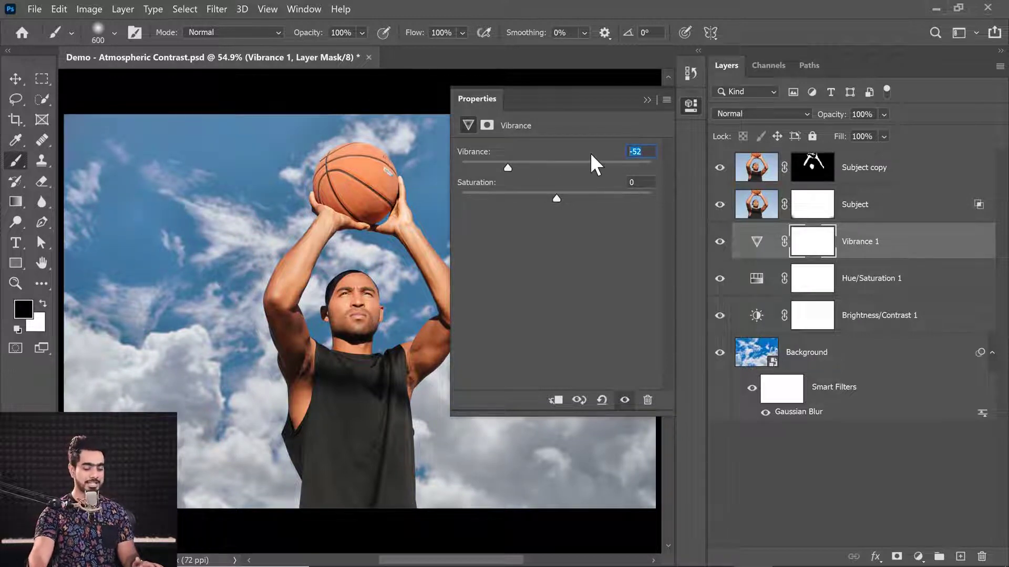
{"action": "type", "text": "-55"}
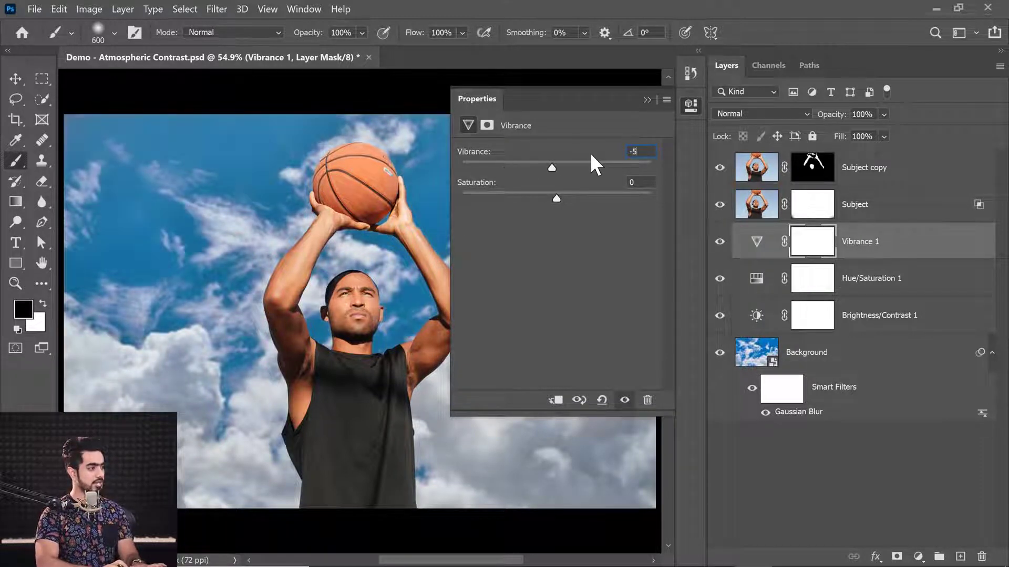
{"action": "left_click", "coordinate": [646, 101]}
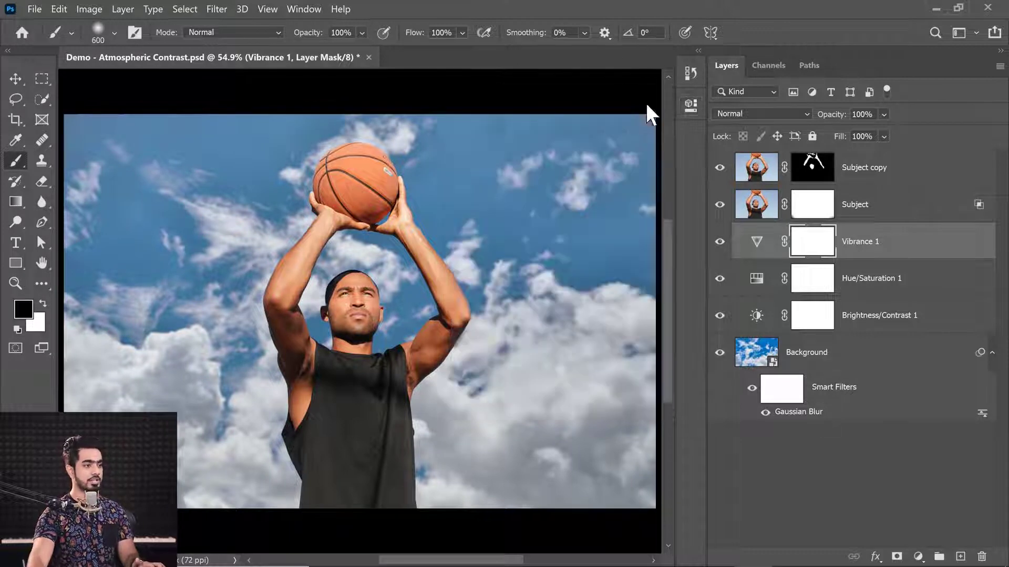
Step: Toggle the three background adjustments and the Gaussian Blur filter to compare
{"action": "left_click_drag", "start_coordinate": [718, 245], "coordinate": [719, 318]}
{"action": "left_click", "coordinate": [751, 388]}
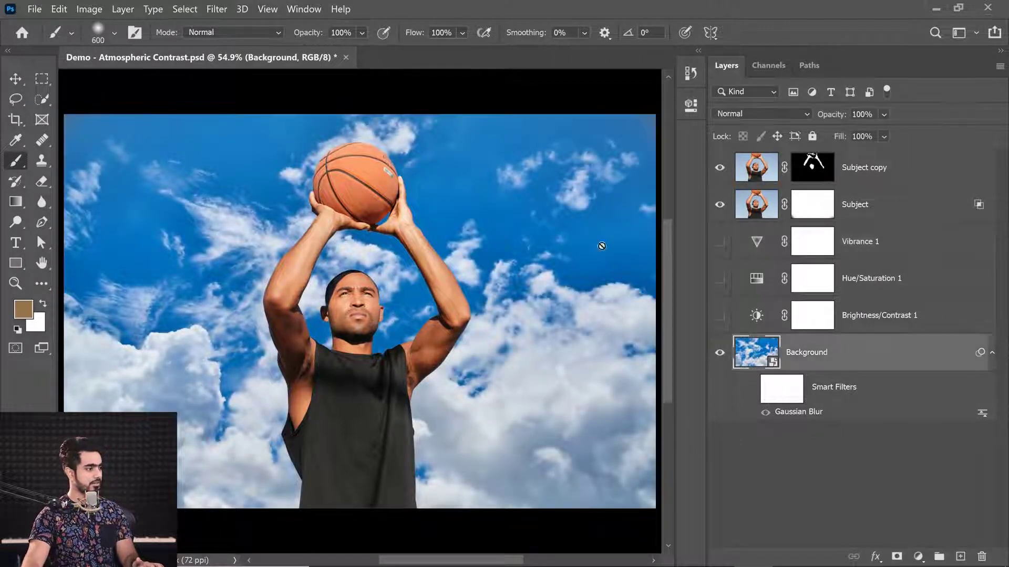
{"action": "left_click", "coordinate": [752, 388]}
{"action": "left_click_drag", "start_coordinate": [719, 242], "coordinate": [719, 315]}
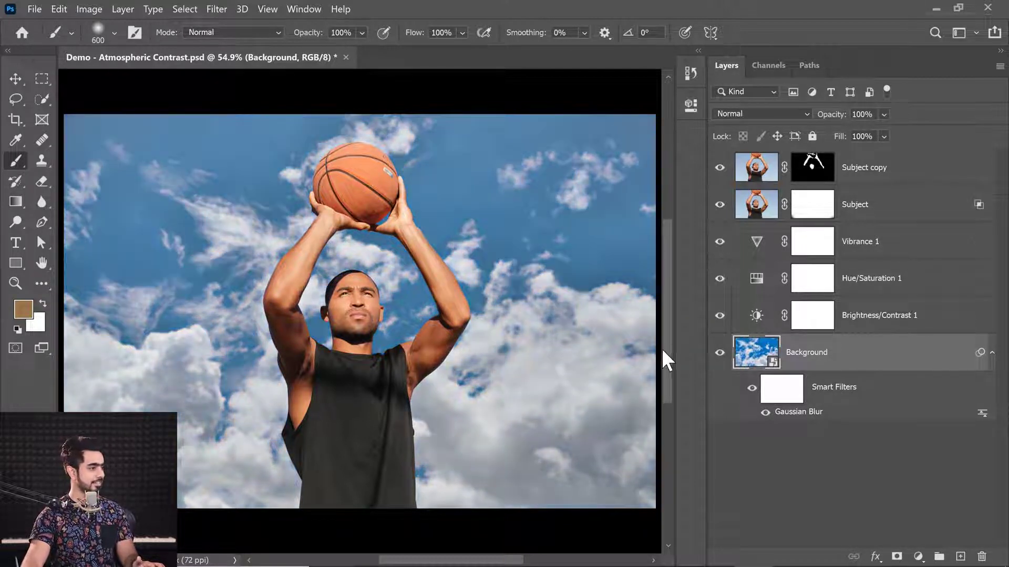
Step: Change the sky's Gaussian Blur smart filter radius to 3 pixels
{"action": "left_click", "coordinate": [751, 389]}
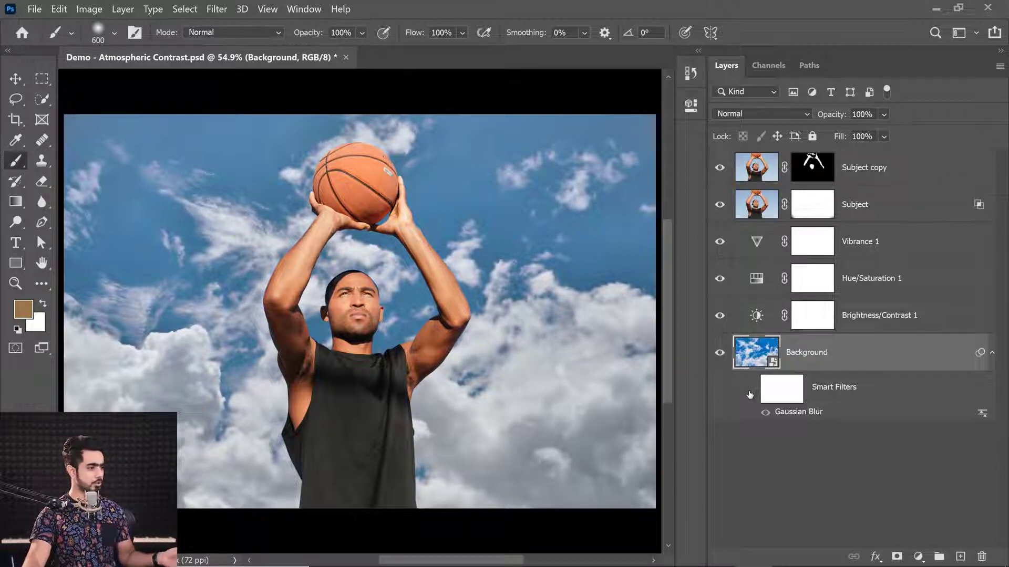
{"action": "left_click", "coordinate": [750, 393]}
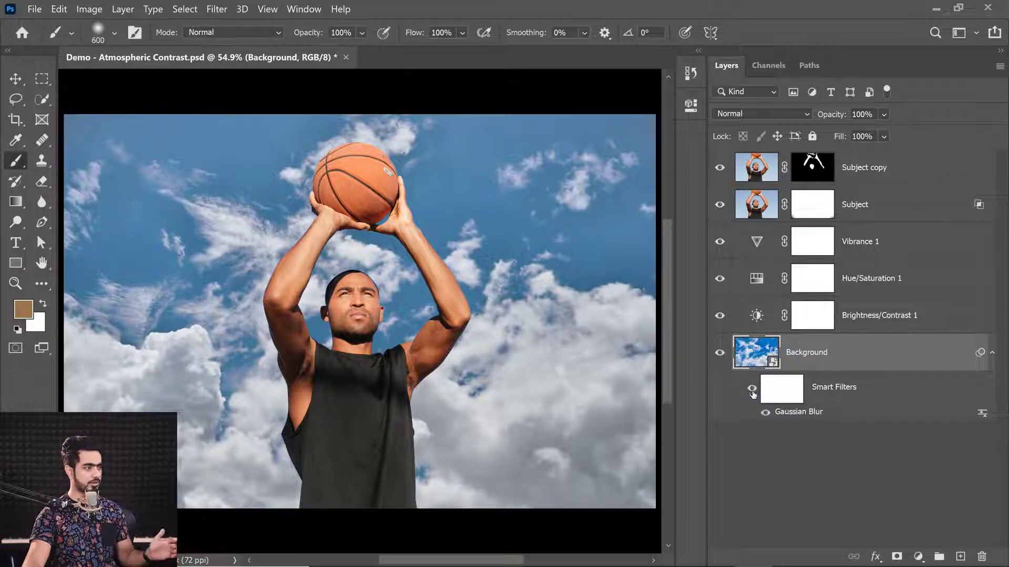
{"action": "double_click", "coordinate": [811, 413]}
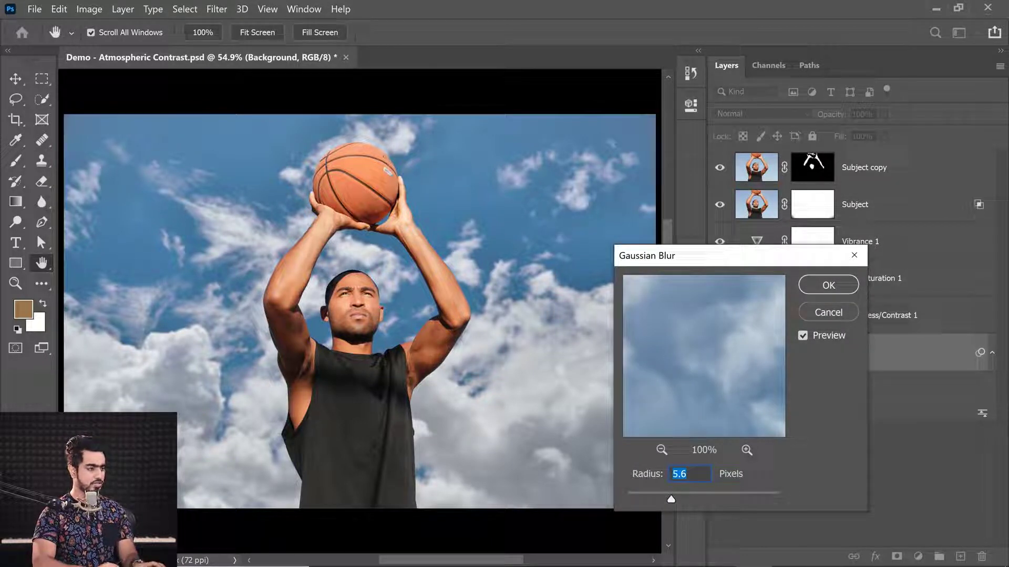
{"action": "type", "text": "3"}
{"action": "key", "text": "Return"}
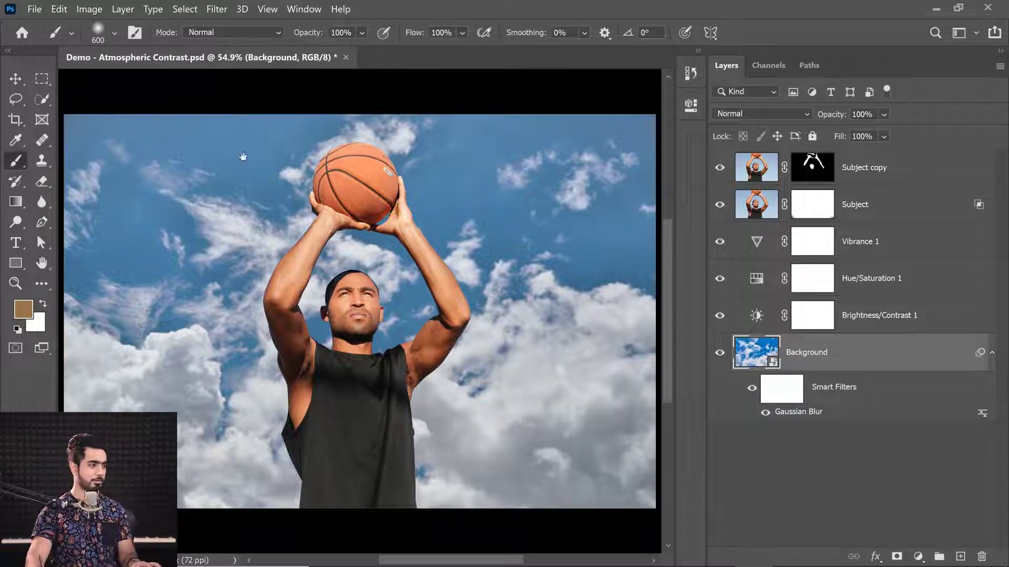
{"action": "scroll", "coordinate": [272, 202], "scroll_direction": "up", "scroll_amount": 3}
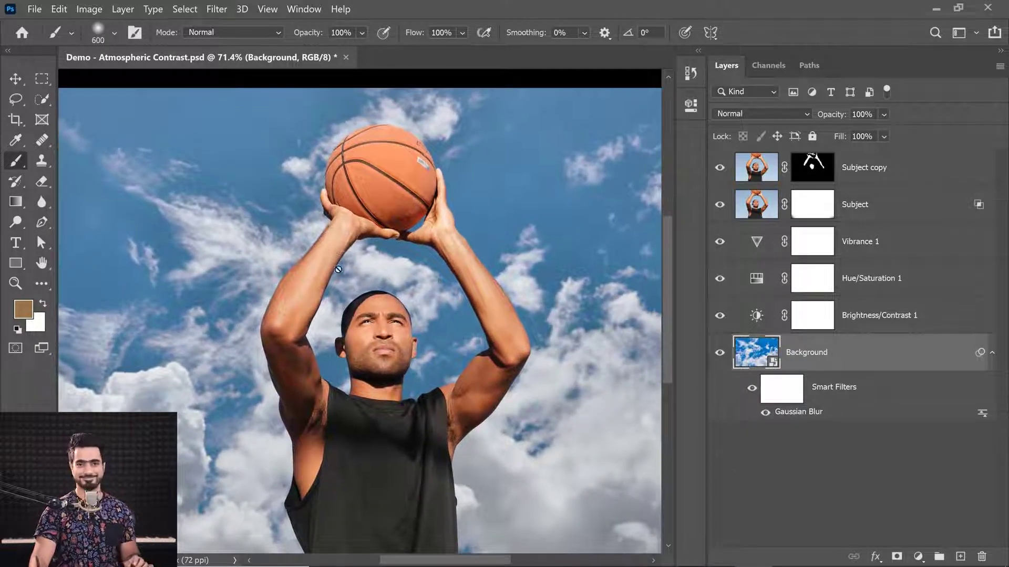
Step: Hide and re-show the three background adjustment layers to compare the sky
{"action": "left_click", "coordinate": [719, 315]}
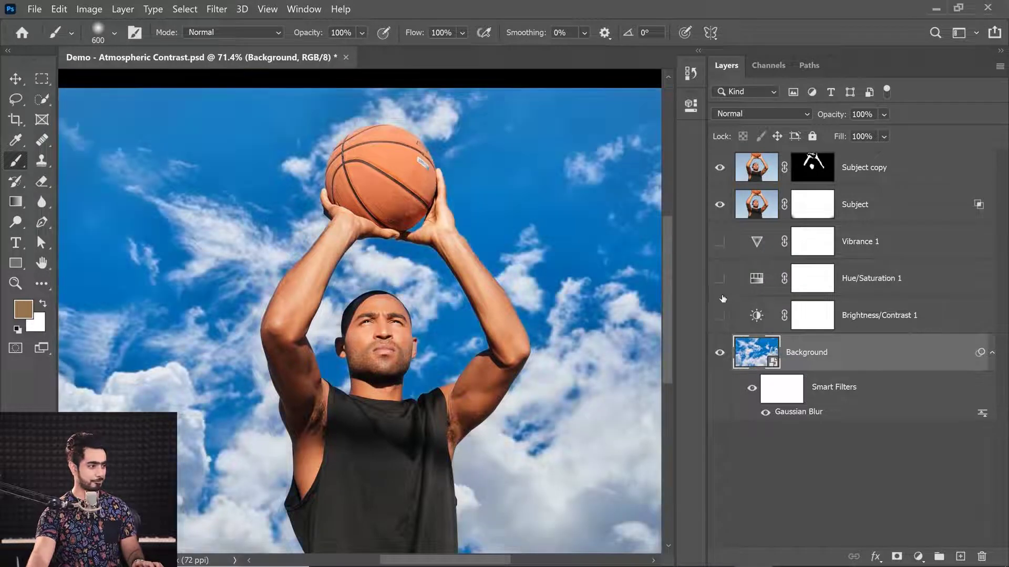
{"action": "scroll", "coordinate": [581, 263], "scroll_direction": "down", "scroll_amount": 2}
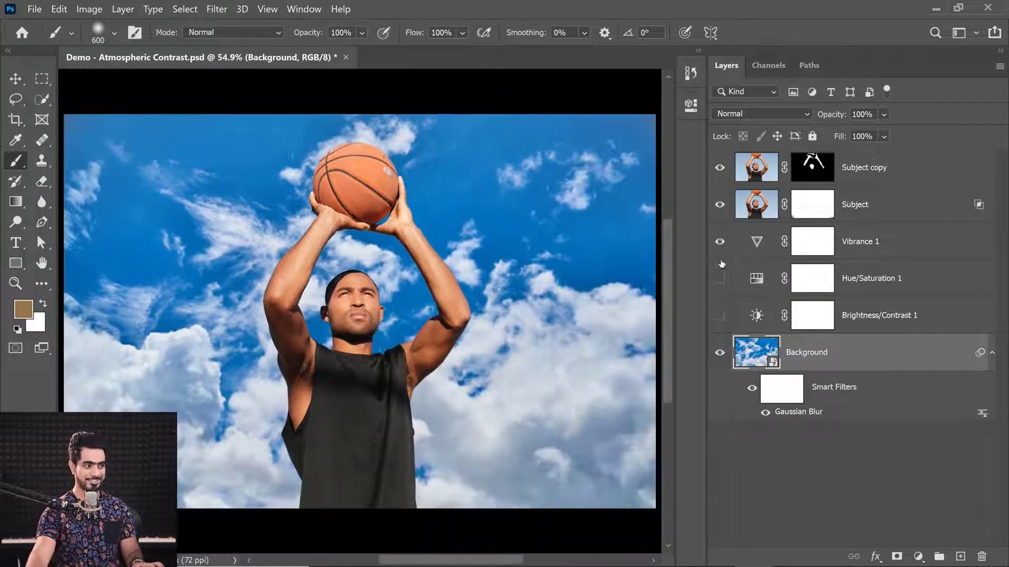
{"action": "left_click_drag", "start_coordinate": [720, 241], "coordinate": [720, 315]}
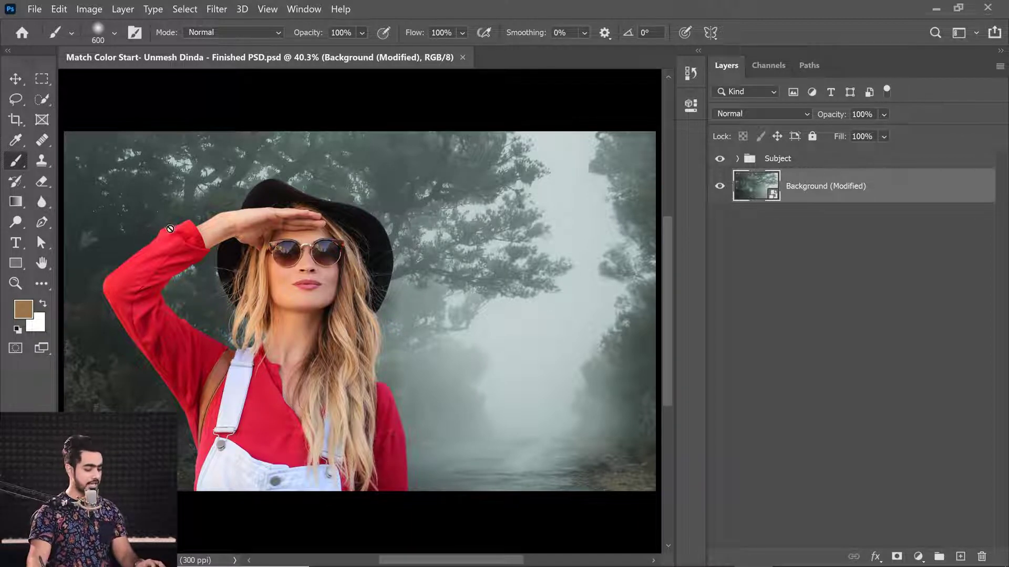
Step: Reset colours to black and white, toggle the Subject group to compare, and select it
{"action": "key", "text": "d"}
{"action": "left_click", "coordinate": [719, 158]}
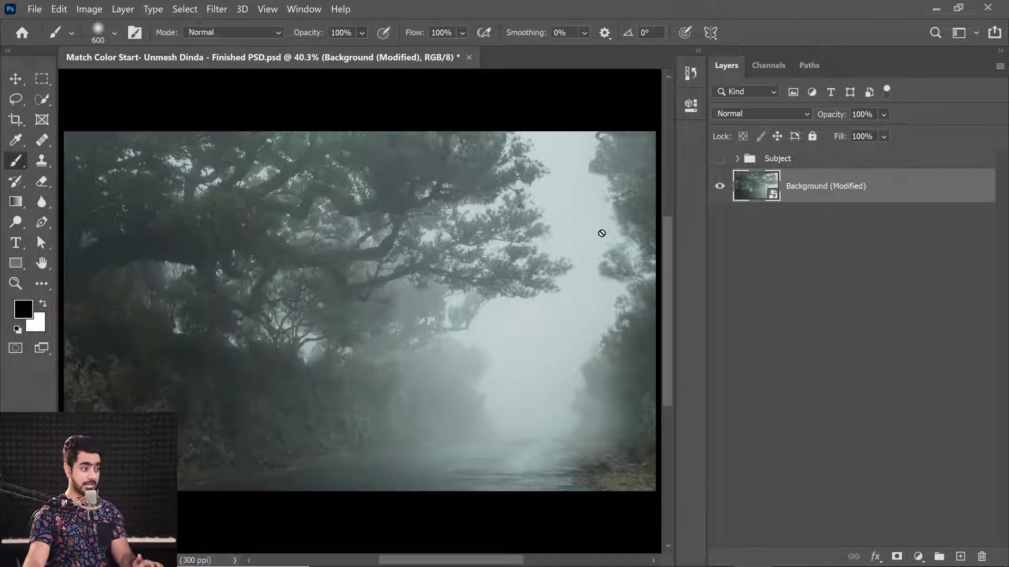
{"action": "left_click", "coordinate": [719, 159]}
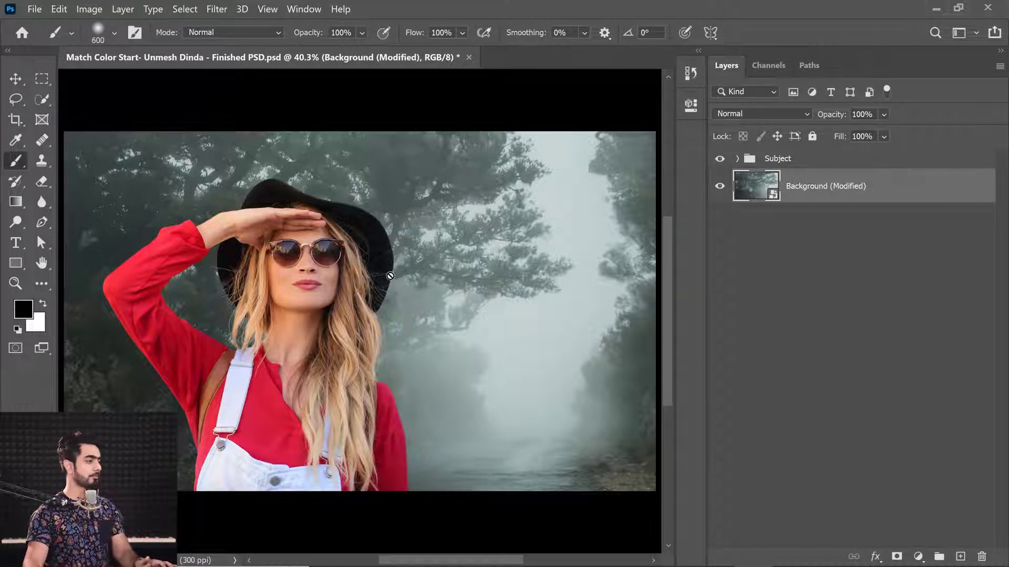
{"action": "left_click", "coordinate": [718, 160]}
{"action": "left_click", "coordinate": [718, 160]}
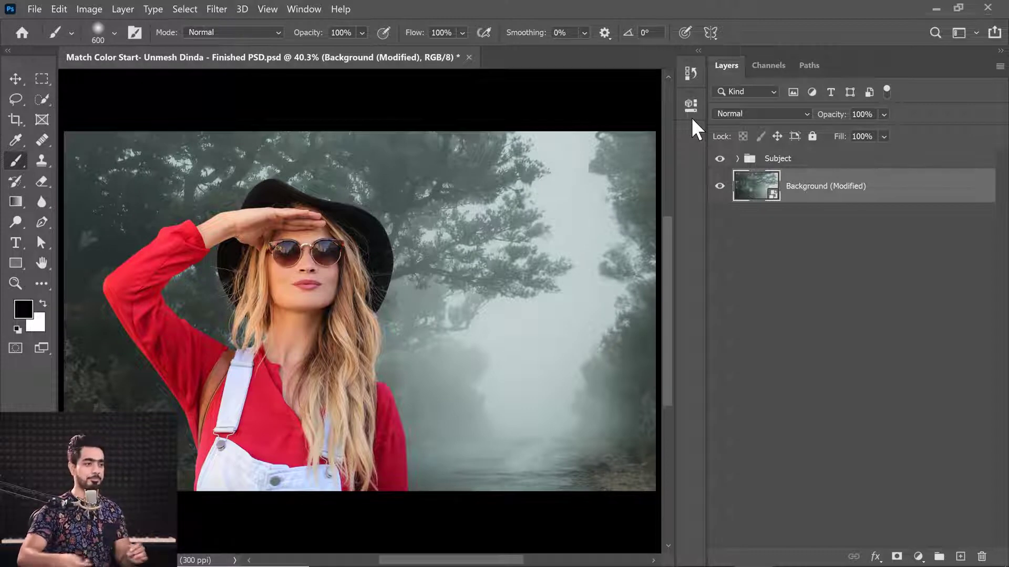
{"action": "left_click", "coordinate": [795, 162]}
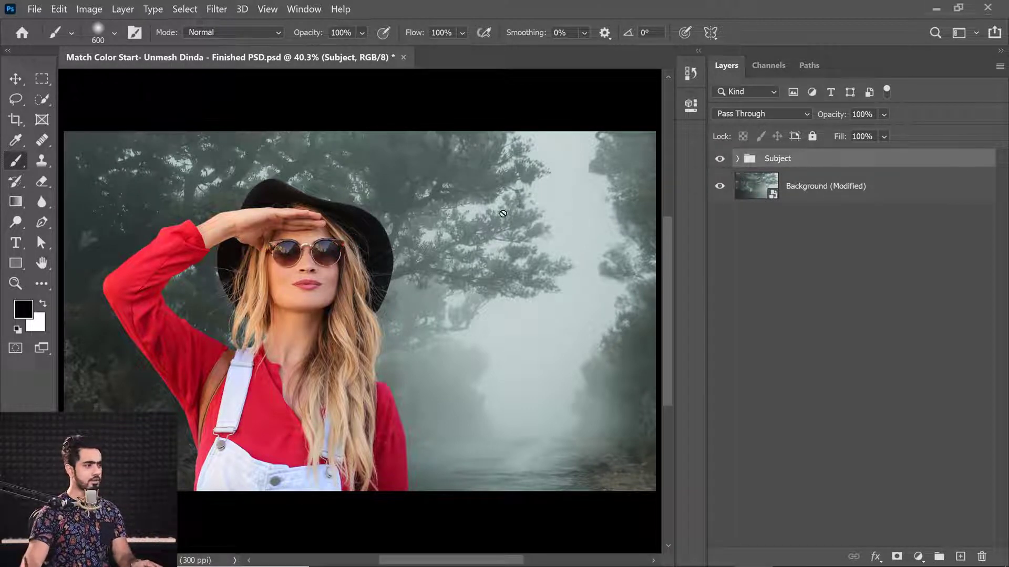
Step: Add a default Curves adjustment layer above the Subject group, panning across the misty forest
{"action": "left_click", "coordinate": [920, 558]}
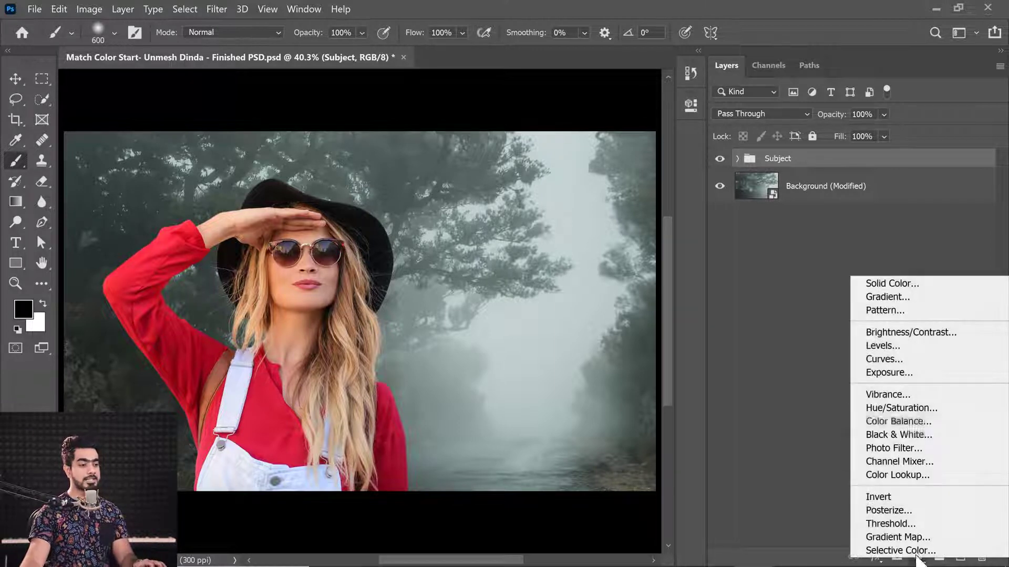
{"action": "left_click", "coordinate": [888, 359]}
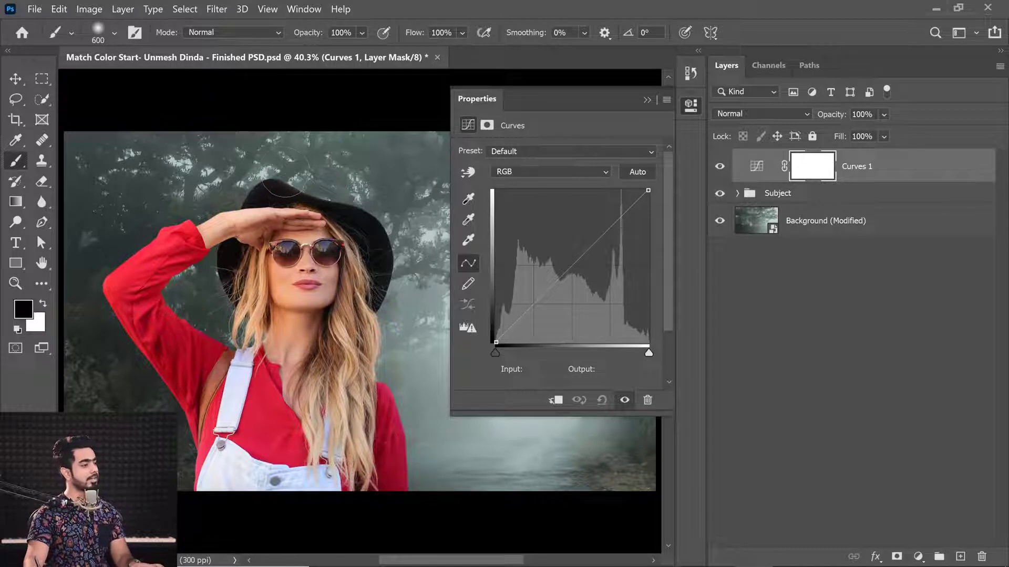
{"action": "left_click_drag", "start_coordinate": [378, 265], "coordinate": [228, 291]}
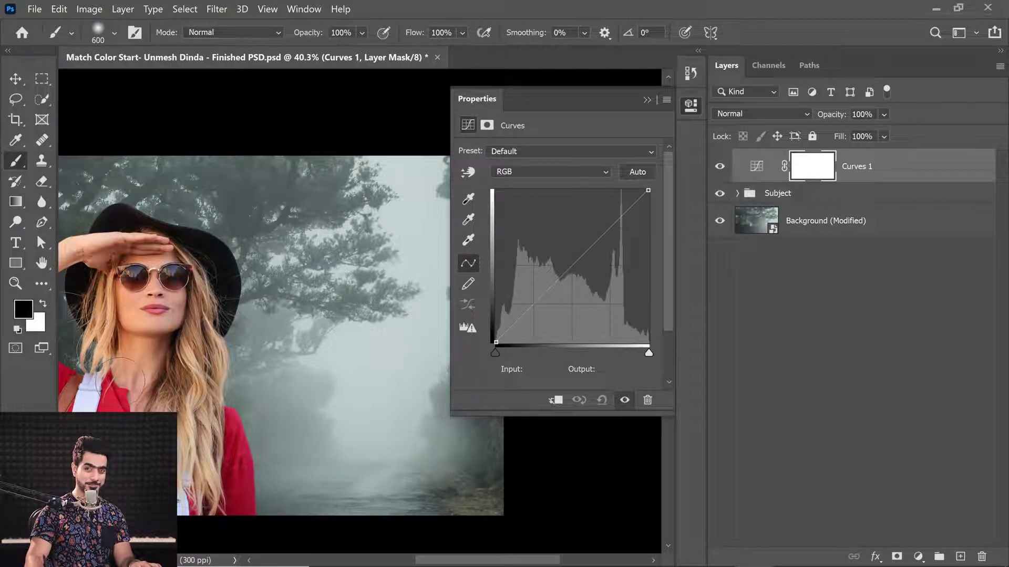
{"action": "left_click_drag", "start_coordinate": [346, 272], "coordinate": [241, 305]}
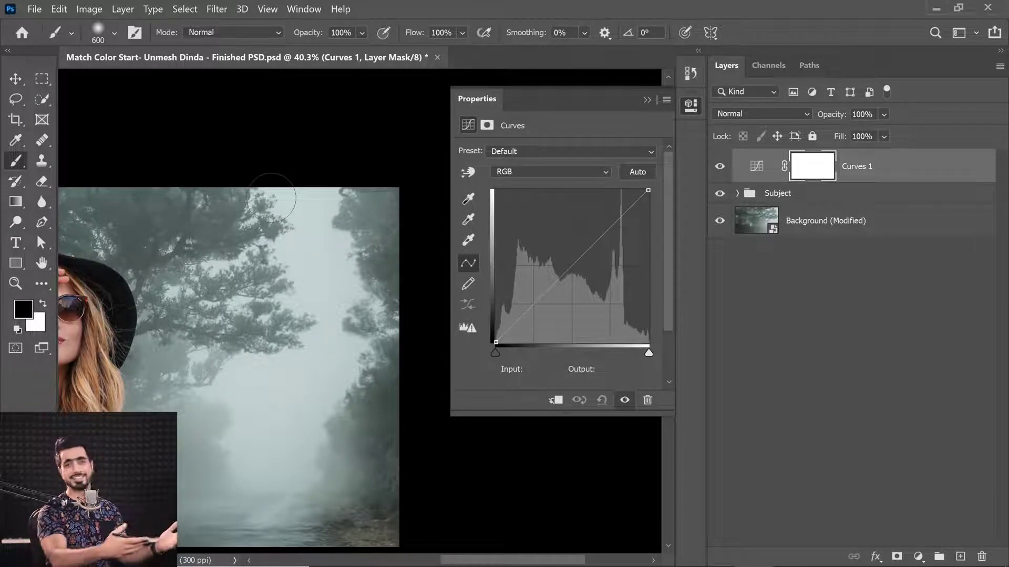
Step: Try the highlight target colour picker, cancel it, and select the Curves 1 layer
{"action": "double_click", "coordinate": [468, 240]}
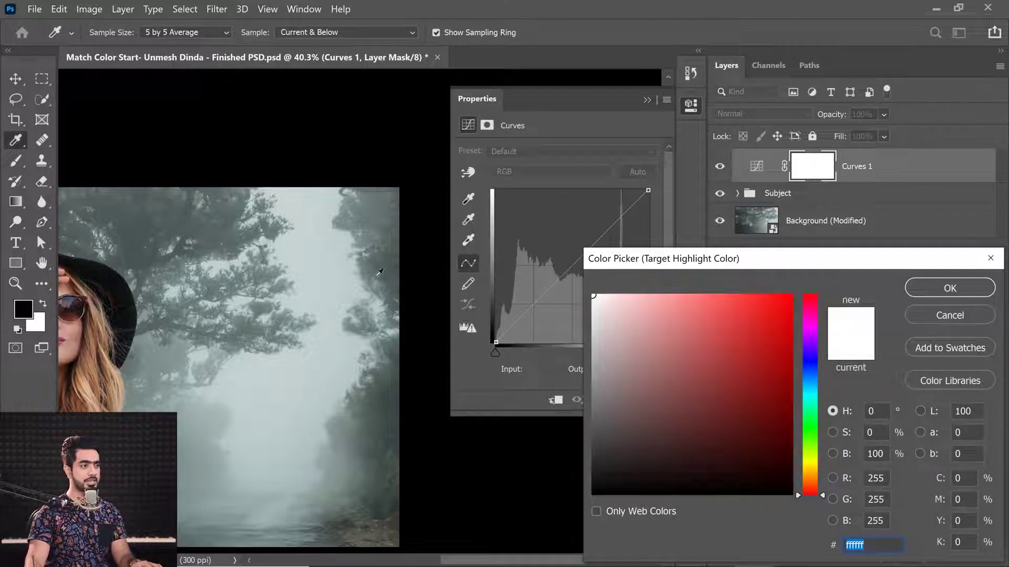
{"action": "left_click_drag", "start_coordinate": [307, 211], "coordinate": [344, 230]}
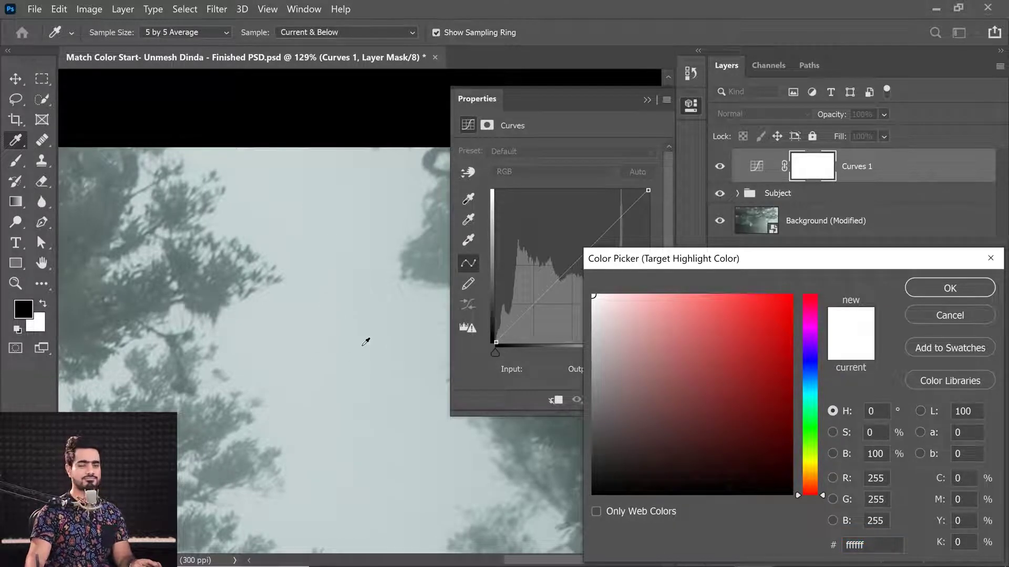
{"action": "left_click", "coordinate": [928, 310]}
{"action": "left_click", "coordinate": [757, 170]}
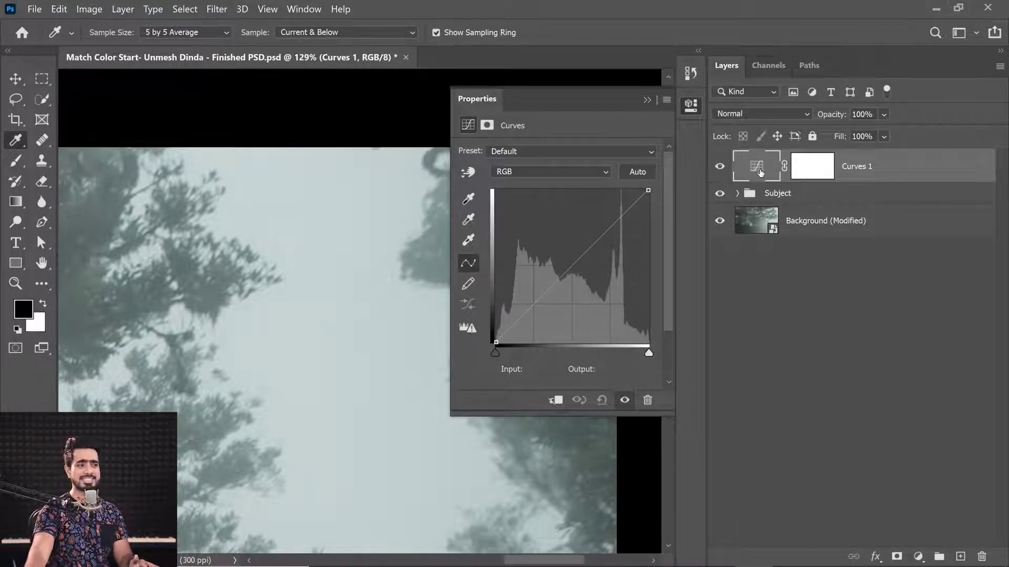
Step: Sample the pale fog (c5d3d3) as the Curves highlight target, declining to save defaults
{"action": "double_click", "coordinate": [468, 240]}
{"action": "left_click", "coordinate": [324, 223]}
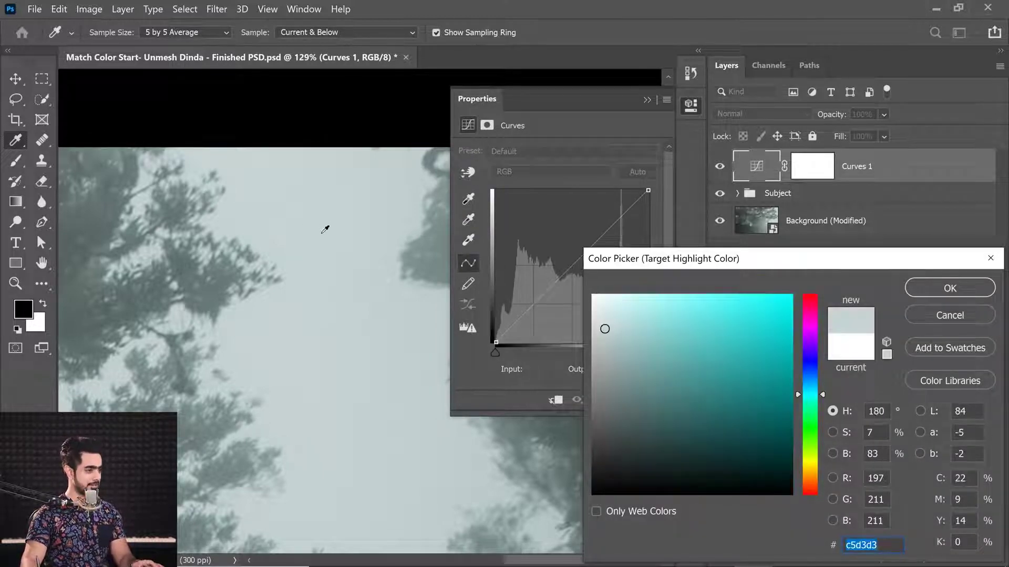
{"action": "left_click", "coordinate": [316, 160]}
{"action": "left_click", "coordinate": [314, 227]}
{"action": "left_click", "coordinate": [334, 219]}
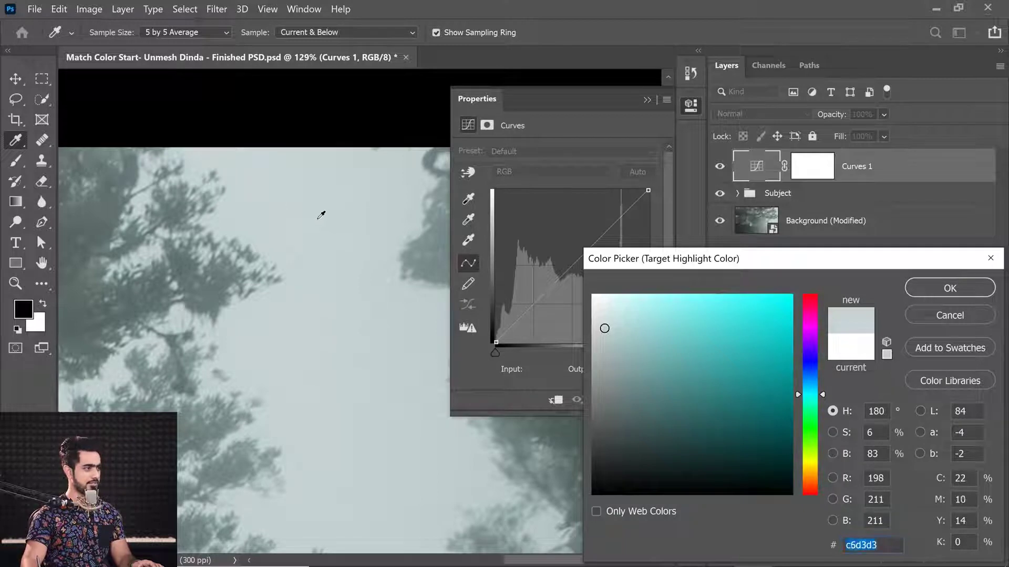
{"action": "left_click", "coordinate": [322, 214]}
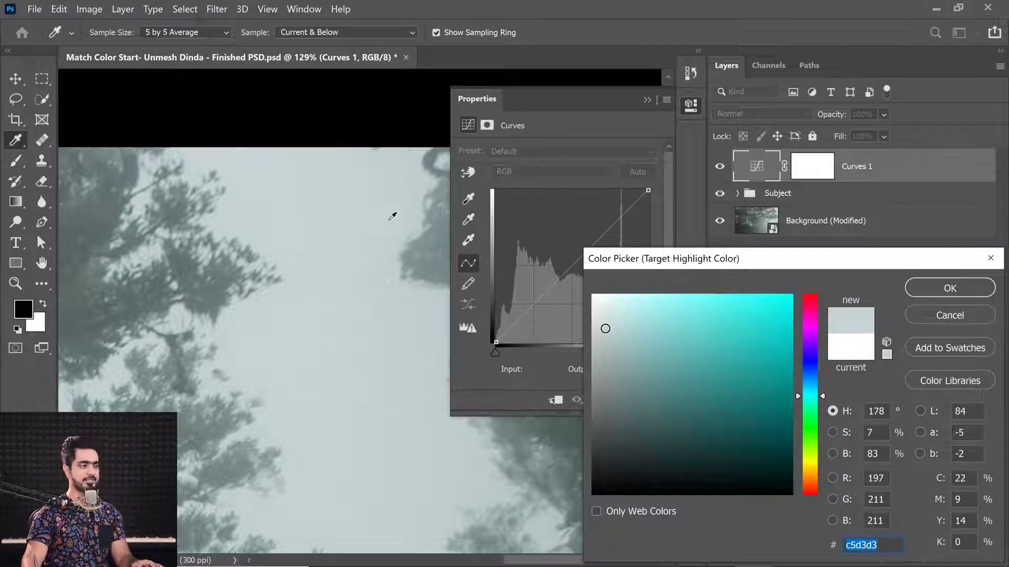
{"action": "left_click", "coordinate": [929, 292]}
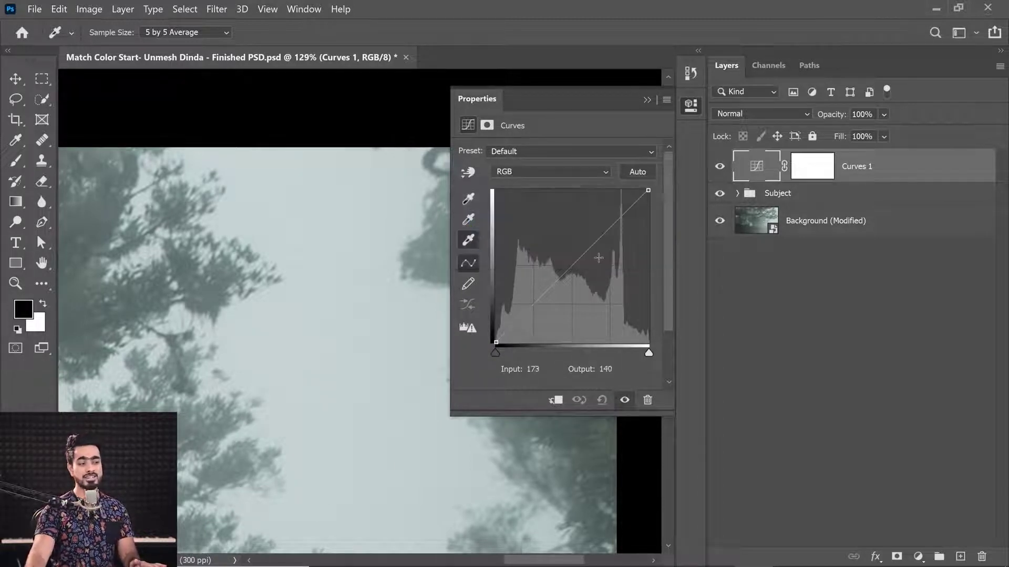
{"action": "left_click", "coordinate": [602, 252]}
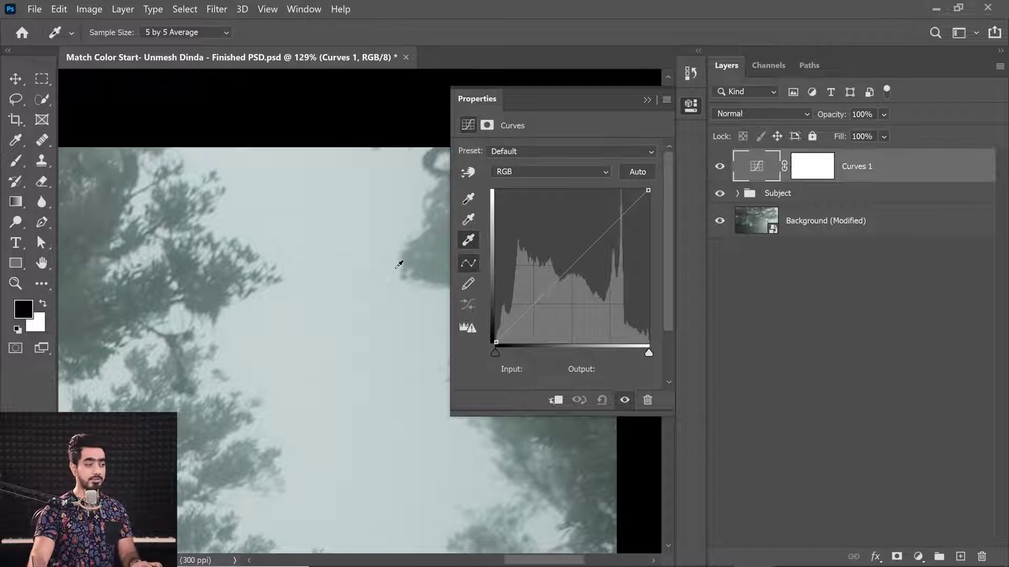
Step: Zoom deep into the white strap of the woman's overalls
{"action": "key", "text": "ctrl+0"}
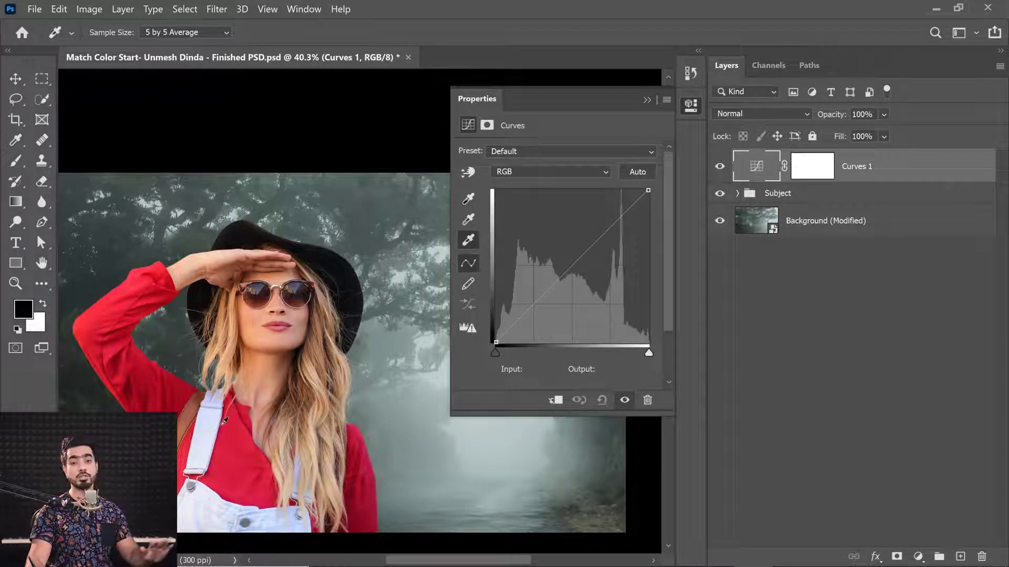
{"action": "left_click", "coordinate": [208, 506], "text": "ctrl"}
{"action": "left_click", "coordinate": [229, 492], "text": "ctrl"}
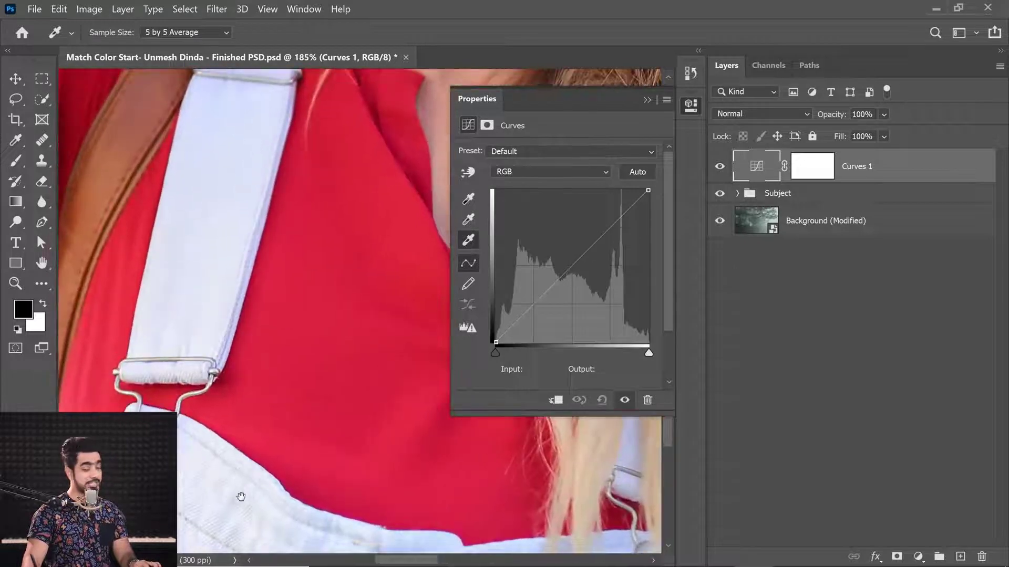
{"action": "left_click", "coordinate": [207, 505], "text": "ctrl"}
{"action": "left_click_drag", "start_coordinate": [193, 468], "coordinate": [244, 388]}
{"action": "scroll", "coordinate": [247, 386], "scroll_direction": "up", "scroll_amount": 6}
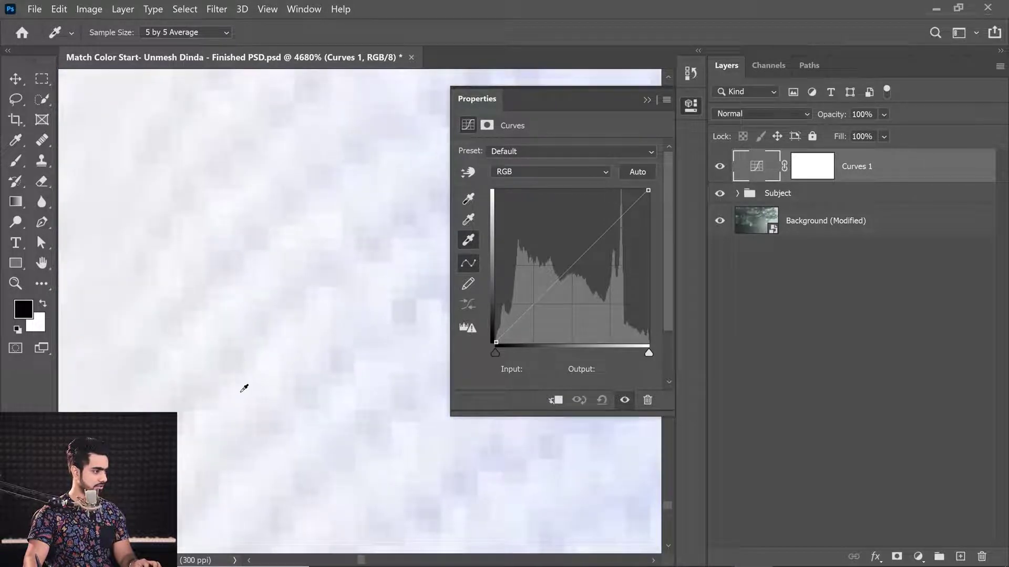
Step: With 3 by 3 Average sampling, set the strap's white as the Curves white point, then fit the image
{"action": "left_click", "coordinate": [202, 33]}
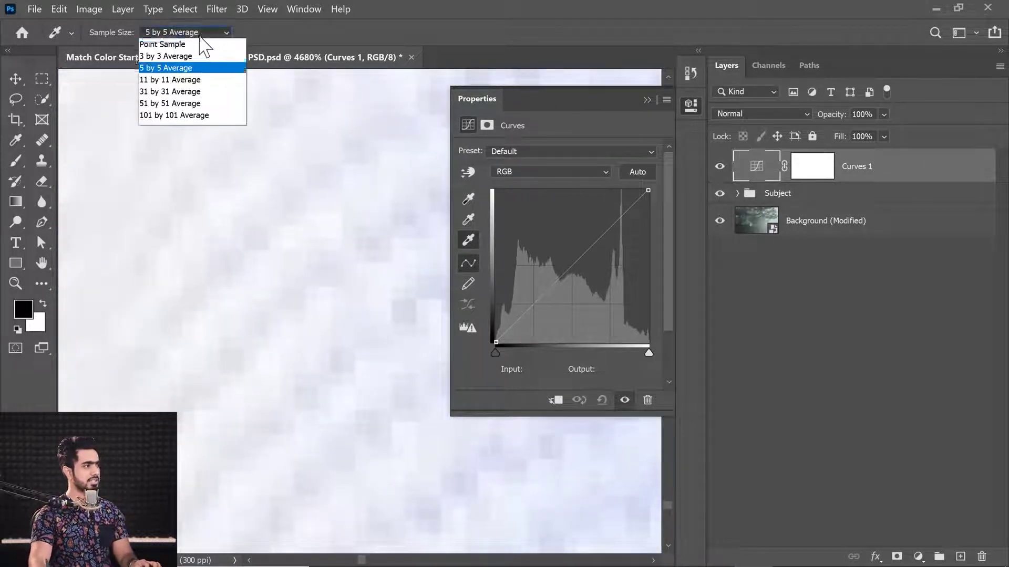
{"action": "left_click", "coordinate": [189, 56]}
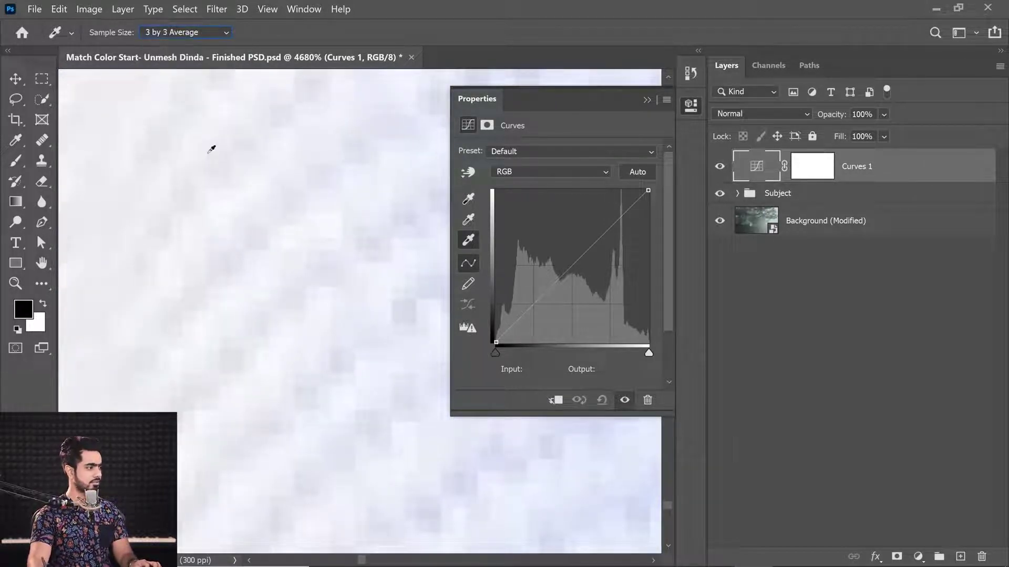
{"action": "left_click", "coordinate": [268, 364]}
{"action": "key", "text": "ctrl+0"}
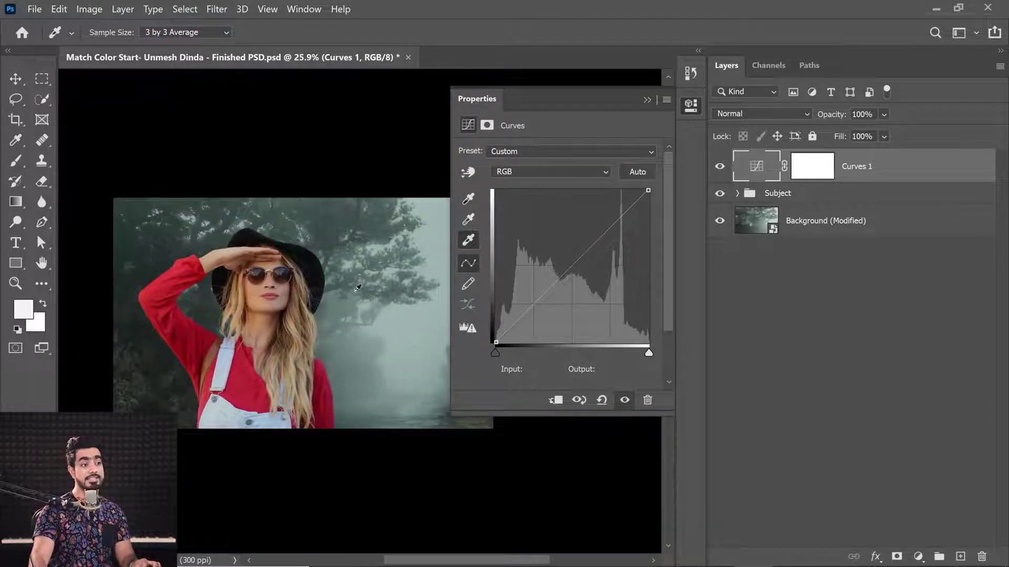
Step: Toggle Curves 1 on and off to compare before and after
{"action": "left_click", "coordinate": [719, 167]}
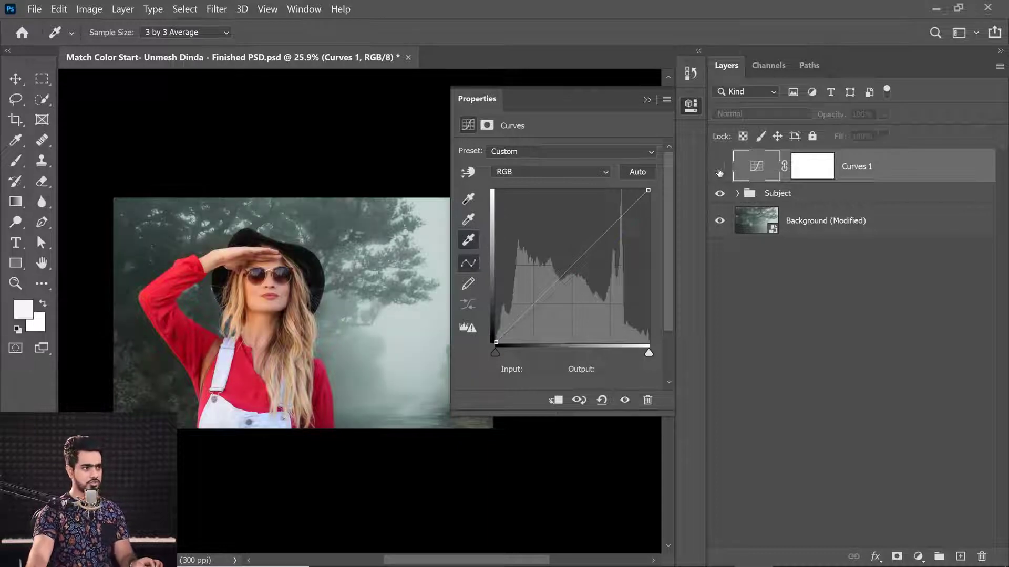
{"action": "left_click", "coordinate": [719, 167]}
{"action": "left_click", "coordinate": [719, 167]}
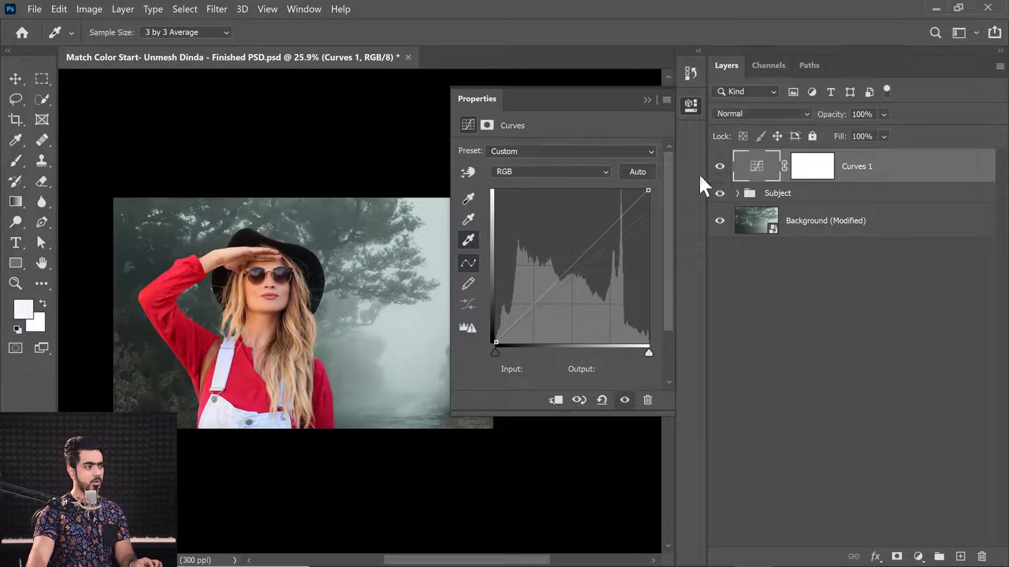
{"action": "left_click", "coordinate": [719, 167]}
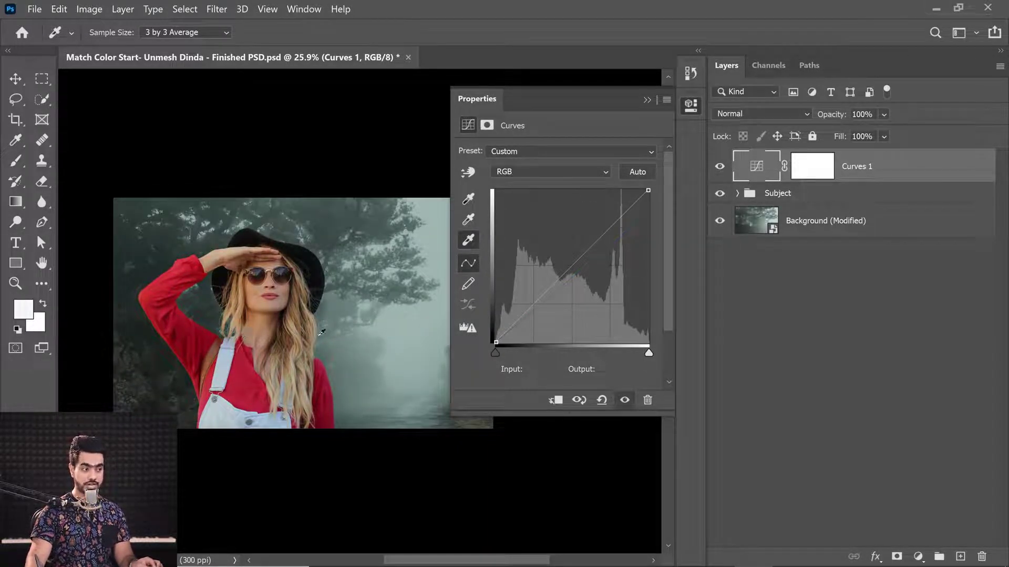
Step: Clip Curves 1 to the Subject group, check its effect, and zoom in
{"action": "left_click", "coordinate": [555, 400]}
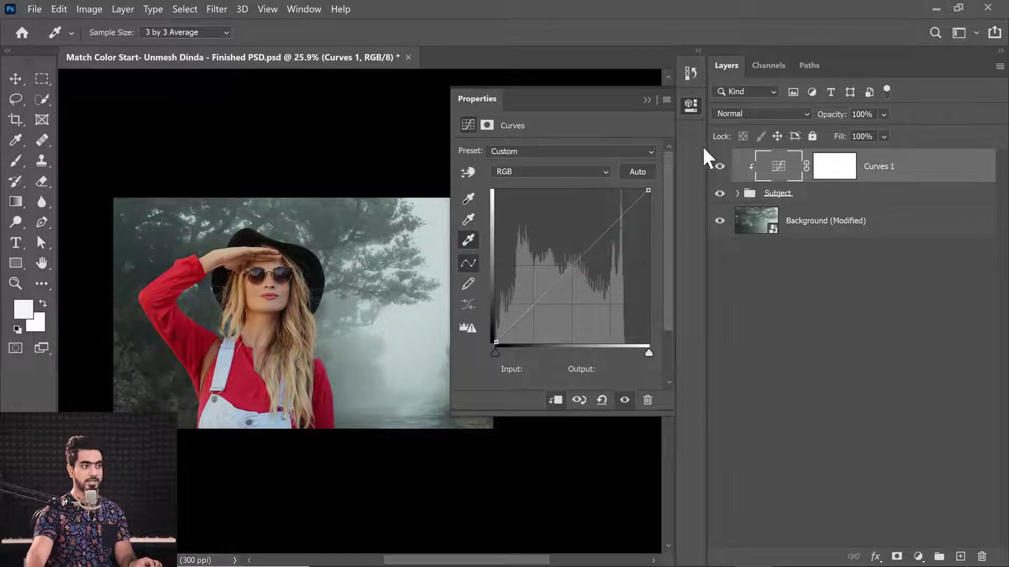
{"action": "left_click", "coordinate": [719, 167]}
{"action": "left_click", "coordinate": [720, 167]}
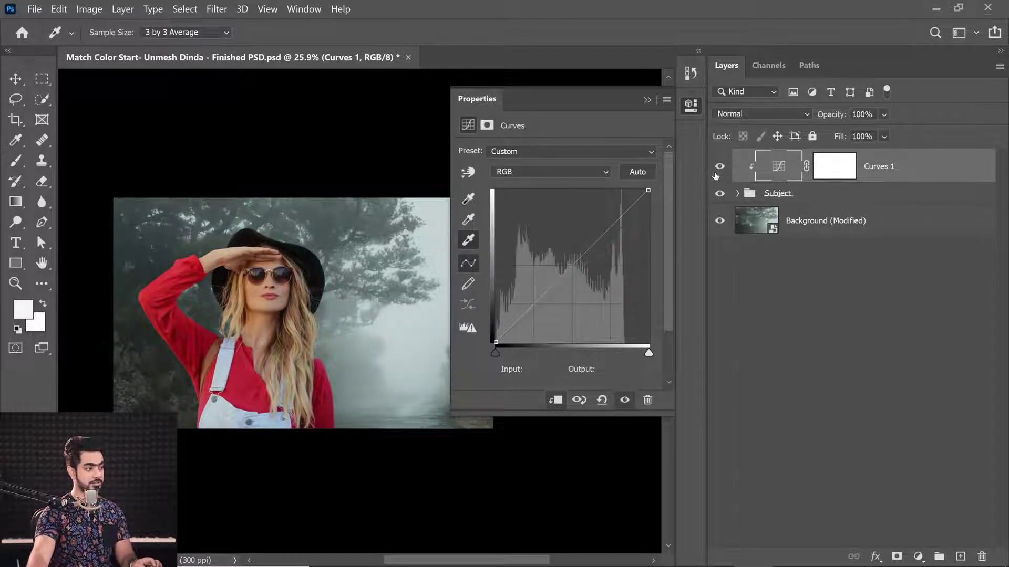
{"action": "key", "text": "ctrl+plus"}
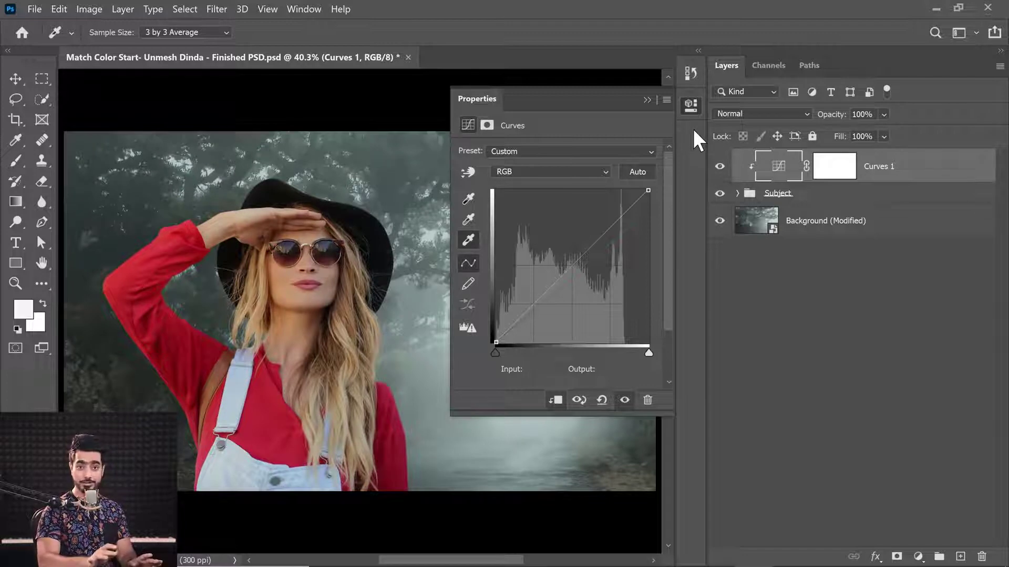
Step: Set the Curves shadow target to the dark foliage green 1d2320, without saving defaults
{"action": "double_click", "coordinate": [464, 199]}
{"action": "scroll", "coordinate": [243, 257], "scroll_direction": "up", "scroll_amount": 5}
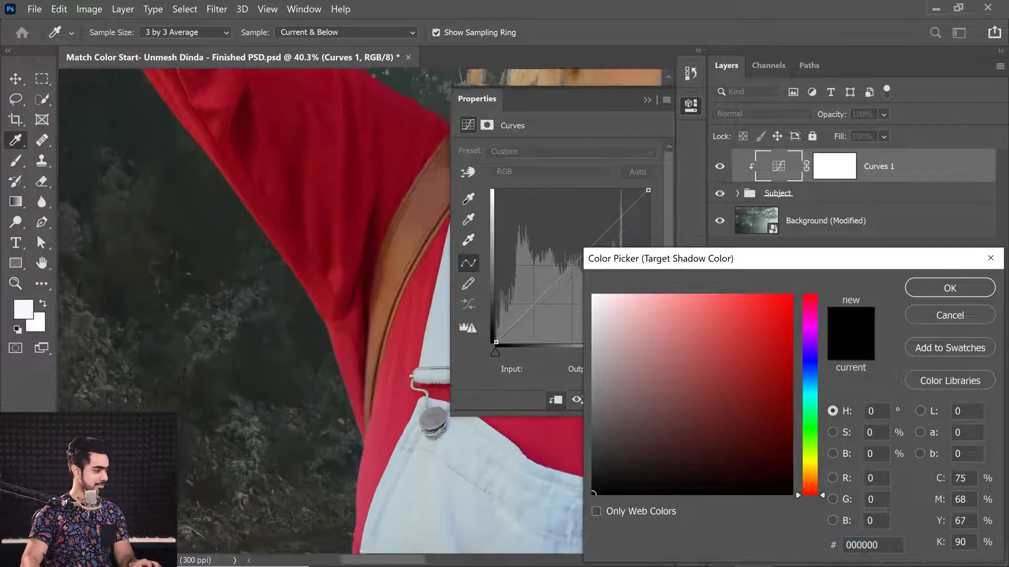
{"action": "scroll", "coordinate": [244, 256], "scroll_direction": "up", "scroll_amount": 10}
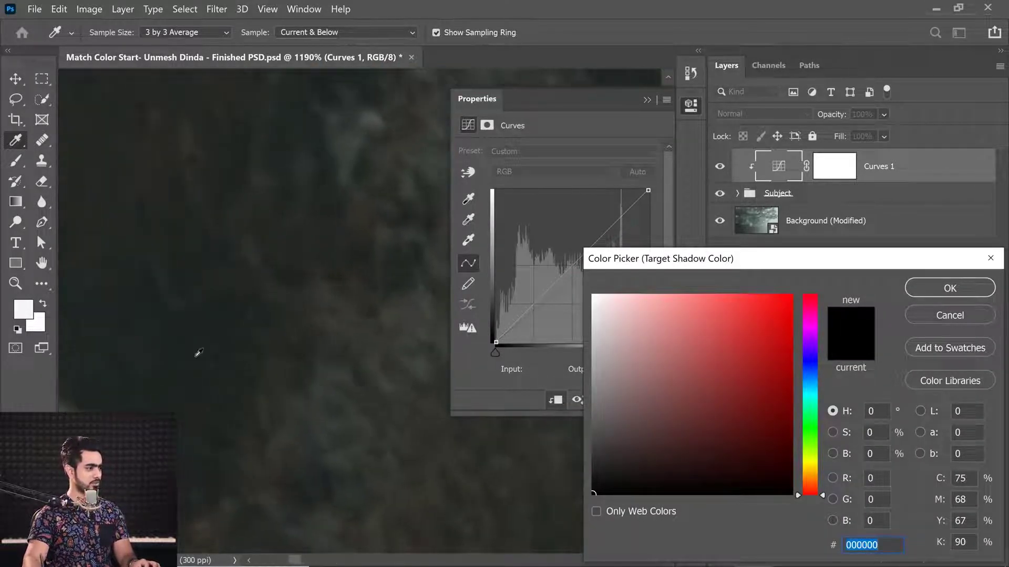
{"action": "left_click", "coordinate": [179, 374]}
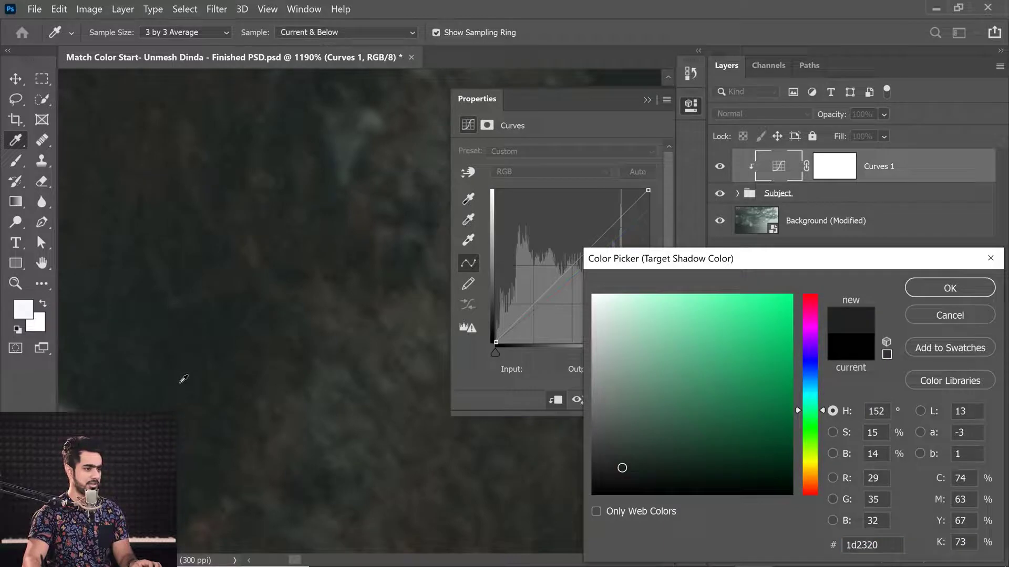
{"action": "left_click", "coordinate": [930, 286]}
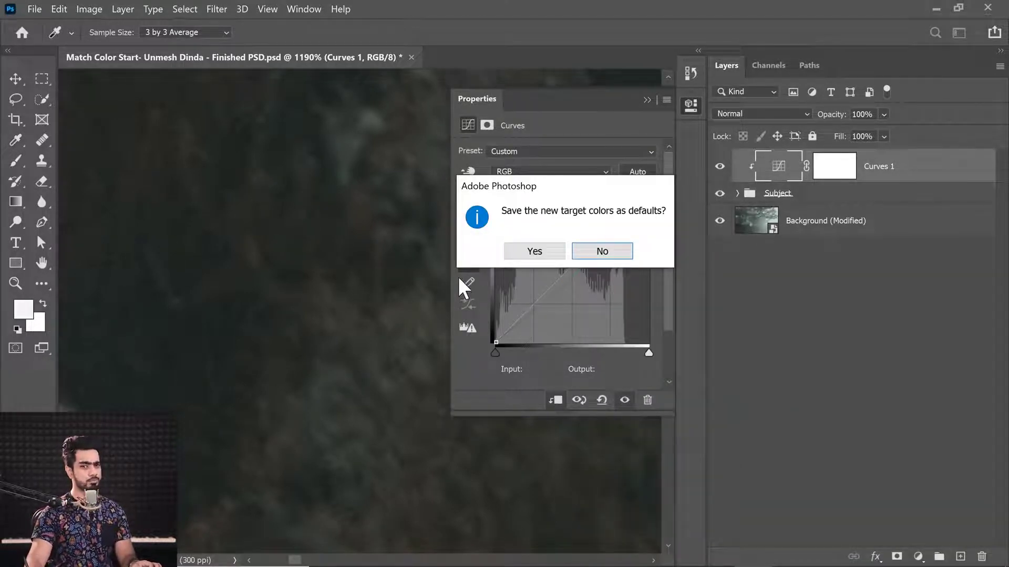
{"action": "left_click", "coordinate": [603, 251]}
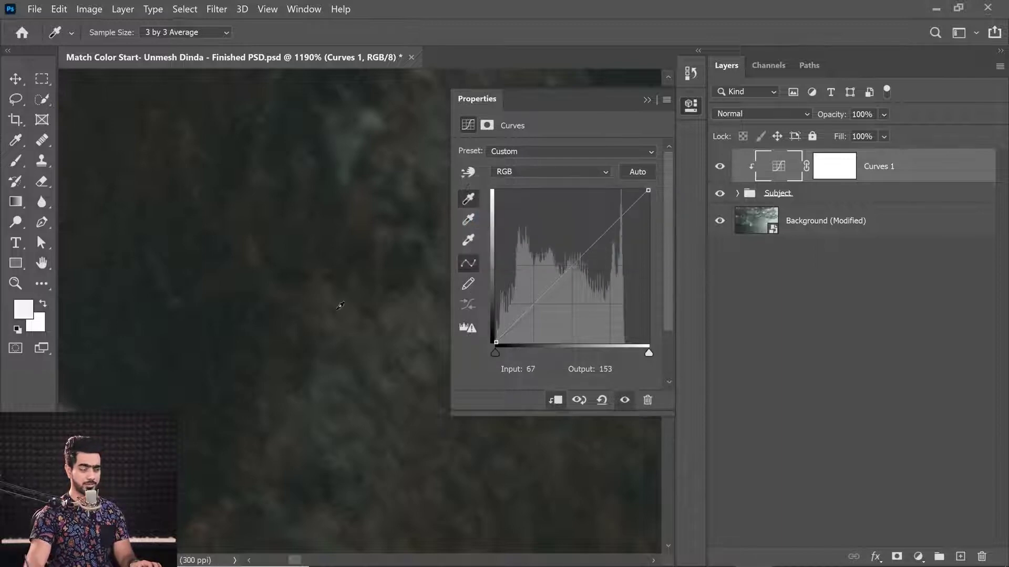
Step: Set the black point from the hat's darkest area and compare with Curves 1 hidden
{"action": "scroll", "coordinate": [340, 306], "scroll_direction": "down", "scroll_amount": 10}
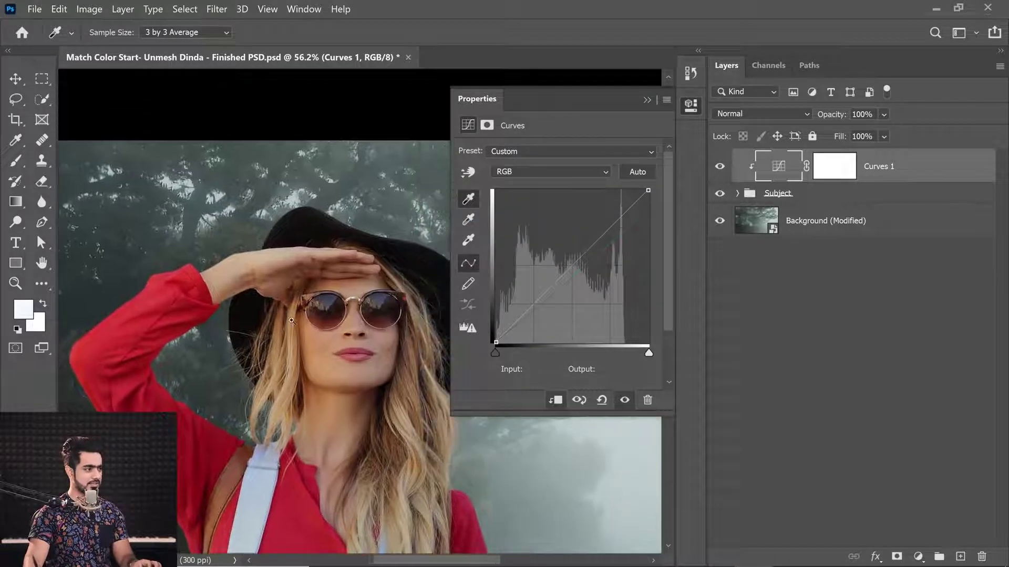
{"action": "scroll", "coordinate": [291, 320], "scroll_direction": "up", "scroll_amount": 10}
{"action": "left_click_drag", "start_coordinate": [369, 331], "coordinate": [299, 349]}
{"action": "left_click", "coordinate": [308, 321]}
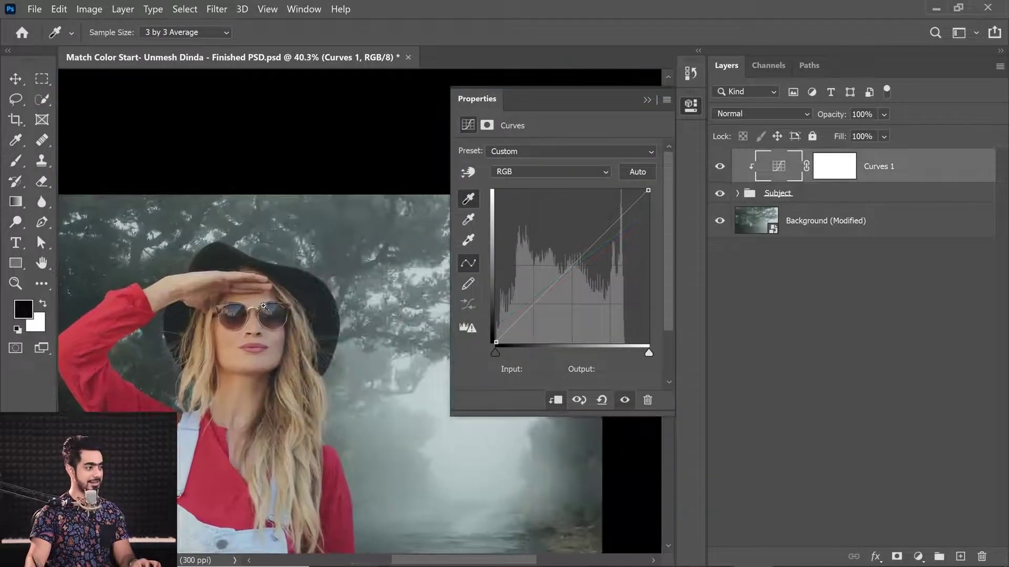
{"action": "left_click", "coordinate": [719, 167]}
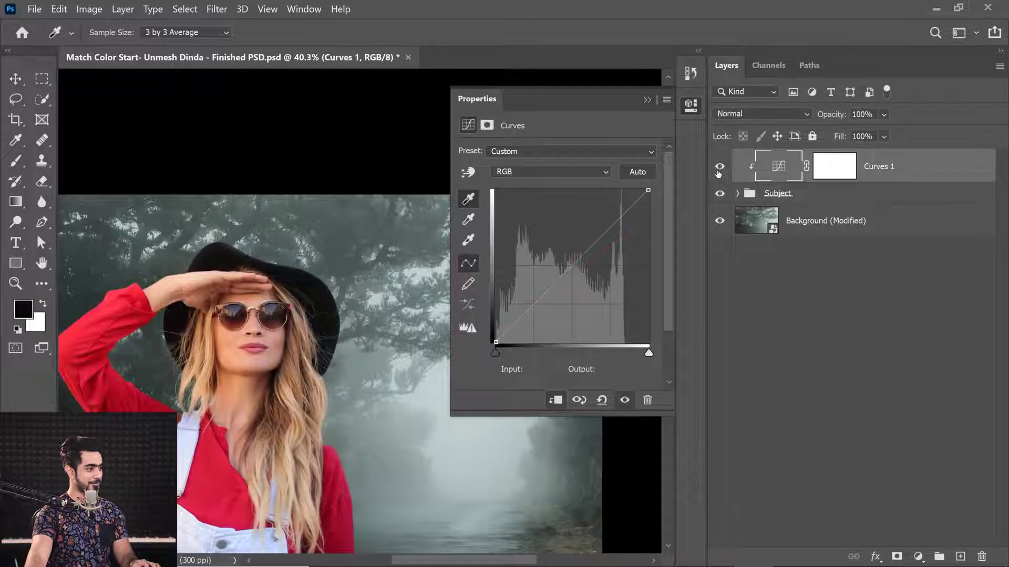
{"action": "left_click", "coordinate": [720, 167]}
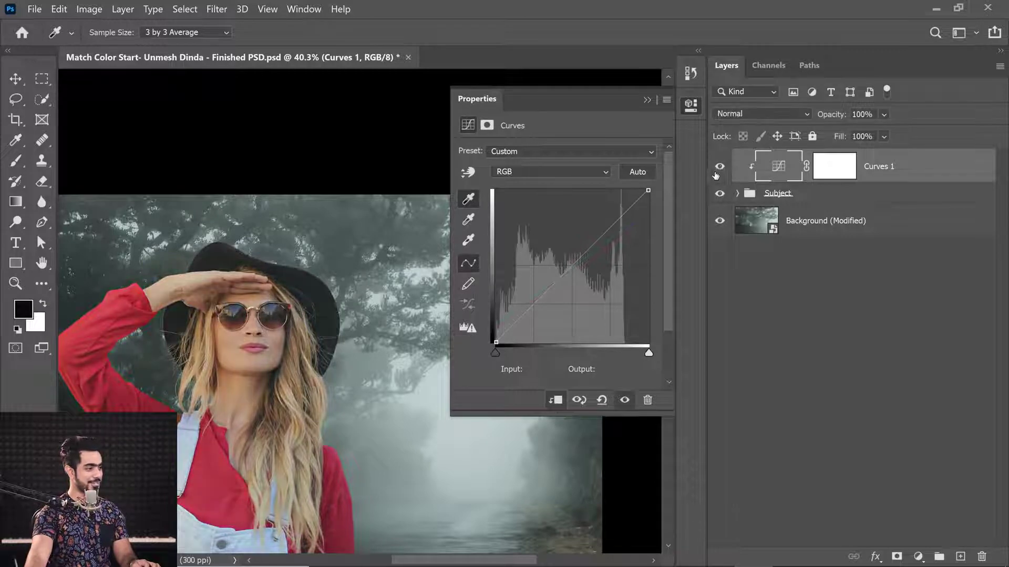
Step: Sample the fog's grey-green 7e918f as the Curves midtone target, declining to save defaults
{"action": "double_click", "coordinate": [468, 221]}
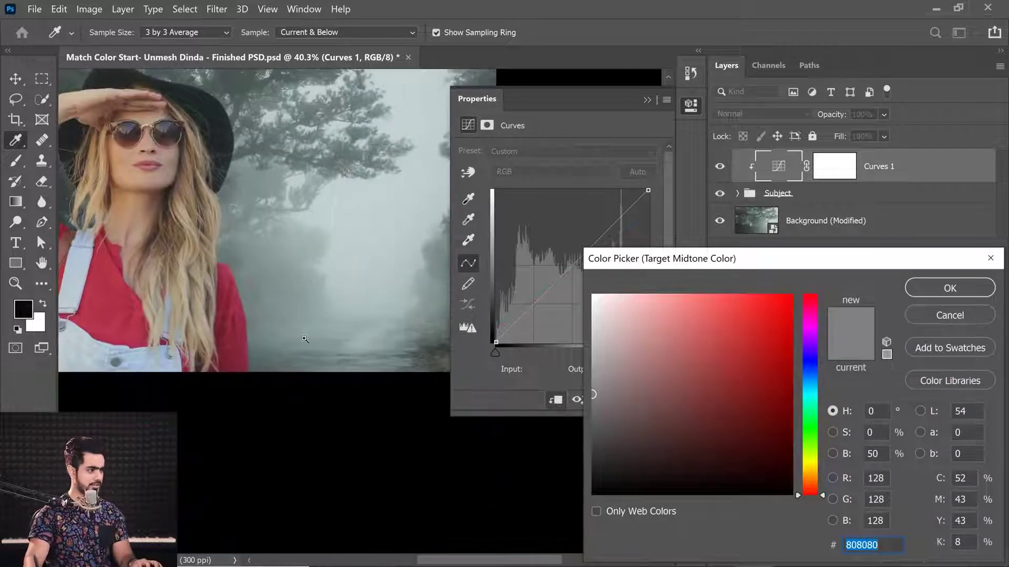
{"action": "left_click", "coordinate": [305, 338], "text": "ctrl"}
{"action": "left_click", "coordinate": [207, 338]}
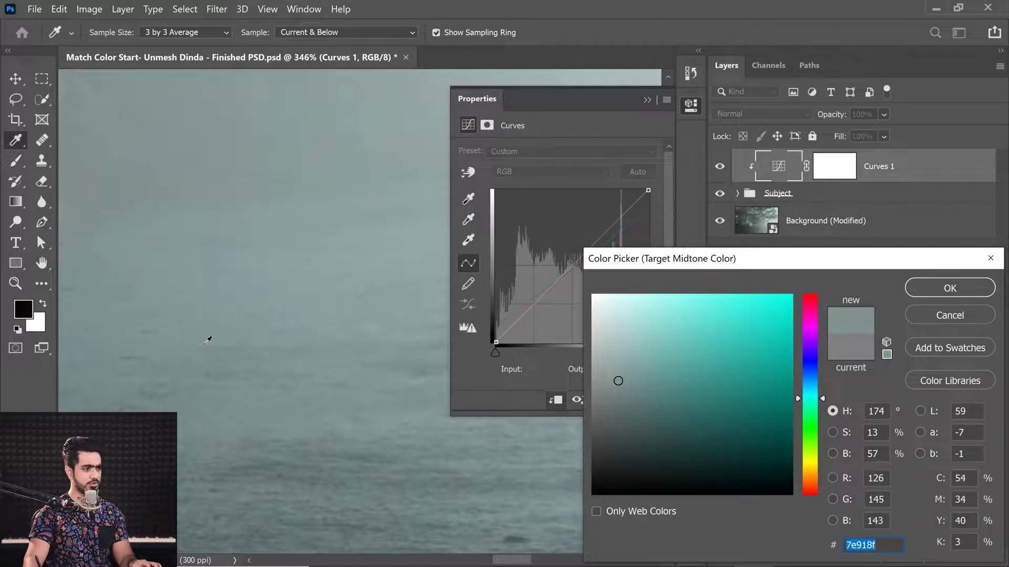
{"action": "left_click", "coordinate": [959, 288]}
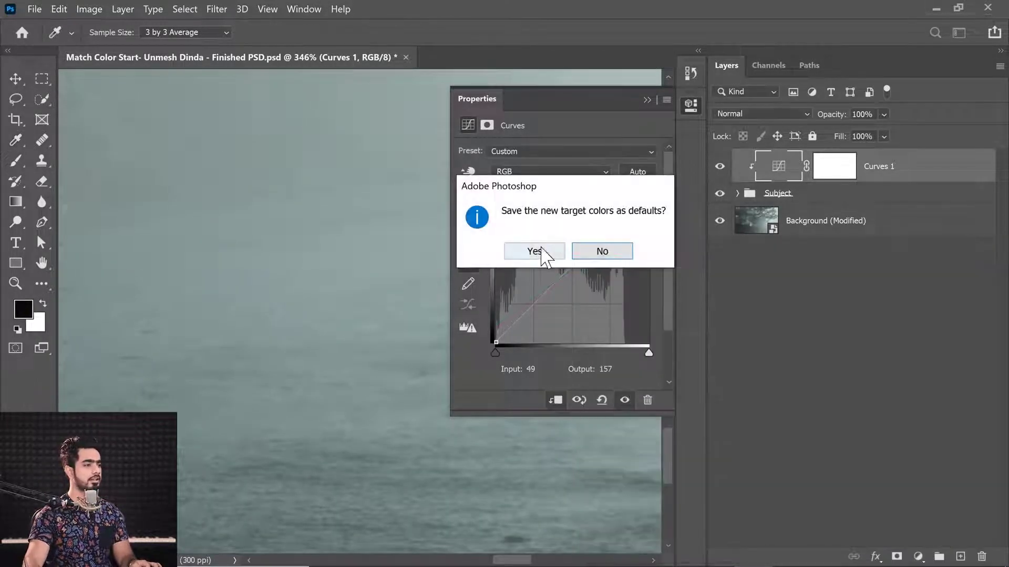
{"action": "left_click", "coordinate": [595, 252]}
{"action": "scroll", "coordinate": [433, 272], "scroll_direction": "down", "scroll_amount": 5}
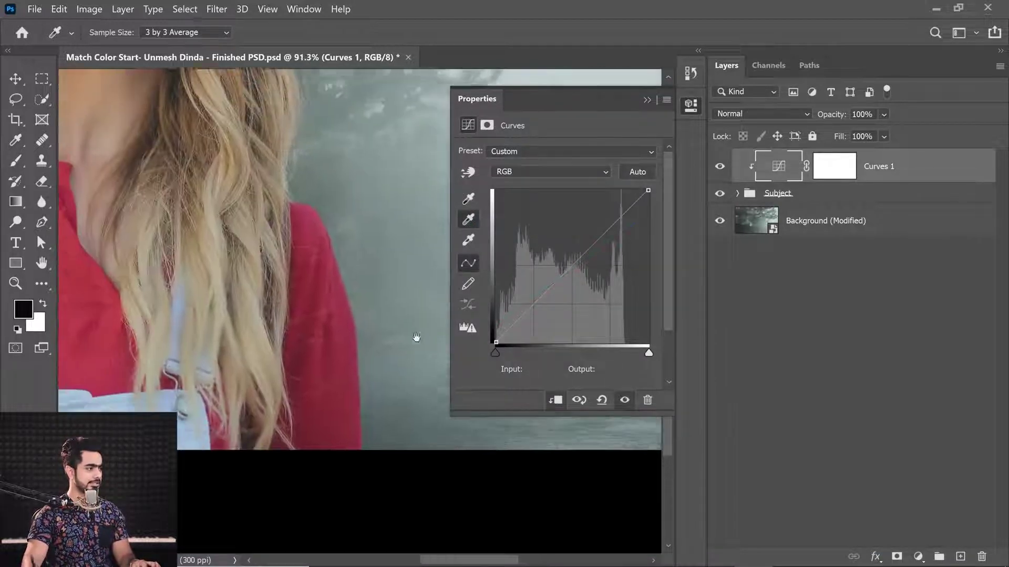
Step: Set the woman's midtones from the grey overalls button with the gray-point eyedropper
{"action": "scroll", "coordinate": [211, 368], "scroll_direction": "up", "scroll_amount": 2}
{"action": "scroll", "coordinate": [191, 330], "scroll_direction": "up", "scroll_amount": 4}
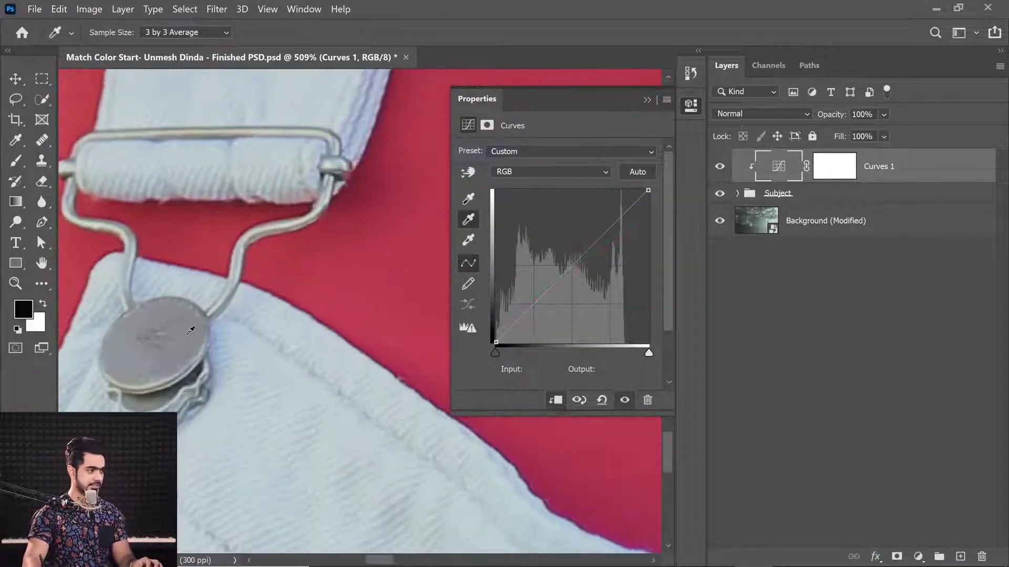
{"action": "left_click", "coordinate": [191, 334]}
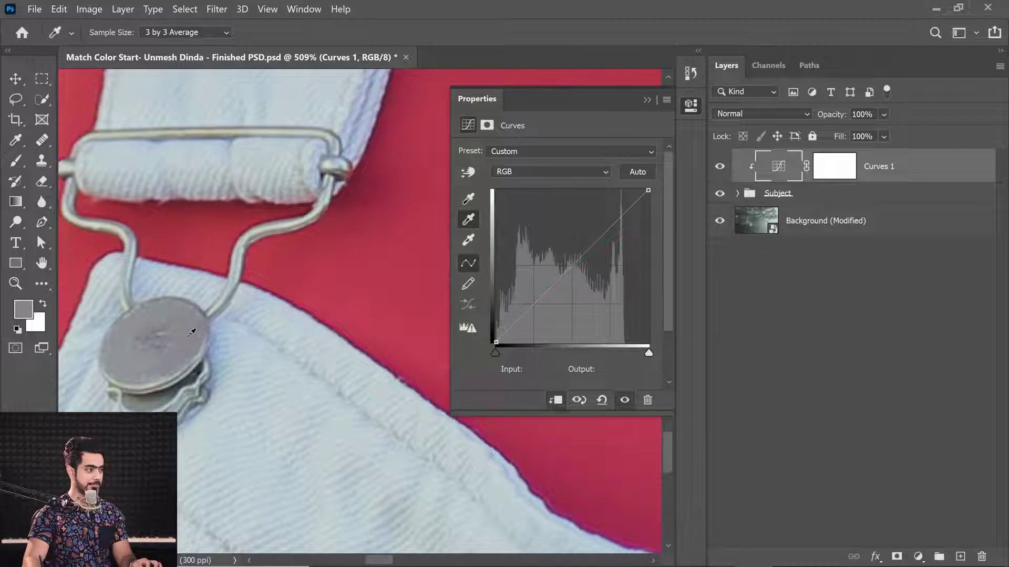
{"action": "scroll", "coordinate": [201, 334], "scroll_direction": "down", "scroll_amount": 8}
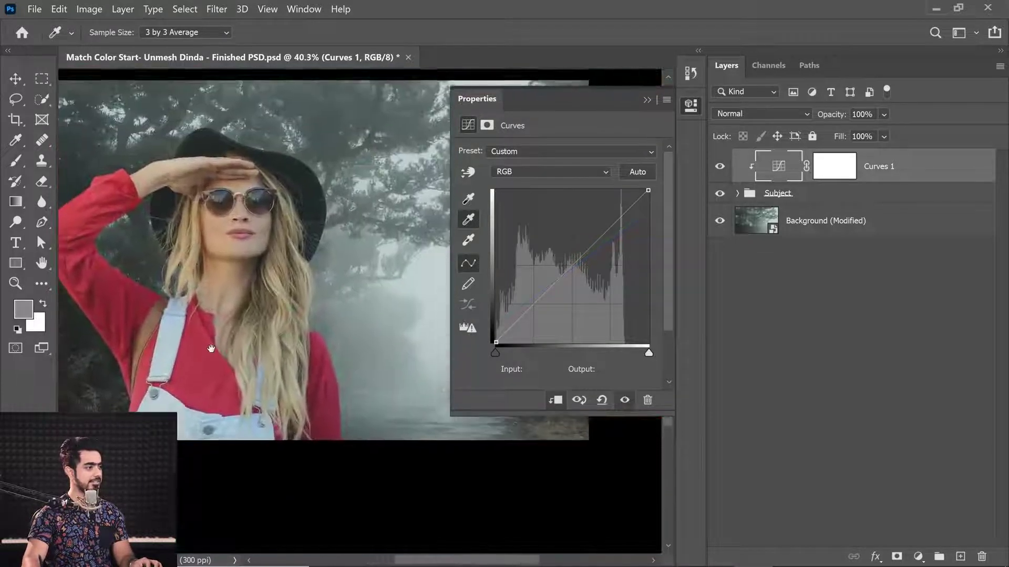
Step: Collapse the Curves properties panel and toggle Curves 1 to compare
{"action": "left_click", "coordinate": [647, 100]}
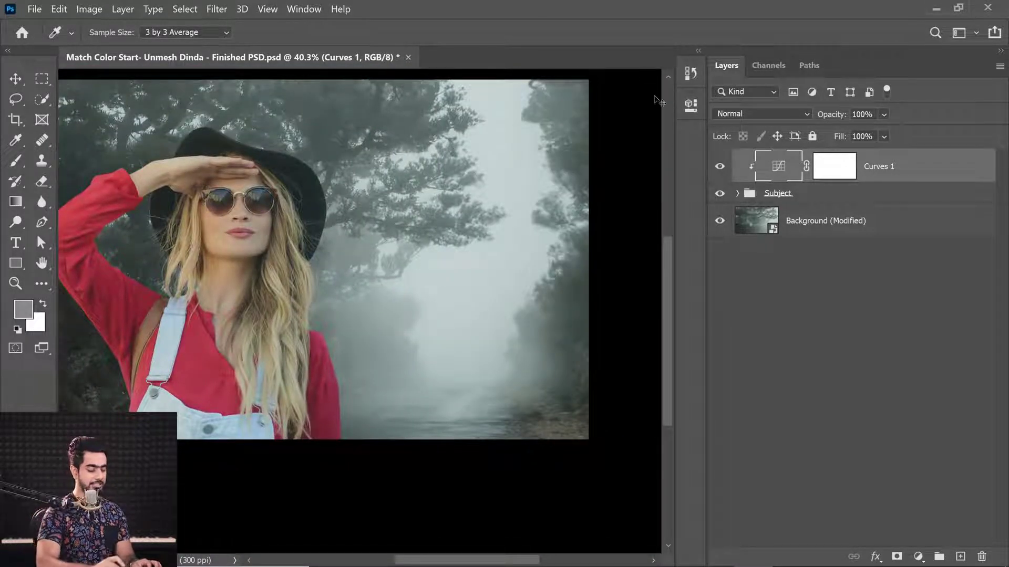
{"action": "scroll", "coordinate": [657, 92], "scroll_direction": "down", "scroll_amount": 1}
{"action": "scroll", "coordinate": [658, 92], "scroll_direction": "up", "scroll_amount": 1}
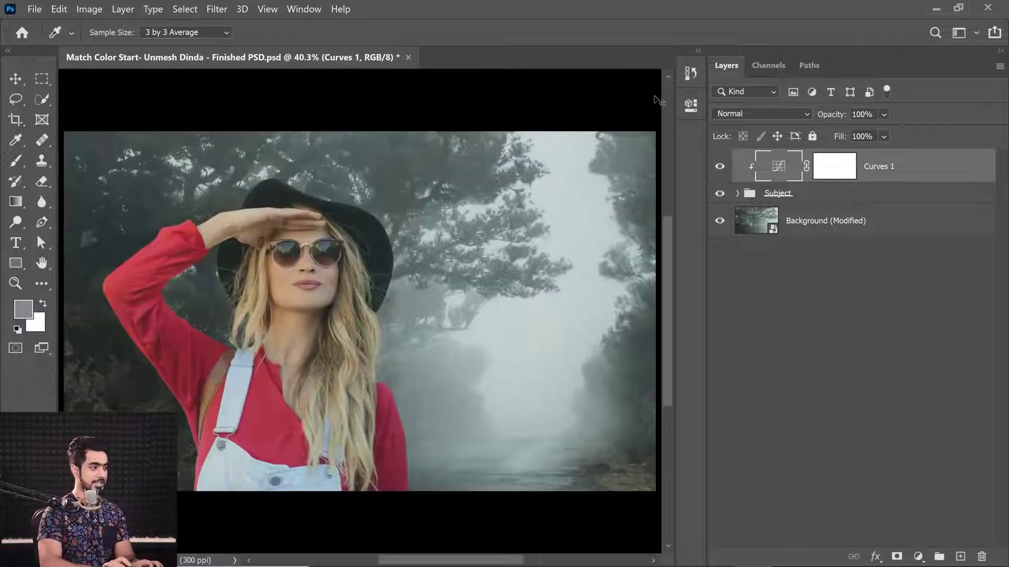
{"action": "left_click", "coordinate": [719, 166]}
{"action": "left_click", "coordinate": [718, 168]}
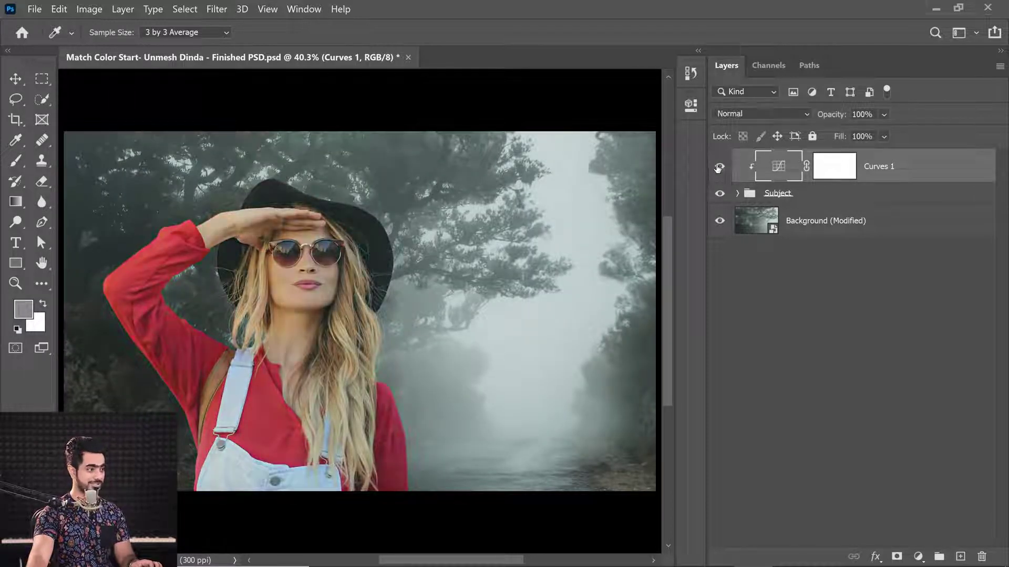
{"action": "left_click", "coordinate": [720, 168]}
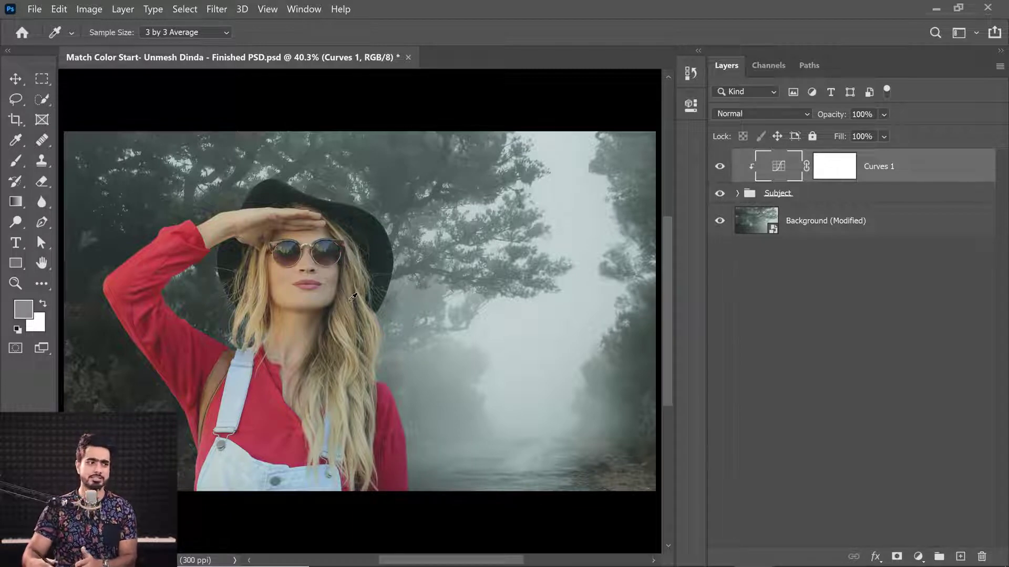
Step: Try a clipped Vibrance layer with lowered vibrance, then delete it
{"action": "left_click", "coordinate": [919, 557]}
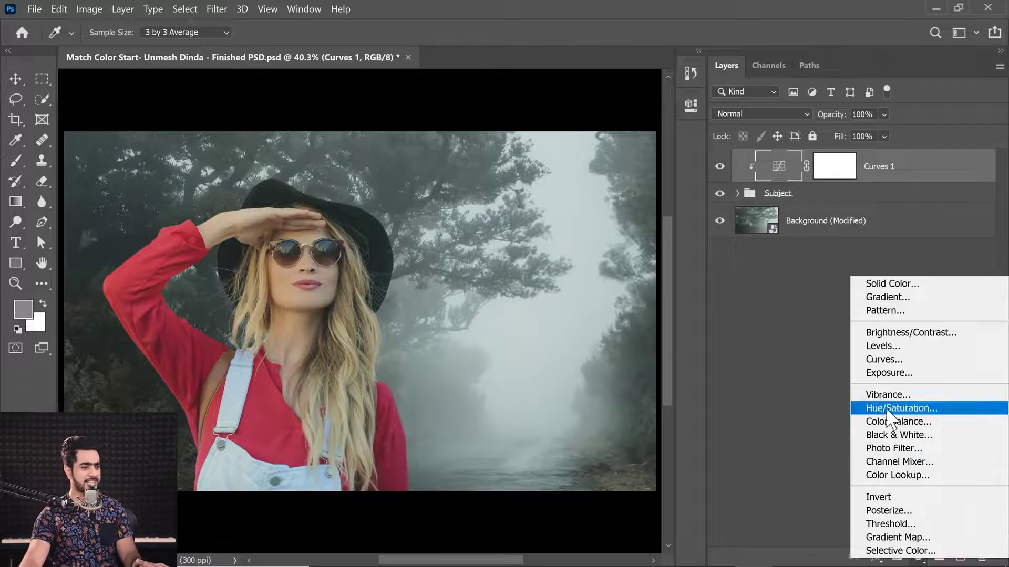
{"action": "left_click", "coordinate": [894, 395]}
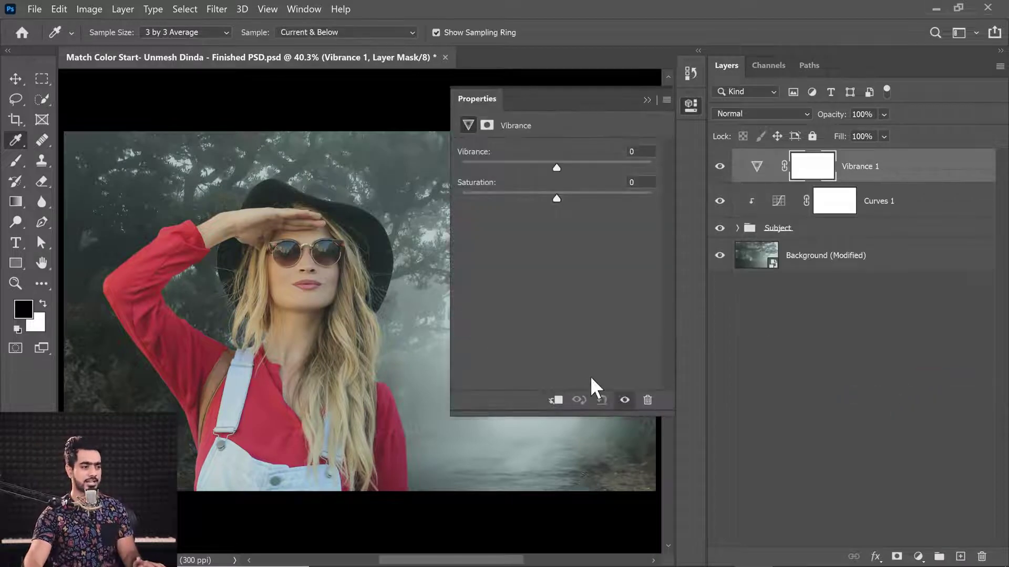
{"action": "left_click", "coordinate": [556, 401]}
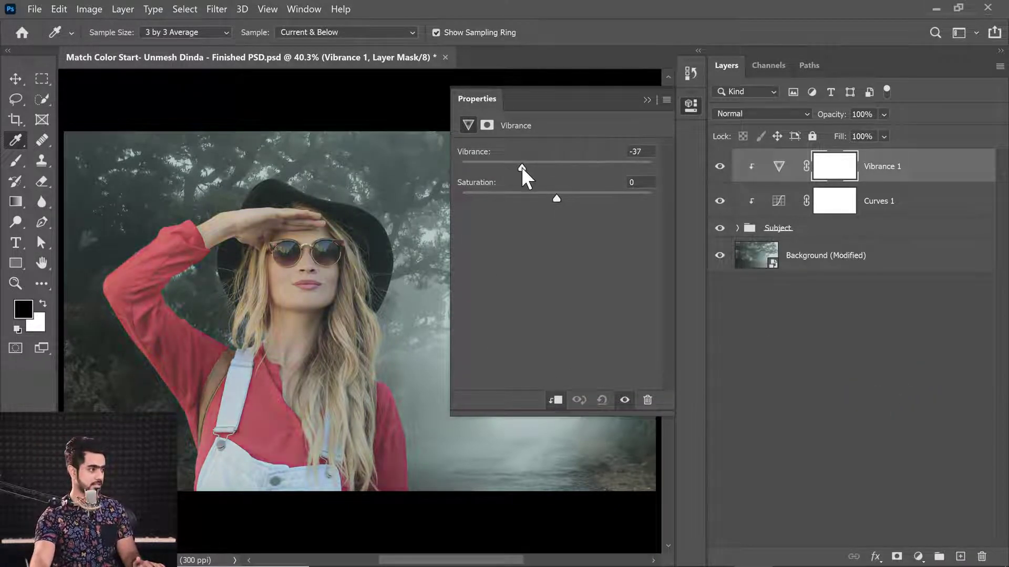
{"action": "left_click_drag", "start_coordinate": [521, 166], "coordinate": [548, 169]}
{"action": "left_click", "coordinate": [651, 102]}
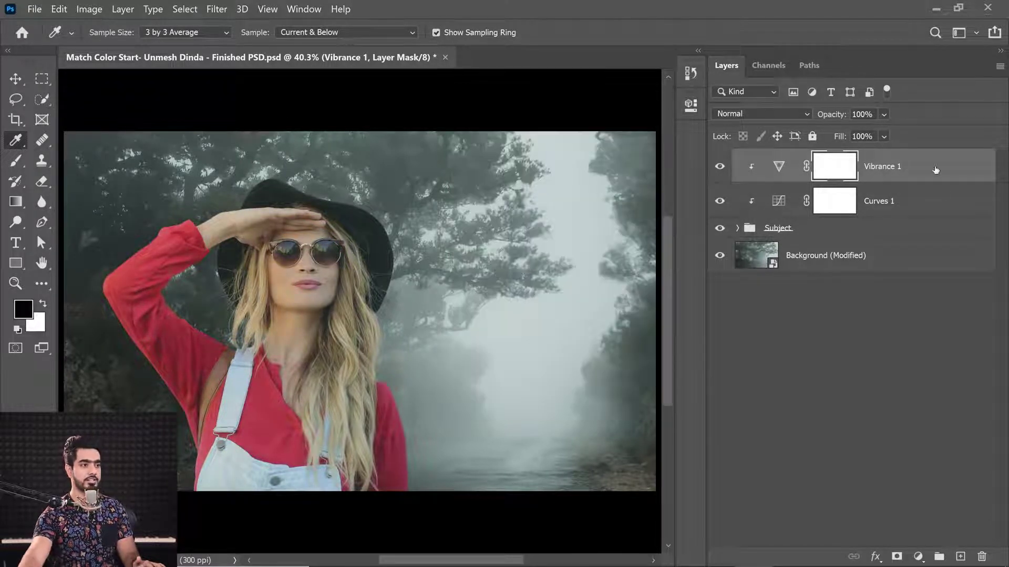
{"action": "left_click_drag", "start_coordinate": [935, 169], "coordinate": [981, 556]}
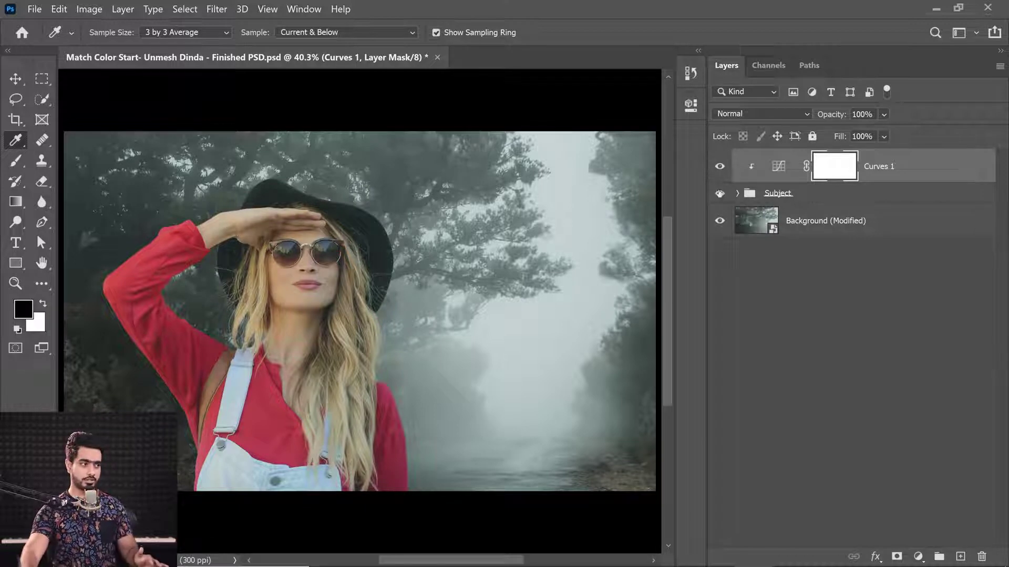
Step: Duplicate Background (Modified), place the copy above Curves 1, and clip it onto the stack
{"action": "left_click", "coordinate": [791, 224]}
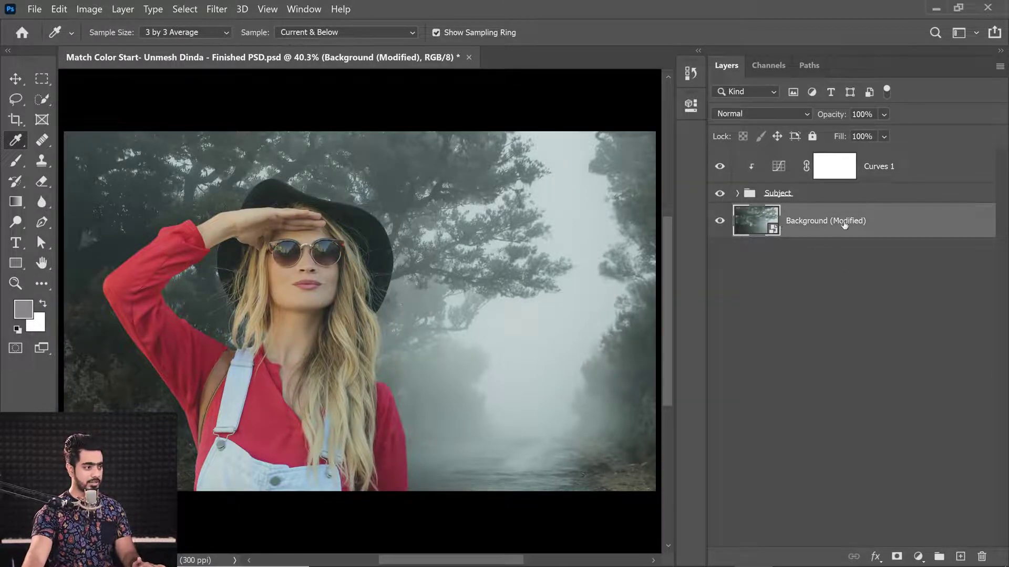
{"action": "key", "text": "ctrl+j"}
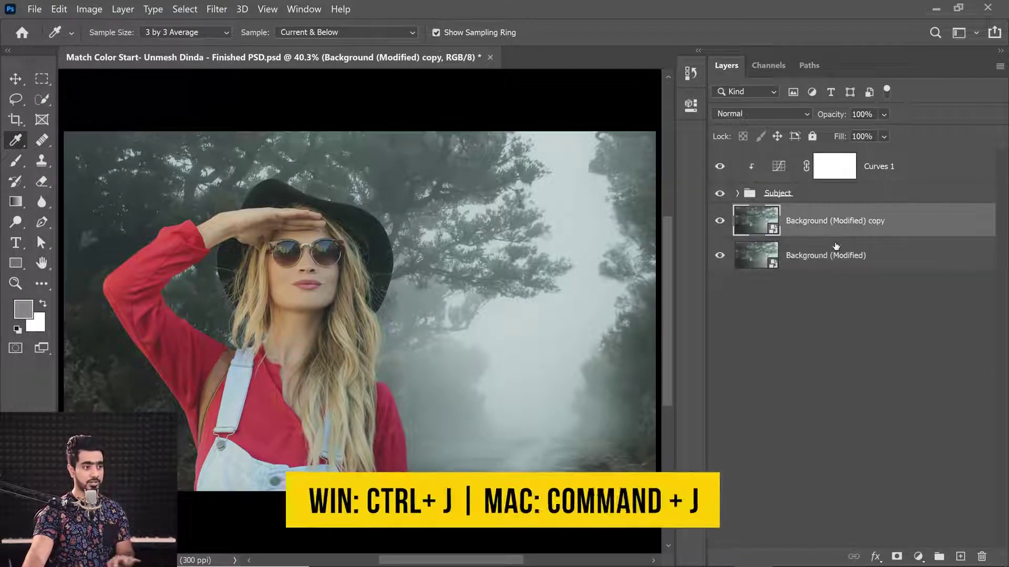
{"action": "left_click_drag", "start_coordinate": [816, 223], "coordinate": [831, 158]}
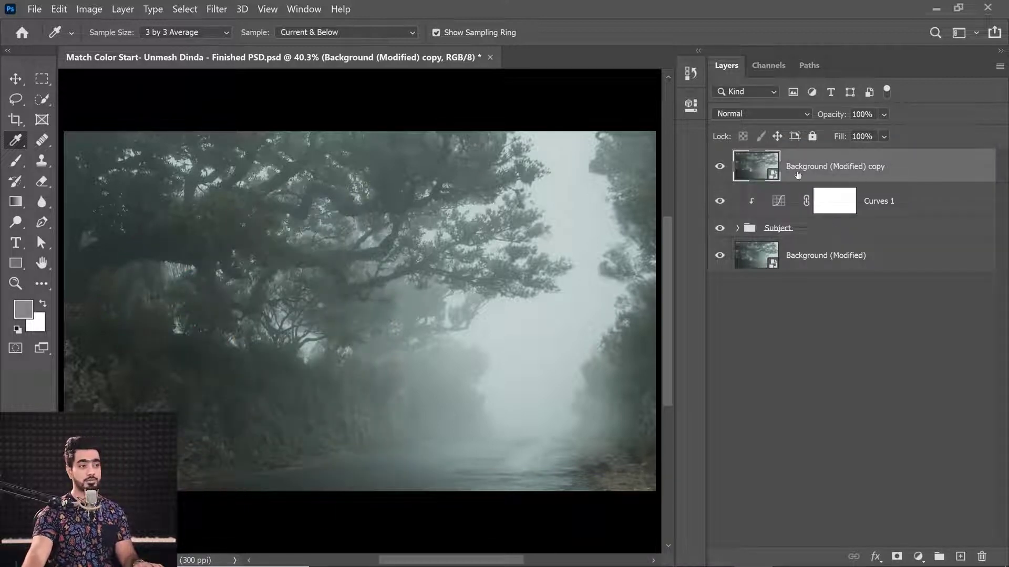
{"action": "left_click_drag", "start_coordinate": [857, 164], "coordinate": [981, 557]}
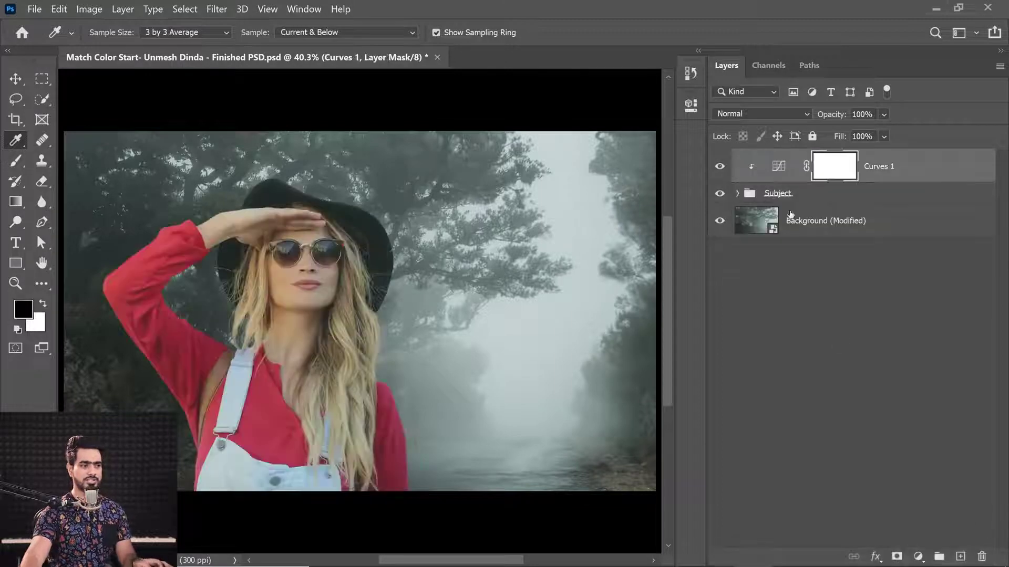
{"action": "left_click_drag", "start_coordinate": [826, 226], "coordinate": [824, 152]}
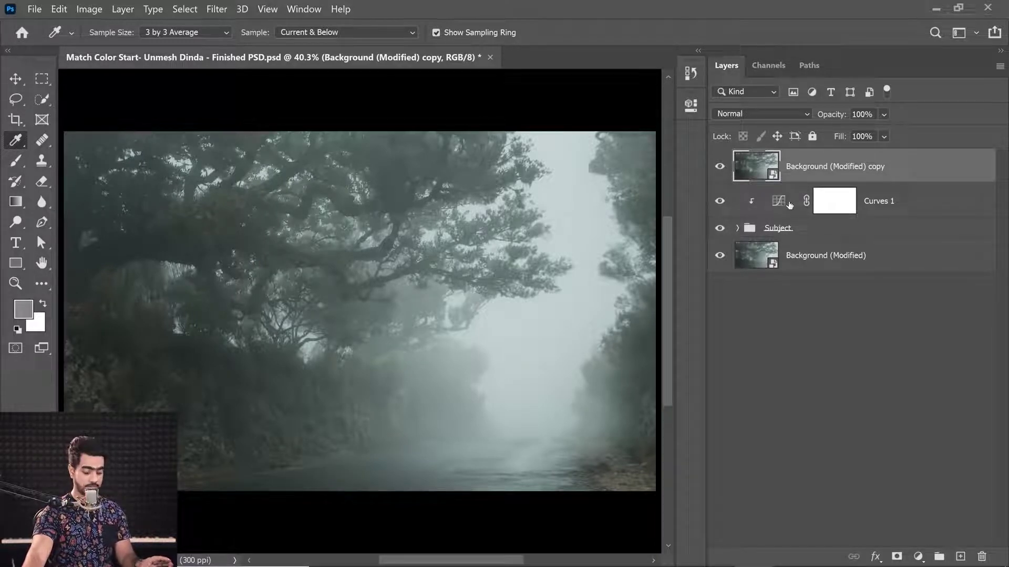
{"action": "left_click", "coordinate": [813, 183], "text": "alt"}
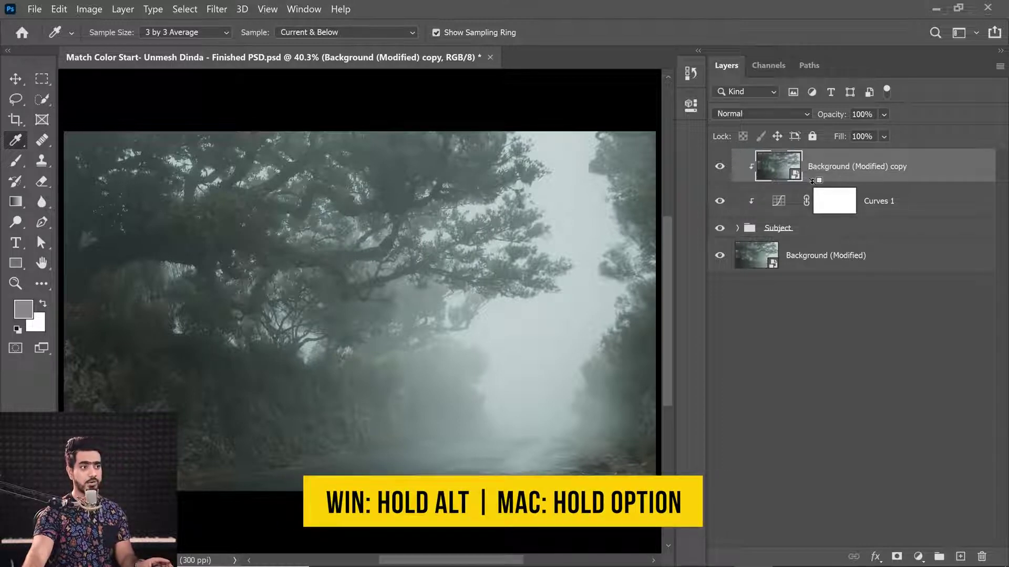
{"action": "left_click", "coordinate": [720, 166]}
{"action": "left_click", "coordinate": [720, 166]}
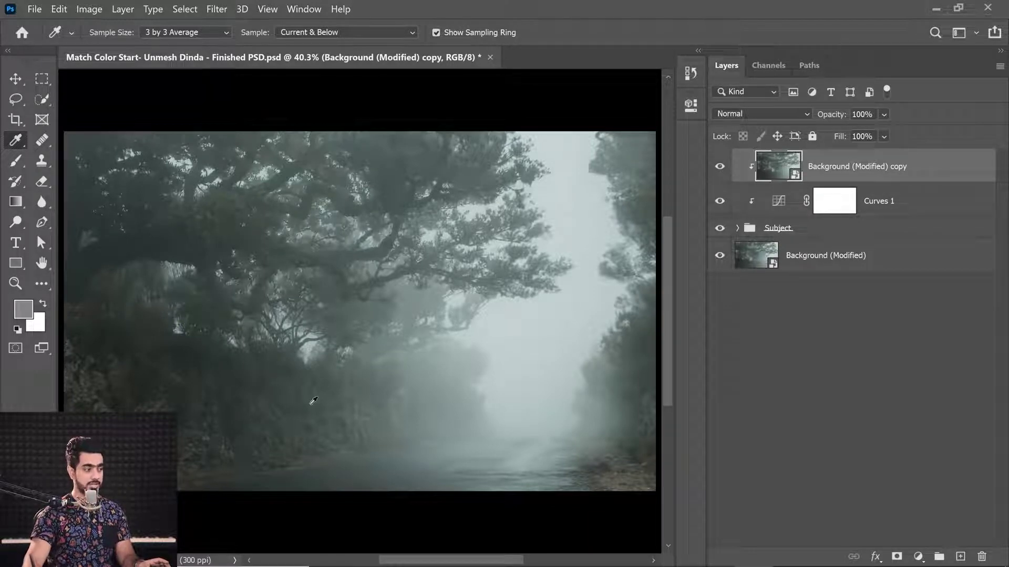
{"action": "left_click", "coordinate": [736, 116]}
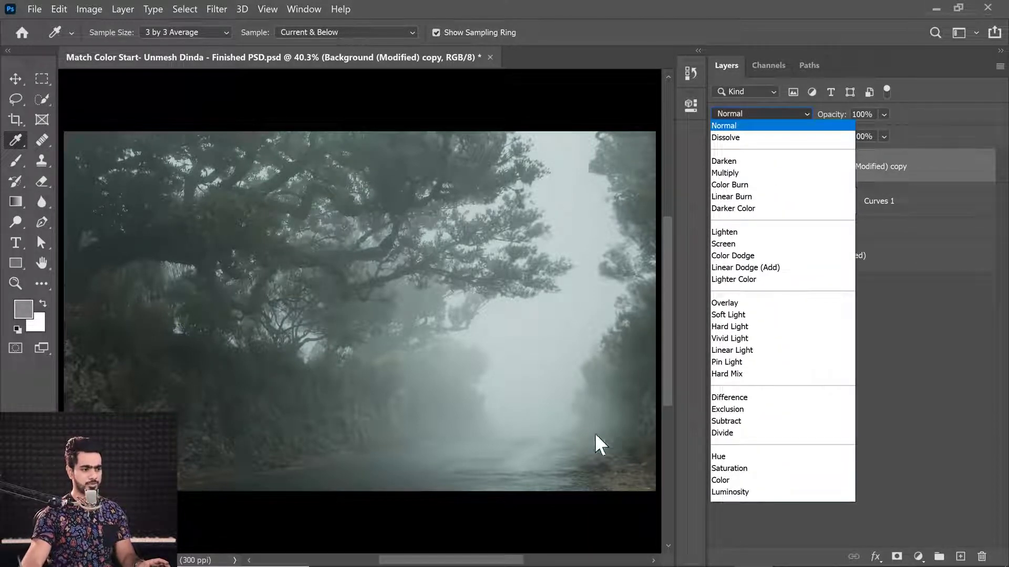
{"action": "left_click", "coordinate": [719, 481]}
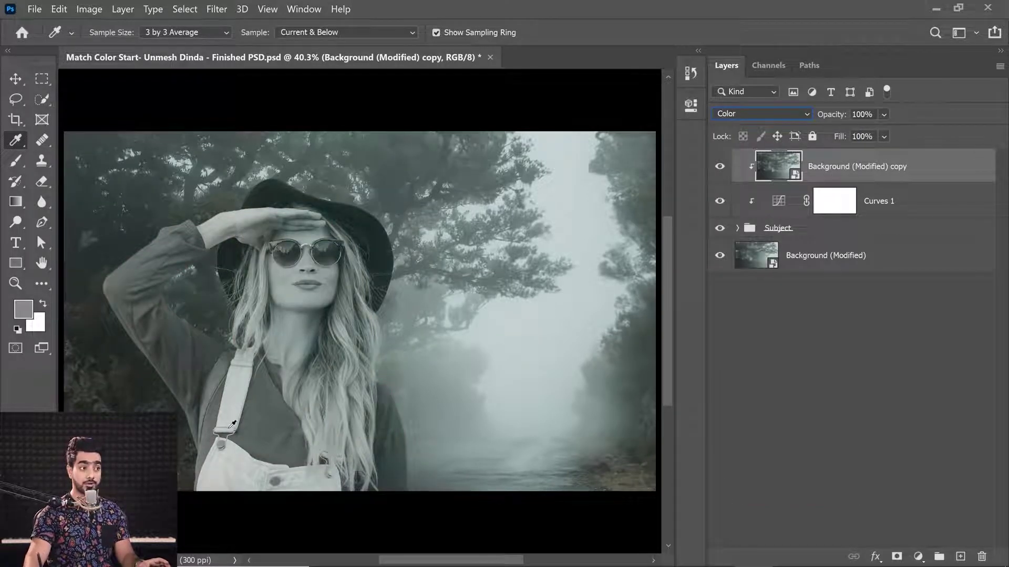
{"action": "scroll", "coordinate": [293, 251], "scroll_direction": "up", "scroll_amount": 5}
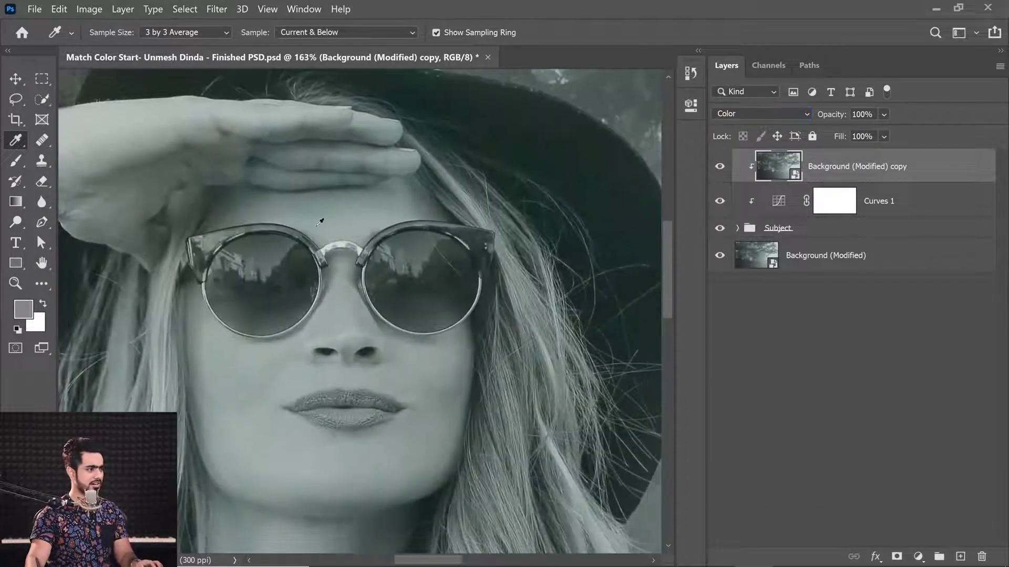
{"action": "scroll", "coordinate": [320, 222], "scroll_direction": "down", "scroll_amount": 3}
{"action": "scroll", "coordinate": [218, 210], "scroll_direction": "up", "scroll_amount": 4}
{"action": "left_click_drag", "start_coordinate": [218, 211], "coordinate": [338, 361]}
{"action": "scroll", "coordinate": [342, 307], "scroll_direction": "up", "scroll_amount": 4}
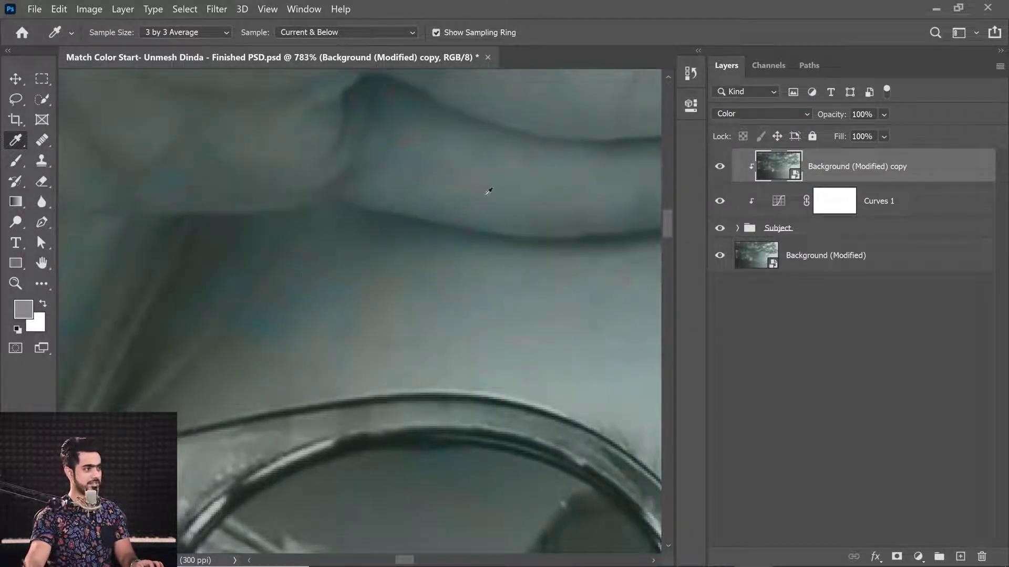
{"action": "scroll", "coordinate": [488, 190], "scroll_direction": "down", "scroll_amount": 10}
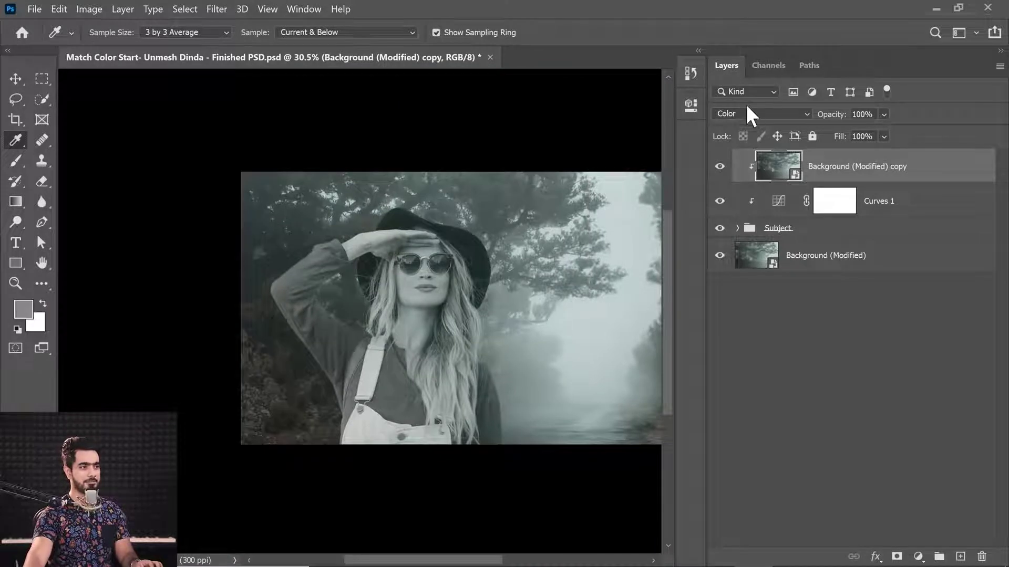
{"action": "left_click", "coordinate": [748, 112]}
{"action": "left_click", "coordinate": [756, 126]}
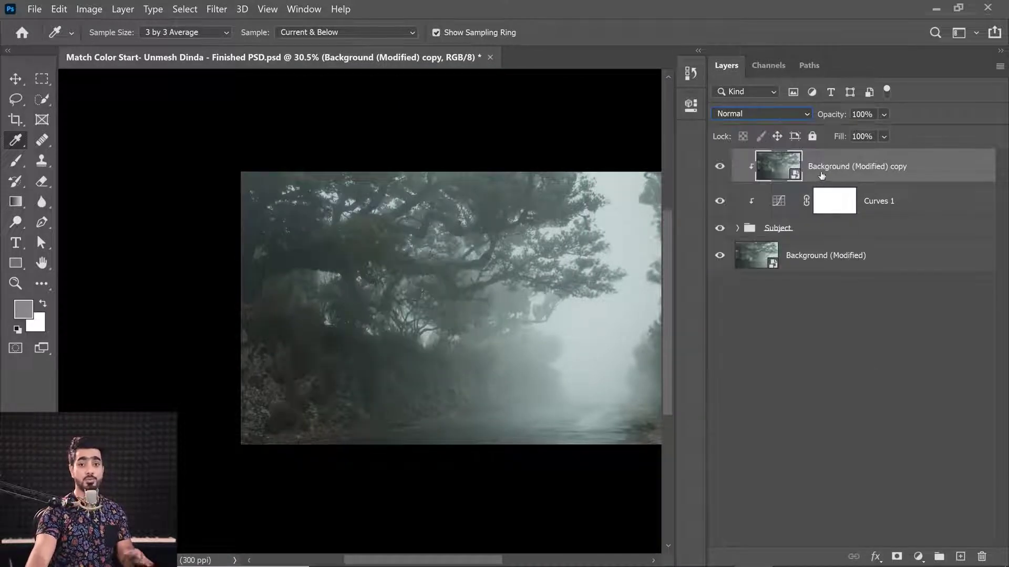
{"action": "left_click_drag", "start_coordinate": [489, 139], "coordinate": [392, 147]}
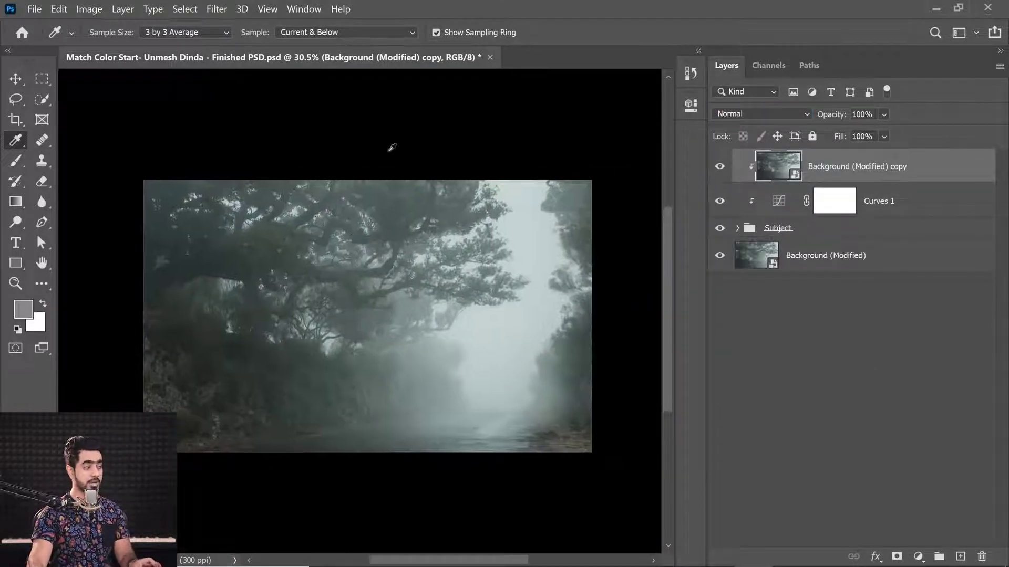
Step: Apply a 300-pixel Gaussian Blur to the clipped forest copy
{"action": "left_click", "coordinate": [215, 9]}
{"action": "mouse_move", "coordinate": [344, 173]}
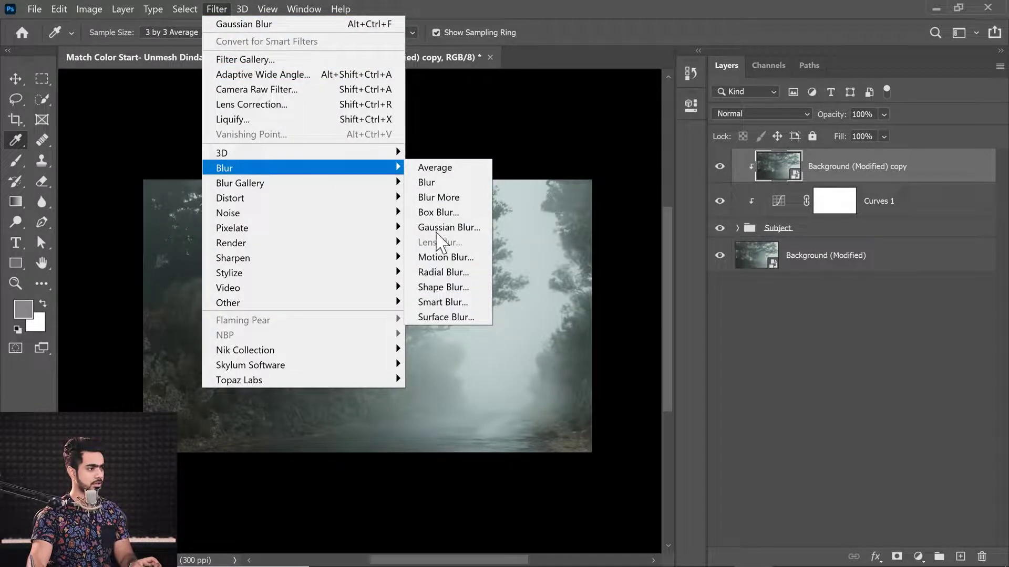
{"action": "left_click", "coordinate": [448, 227]}
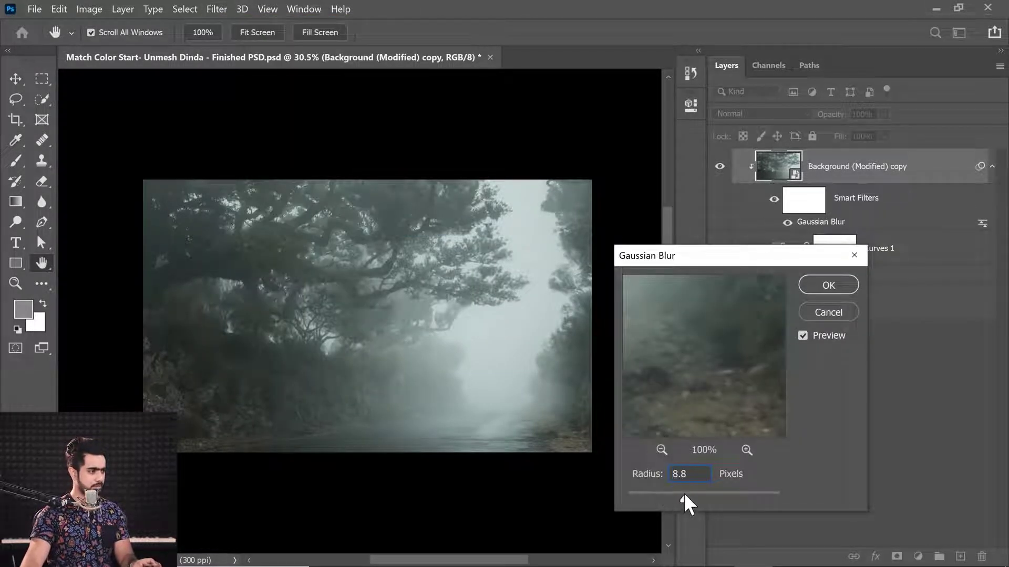
{"action": "left_click_drag", "start_coordinate": [683, 496], "coordinate": [752, 495]}
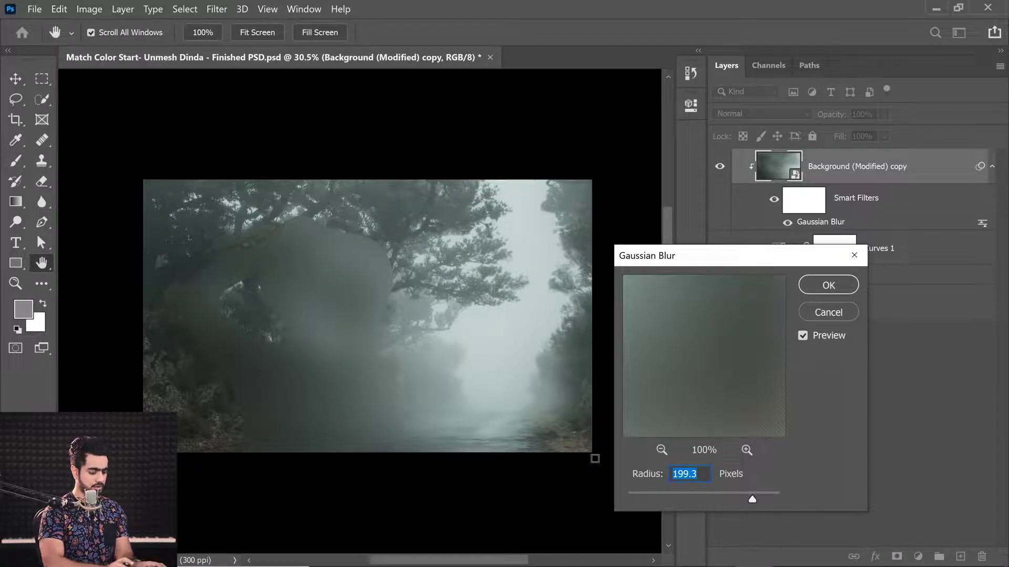
{"action": "type", "text": "300"}
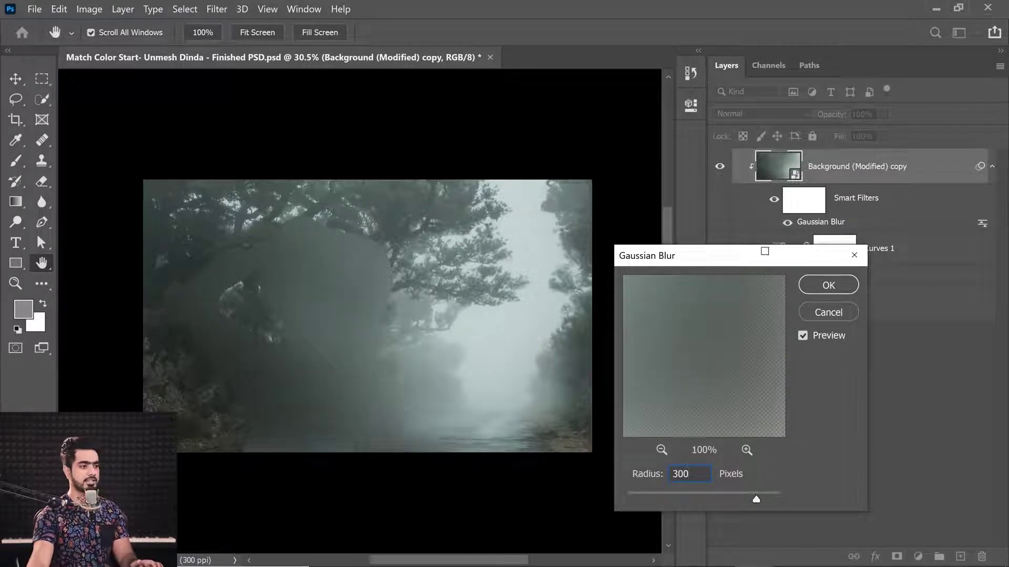
{"action": "left_click", "coordinate": [829, 292]}
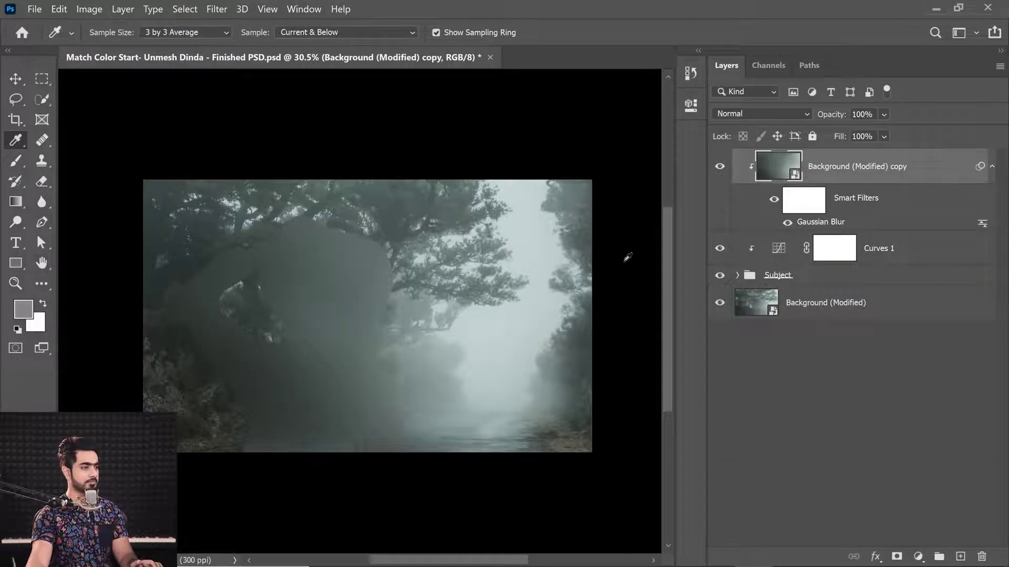
Step: Set the blurred copy to Color blend mode at 40% opacity, then hide layers to compare
{"action": "left_click", "coordinate": [762, 114]}
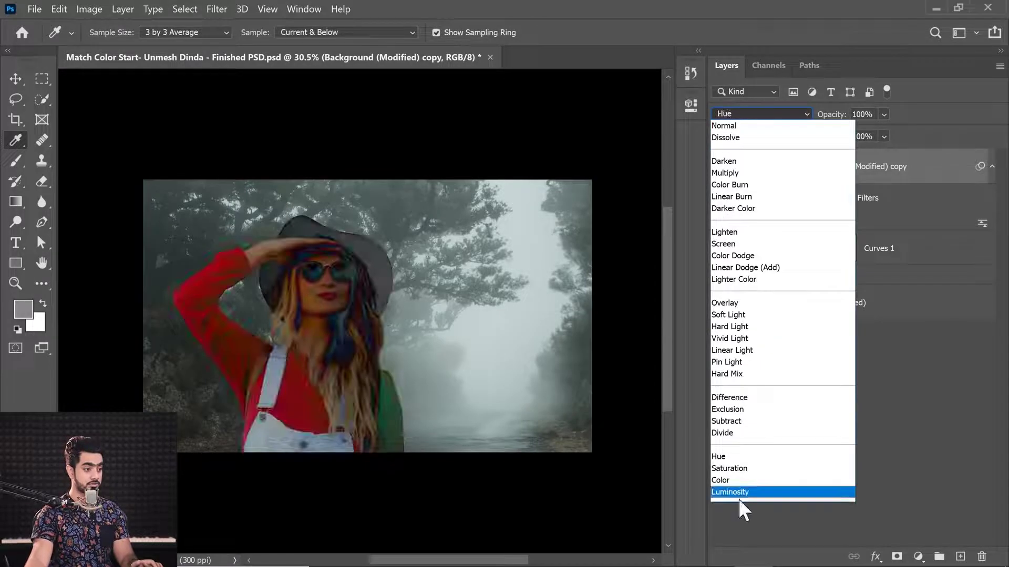
{"action": "left_click", "coordinate": [733, 480]}
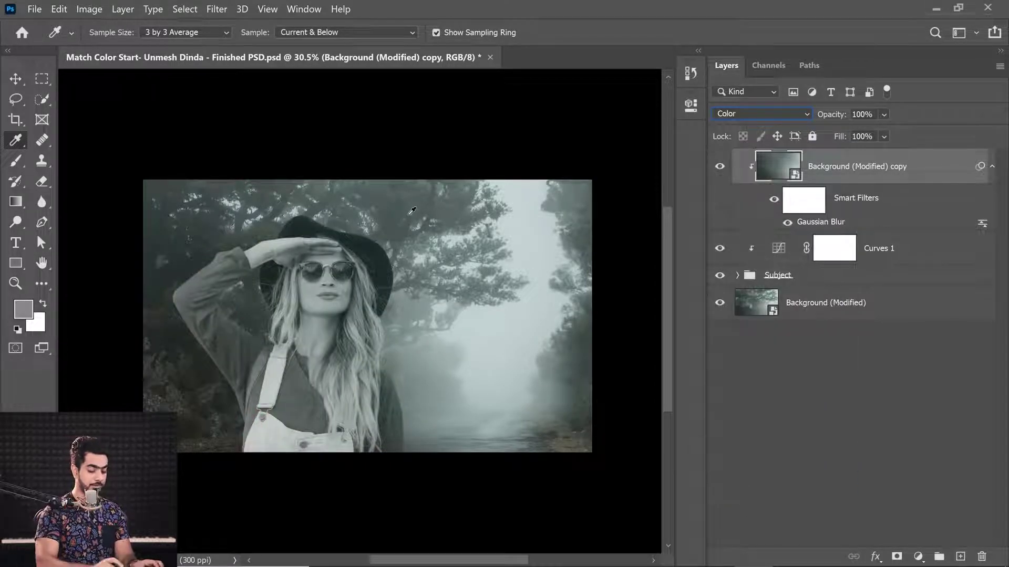
{"action": "scroll", "coordinate": [411, 211], "scroll_direction": "up", "scroll_amount": 2}
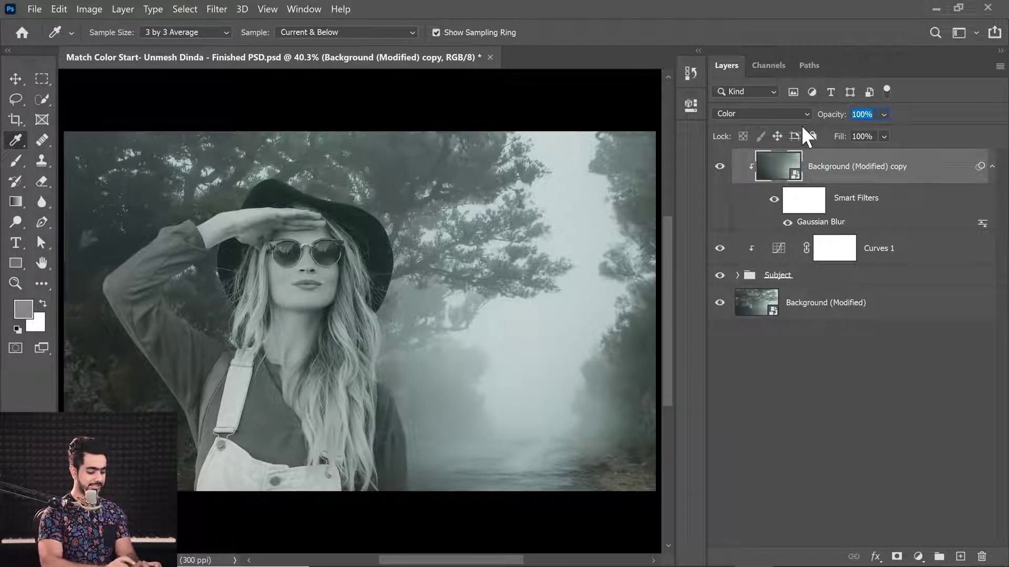
{"action": "type", "text": "60"}
{"action": "key", "text": "Return"}
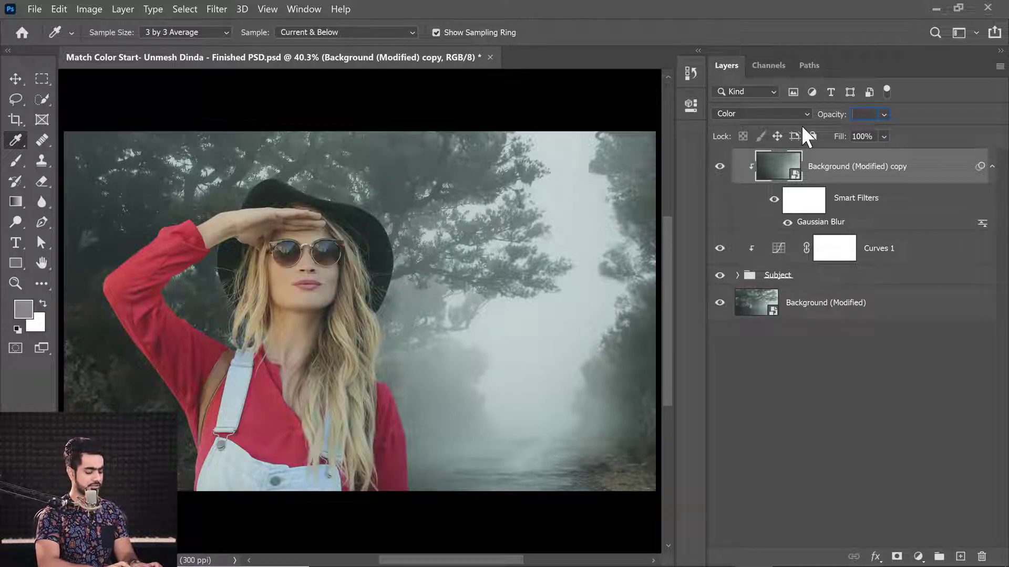
{"action": "type", "text": "6040"}
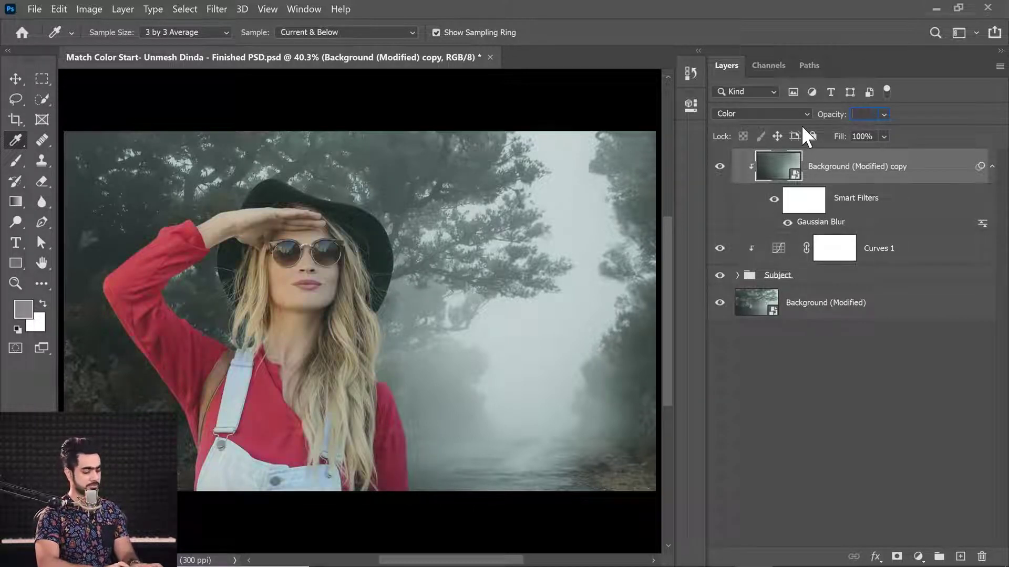
{"action": "key", "text": "Return"}
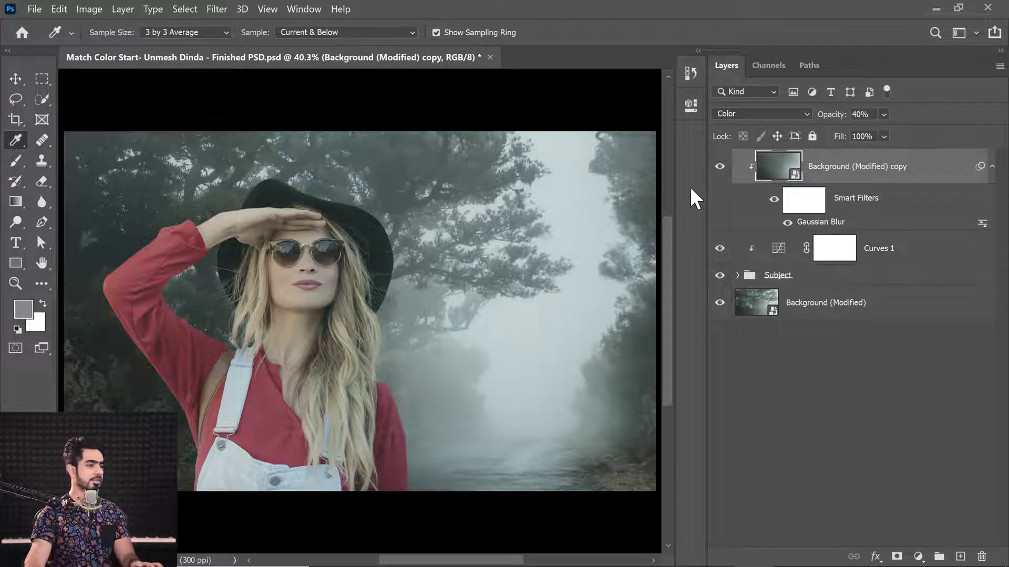
{"action": "left_click_drag", "start_coordinate": [719, 168], "coordinate": [719, 248]}
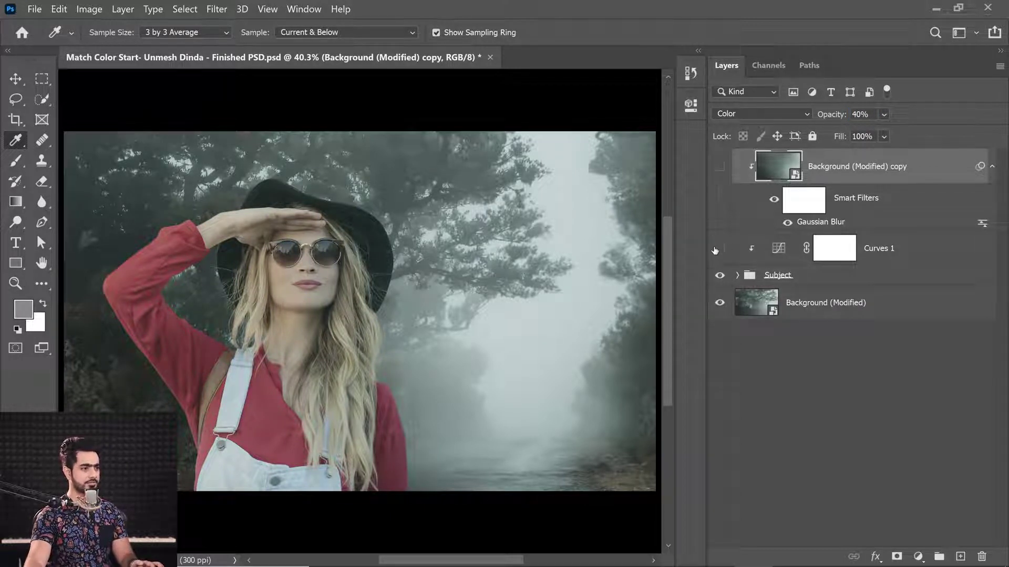
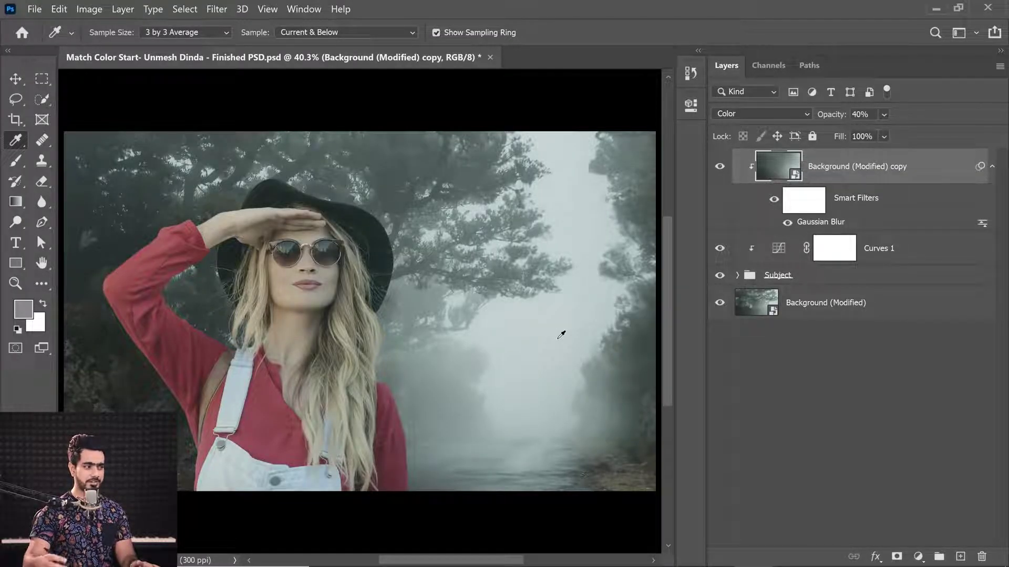
Step: Set up a small bright-green brush on a new empty annotation layer
{"action": "left_click", "coordinate": [17, 162]}
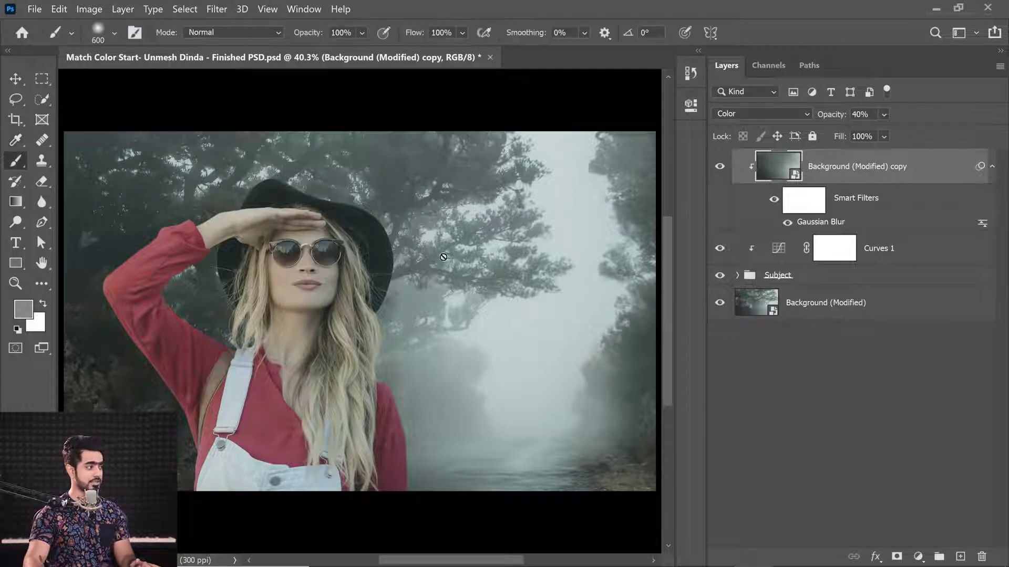
{"action": "left_click", "coordinate": [960, 557]}
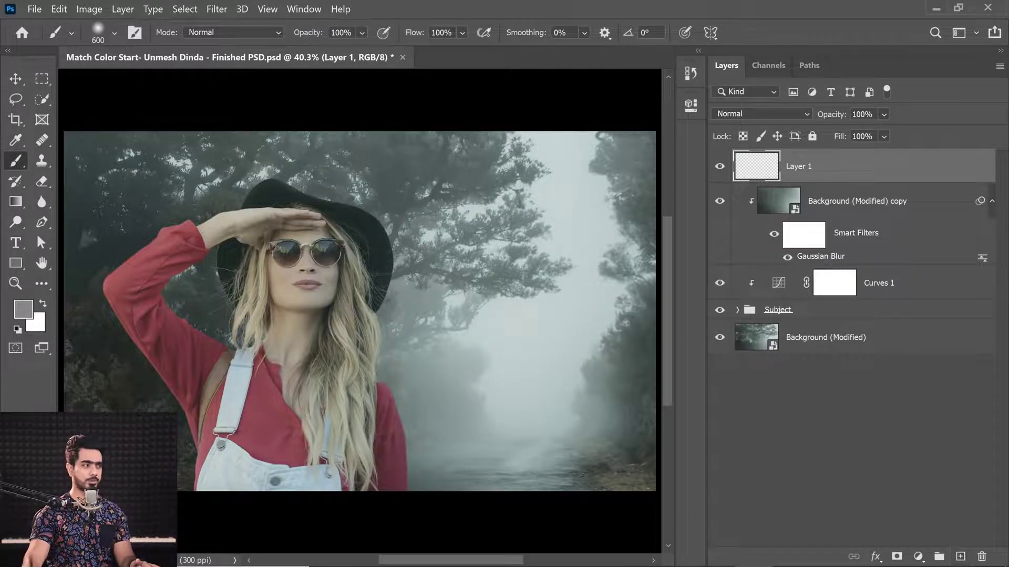
{"action": "key", "text": "bracketleft"}
{"action": "key", "text": "bracketleft"}
{"action": "key", "text": "bracketleft"}
{"action": "key", "text": "bracketleft"}
{"action": "key", "text": "bracketleft"}
{"action": "key", "text": "bracketleft"}
{"action": "key", "text": "bracketleft"}
{"action": "key", "text": "bracketleft"}
{"action": "key", "text": "bracketleft"}
{"action": "key", "text": "bracketleft"}
{"action": "left_click", "coordinate": [23, 309]}
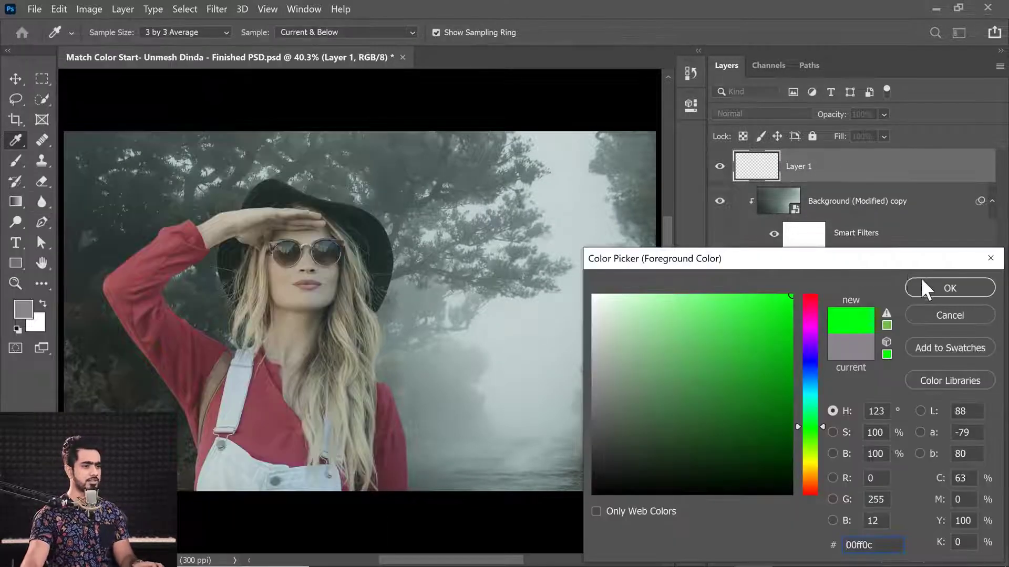
{"action": "left_click", "coordinate": [948, 288]}
Step: Draw green arrows and check marks by the path, trees and raised arm, then delete that layer
{"action": "left_click_drag", "start_coordinate": [553, 259], "coordinate": [461, 371]}
{"action": "left_click_drag", "start_coordinate": [461, 370], "coordinate": [501, 366]}
{"action": "left_click_drag", "start_coordinate": [455, 219], "coordinate": [550, 188]}
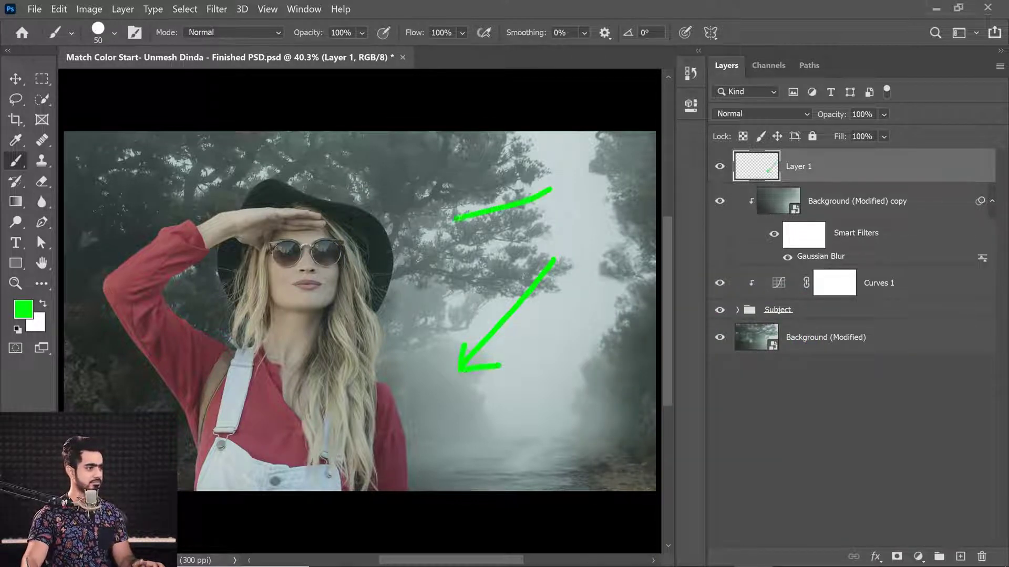
{"action": "left_click_drag", "start_coordinate": [203, 279], "coordinate": [239, 271]}
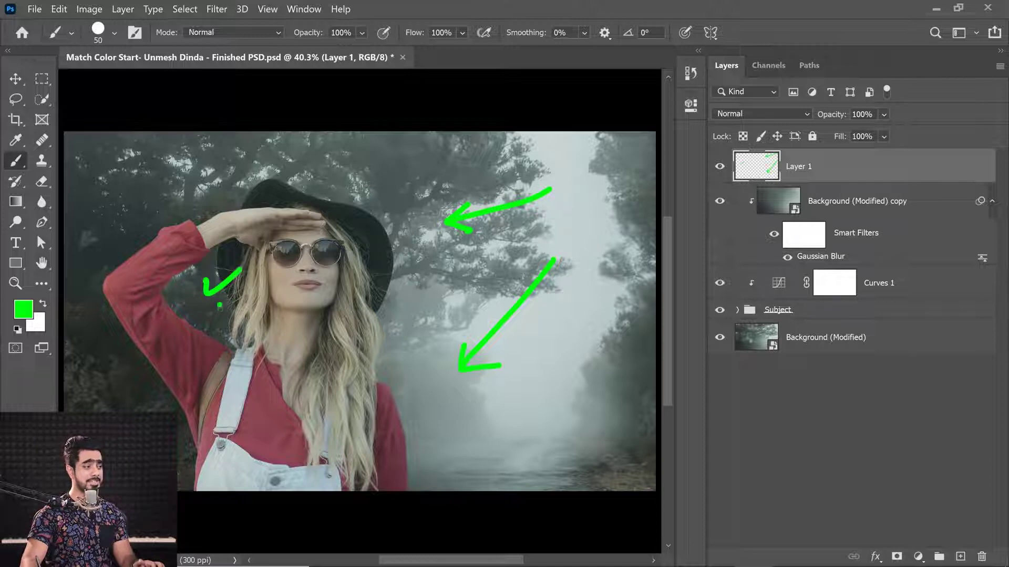
{"action": "left_click_drag", "start_coordinate": [220, 304], "coordinate": [243, 300]}
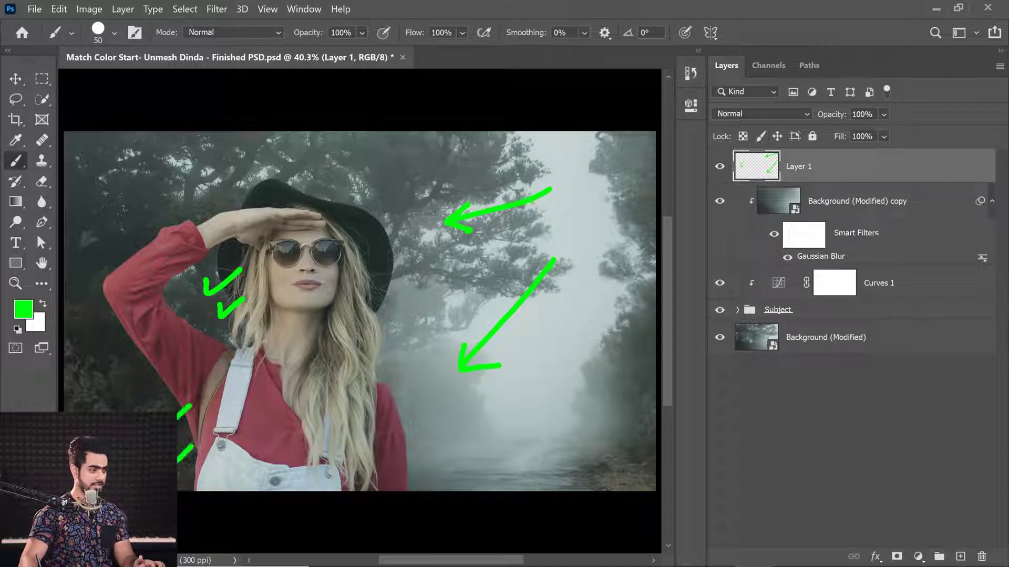
{"action": "left_click_drag", "start_coordinate": [849, 166], "coordinate": [981, 556]}
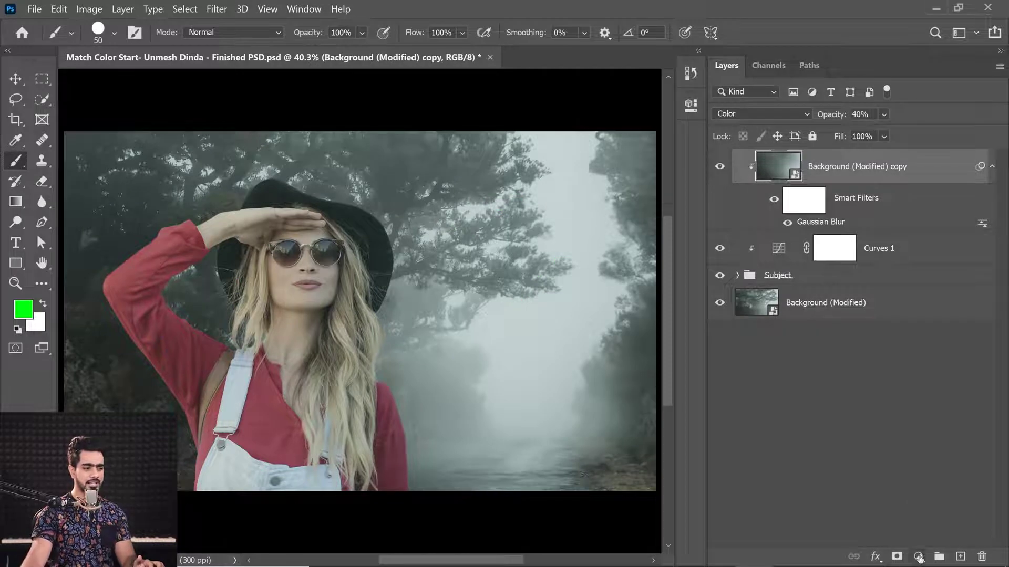
Step: Add a Solid Color fill layer using a grey sampled from the canvas
{"action": "scroll", "coordinate": [457, 240], "scroll_direction": "down", "scroll_amount": 6}
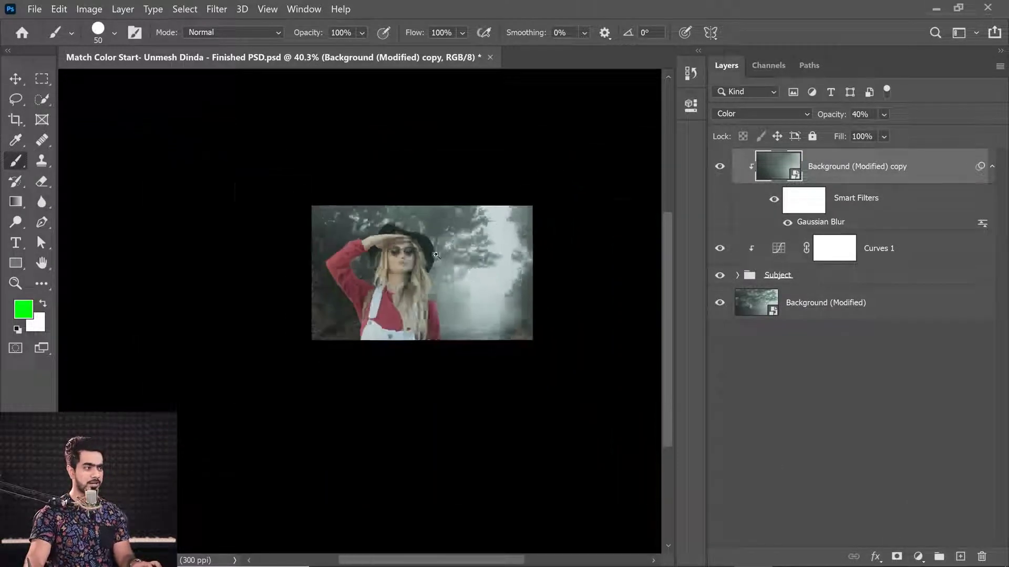
{"action": "left_click", "coordinate": [916, 556]}
{"action": "left_click", "coordinate": [886, 280]}
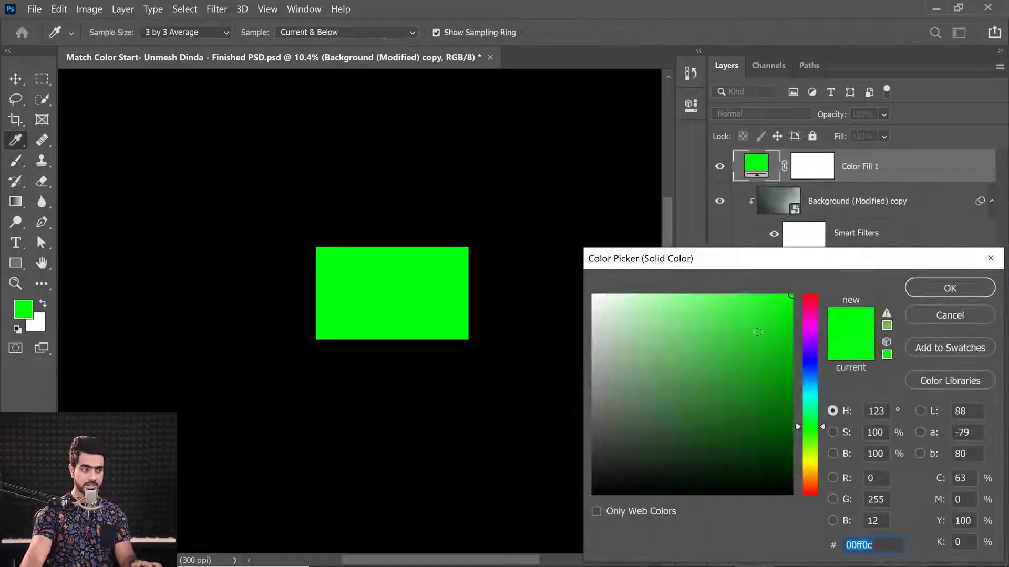
{"action": "left_click_drag", "start_coordinate": [572, 341], "coordinate": [520, 436]}
{"action": "left_click", "coordinate": [949, 289]}
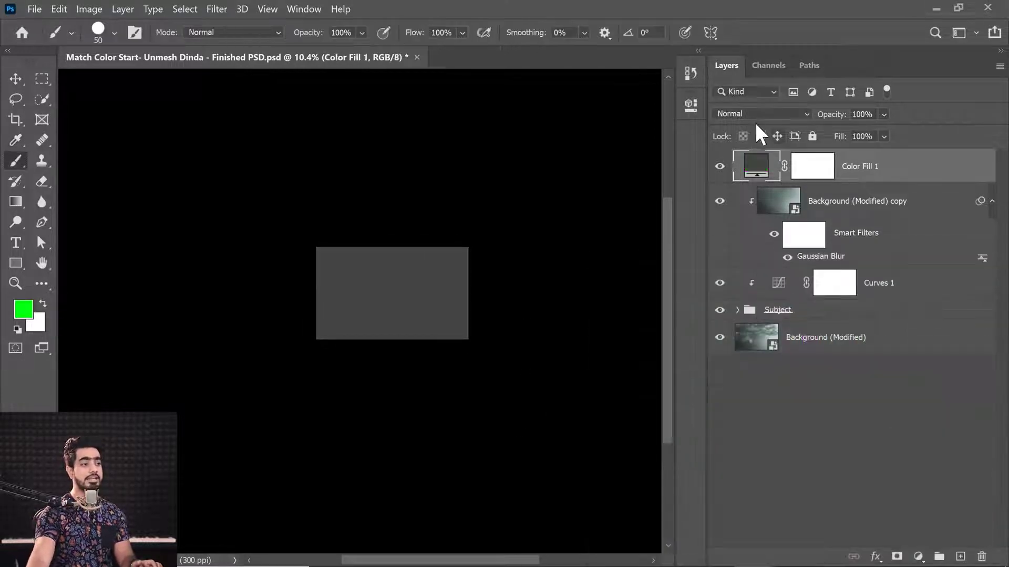
Step: Set the grey fill layer's blend mode to Color
{"action": "left_click", "coordinate": [757, 115]}
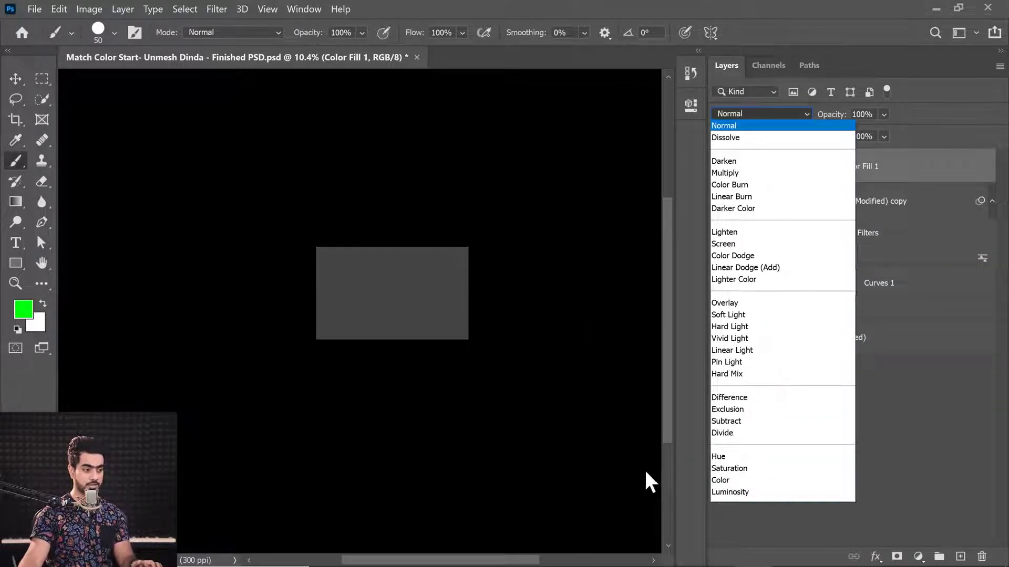
{"action": "left_click", "coordinate": [722, 480]}
{"action": "scroll", "coordinate": [417, 293], "scroll_direction": "up", "scroll_amount": 3}
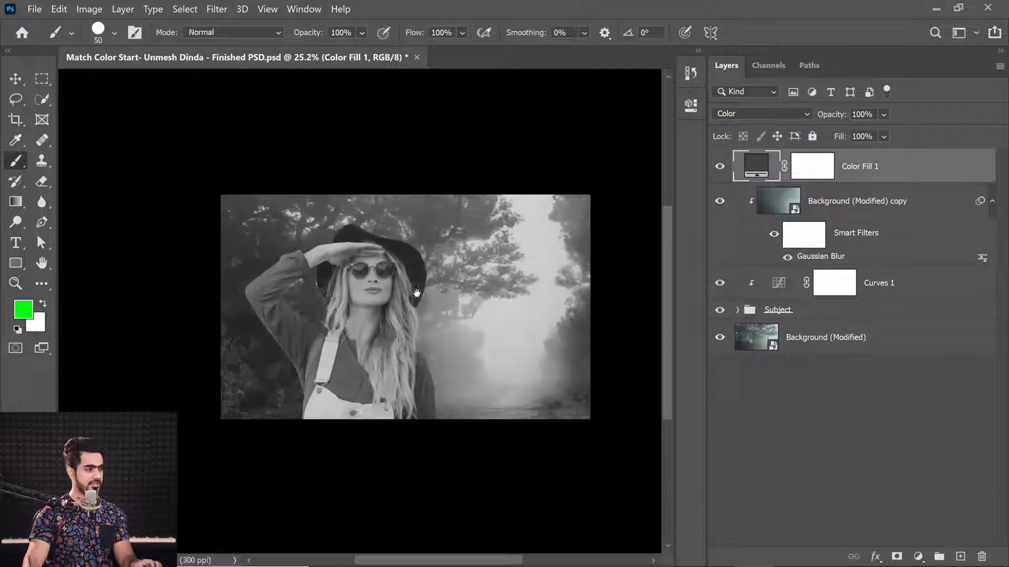
{"action": "left_click_drag", "start_coordinate": [614, 282], "coordinate": [412, 367]}
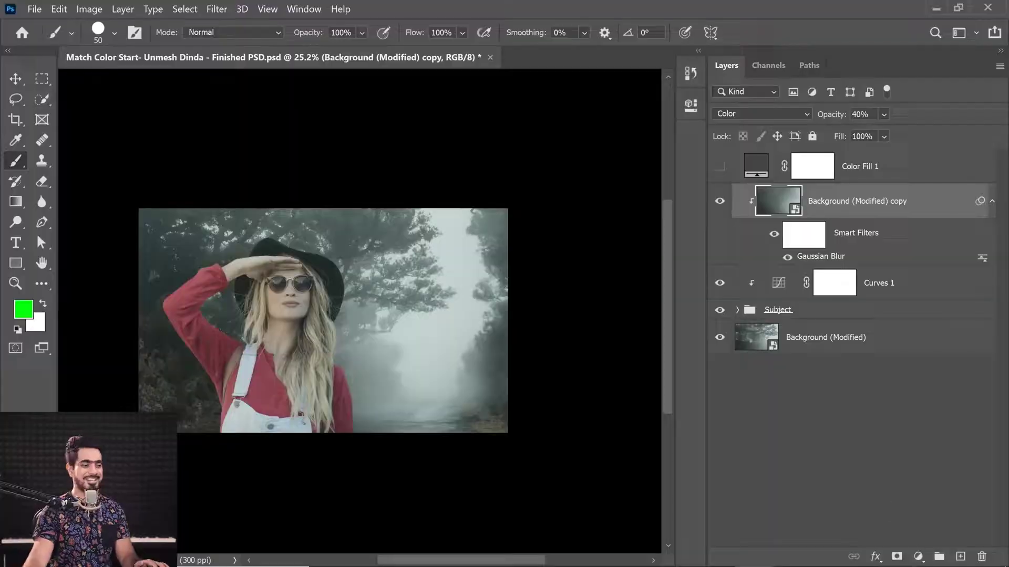
Step: Try a Black & White adjustment with lowered Reds and raised Yellows, then delete it
{"action": "left_click", "coordinate": [917, 556]}
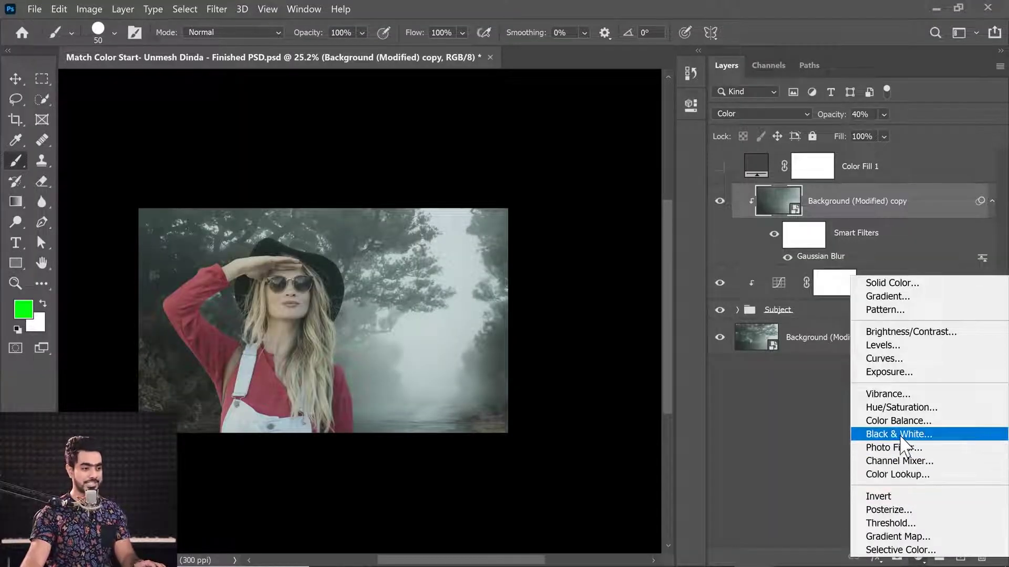
{"action": "left_click", "coordinate": [903, 434]}
{"action": "left_click_drag", "start_coordinate": [551, 209], "coordinate": [524, 211]}
{"action": "left_click_drag", "start_coordinate": [556, 241], "coordinate": [596, 241]}
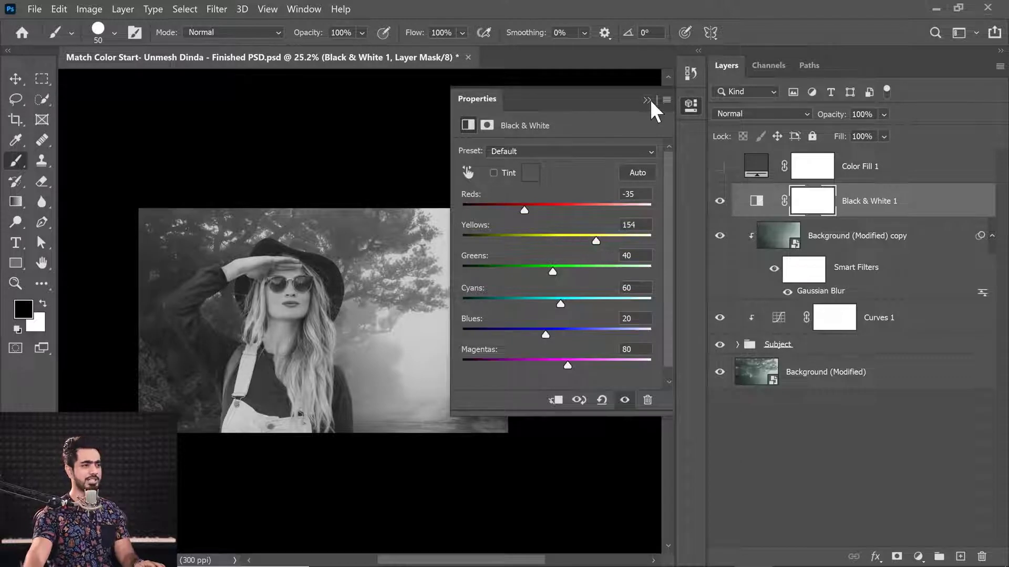
{"action": "left_click_drag", "start_coordinate": [866, 202], "coordinate": [981, 555]}
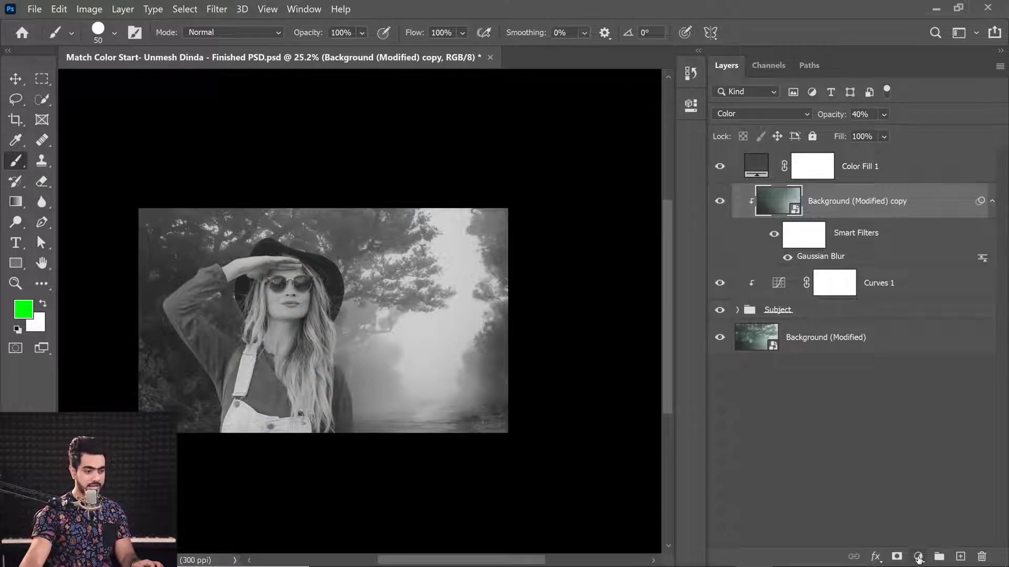
Step: Add a Curves layer clipped to the background copy and darken sampled background tones
{"action": "left_click", "coordinate": [918, 556]}
{"action": "left_click", "coordinate": [885, 358]}
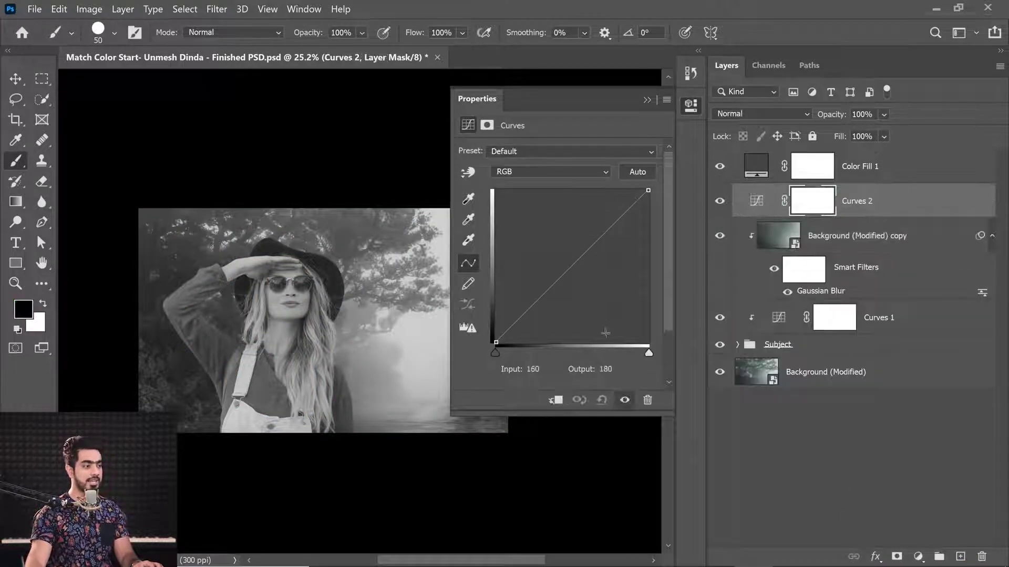
{"action": "left_click", "coordinate": [557, 405]}
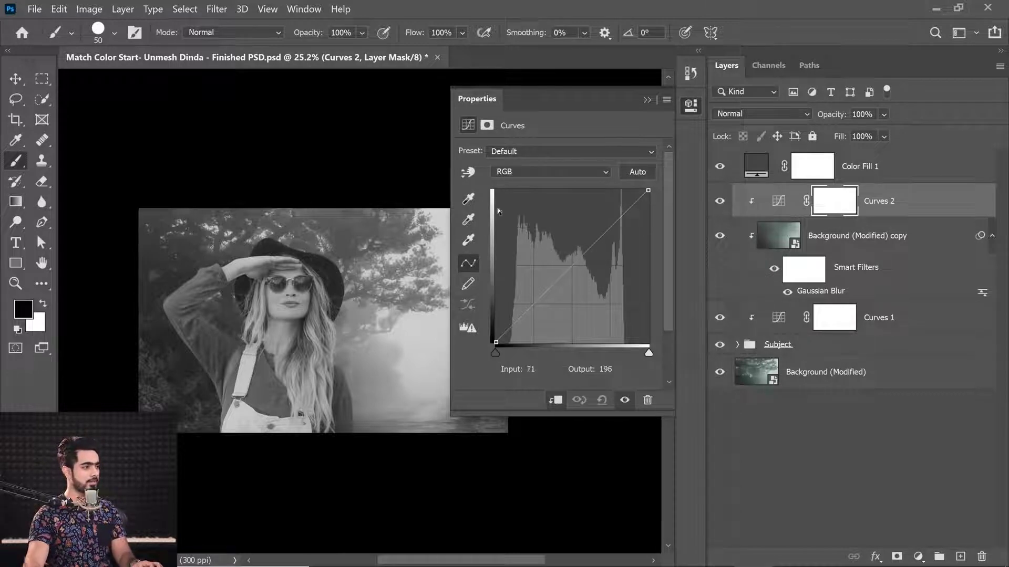
{"action": "left_click", "coordinate": [467, 173]}
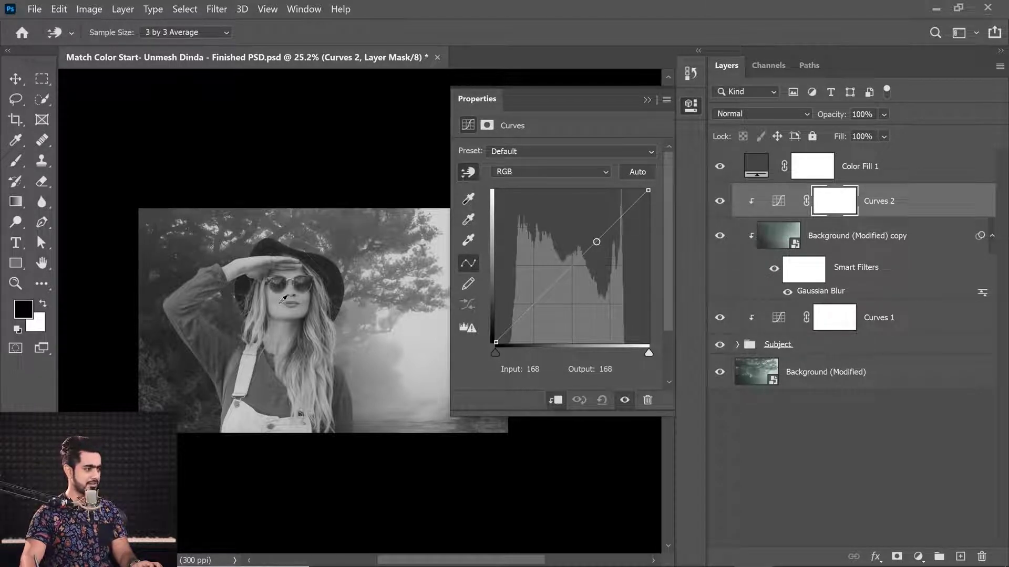
{"action": "left_click_drag", "start_coordinate": [280, 297], "coordinate": [322, 309]}
{"action": "scroll", "coordinate": [322, 308], "scroll_direction": "down", "scroll_amount": 5}
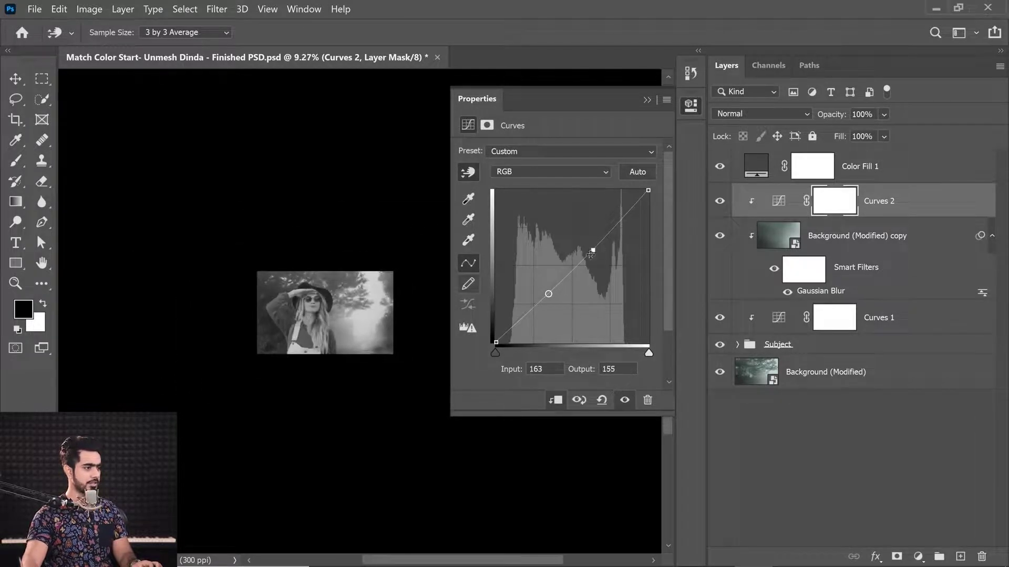
{"action": "mouse_move", "coordinate": [592, 251]}
{"action": "left_mouse_down"}
{"action": "mouse_move", "coordinate": [593, 231]}
{"action": "mouse_move", "coordinate": [596, 261]}
{"action": "left_mouse_up"}
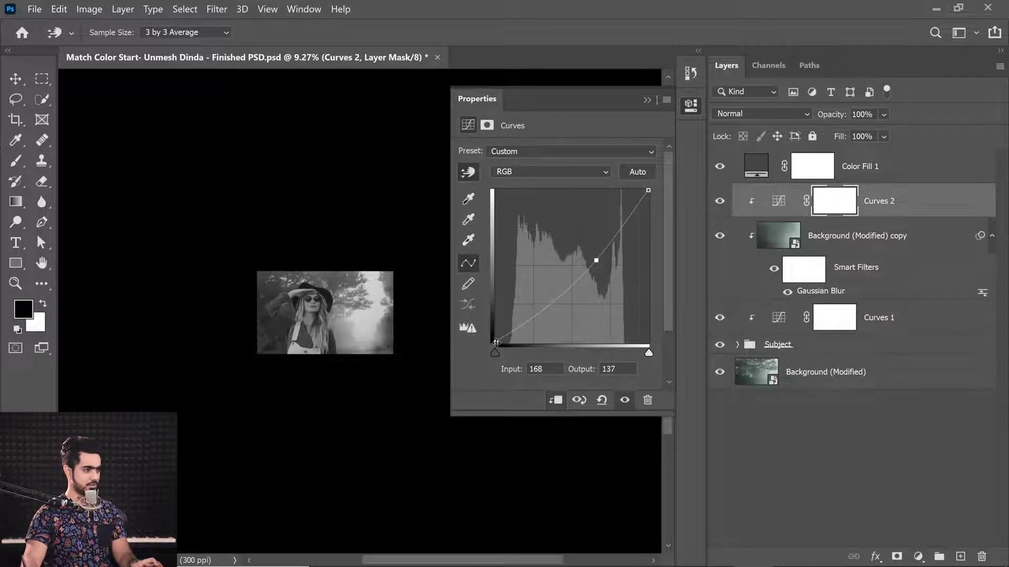
Step: Lift the Curves 2 black point, compare it, and hide the grey Color Fill 1 layer
{"action": "left_click_drag", "start_coordinate": [496, 343], "coordinate": [494, 334]}
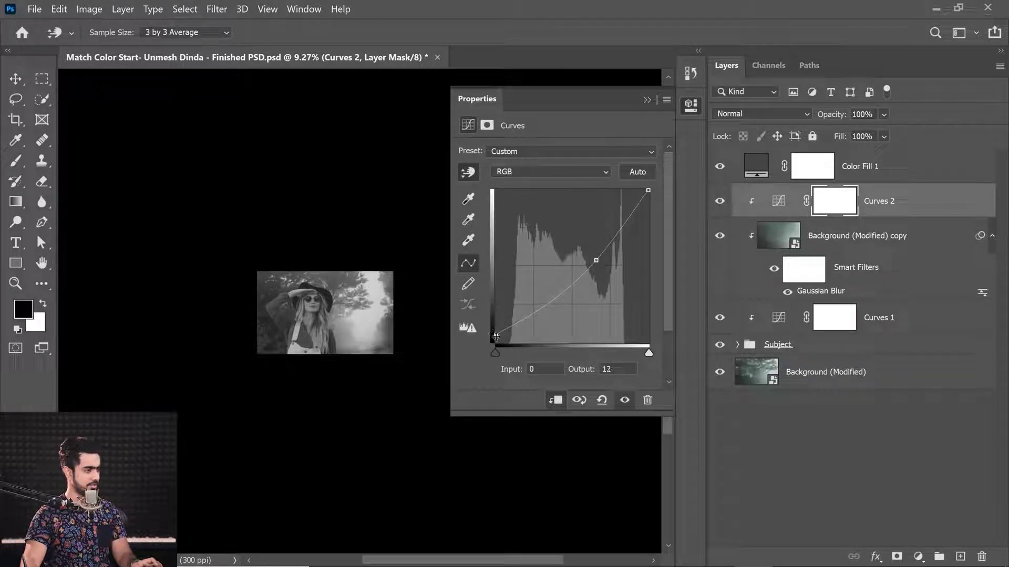
{"action": "left_click", "coordinate": [720, 205]}
{"action": "left_click", "coordinate": [721, 206]}
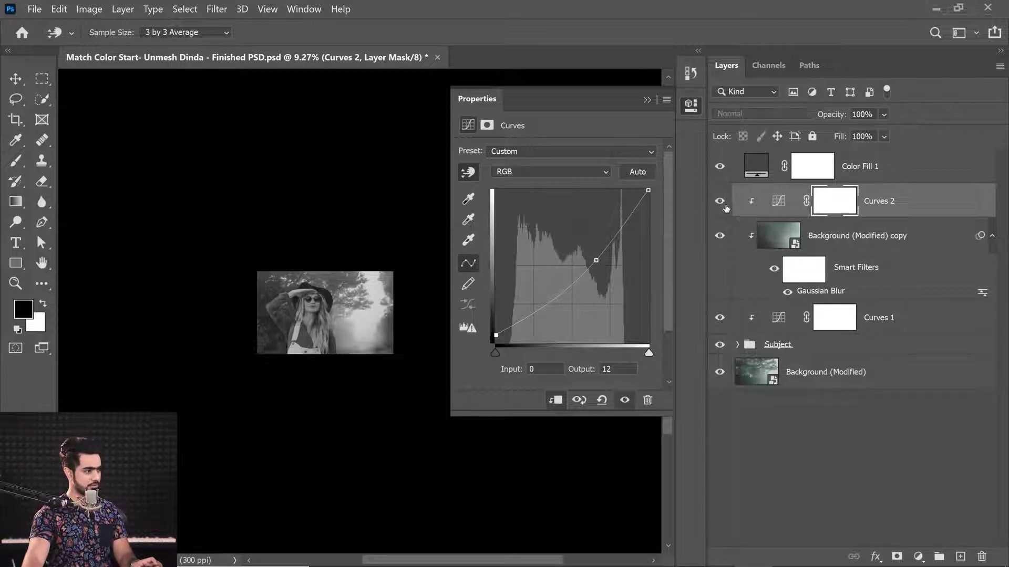
{"action": "left_click", "coordinate": [724, 178]}
{"action": "left_click", "coordinate": [719, 167]}
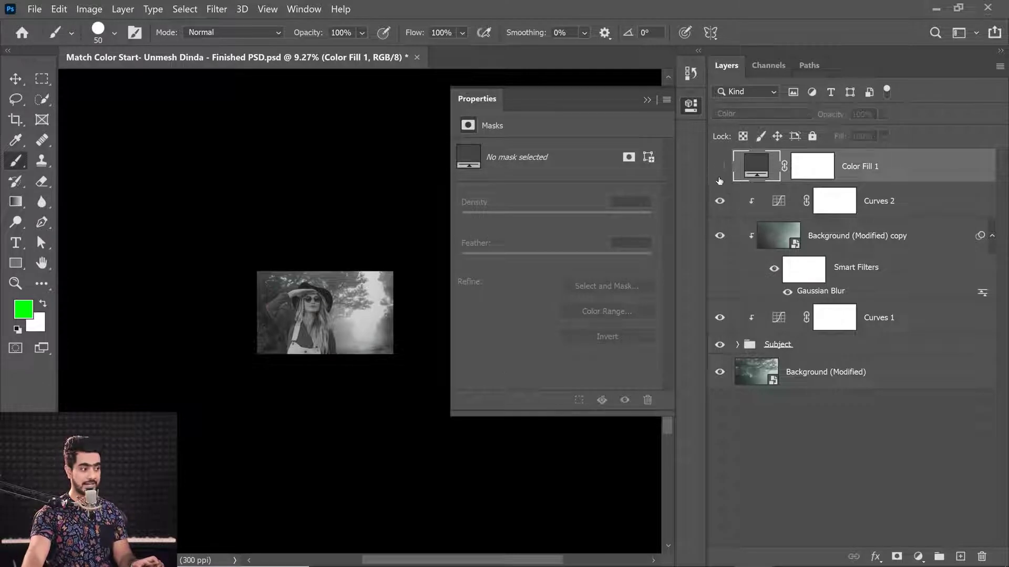
Step: Fit the photo to the window, compare with Curves 2 toggled, and target its mask
{"action": "left_click", "coordinate": [646, 99]}
{"action": "key", "text": "ctrl+0"}
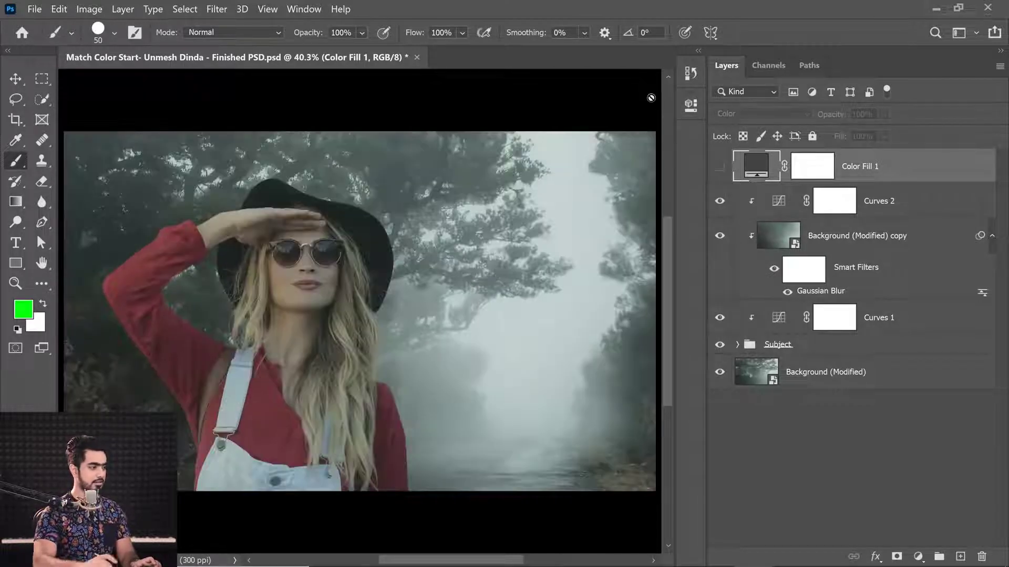
{"action": "left_click", "coordinate": [717, 204]}
{"action": "left_click", "coordinate": [716, 207]}
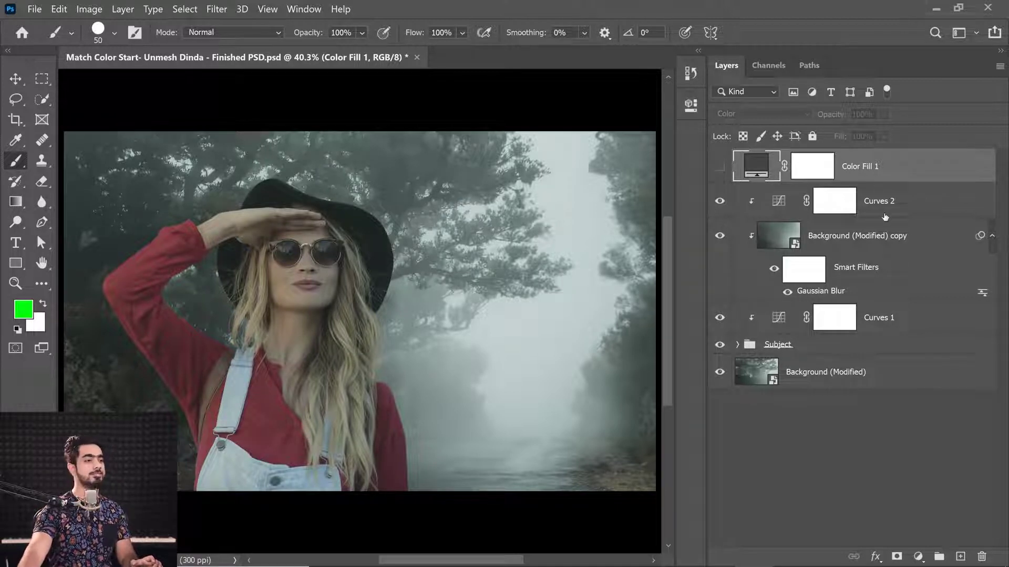
{"action": "left_click", "coordinate": [904, 208]}
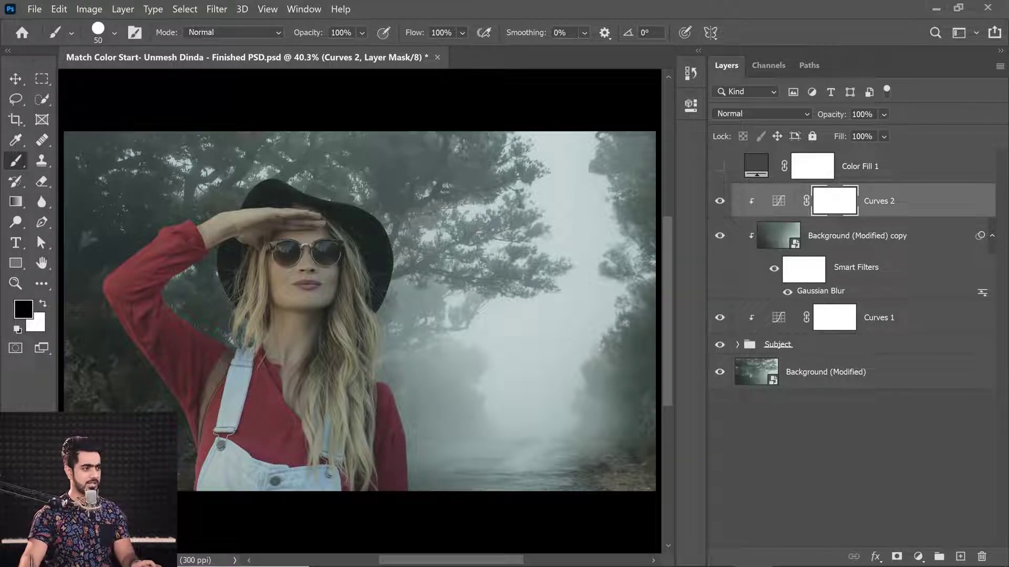
Step: Add a brightening Curves 3 layer clipped to the background copy with an inverted mask
{"action": "left_click", "coordinate": [918, 556]}
{"action": "left_click", "coordinate": [876, 358]}
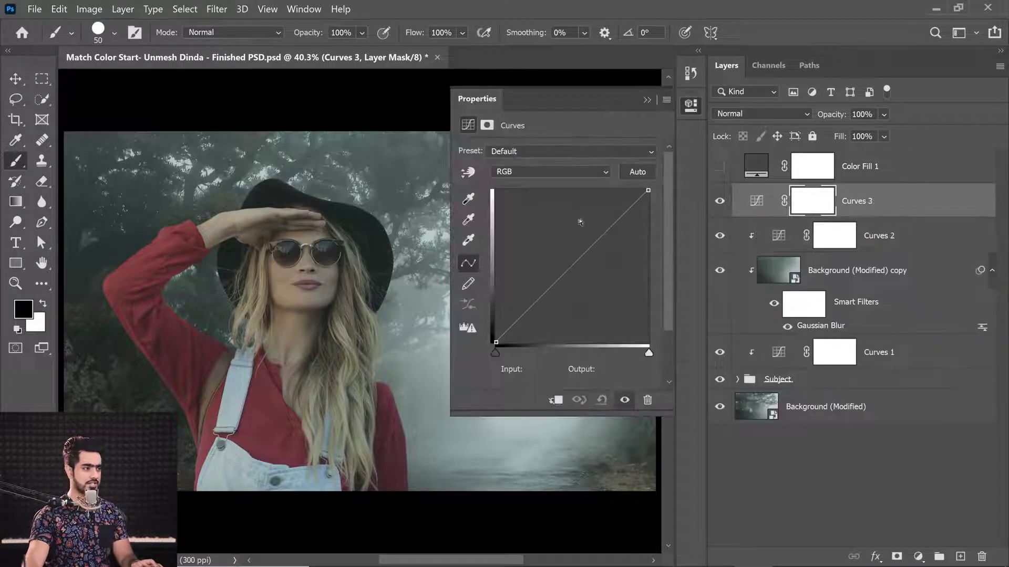
{"action": "left_click", "coordinate": [614, 224]}
{"action": "left_click_drag", "start_coordinate": [608, 213], "coordinate": [595, 201]}
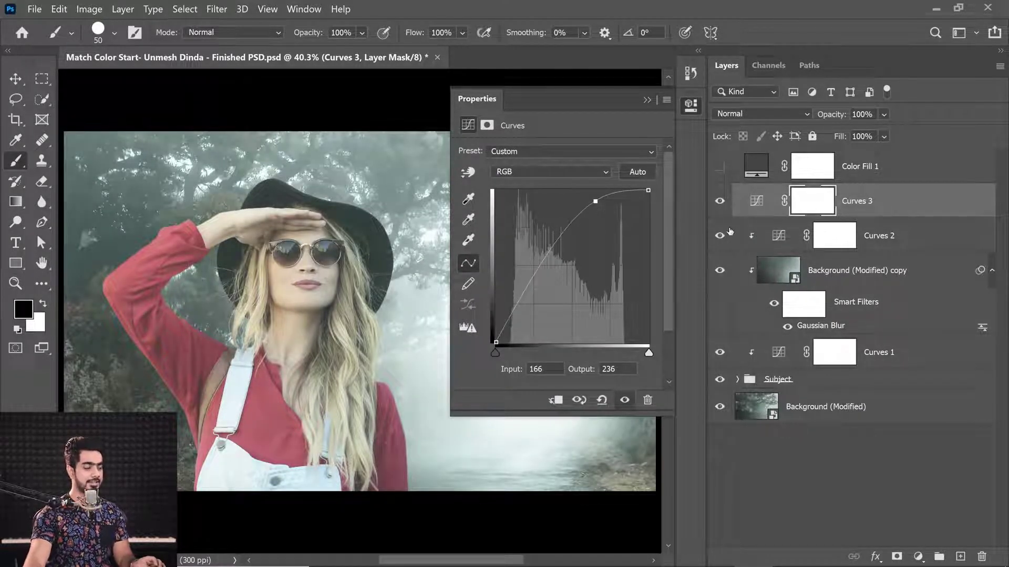
{"action": "left_click", "coordinate": [556, 401]}
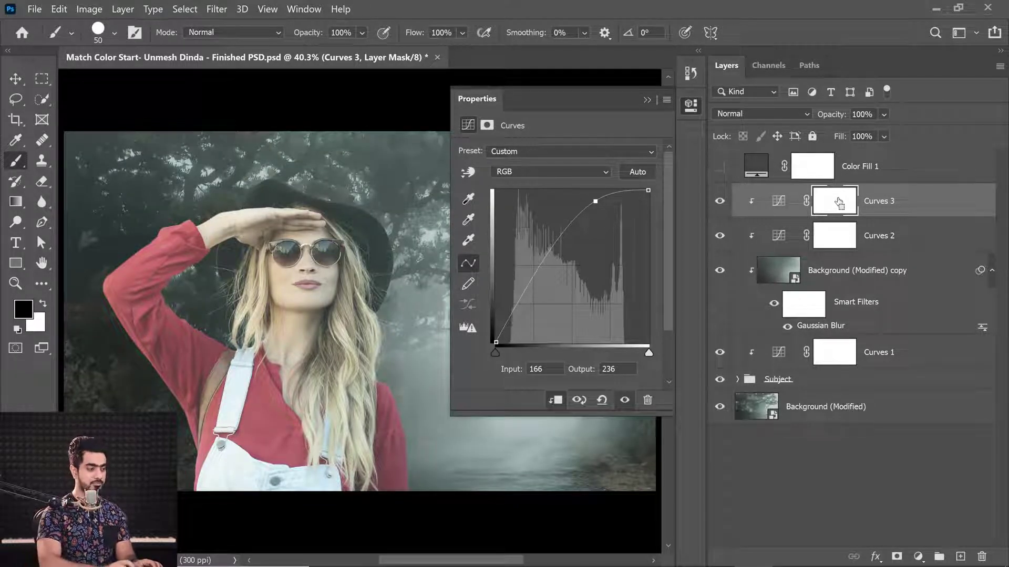
{"action": "key", "text": "ctrl+i"}
{"action": "left_click", "coordinate": [647, 100]}
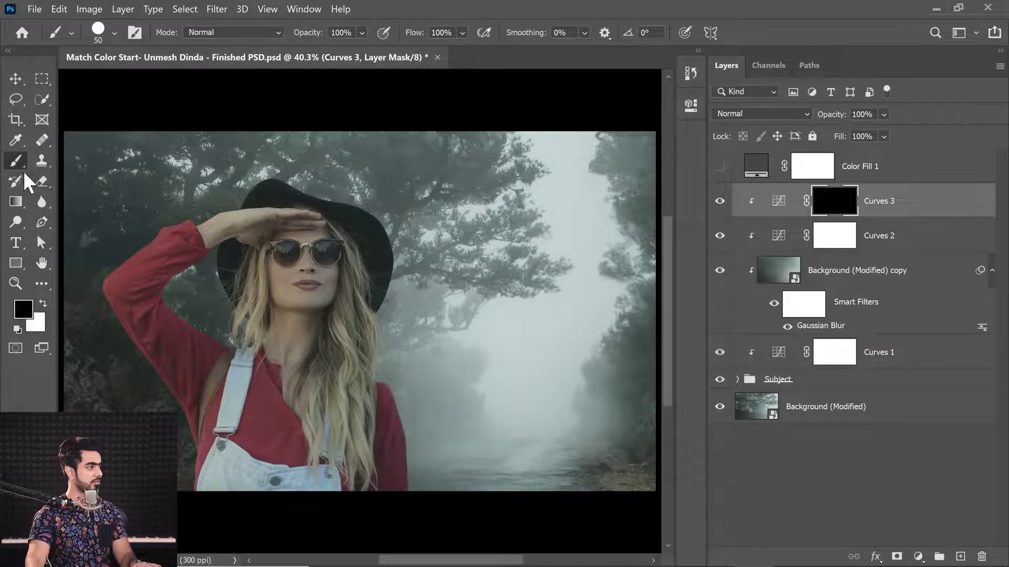
Step: Make white the foreground colour and set the brush flow to 5%
{"action": "key", "text": "x"}
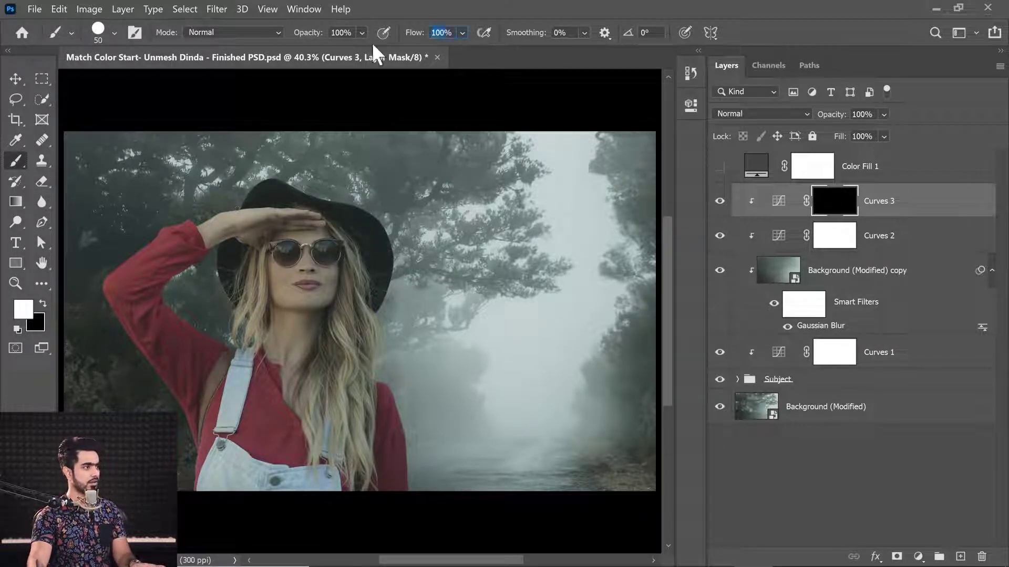
{"action": "type", "text": "5"}
{"action": "key", "text": "Return"}
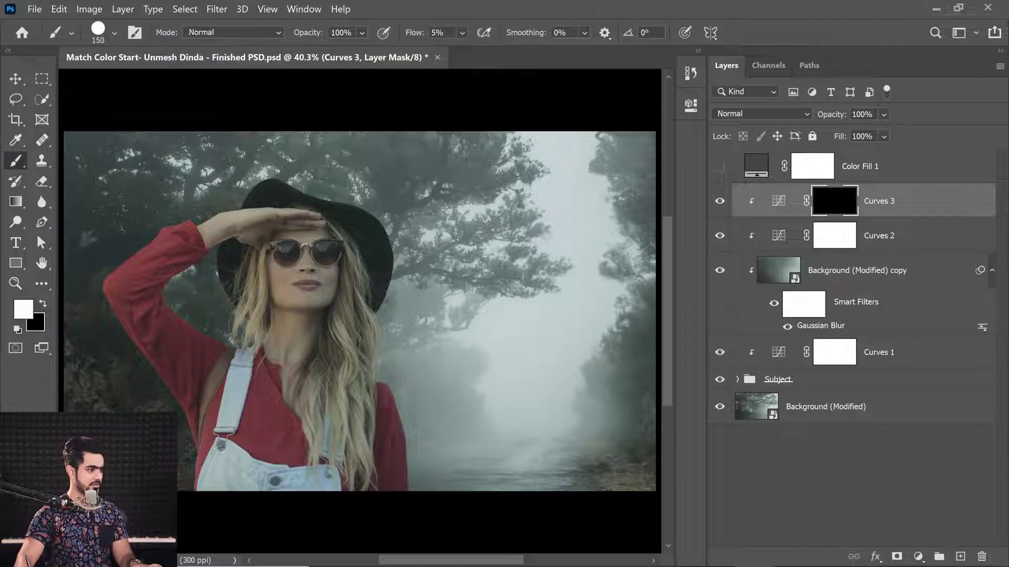
{"action": "left_click", "coordinate": [427, 403], "text": "ctrl"}
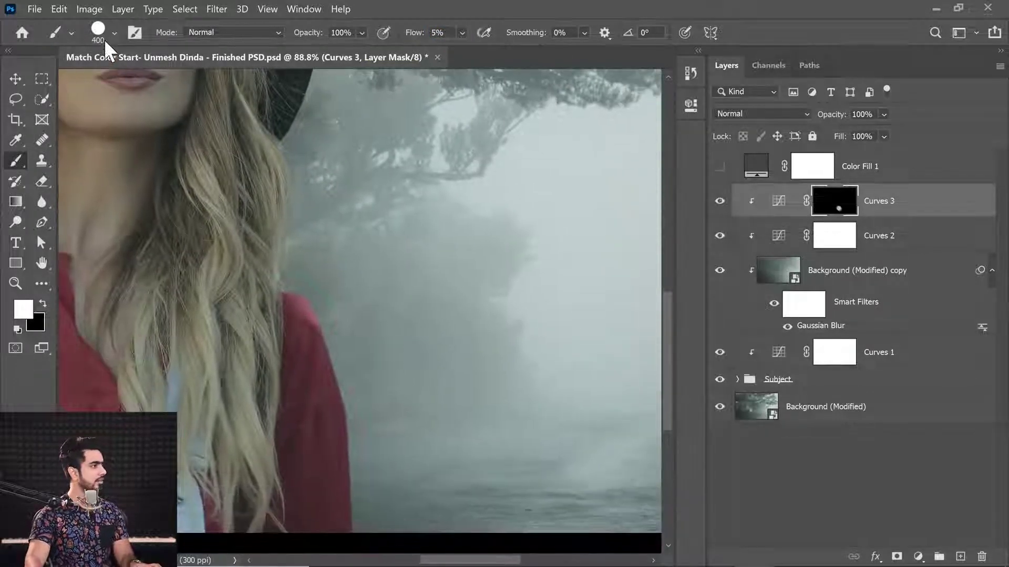
Step: Pick a soft round brush preset and enlarge it for the fog patch
{"action": "left_click", "coordinate": [99, 31]}
{"action": "left_click", "coordinate": [105, 168]}
{"action": "left_click", "coordinate": [484, 236]}
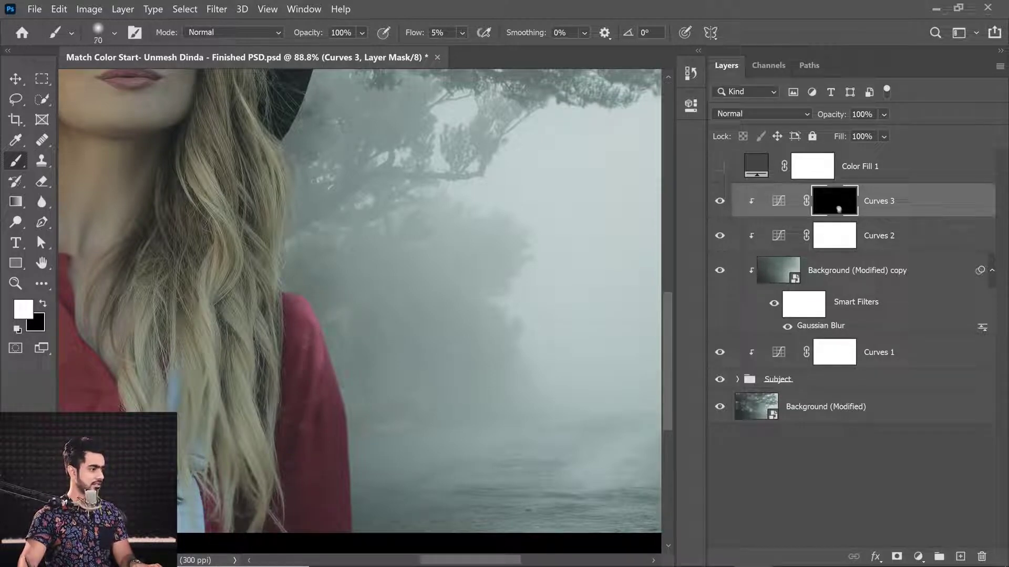
{"action": "key", "text": "bracketright"}
{"action": "key", "text": "bracketright"}
{"action": "key", "text": "bracketright"}
{"action": "key", "text": "bracketright"}
{"action": "scroll", "coordinate": [376, 383], "scroll_direction": "down", "scroll_amount": 5}
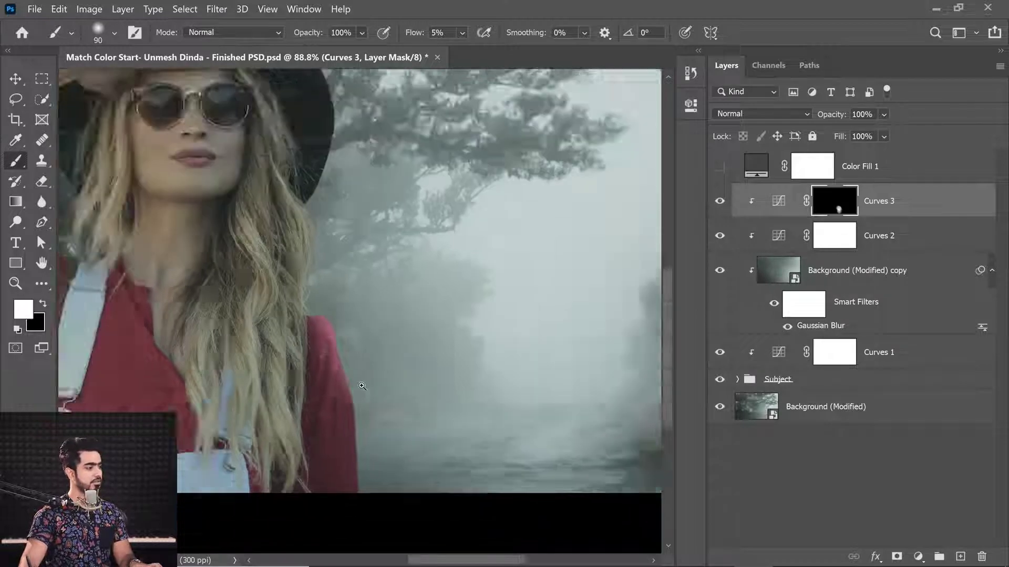
{"action": "key", "text": "bracketright"}
{"action": "key", "text": "bracketright"}
{"action": "key", "text": "bracketright"}
{"action": "key", "text": "bracketright"}
{"action": "key", "text": "bracketright"}
{"action": "key", "text": "bracketright"}
{"action": "key", "text": "bracketright"}
{"action": "key", "text": "bracketright"}
{"action": "key", "text": "bracketright"}
{"action": "key", "text": "bracketright"}
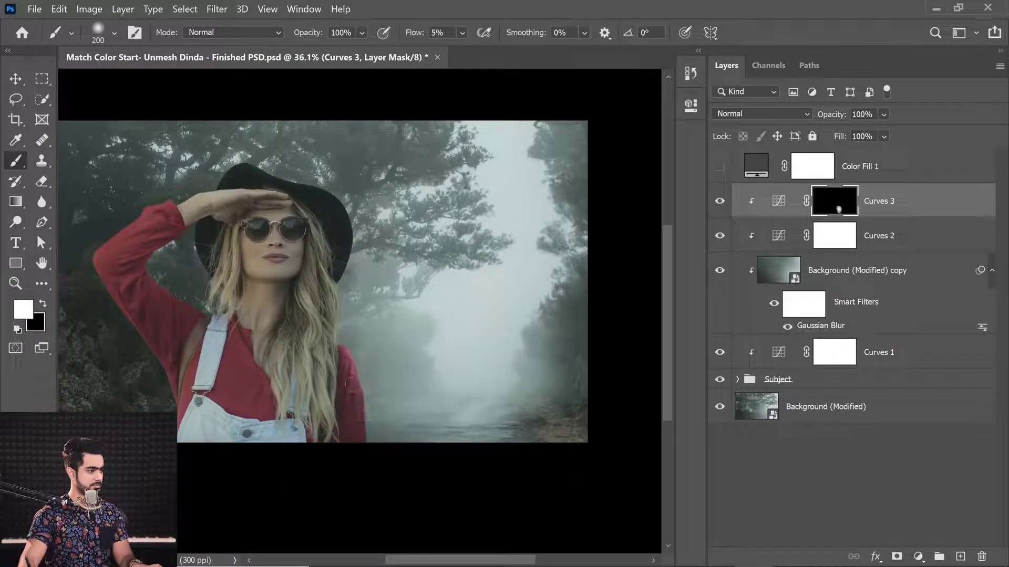
{"action": "scroll", "coordinate": [366, 340], "scroll_direction": "up", "scroll_amount": 2}
{"action": "key", "text": "bracketright"}
{"action": "key", "text": "bracketright"}
{"action": "key", "text": "bracketright"}
{"action": "key", "text": "bracketright"}
{"action": "key", "text": "bracketright"}
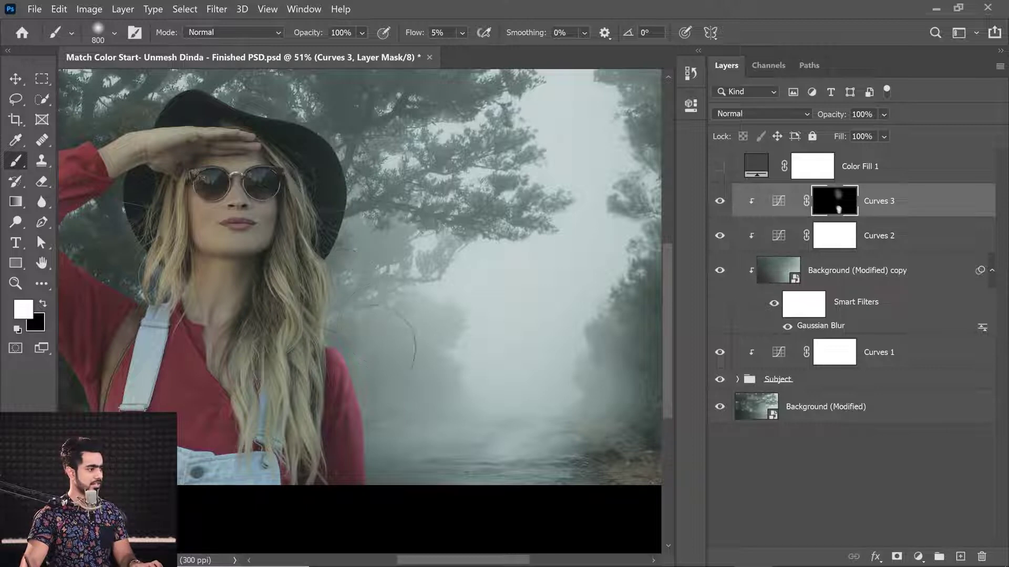
{"action": "scroll", "coordinate": [400, 300], "scroll_direction": "down", "scroll_amount": 2}
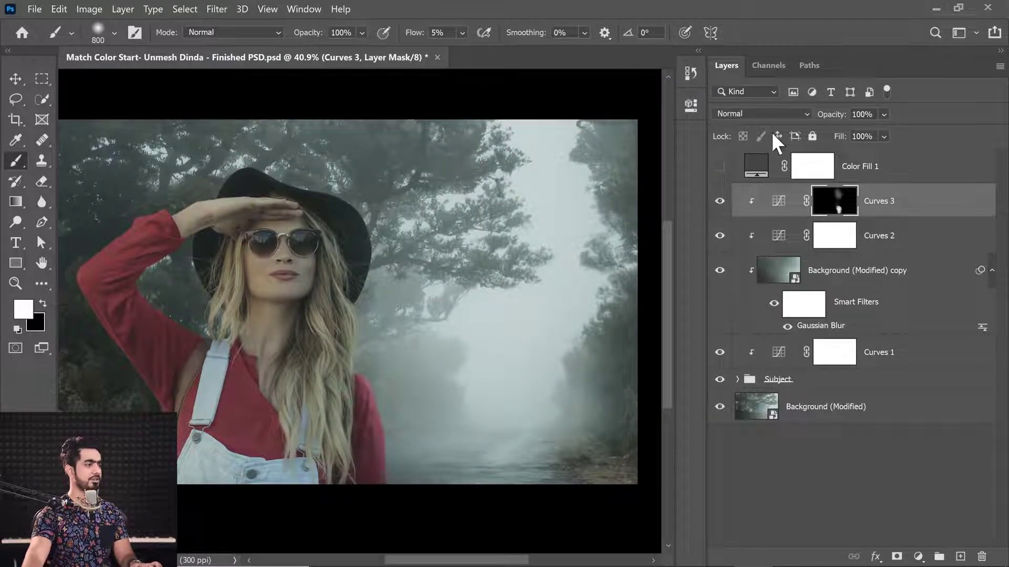
Step: Set the Curves 3 opacity to 70%
{"action": "left_click_drag", "start_coordinate": [831, 117], "coordinate": [722, 129]}
{"action": "key", "text": "Return"}
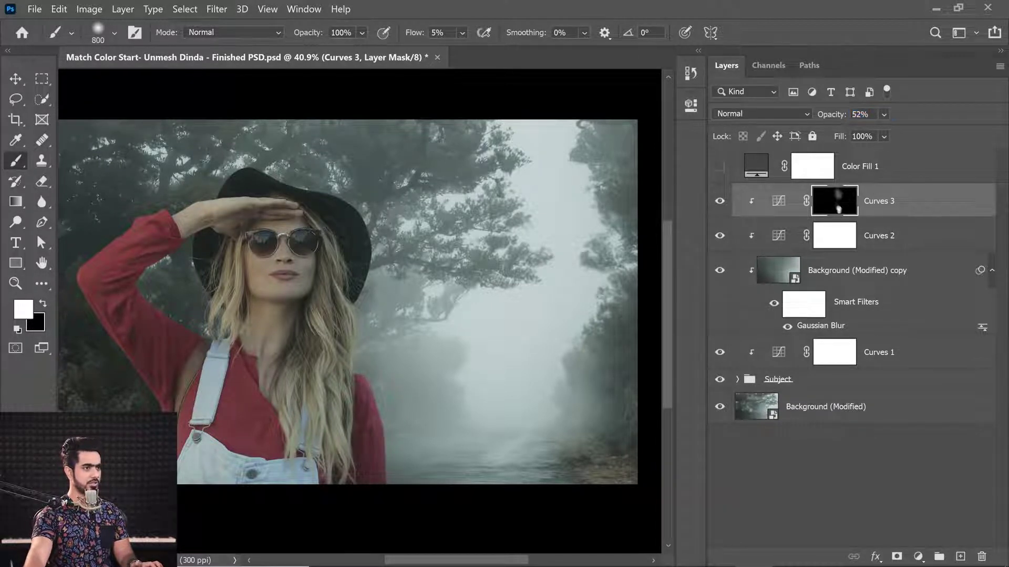
{"action": "type", "text": "70"}
{"action": "key", "text": "Return"}
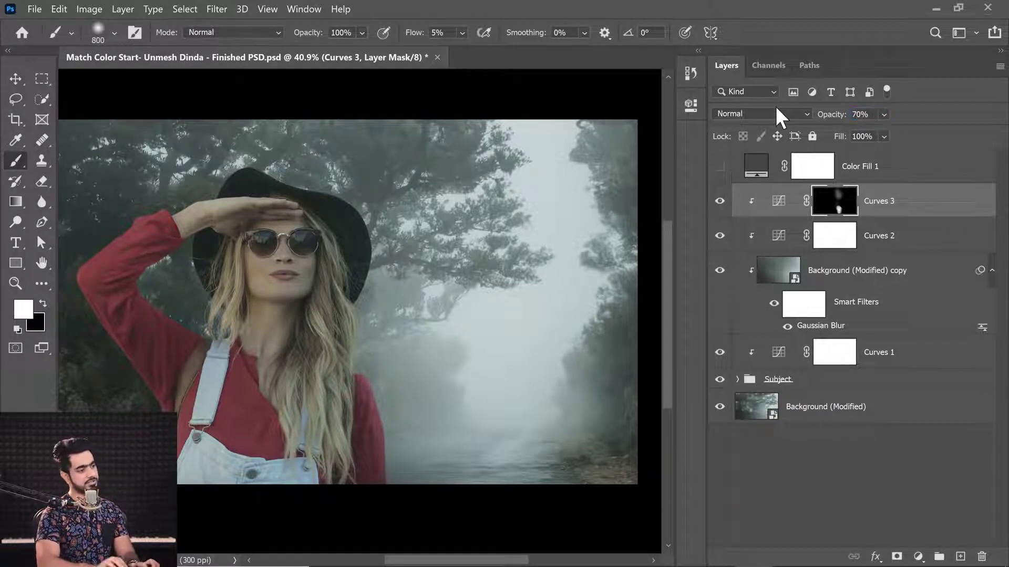
{"action": "left_click_drag", "start_coordinate": [416, 208], "coordinate": [381, 210]}
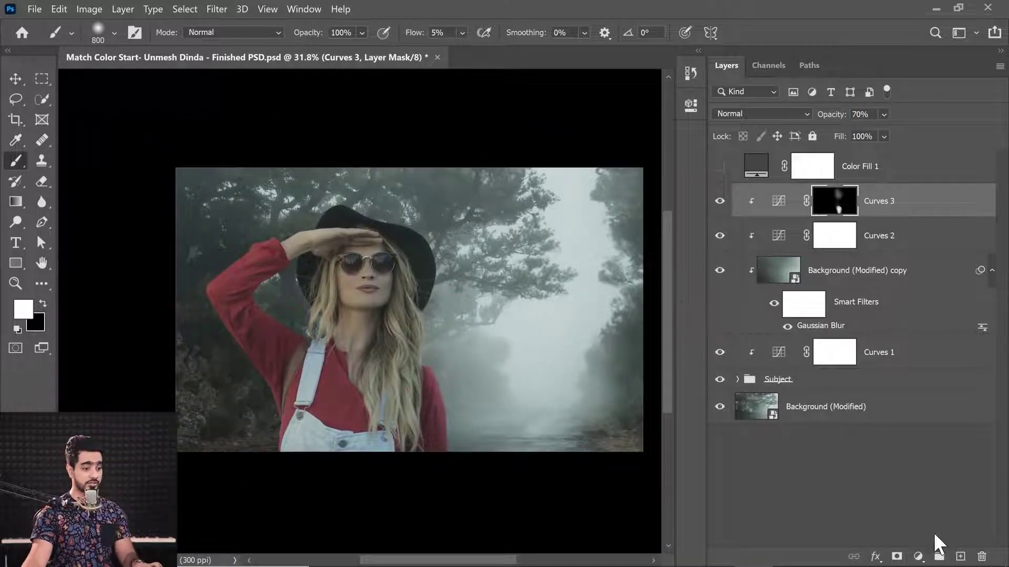
Step: Add a darkening Curves 4 layer with lowered highlights and an inverted mask
{"action": "left_click", "coordinate": [918, 557]}
{"action": "left_click", "coordinate": [873, 354]}
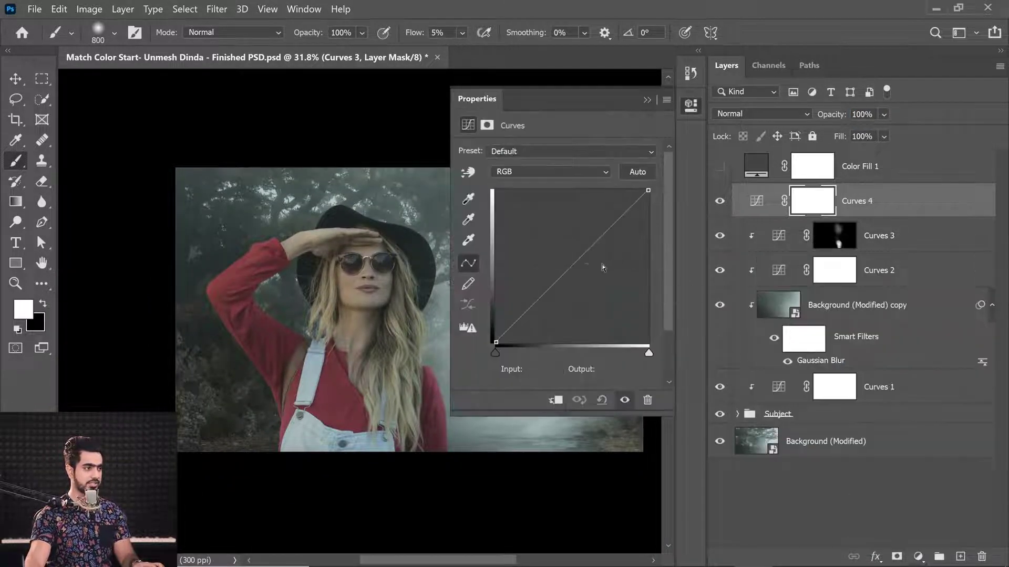
{"action": "left_click_drag", "start_coordinate": [574, 265], "coordinate": [580, 294]}
{"action": "left_click_drag", "start_coordinate": [648, 191], "coordinate": [650, 215]}
{"action": "left_click", "coordinate": [801, 201]}
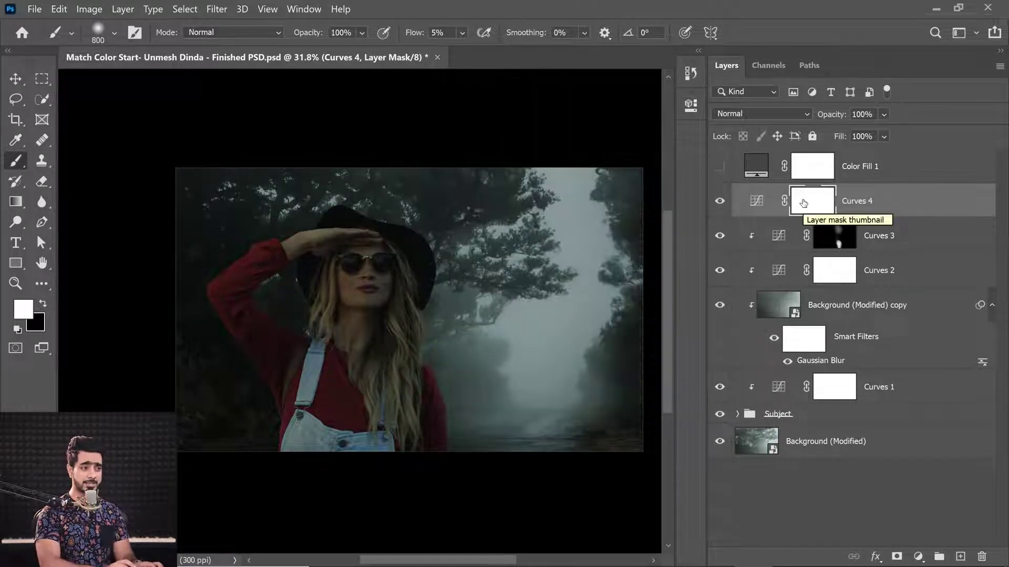
{"action": "key", "text": "ctrl+i"}
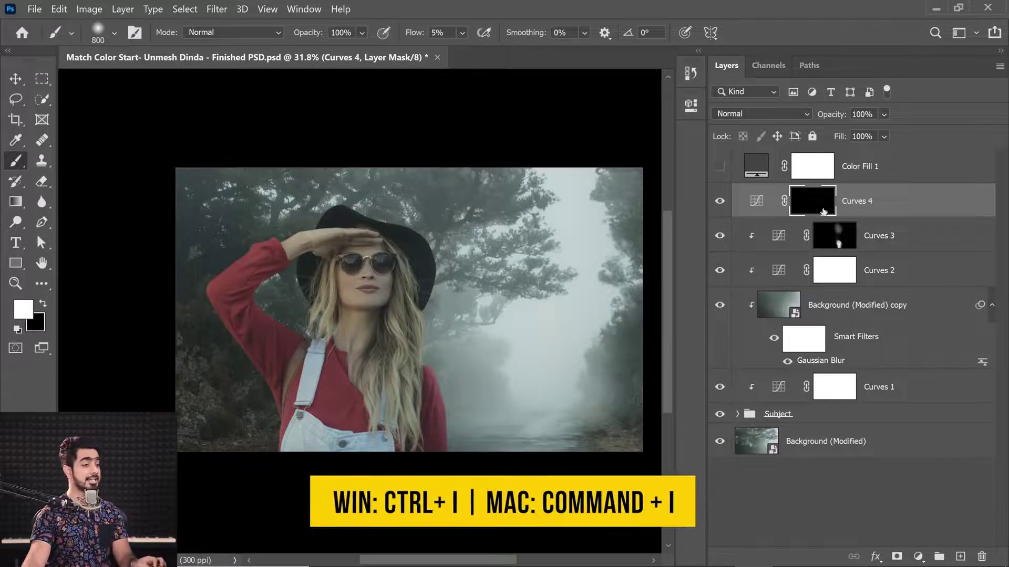
Step: Clip Curves 4 to the background copy and paint white onto the lower-left foliage
{"action": "double_click", "coordinate": [755, 204]}
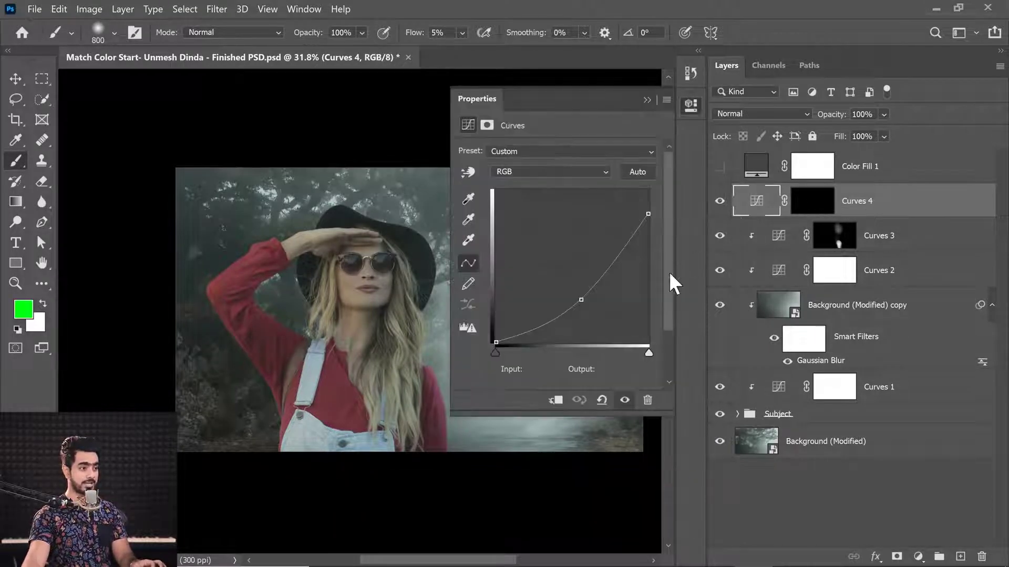
{"action": "left_click", "coordinate": [556, 400]}
{"action": "left_click", "coordinate": [834, 201]}
{"action": "key", "text": "d"}
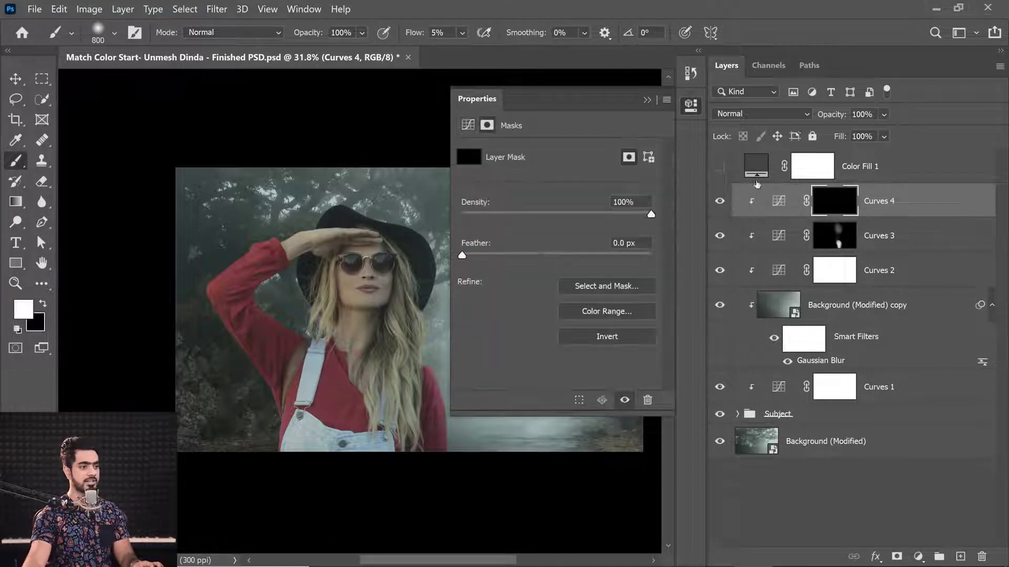
{"action": "left_click", "coordinate": [646, 100]}
{"action": "mouse_move", "coordinate": [204, 331]}
{"action": "left_mouse_down"}
{"action": "mouse_move", "coordinate": [213, 354]}
{"action": "mouse_move", "coordinate": [202, 308]}
{"action": "left_mouse_up"}
Step: Paint more left-side foliage with a larger brush and compare Curves 4 on and off
{"action": "key", "text": "bracketright"}
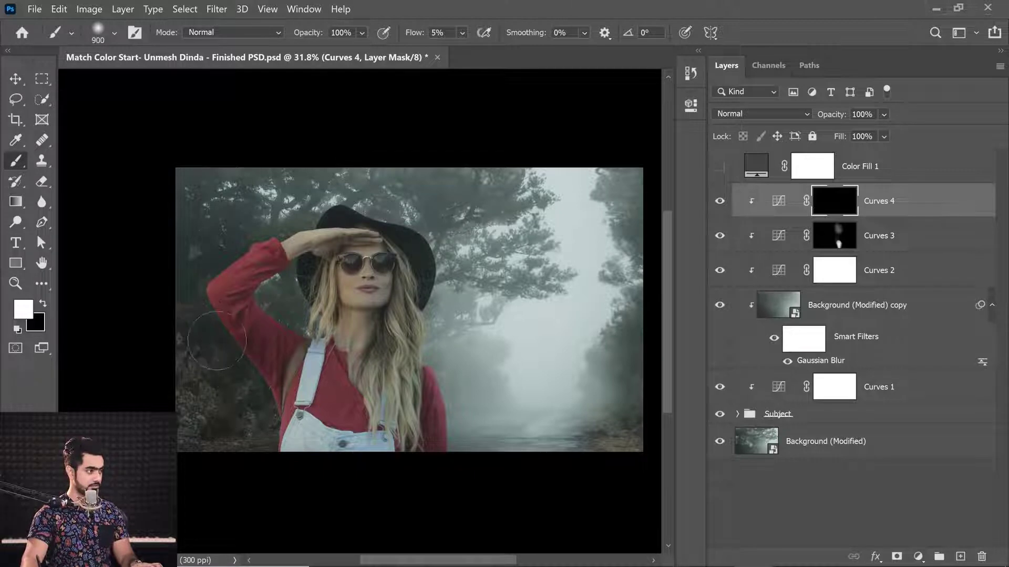
{"action": "mouse_move", "coordinate": [265, 385]}
{"action": "left_mouse_down"}
{"action": "mouse_move", "coordinate": [298, 363]}
{"action": "mouse_move", "coordinate": [357, 359]}
{"action": "mouse_move", "coordinate": [284, 359]}
{"action": "left_mouse_up"}
{"action": "key", "text": "bracketleft"}
{"action": "left_click", "coordinate": [719, 201]}
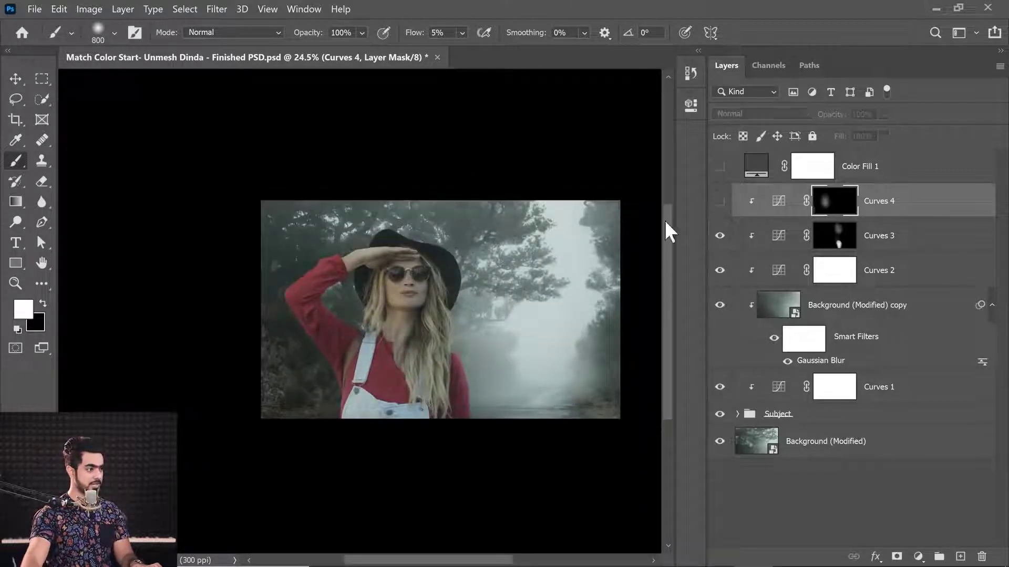
{"action": "left_click_drag", "start_coordinate": [415, 301], "coordinate": [418, 301]}
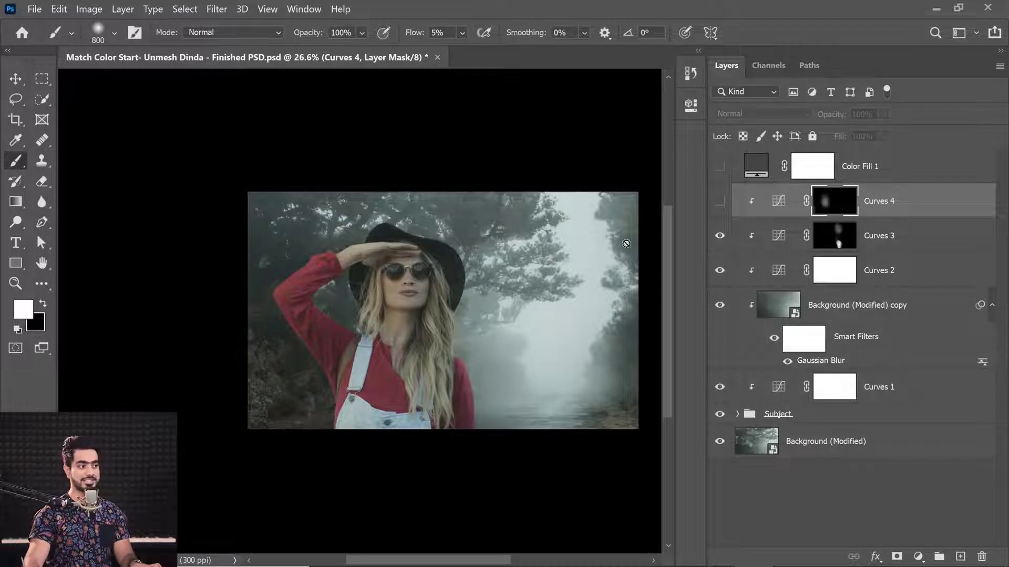
{"action": "left_click", "coordinate": [719, 202]}
Step: Darken the area around the woman's raised arm and lift the Curves 4 black point to 9
{"action": "key", "text": "bracketleft"}
{"action": "key", "text": "bracketleft"}
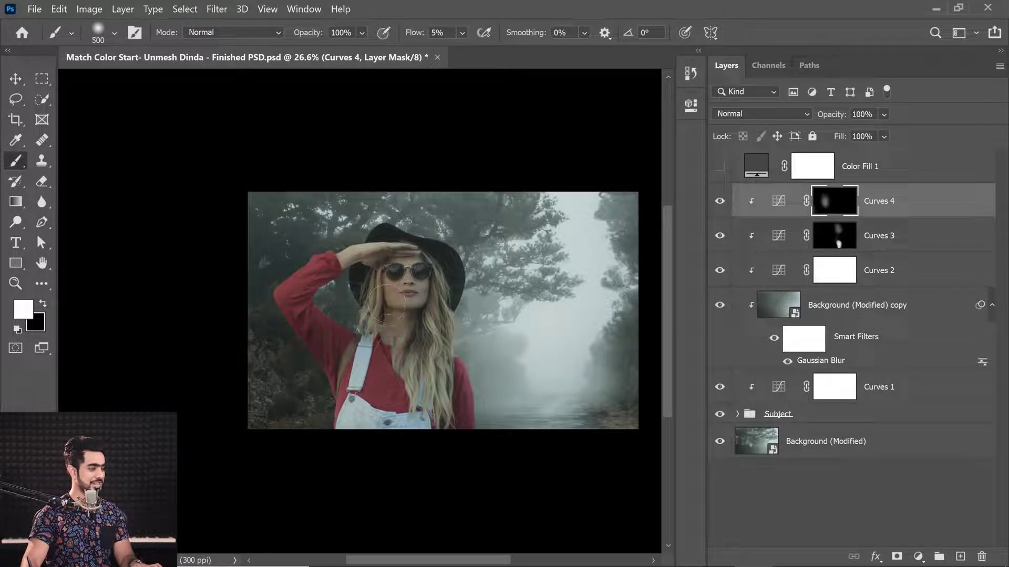
{"action": "key", "text": "bracketright"}
{"action": "key", "text": "bracketright"}
{"action": "key", "text": "bracketright"}
{"action": "key", "text": "bracketright"}
{"action": "key", "text": "bracketright"}
{"action": "key", "text": "bracketright"}
{"action": "key", "text": "bracketright"}
{"action": "key", "text": "bracketright"}
{"action": "key", "text": "bracketright"}
{"action": "key", "text": "bracketright"}
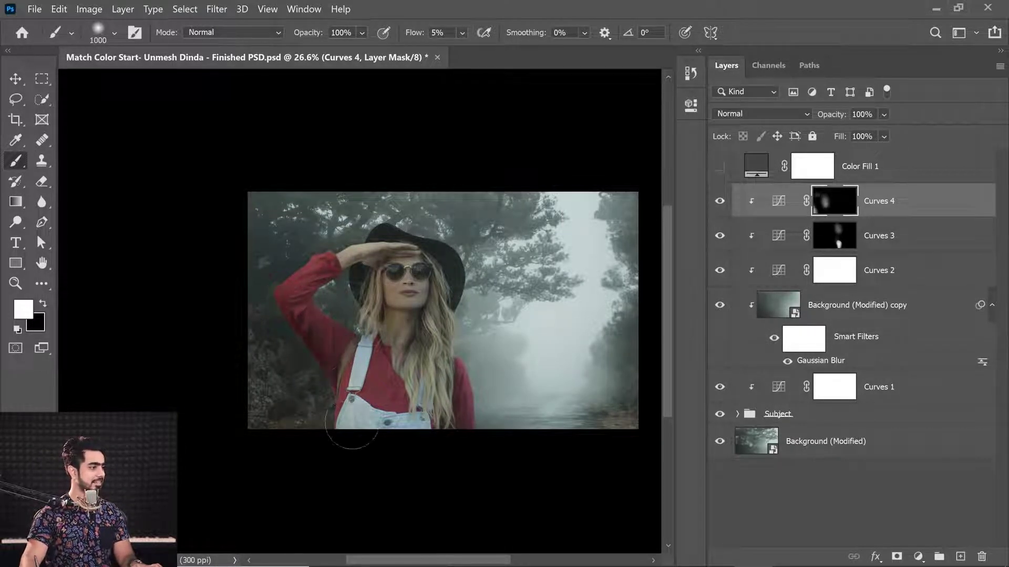
{"action": "left_click_drag", "start_coordinate": [349, 428], "coordinate": [337, 365]}
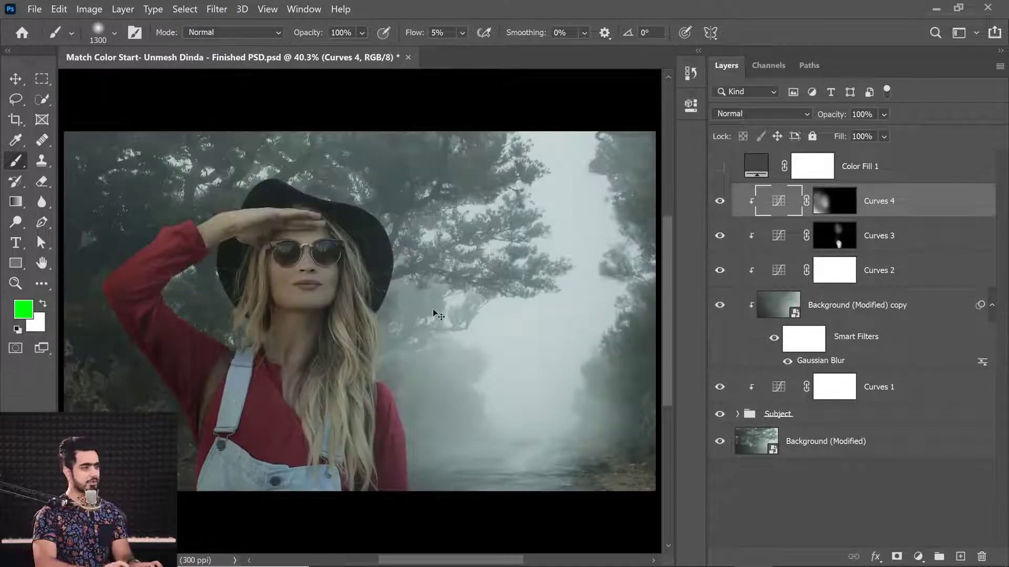
{"action": "left_click_drag", "start_coordinate": [458, 268], "coordinate": [436, 267]}
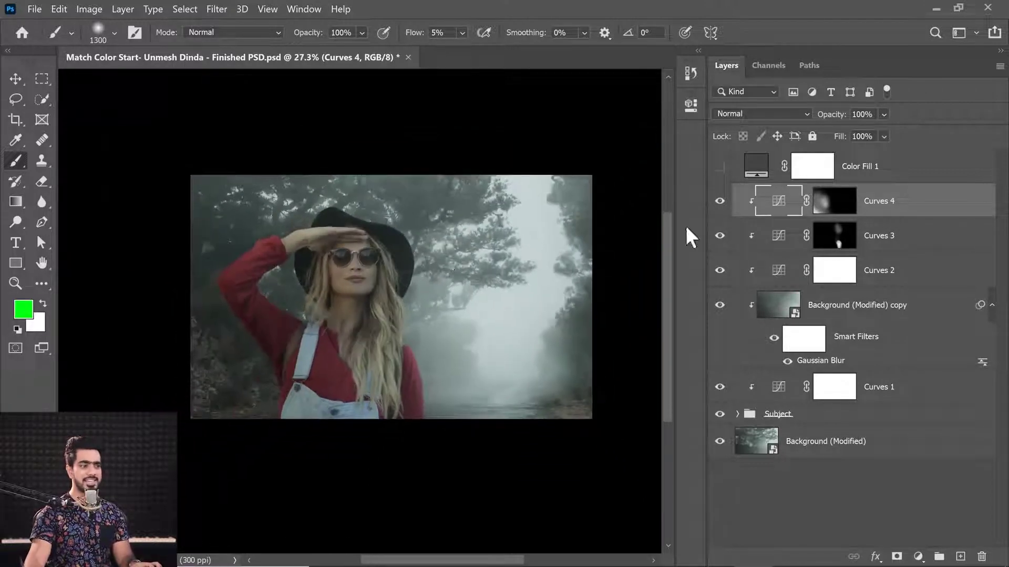
{"action": "double_click", "coordinate": [779, 212]}
{"action": "left_click_drag", "start_coordinate": [494, 345], "coordinate": [489, 326]}
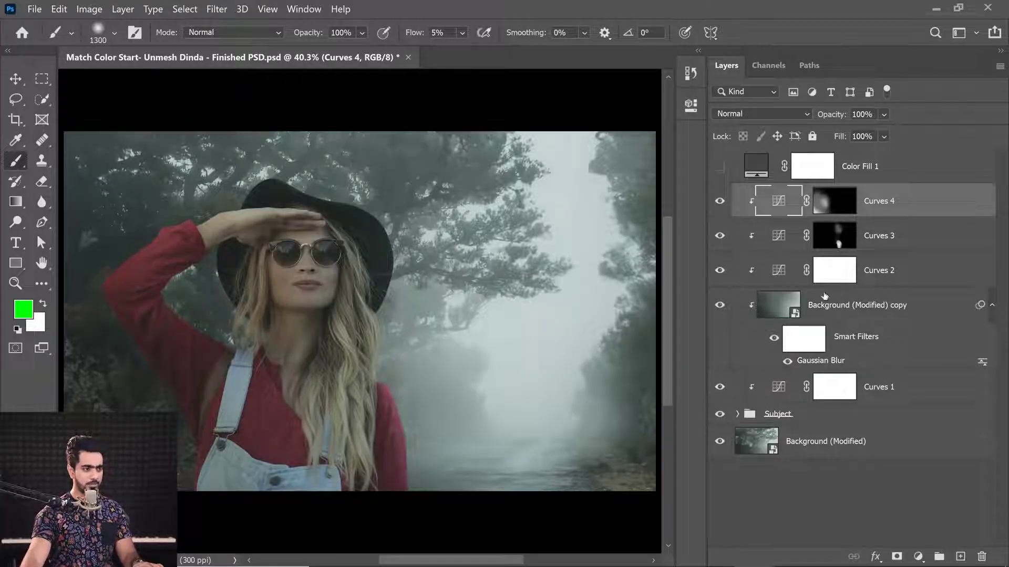
Step: Duplicate Background (Modified) copy above Curves 4 and clip Curves 2, 3 and 4
{"action": "left_click", "coordinate": [854, 310]}
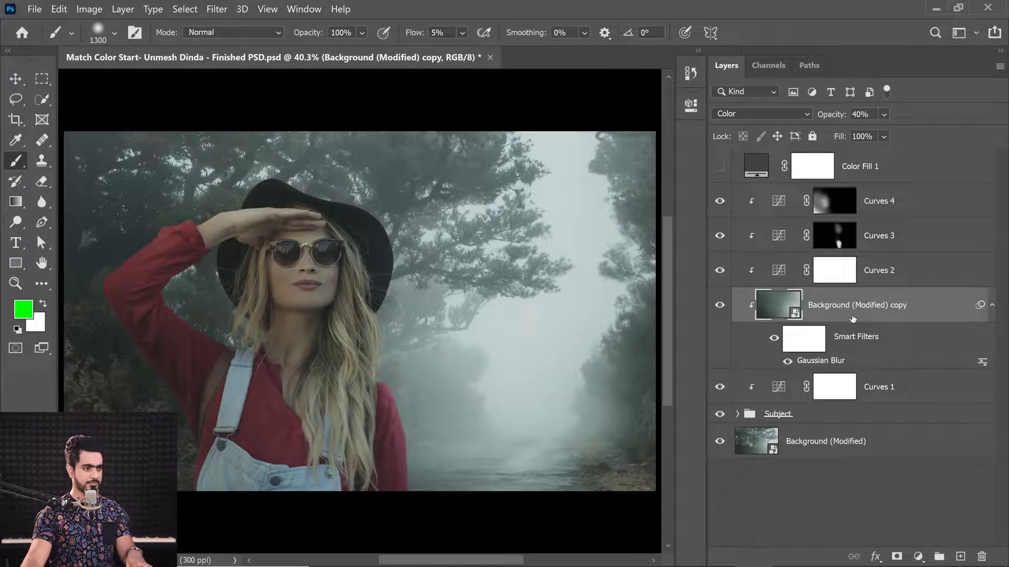
{"action": "key", "text": "ctrl+j"}
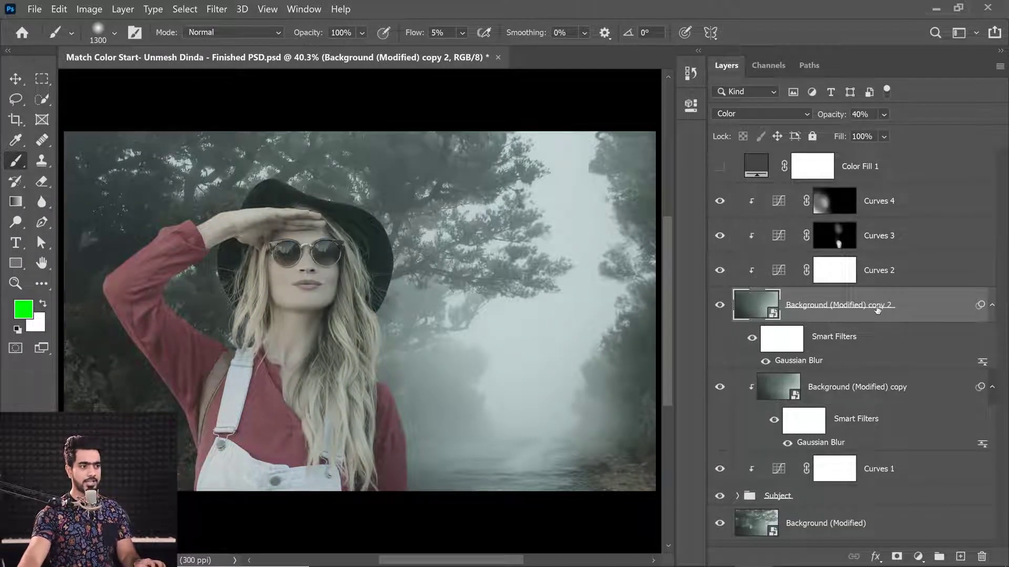
{"action": "left_click_drag", "start_coordinate": [877, 310], "coordinate": [841, 181]}
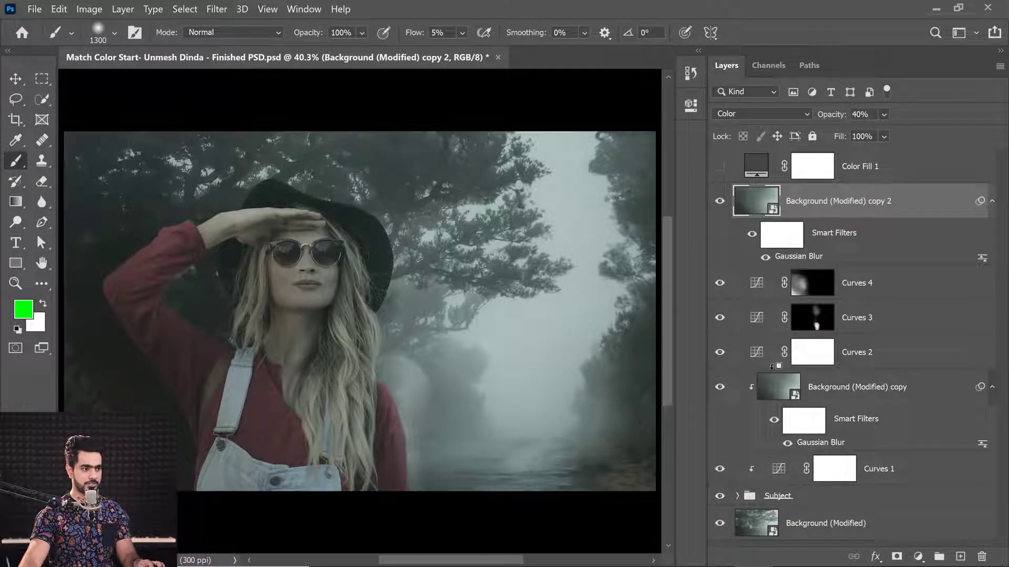
{"action": "left_click", "coordinate": [772, 368], "text": "alt"}
{"action": "left_click", "coordinate": [768, 335], "text": "alt"}
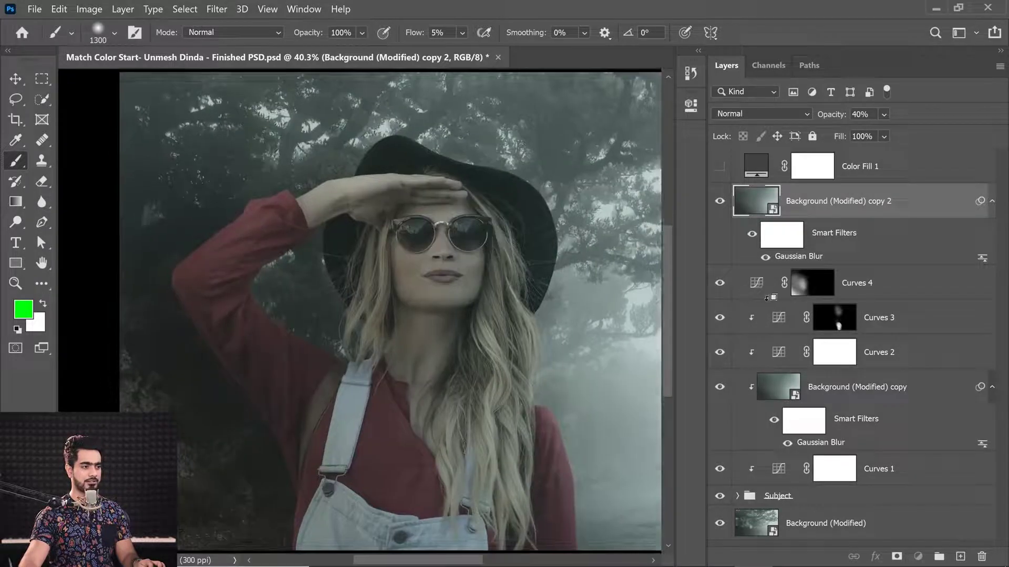
{"action": "left_click", "coordinate": [768, 293]}
{"action": "left_click", "coordinate": [769, 300], "text": "alt"}
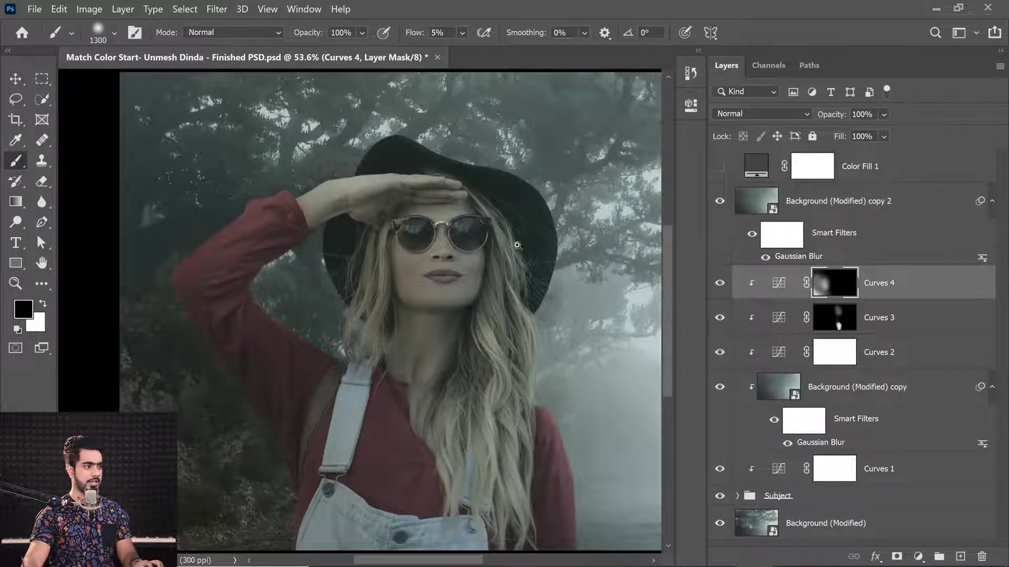
Step: Give Background (Modified) copy 2 100% opacity, clip it, and copy Curves 4's mask onto it
{"action": "scroll", "coordinate": [517, 244], "scroll_direction": "down", "scroll_amount": 3}
{"action": "left_click", "coordinate": [821, 211]}
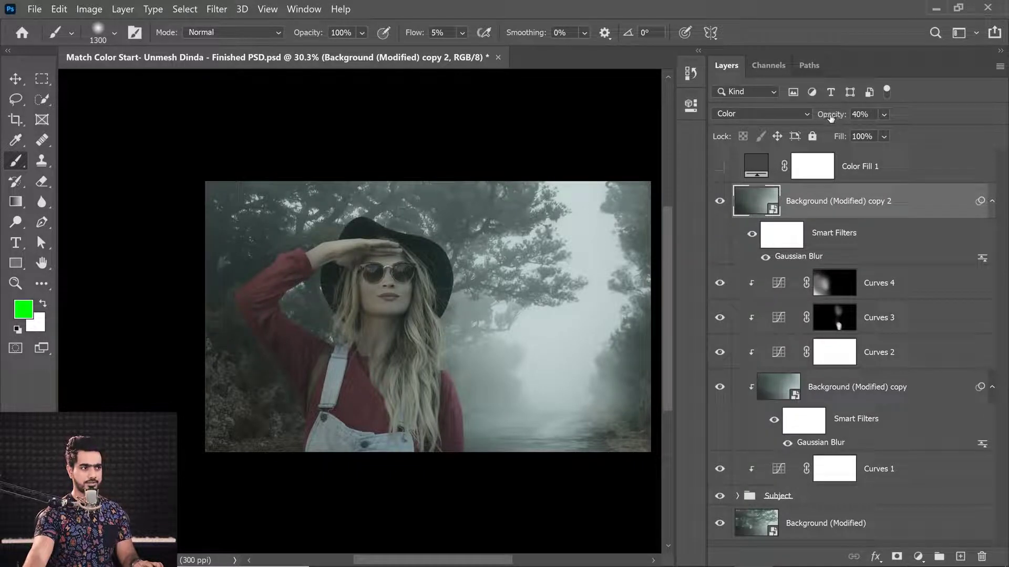
{"action": "left_click_drag", "start_coordinate": [830, 117], "coordinate": [957, 115]}
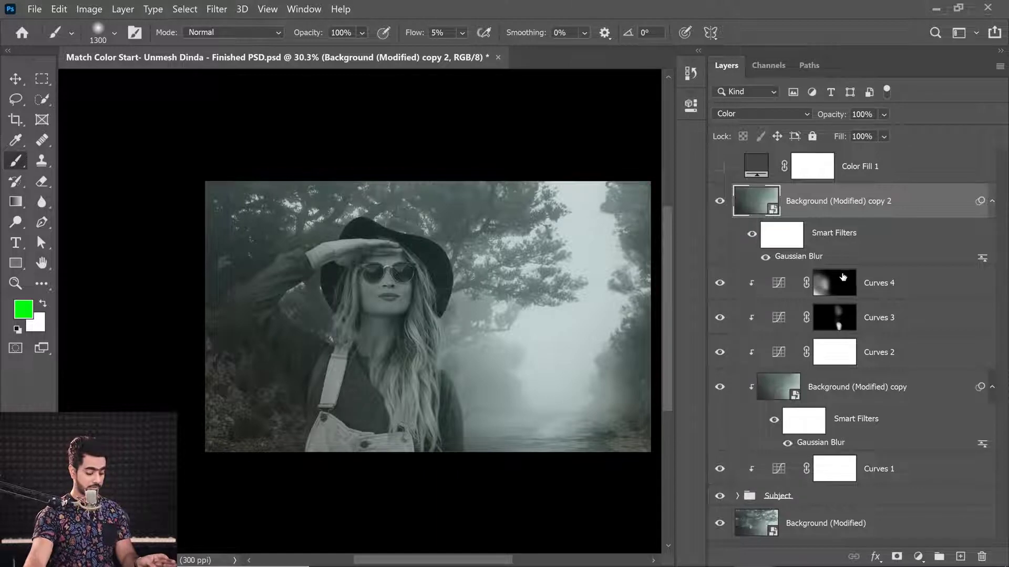
{"action": "left_click", "coordinate": [890, 265], "text": "alt"}
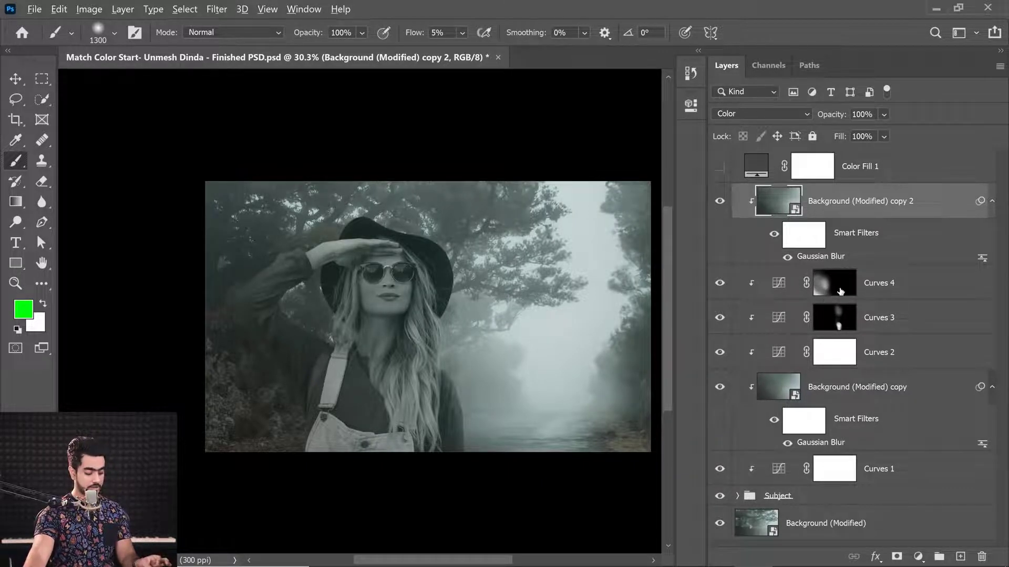
{"action": "left_click_drag", "start_coordinate": [840, 288], "coordinate": [844, 203]}
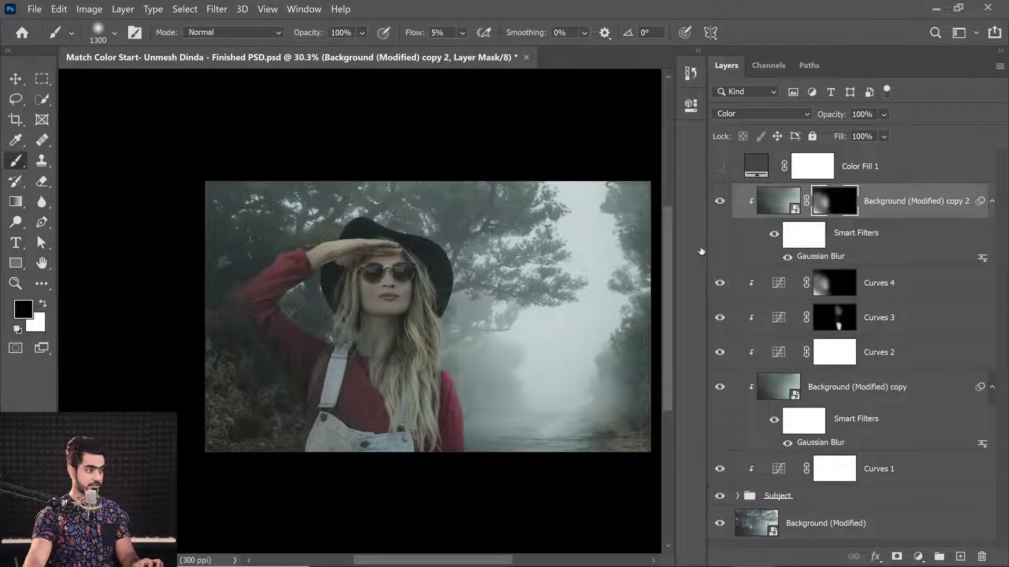
Step: Compare Background (Modified) copy 2 on and off and set its opacity to 40%
{"action": "scroll", "coordinate": [235, 394], "scroll_direction": "down", "scroll_amount": 2}
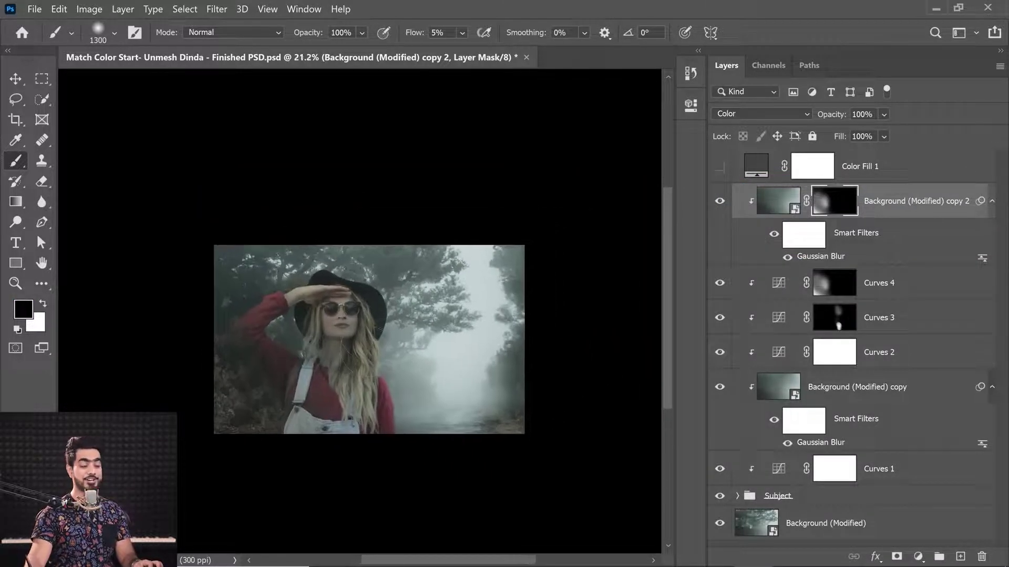
{"action": "left_click", "coordinate": [719, 204]}
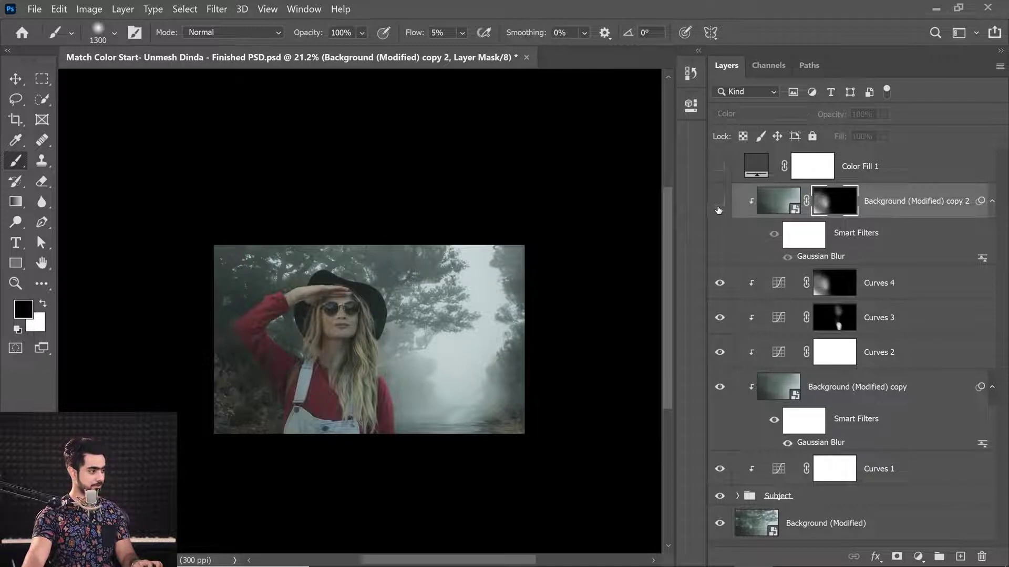
{"action": "left_click", "coordinate": [719, 206]}
{"action": "scroll", "coordinate": [308, 340], "scroll_direction": "up", "scroll_amount": 4}
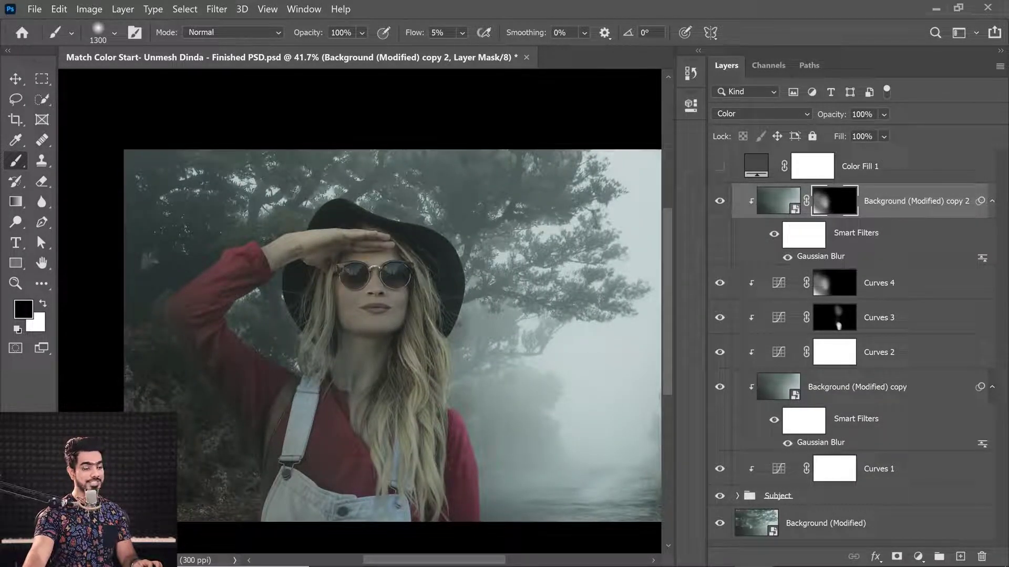
{"action": "left_click", "coordinate": [862, 114]}
{"action": "type", "text": "40"}
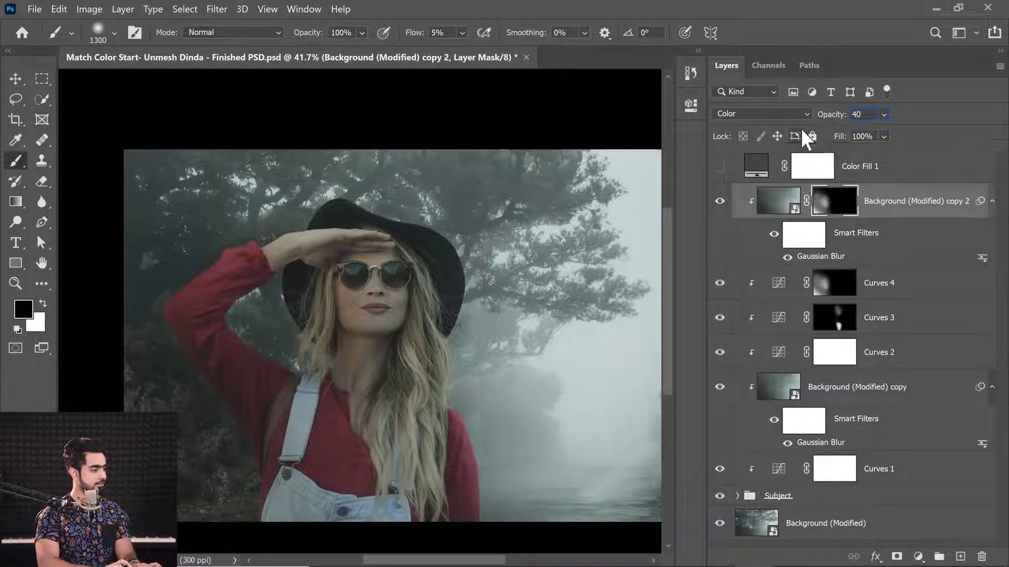
{"action": "key", "text": "Return"}
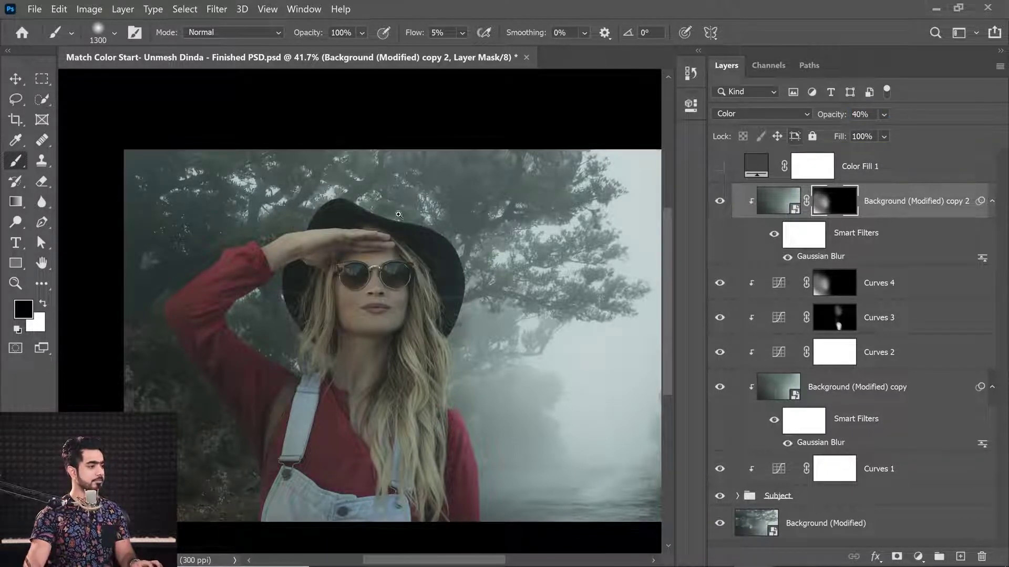
Step: Faintly paint white on the mask over the woman's overalls with the 1300 brush
{"action": "scroll", "coordinate": [496, 268], "scroll_direction": "down", "scroll_amount": 3}
{"action": "key", "text": "bracketleft"}
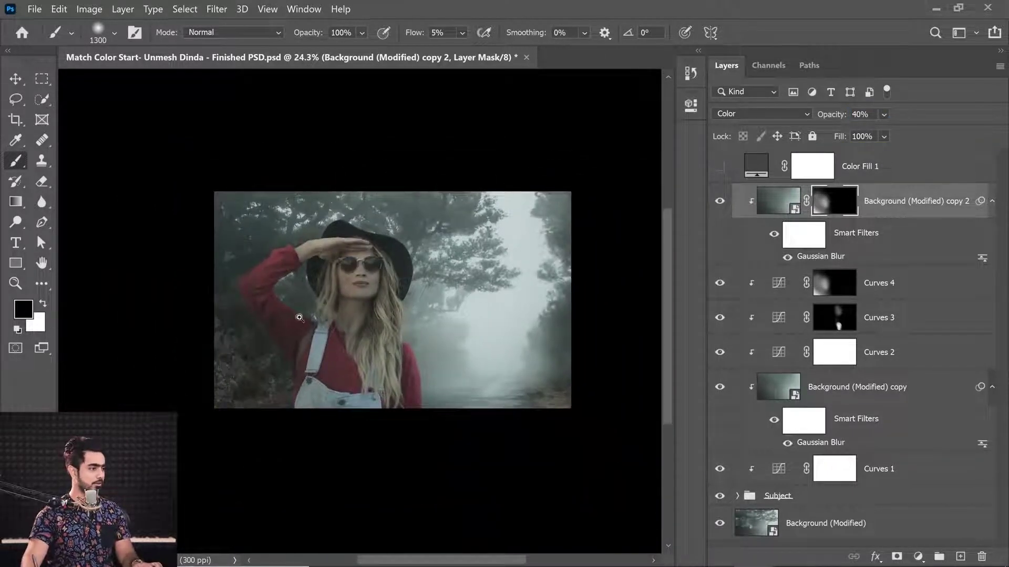
{"action": "scroll", "coordinate": [300, 317], "scroll_direction": "up", "scroll_amount": 2}
{"action": "key", "text": "bracketright"}
{"action": "key", "text": "x"}
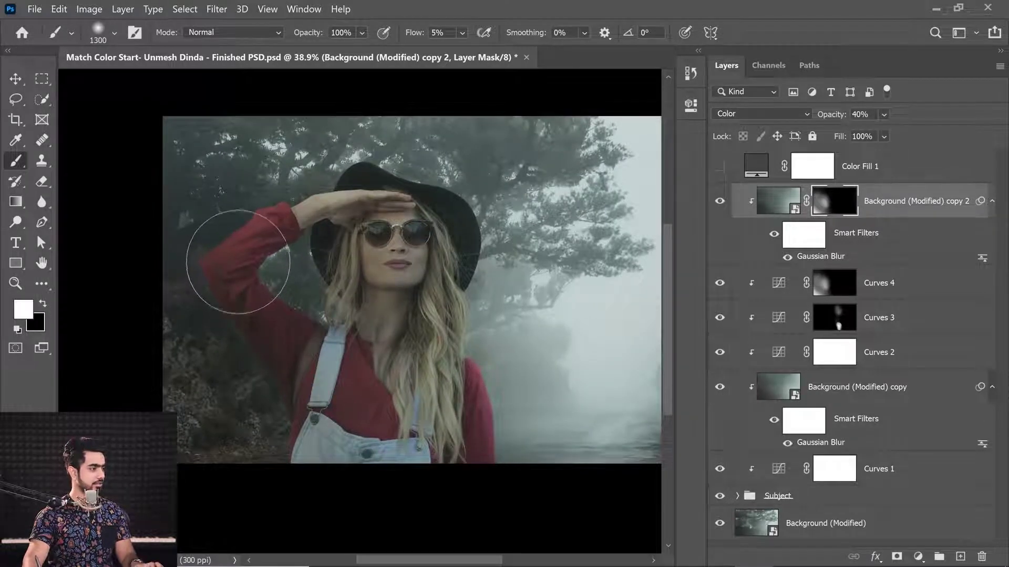
{"action": "mouse_move", "coordinate": [365, 221]}
{"action": "left_mouse_down"}
{"action": "mouse_move", "coordinate": [317, 344]}
{"action": "mouse_move", "coordinate": [353, 448]}
{"action": "left_mouse_up"}
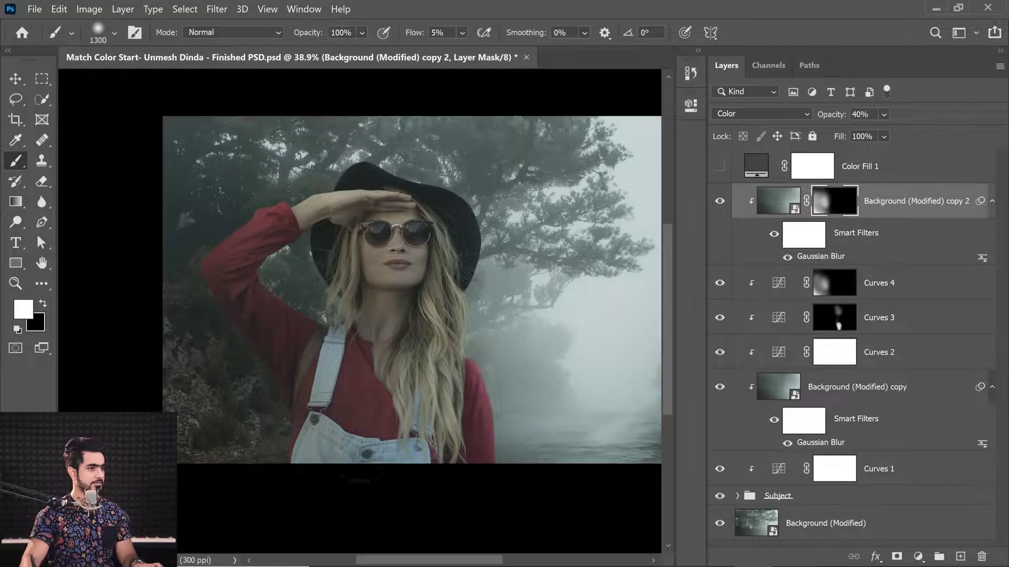
{"action": "left_click_drag", "start_coordinate": [392, 269], "coordinate": [563, 89]}
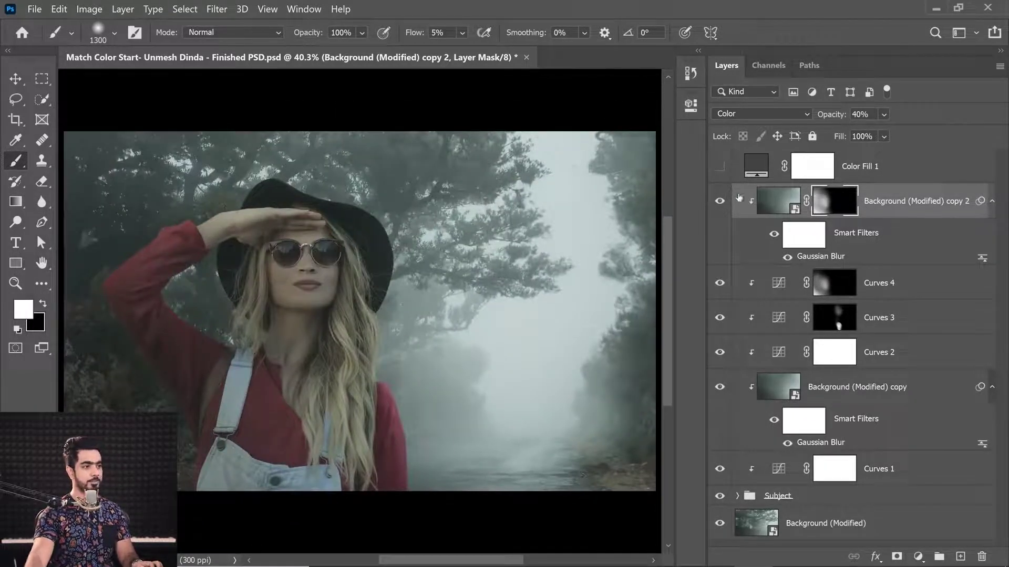
Step: Compare the result by toggling copy 2, Curves 4 and Curves 3 off and on
{"action": "left_click", "coordinate": [719, 206]}
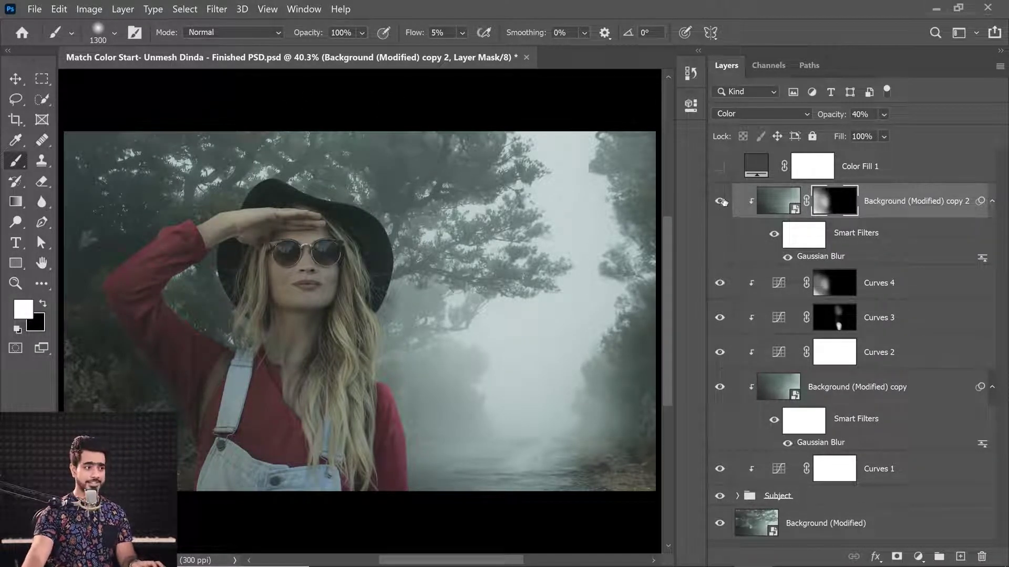
{"action": "left_click_drag", "start_coordinate": [720, 201], "coordinate": [716, 349]}
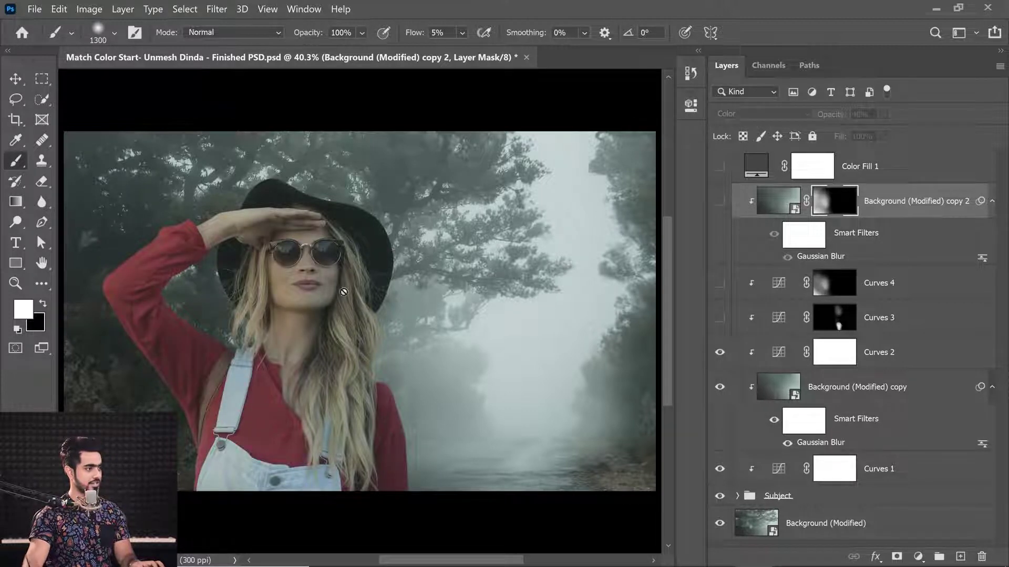
{"action": "scroll", "coordinate": [354, 299], "scroll_direction": "down", "scroll_amount": 3}
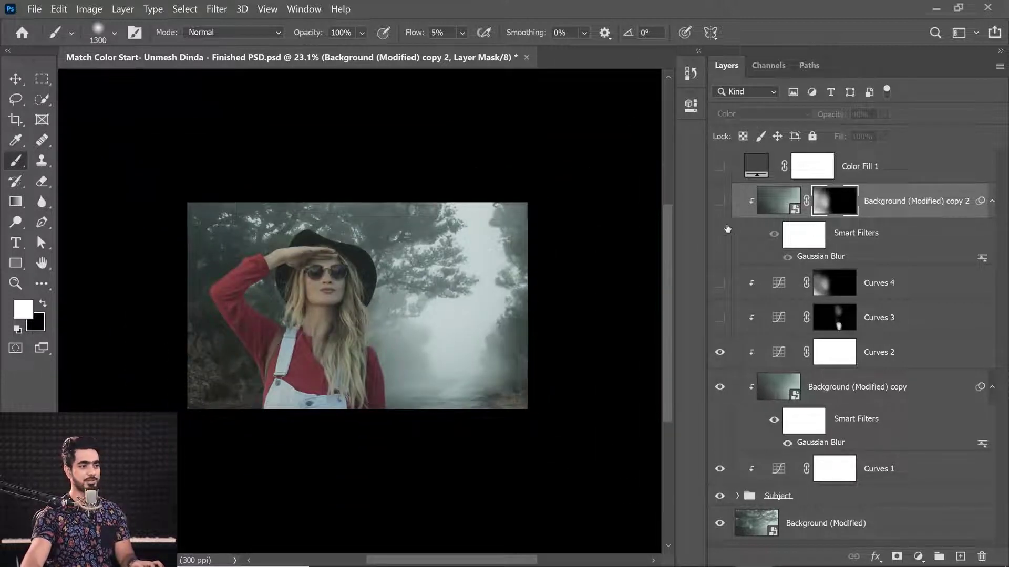
{"action": "left_click_drag", "start_coordinate": [720, 211], "coordinate": [720, 321]}
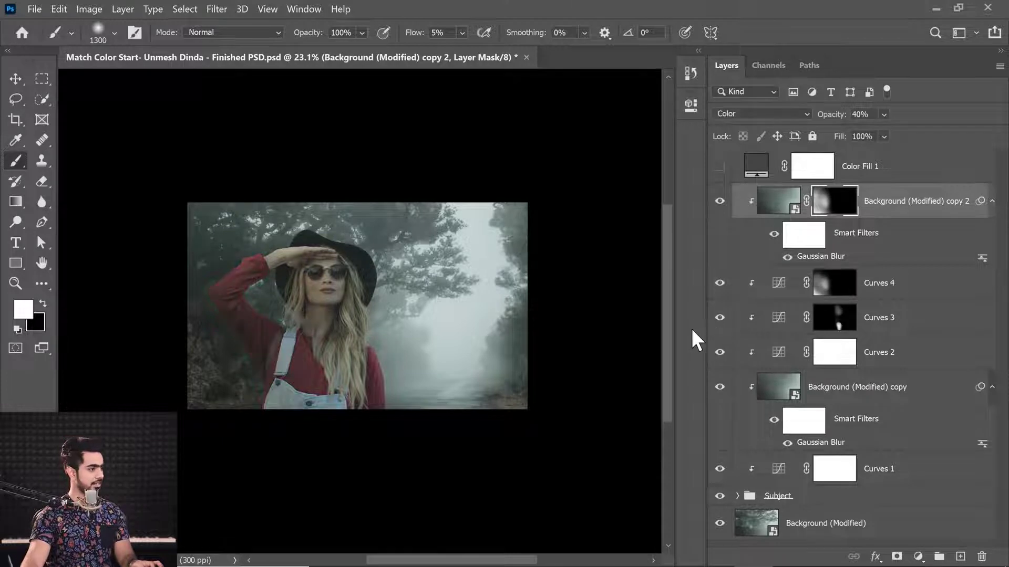
{"action": "scroll", "coordinate": [402, 310], "scroll_direction": "up", "scroll_amount": 3}
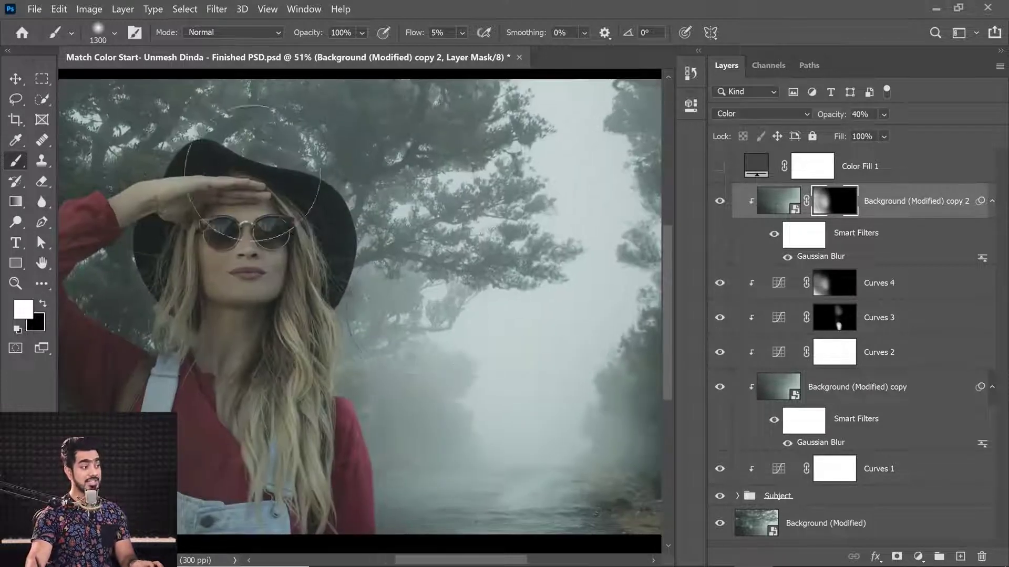
{"action": "scroll", "coordinate": [488, 302], "scroll_direction": "down", "scroll_amount": 2}
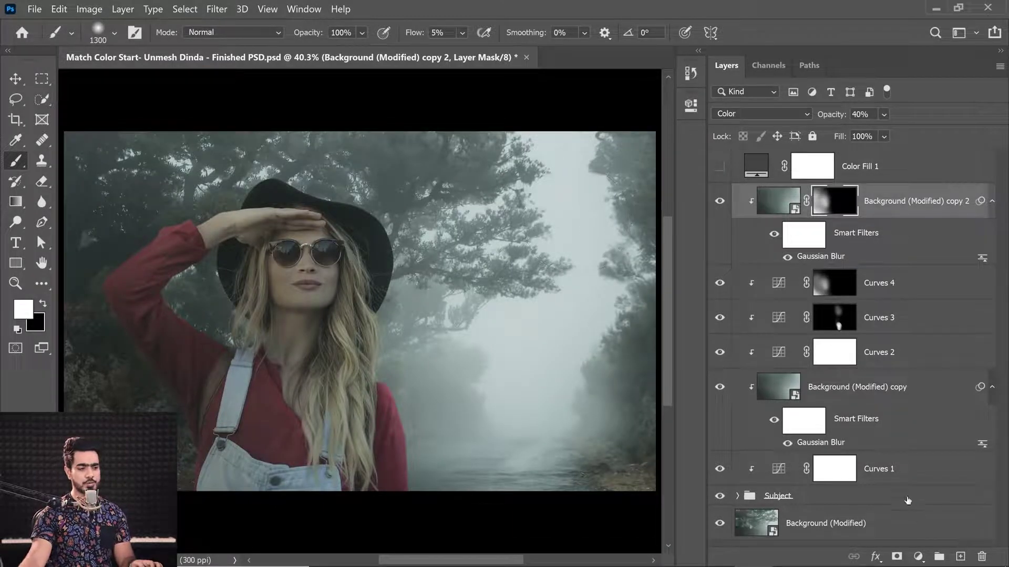
Step: Add Color Lookup 1 with the Crisp_Warm.look LUT at 30% opacity
{"action": "left_click", "coordinate": [910, 560]}
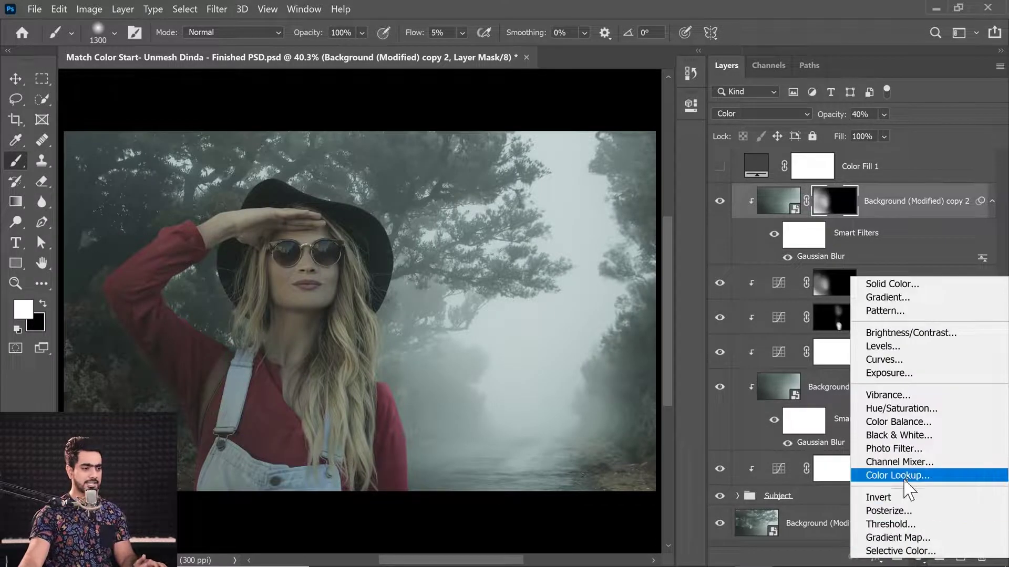
{"action": "left_click", "coordinate": [904, 479]}
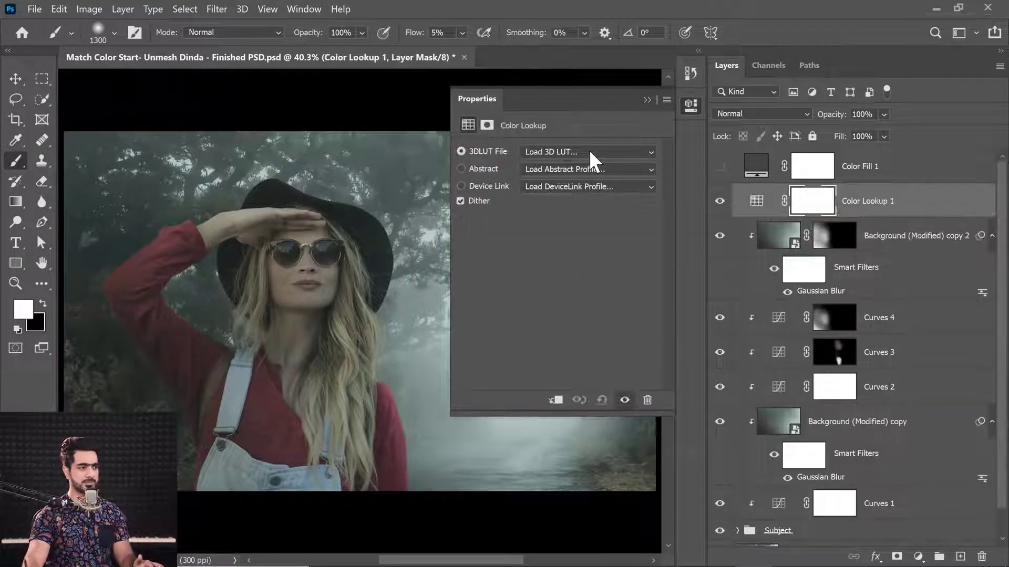
{"action": "left_click", "coordinate": [583, 153]}
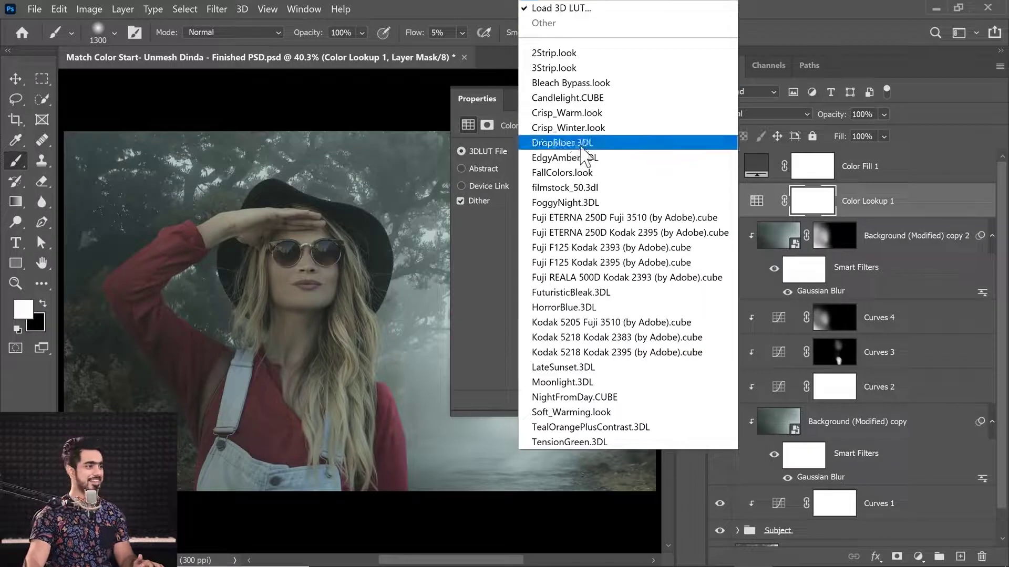
{"action": "left_click", "coordinate": [581, 128]}
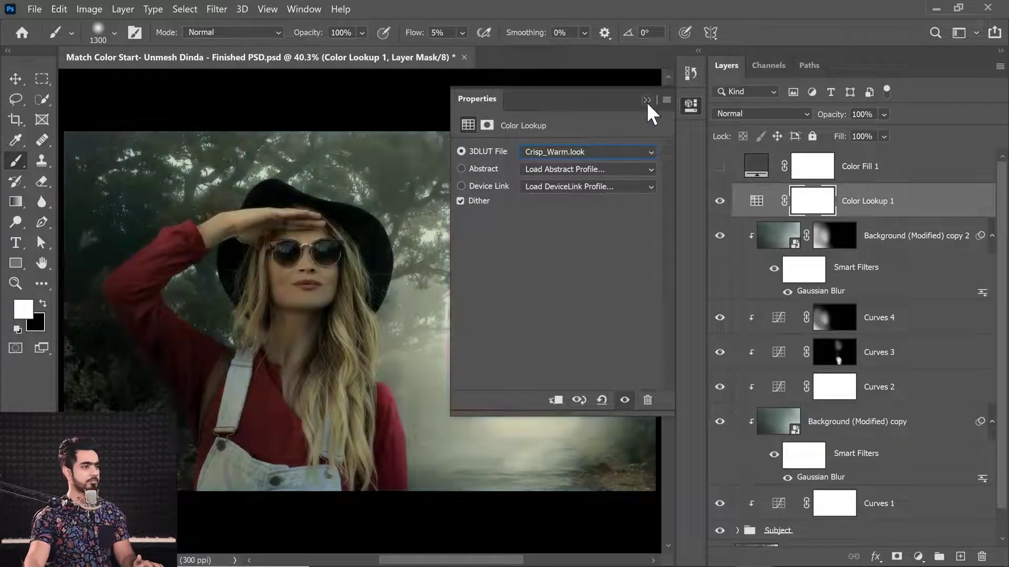
{"action": "left_click", "coordinate": [647, 100]}
{"action": "type", "text": "30"}
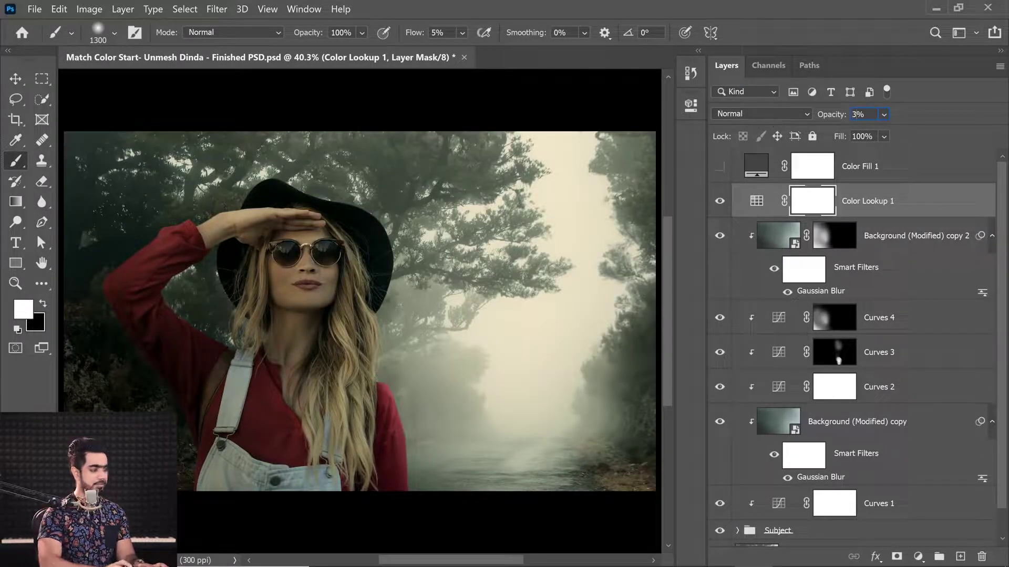
{"action": "key", "text": "Return"}
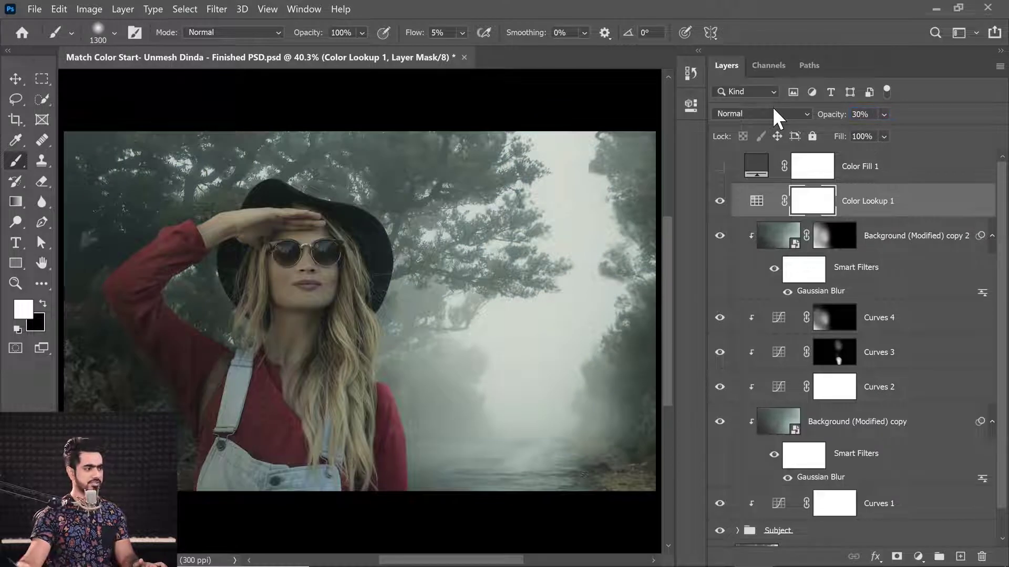
Step: Add Color Lookup 2 with the filmstock_50.3dl LUT at 30% opacity
{"action": "left_click", "coordinate": [918, 557]}
{"action": "left_click", "coordinate": [851, 476]}
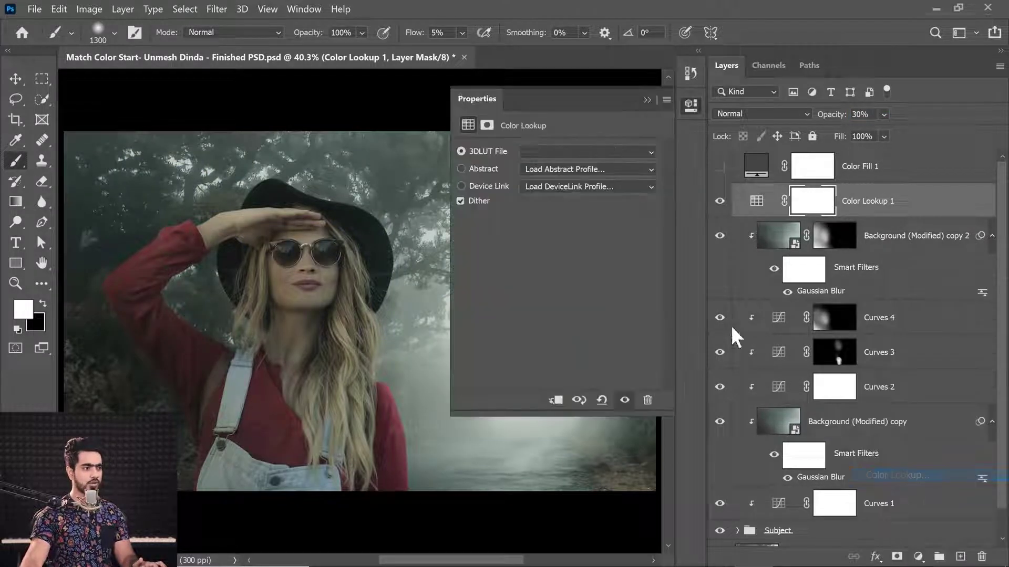
{"action": "left_click", "coordinate": [577, 152]}
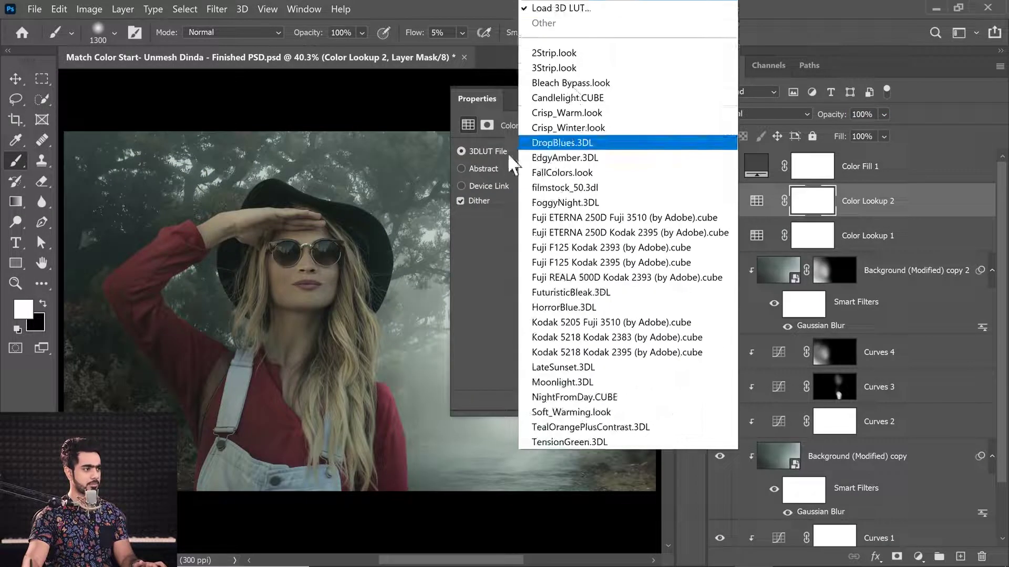
{"action": "left_click", "coordinate": [563, 187]}
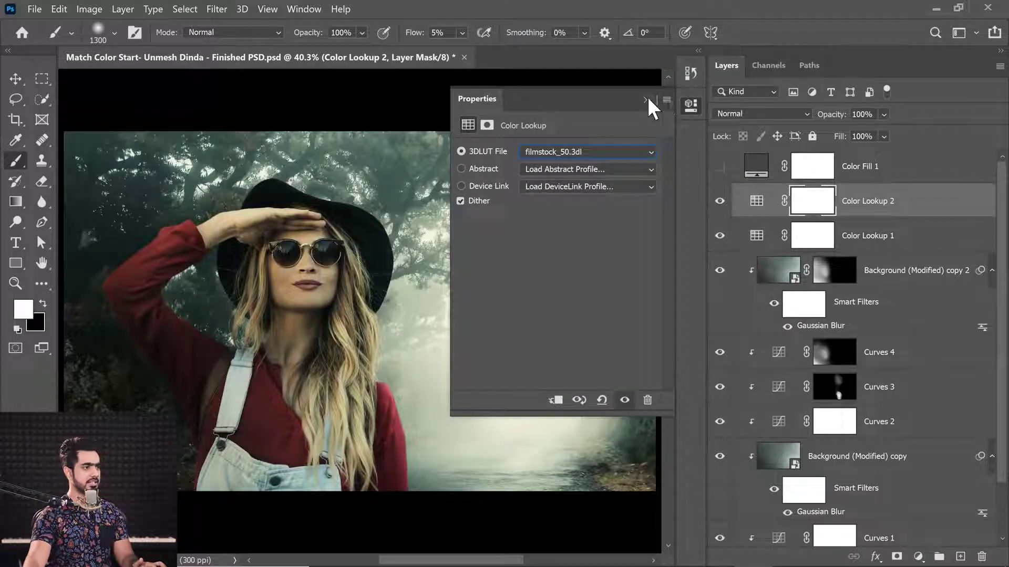
{"action": "left_click", "coordinate": [645, 99]}
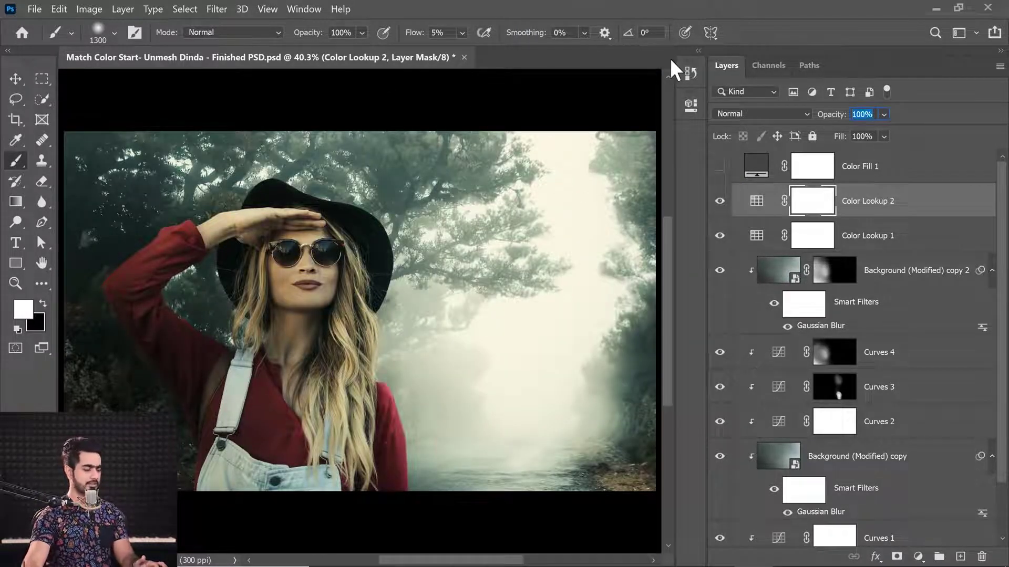
{"action": "type", "text": "30"}
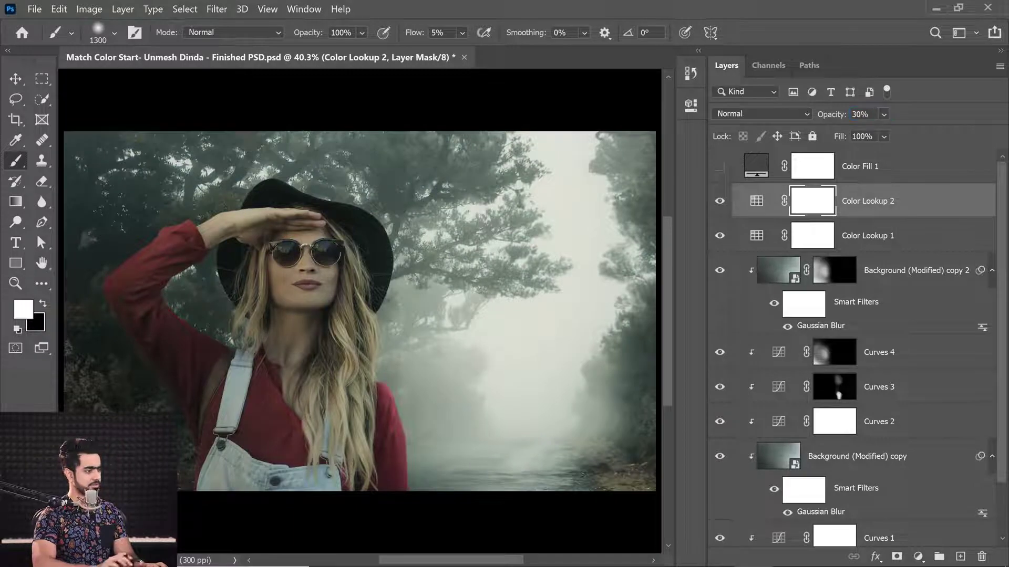
{"action": "left_click_drag", "start_coordinate": [416, 211], "coordinate": [530, 117]}
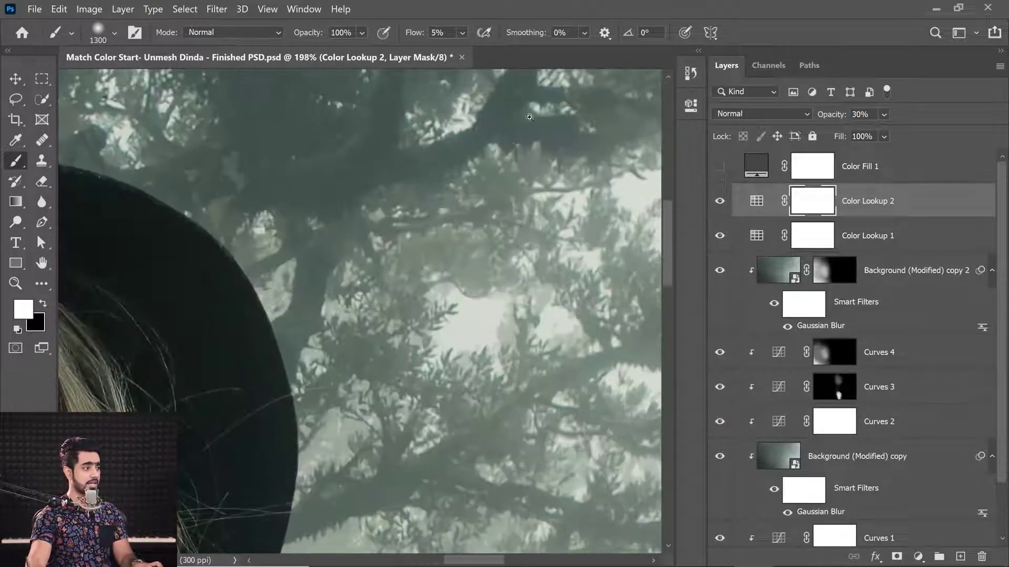
{"action": "left_click_drag", "start_coordinate": [312, 312], "coordinate": [338, 332]}
{"action": "key", "text": "ctrl+0"}
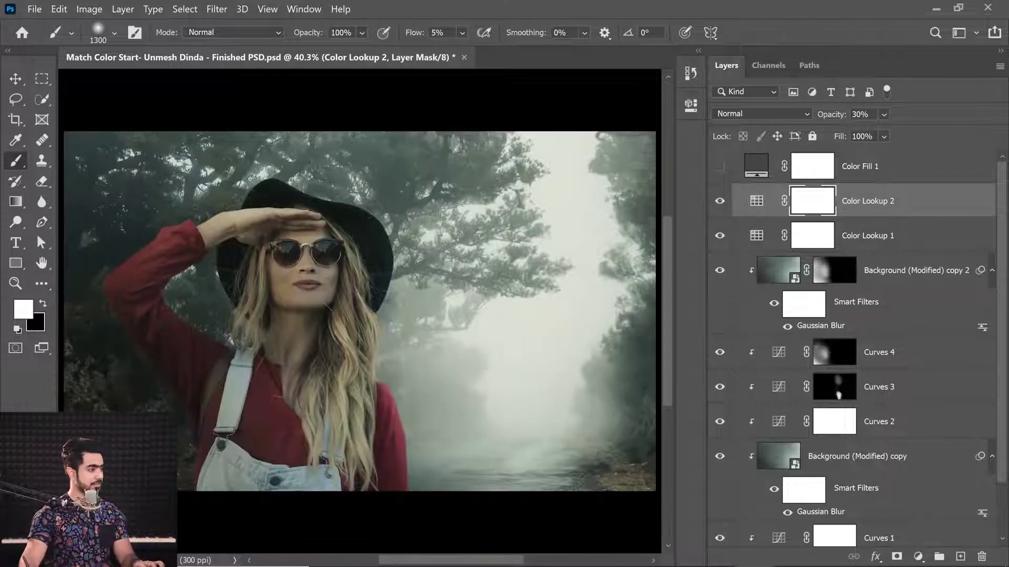
Step: Turn Curves 4 back on and paint black on its mask over the lower-left foliage
{"action": "left_click", "coordinate": [720, 359]}
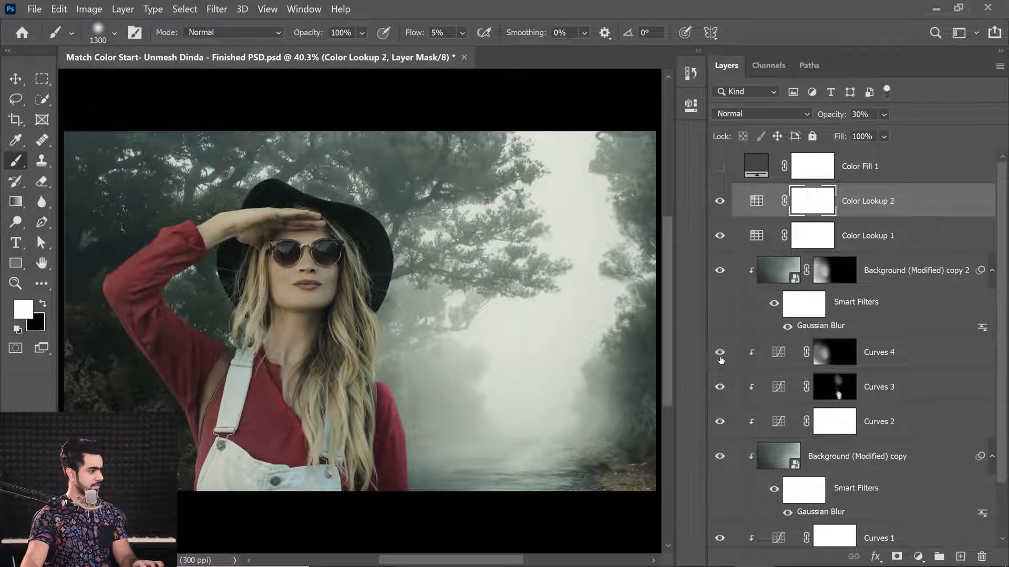
{"action": "left_click", "coordinate": [837, 356]}
{"action": "scroll", "coordinate": [501, 343], "scroll_direction": "down", "scroll_amount": 1}
{"action": "key", "text": "x"}
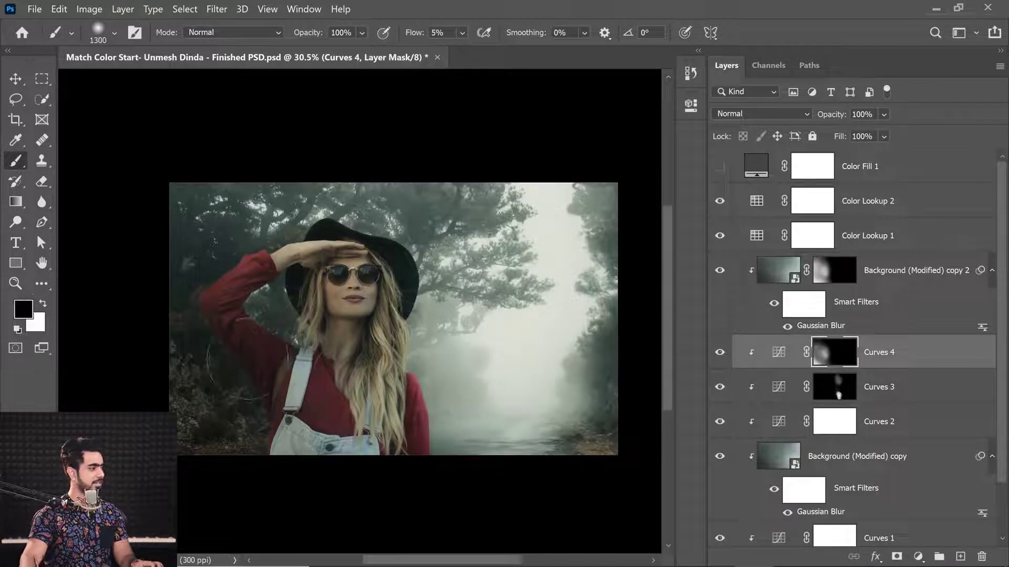
{"action": "key", "text": "x"}
{"action": "key", "text": "x"}
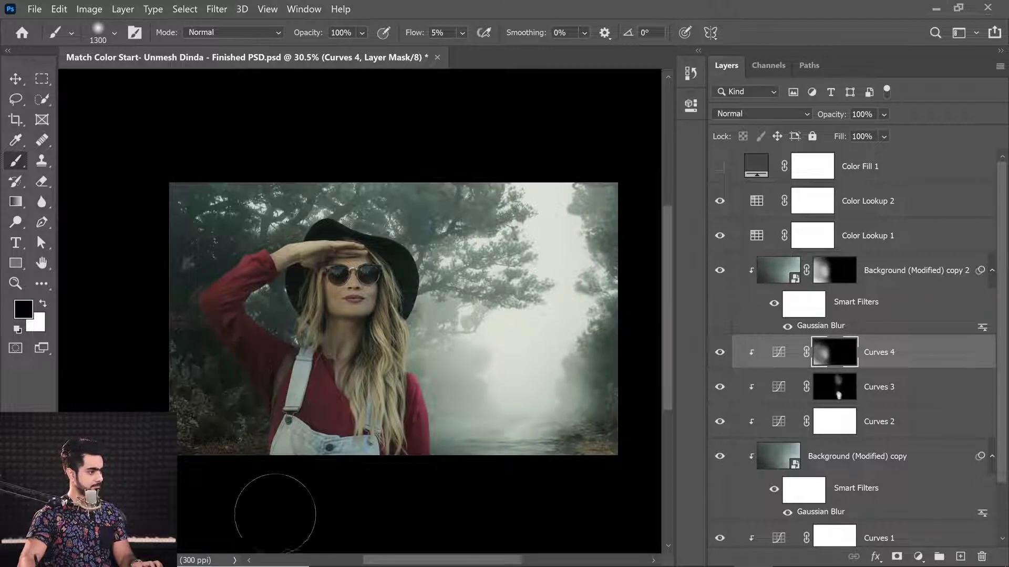
{"action": "mouse_move", "coordinate": [248, 460]}
{"action": "left_mouse_down"}
{"action": "mouse_move", "coordinate": [291, 354]}
{"action": "mouse_move", "coordinate": [284, 516]}
{"action": "mouse_move", "coordinate": [264, 441]}
{"action": "left_mouse_up"}
{"action": "scroll", "coordinate": [497, 343], "scroll_direction": "up", "scroll_amount": 2}
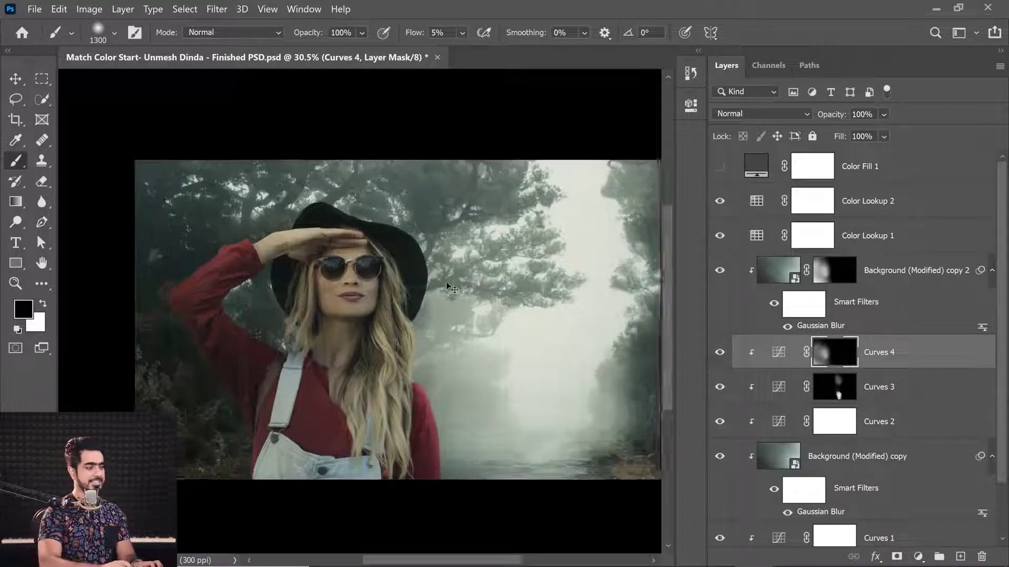
Step: Compare the original document state in History, then return to the latest edit
{"action": "left_click", "coordinate": [690, 76]}
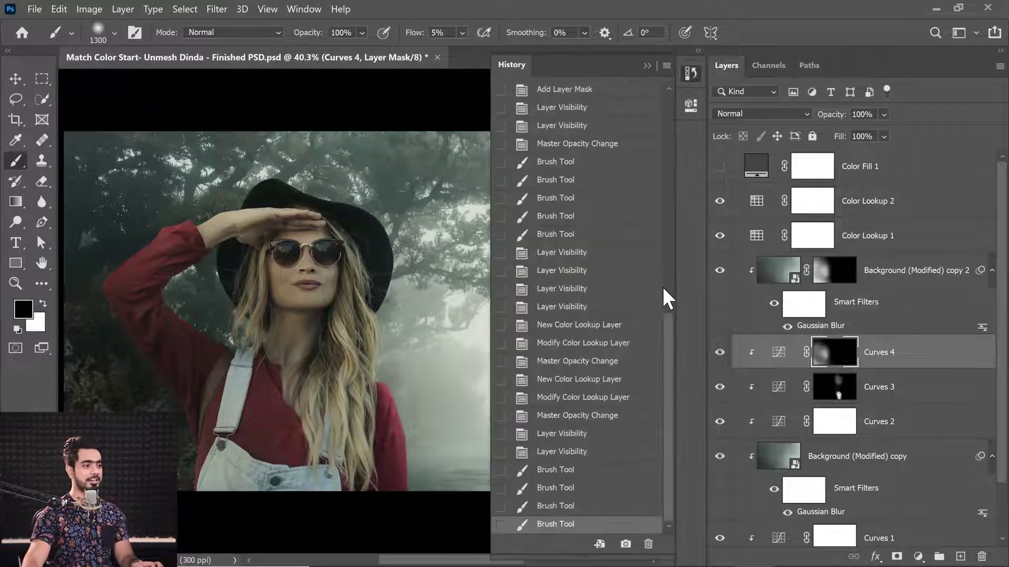
{"action": "scroll", "coordinate": [663, 286], "scroll_direction": "up", "scroll_amount": 10}
{"action": "left_click", "coordinate": [552, 132]}
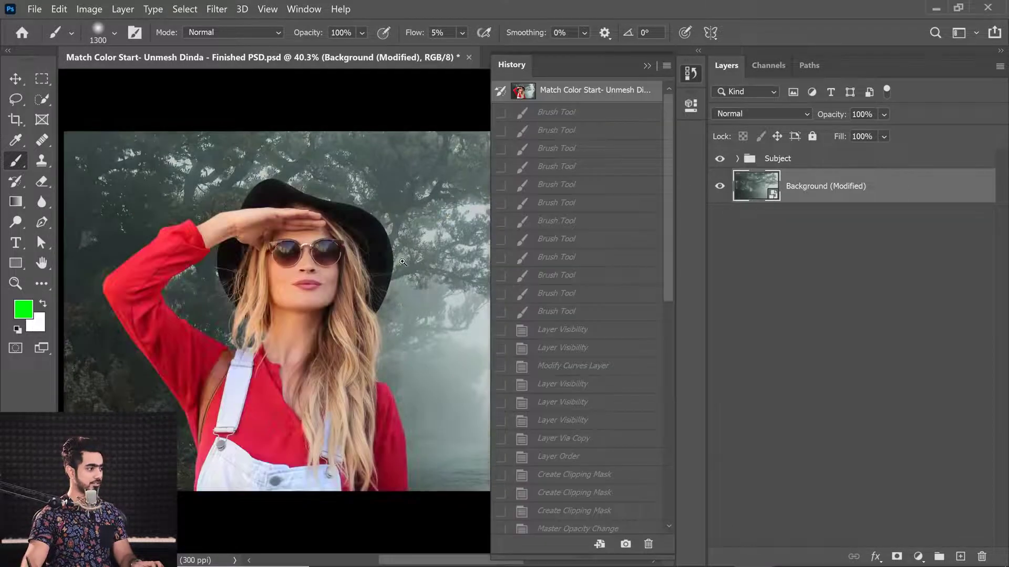
{"action": "key", "text": "ctrl+minus"}
{"action": "left_click_drag", "start_coordinate": [670, 230], "coordinate": [661, 475]}
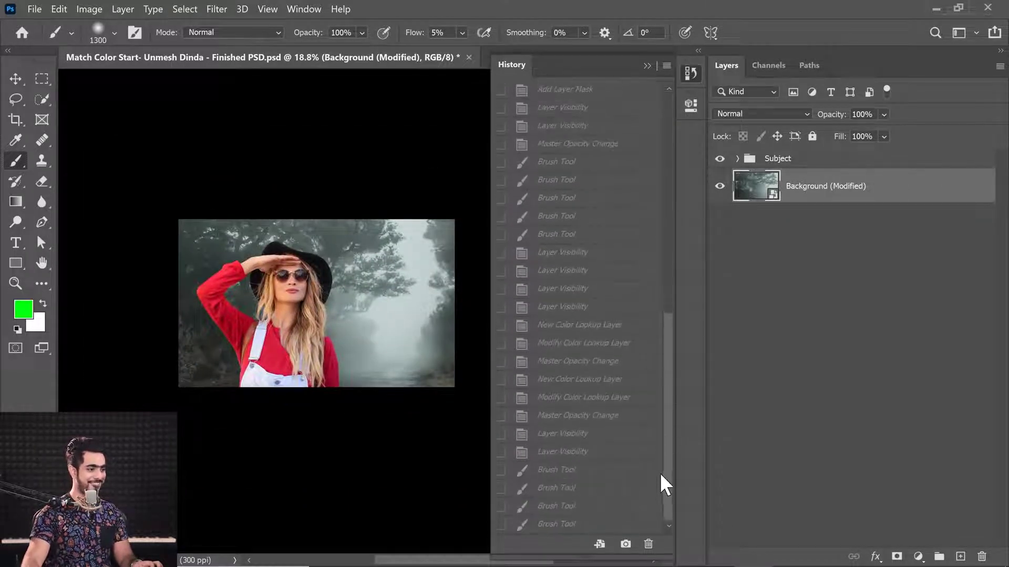
{"action": "left_click", "coordinate": [578, 525]}
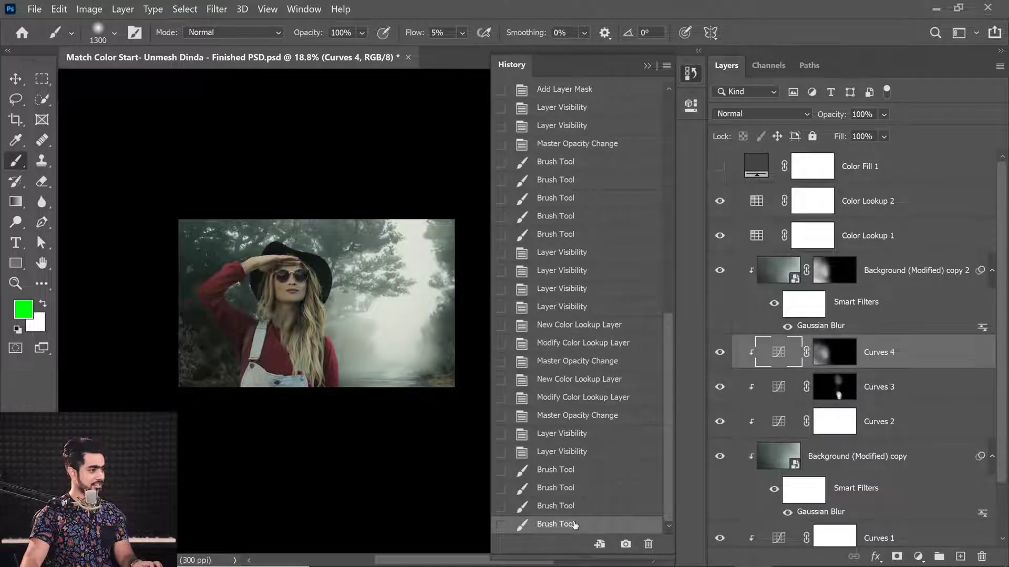
{"action": "left_click", "coordinate": [647, 65]}
{"action": "scroll", "coordinate": [366, 274], "scroll_direction": "up", "scroll_amount": 3}
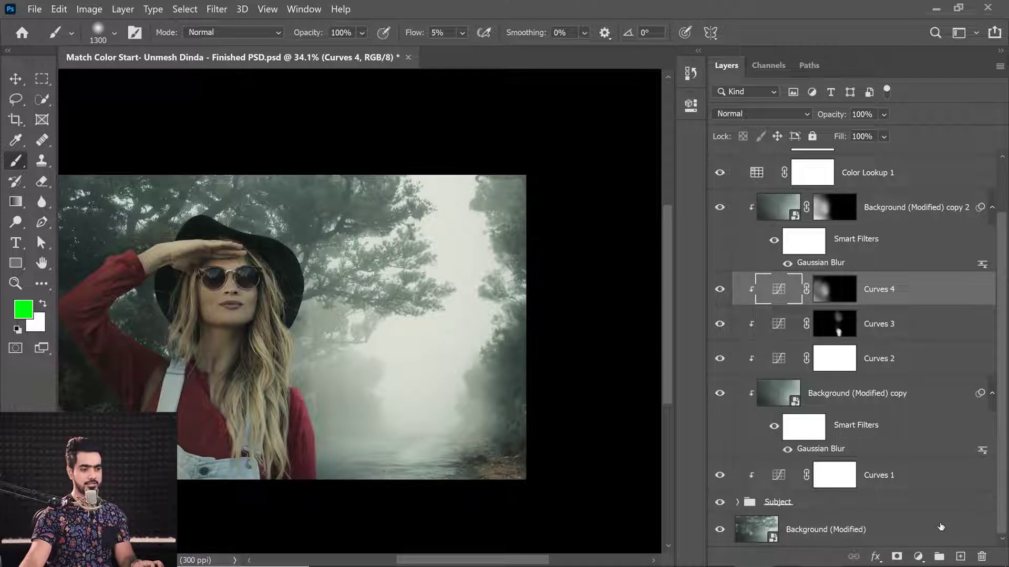
Step: Apply a 15 px Tilt-Shift blur to Background (Modified), with the focus band moved lower and tilted
{"action": "left_click", "coordinate": [940, 527]}
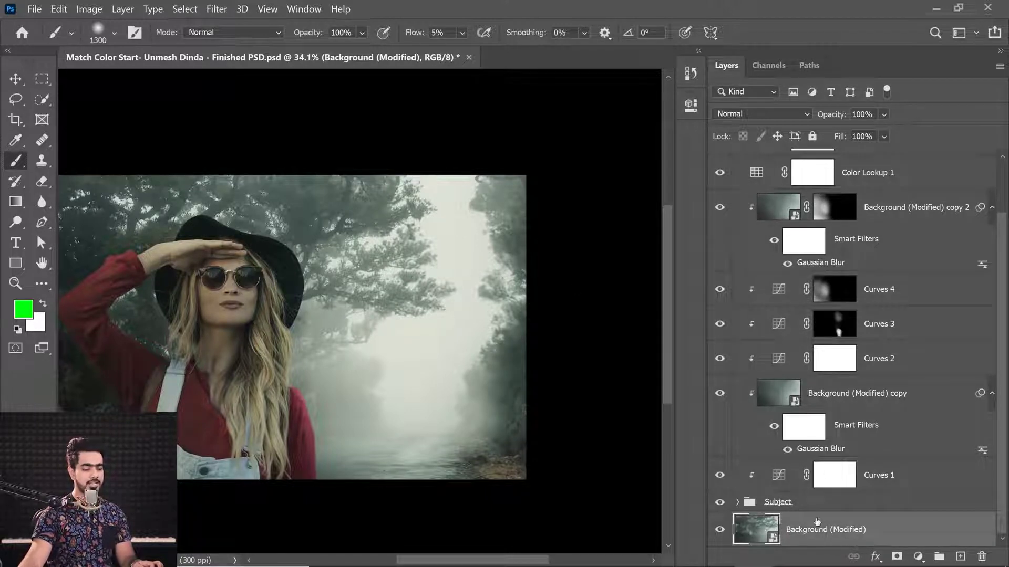
{"action": "left_click", "coordinate": [209, 10]}
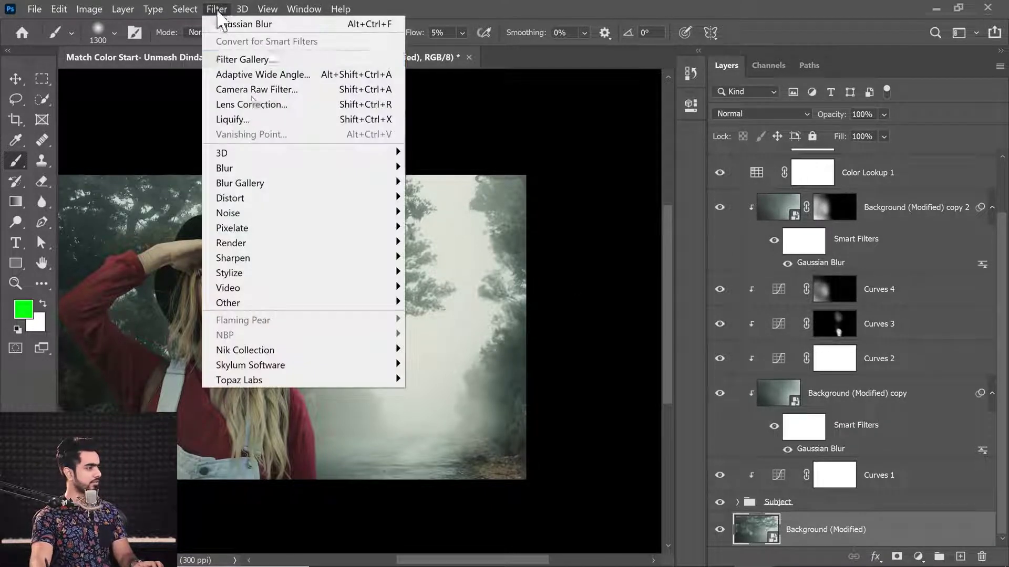
{"action": "mouse_move", "coordinate": [326, 192]}
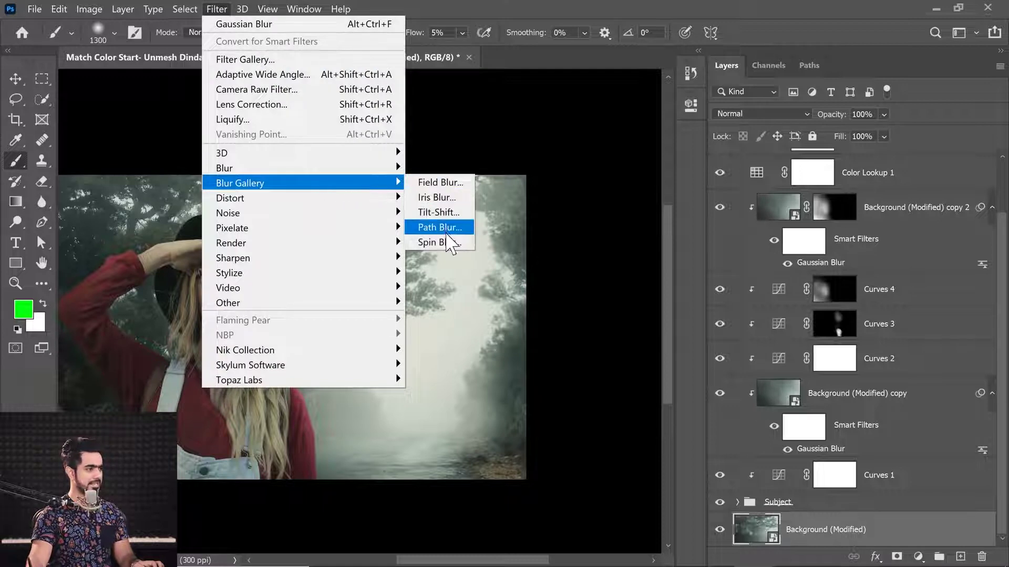
{"action": "left_click", "coordinate": [436, 212]}
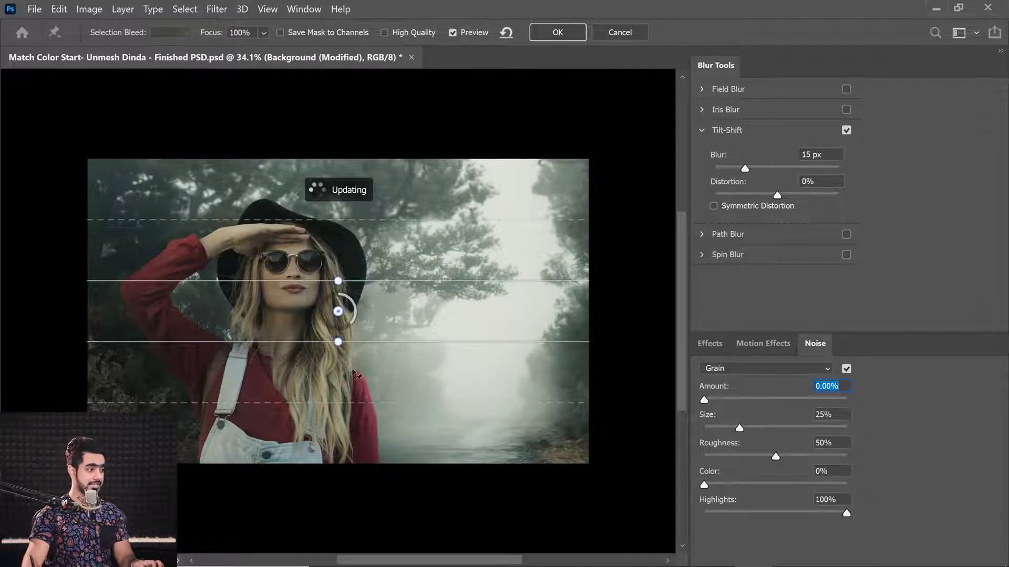
{"action": "left_click_drag", "start_coordinate": [337, 311], "coordinate": [407, 367]}
{"action": "scroll", "coordinate": [391, 359], "scroll_direction": "down", "scroll_amount": 5}
{"action": "scroll", "coordinate": [406, 332], "scroll_direction": "up", "scroll_amount": 5}
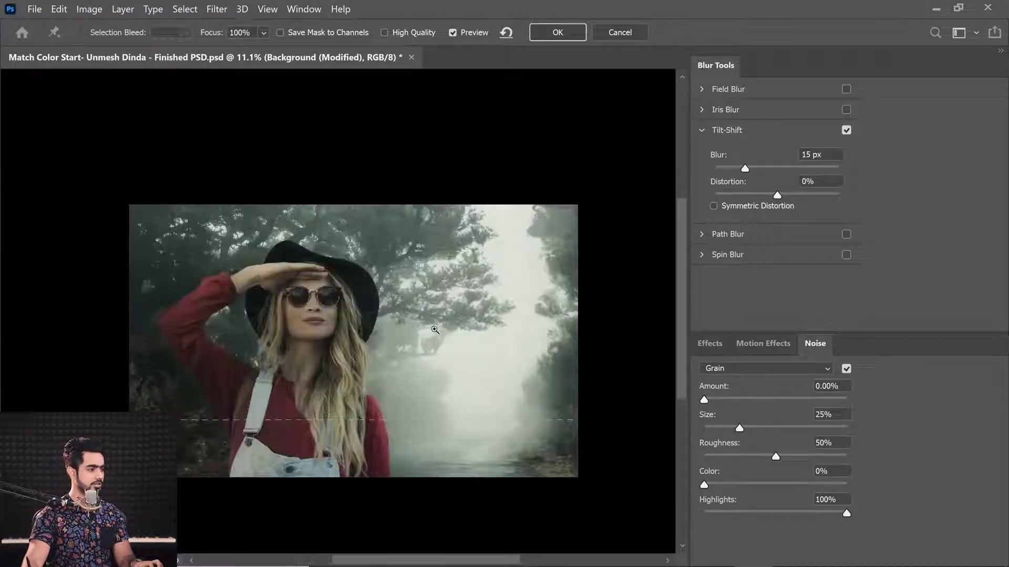
{"action": "scroll", "coordinate": [444, 331], "scroll_direction": "down", "scroll_amount": 1}
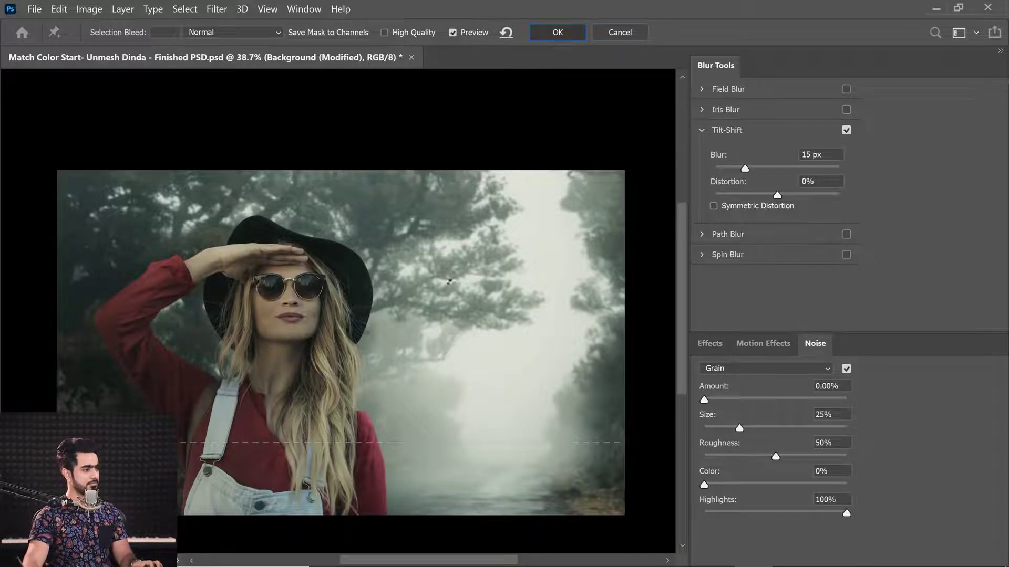
{"action": "key", "text": "Return"}
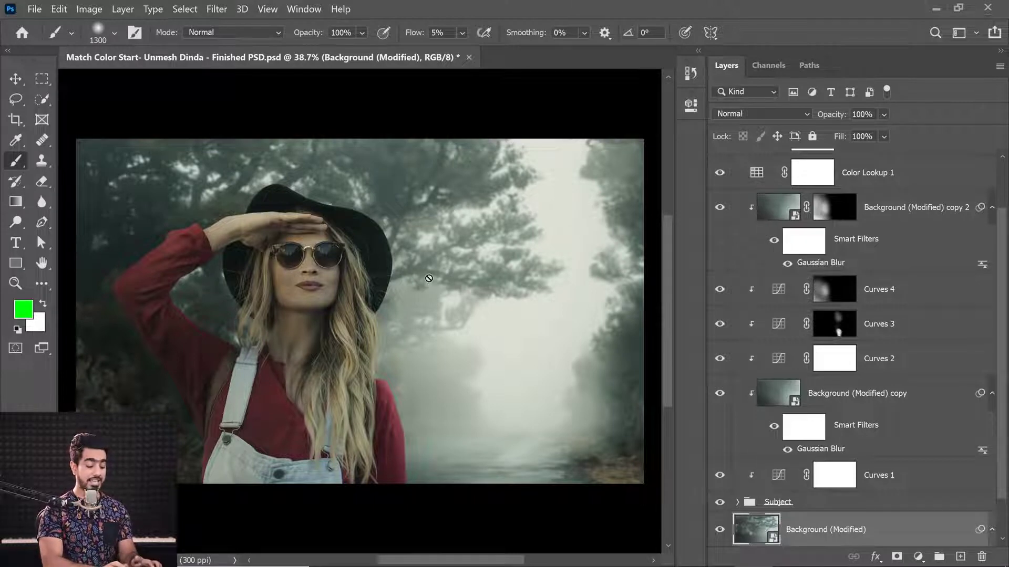
{"action": "key", "text": "ctrl+0"}
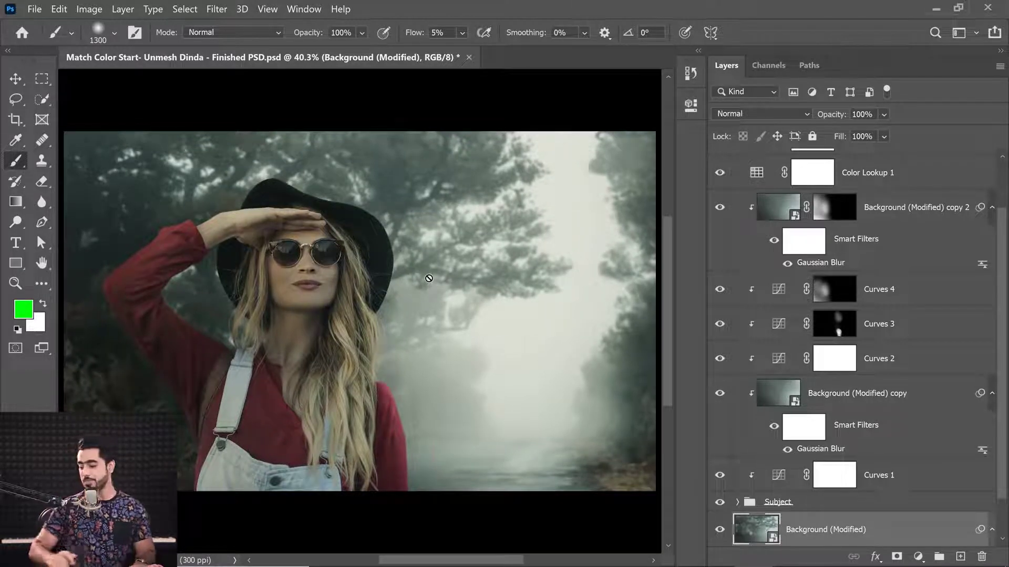